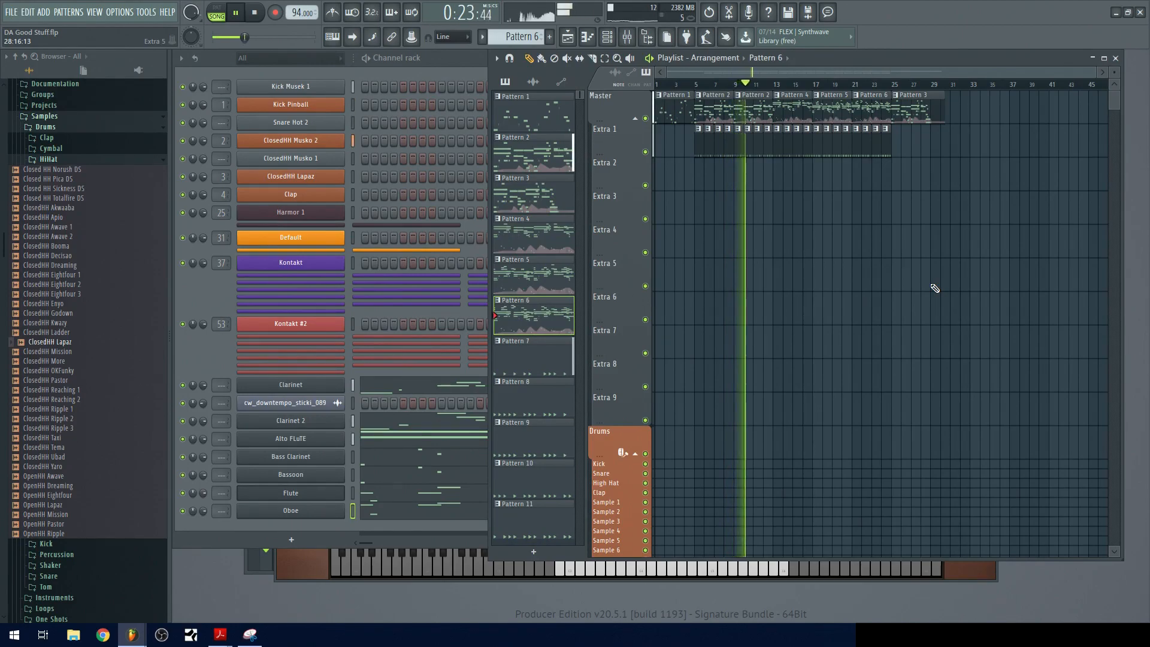
- Examine the Clarinet notes of Pattern 6 in the piano roll, returning to the playlist
{"action": "left_click", "coordinate": [402, 389]}
{"action": "scroll", "coordinate": [526, 323], "scroll_direction": "down", "scroll_amount": 4}
{"action": "left_click", "coordinate": [938, 61]}
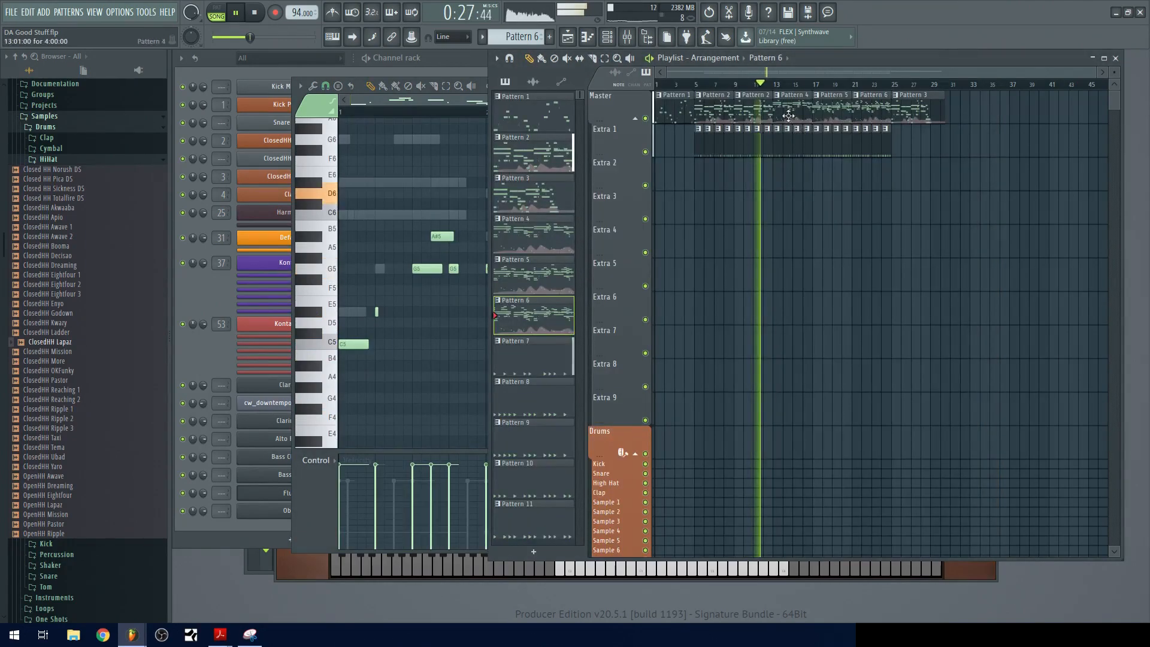
- Switch to Pattern 4 and examine its Clarinet notes in the piano roll
{"action": "left_click", "coordinate": [532, 233]}
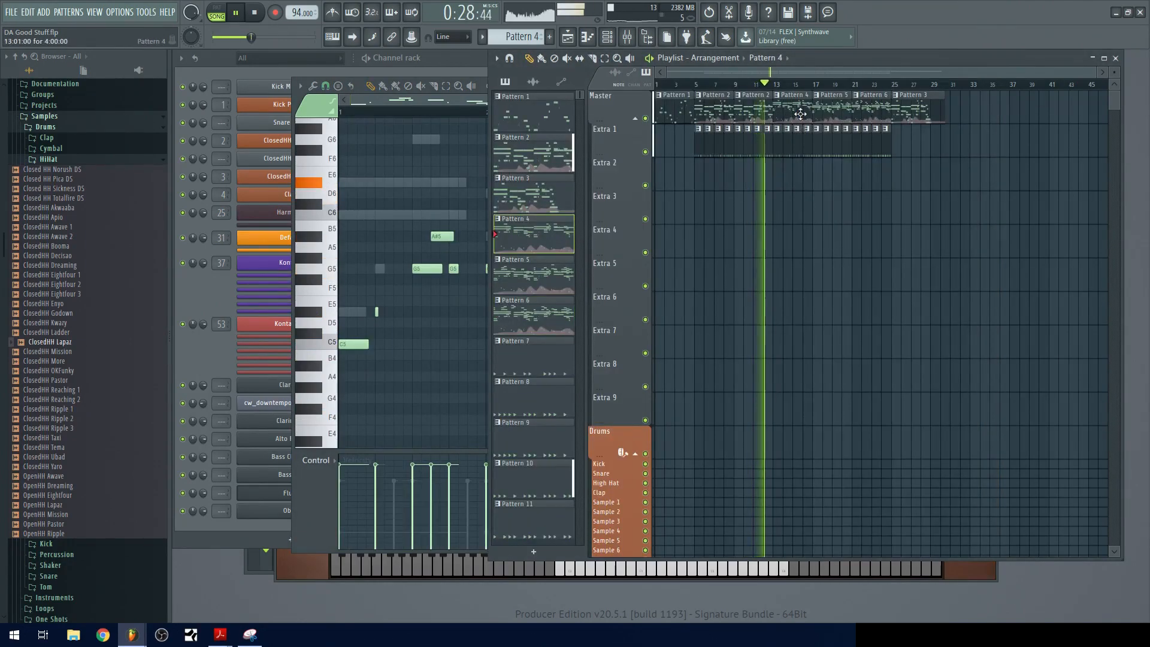
{"action": "left_click", "coordinate": [209, 369]}
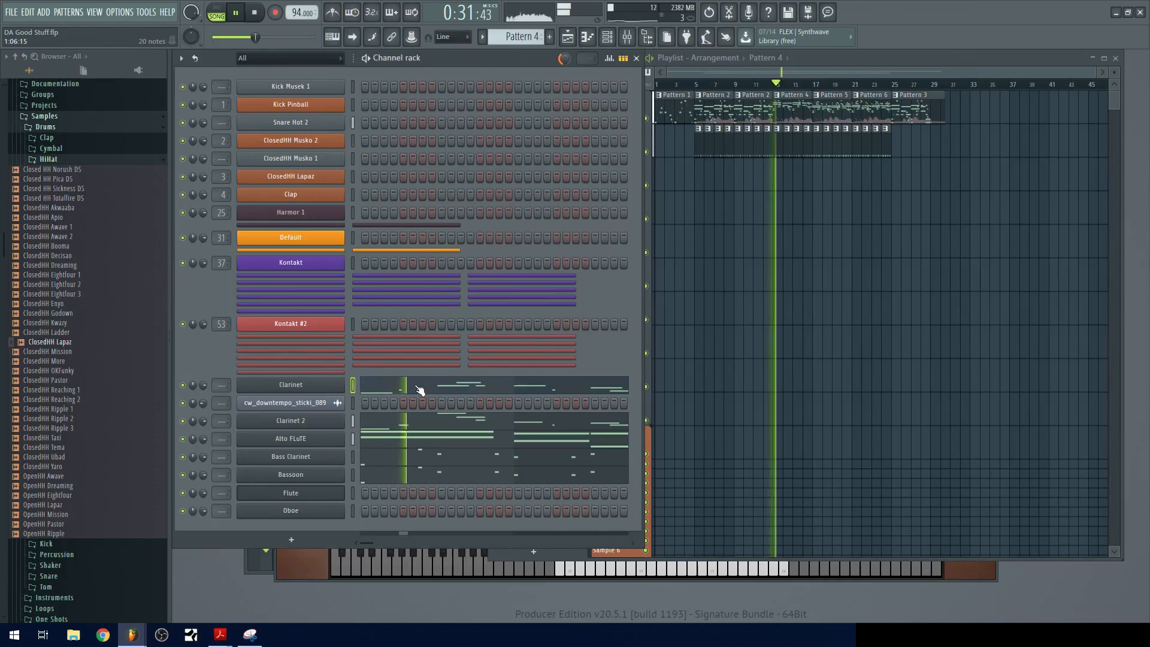
{"action": "left_click", "coordinate": [420, 390]}
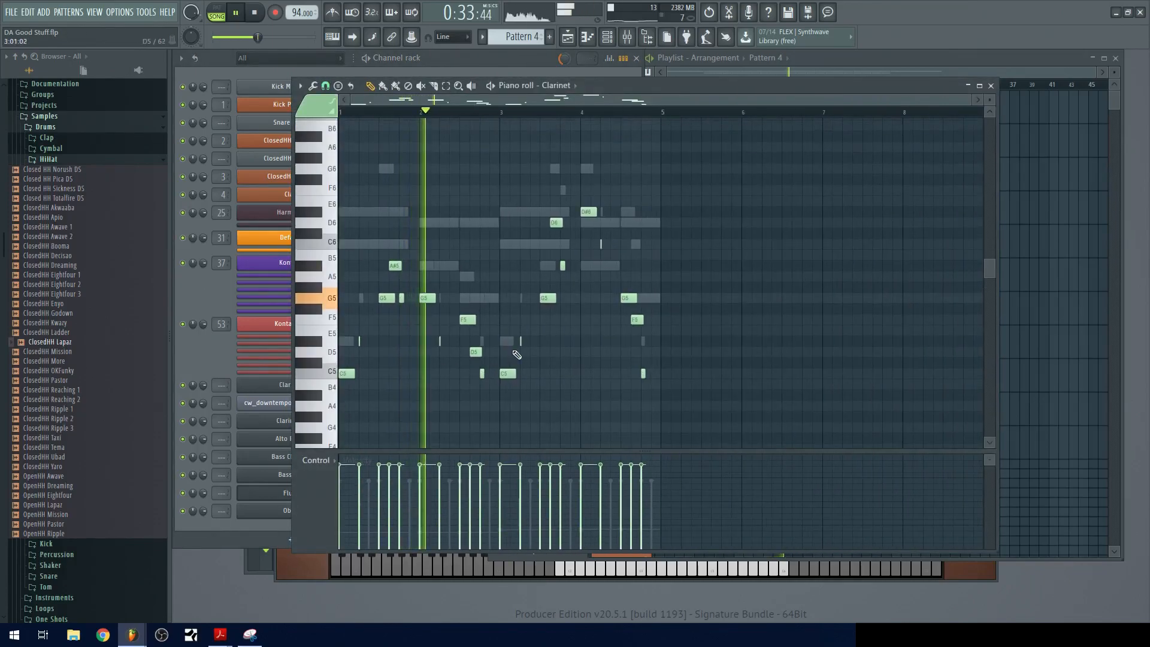
- Examine the Bass Clarinet notes of Pattern 4 in the piano roll
{"action": "left_click", "coordinate": [217, 357]}
{"action": "left_click", "coordinate": [453, 467]}
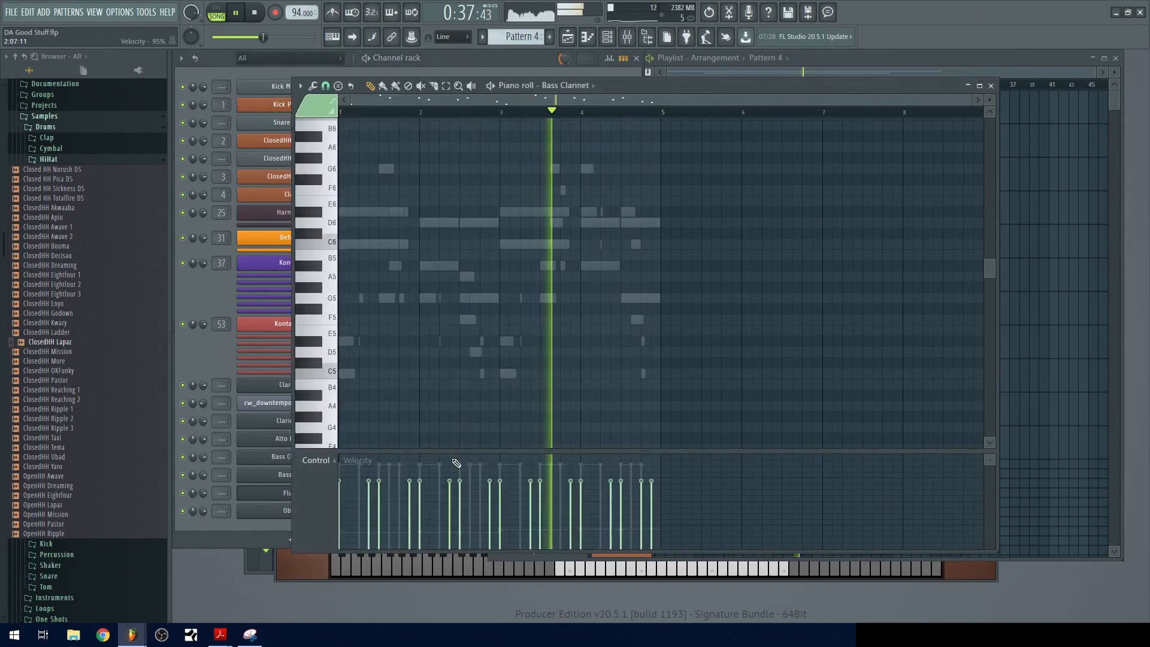
{"action": "scroll", "coordinate": [491, 378], "scroll_direction": "up", "scroll_amount": 3}
{"action": "left_click_drag", "start_coordinate": [557, 366], "coordinate": [740, 348]}
{"action": "left_click", "coordinate": [206, 358]}
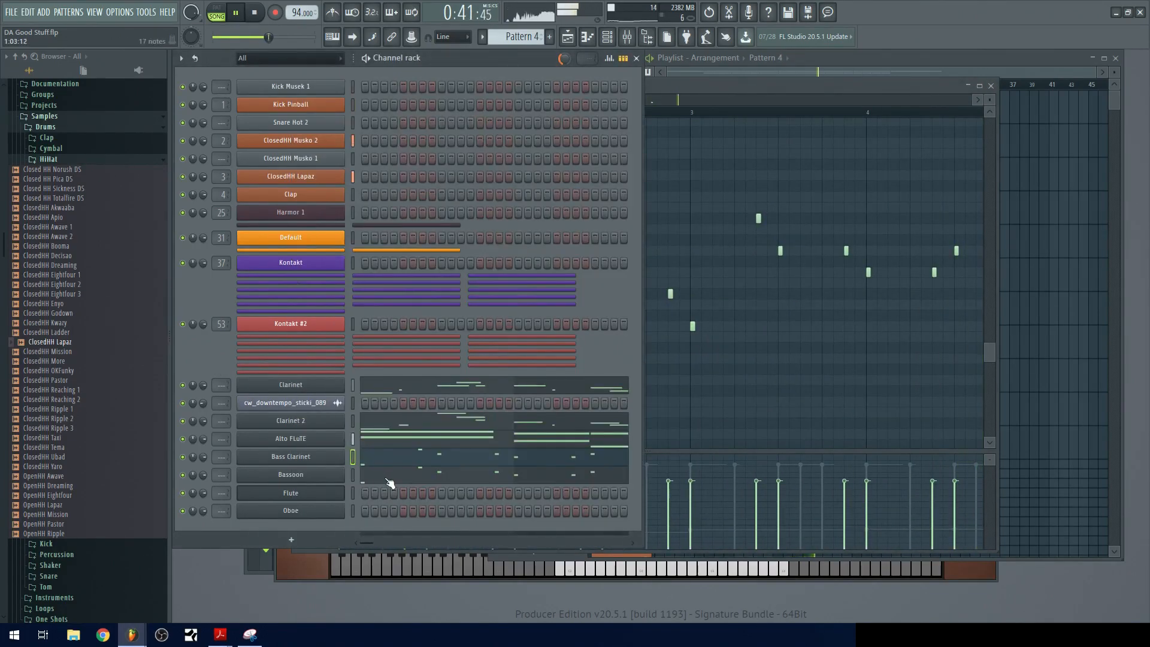
- Switch to Pattern 5 from the playlist and examine its Flute notes in the piano roll
{"action": "left_click", "coordinate": [1029, 62]}
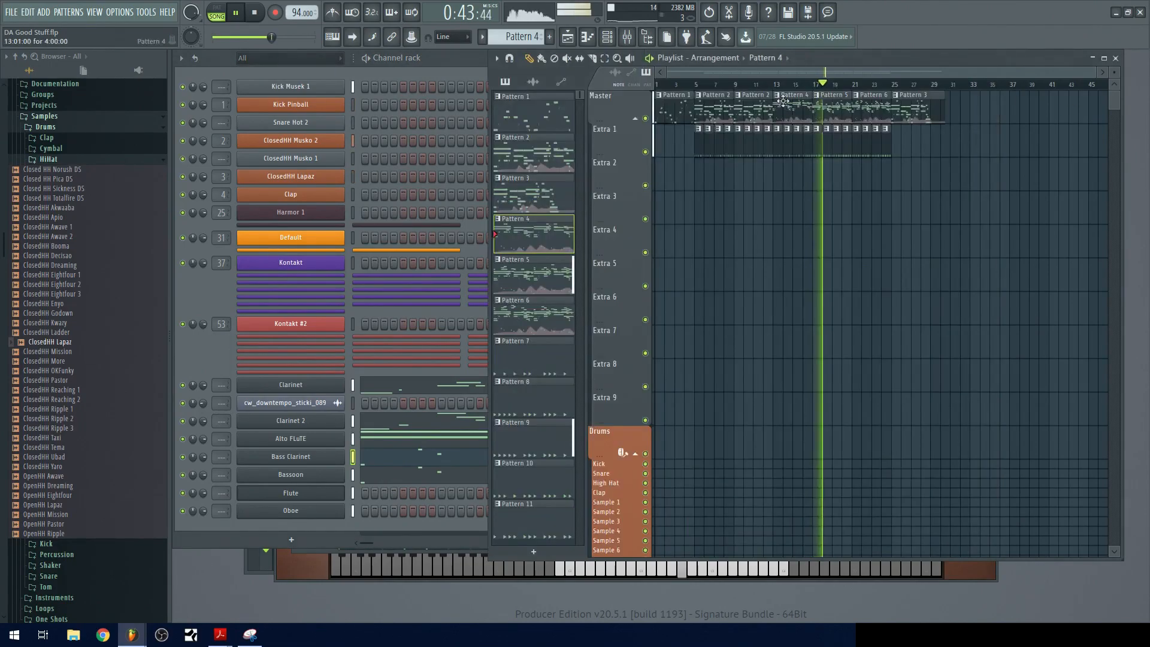
{"action": "left_click", "coordinate": [832, 115]}
{"action": "left_click", "coordinate": [213, 364]}
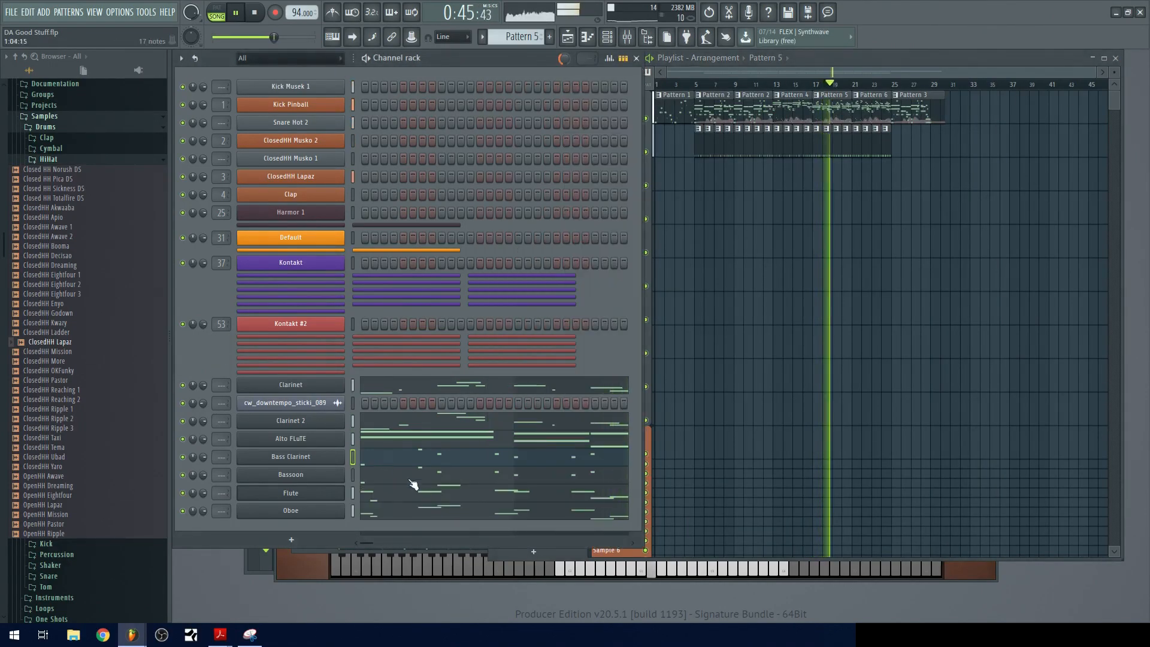
{"action": "left_click", "coordinate": [422, 491]}
{"action": "scroll", "coordinate": [634, 341], "scroll_direction": "up", "scroll_amount": 10}
{"action": "scroll", "coordinate": [627, 345], "scroll_direction": "down", "scroll_amount": 3, "text": "ctrl"}
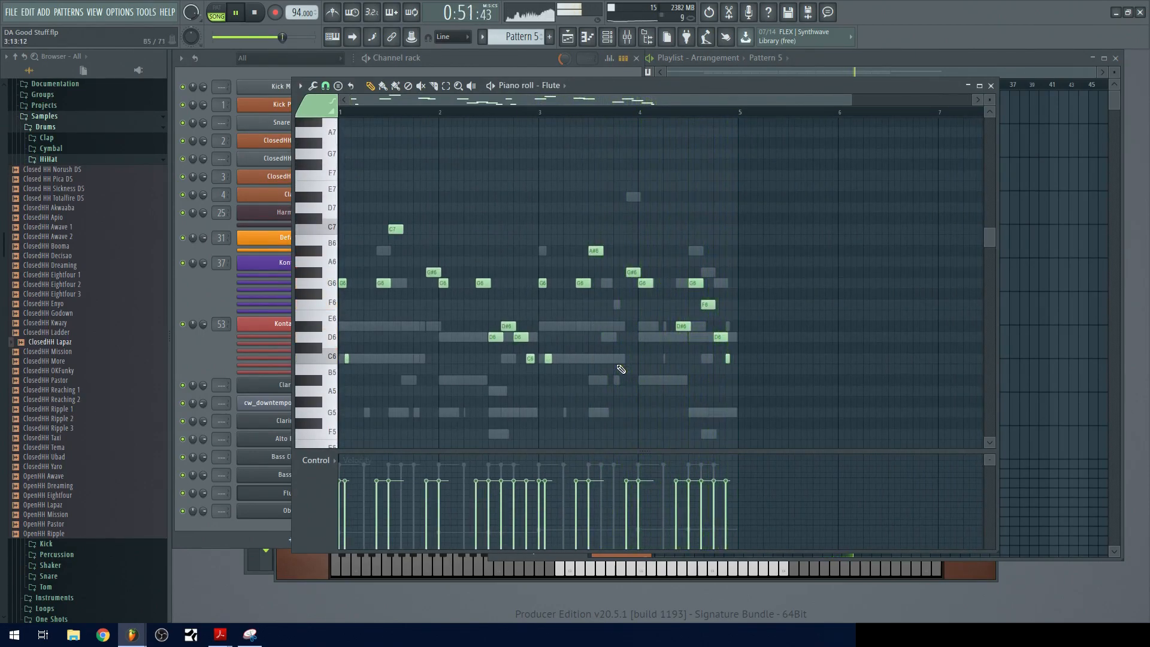
- Examine the Flute, Oboe and Alto Flute notes of Pattern 6, and open the Pattern 3 clip from the playlist
{"action": "left_click", "coordinate": [976, 58]}
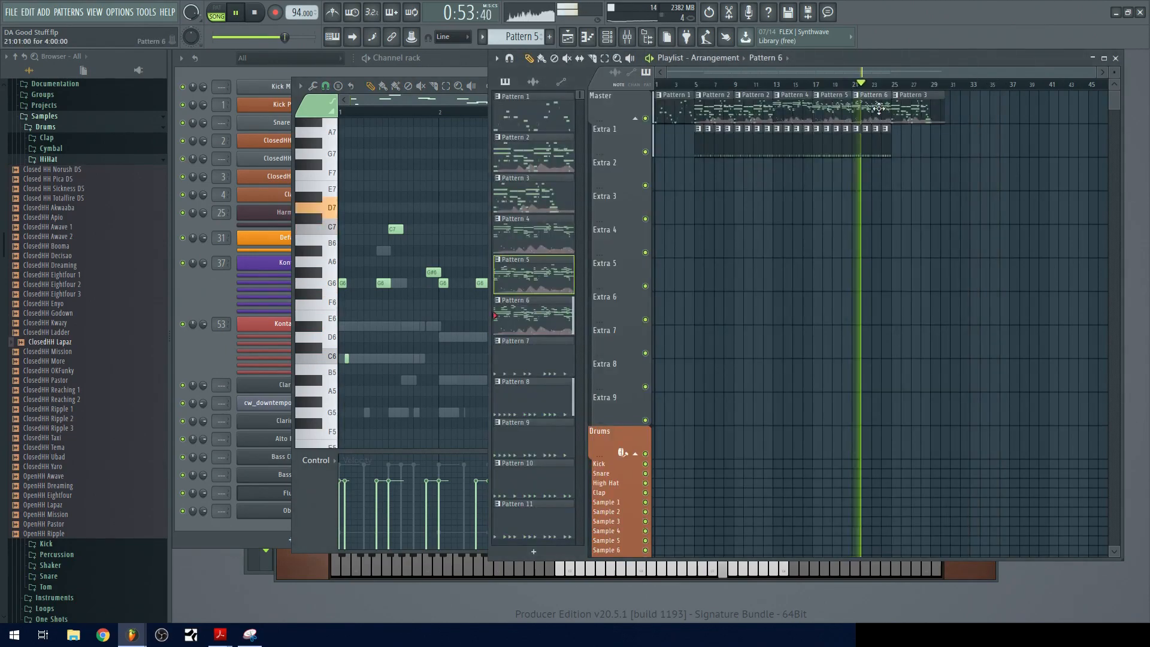
{"action": "left_click", "coordinate": [866, 97]}
{"action": "left_click", "coordinate": [438, 207]}
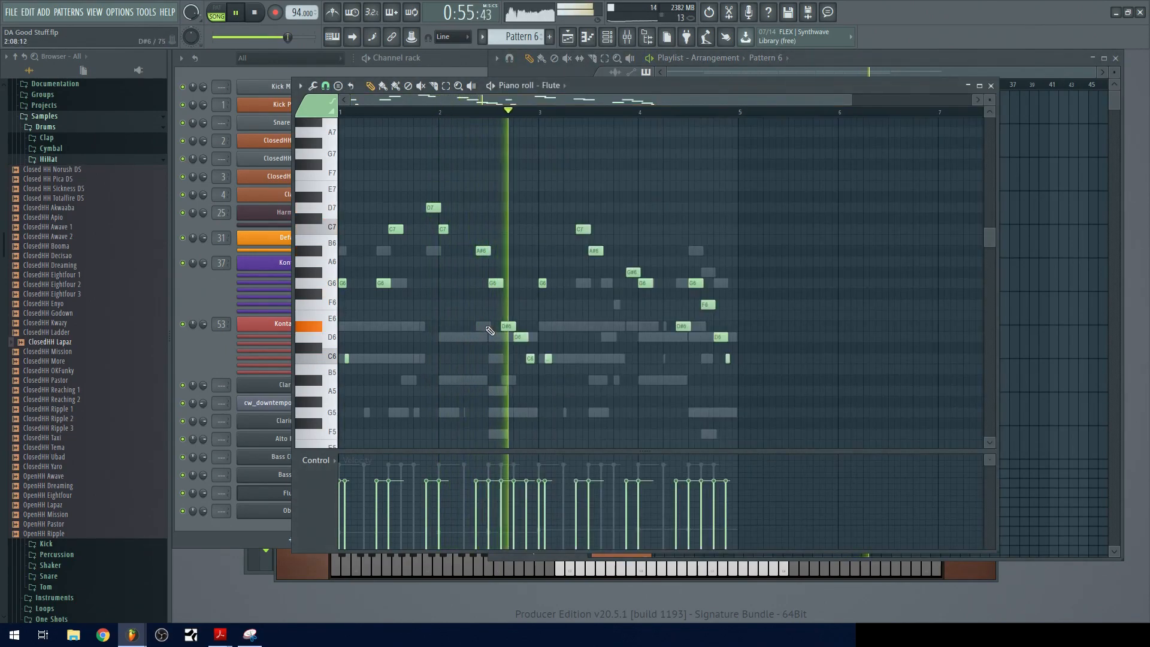
{"action": "scroll", "coordinate": [778, 257], "scroll_direction": "down", "scroll_amount": 3}
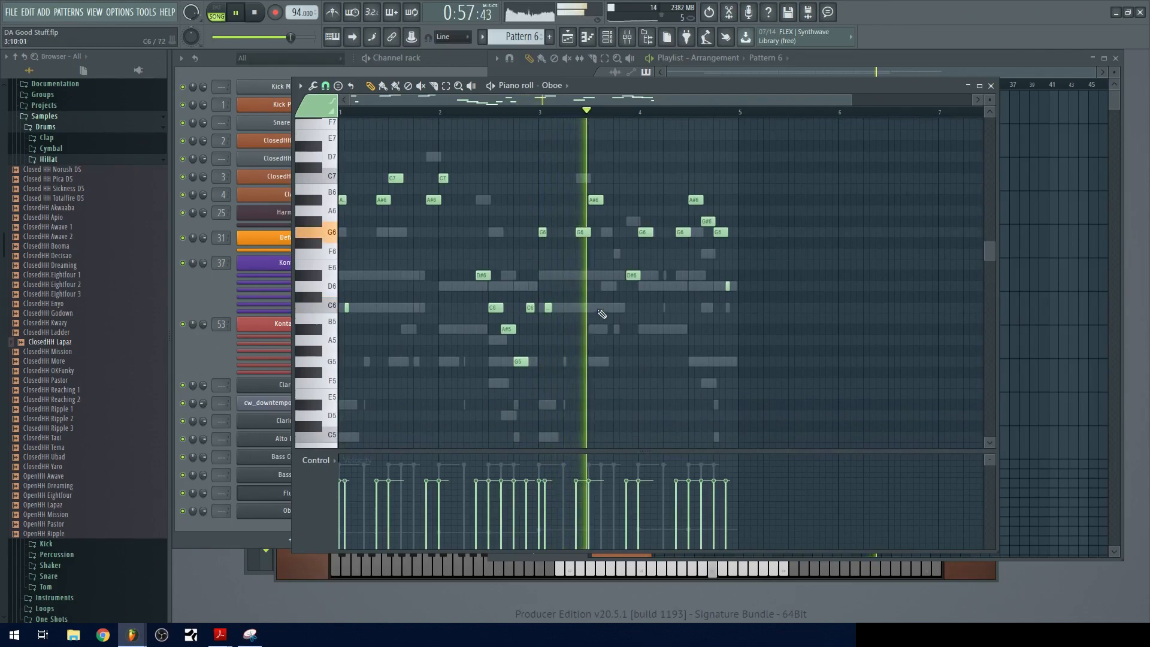
{"action": "double_click", "coordinate": [608, 308]}
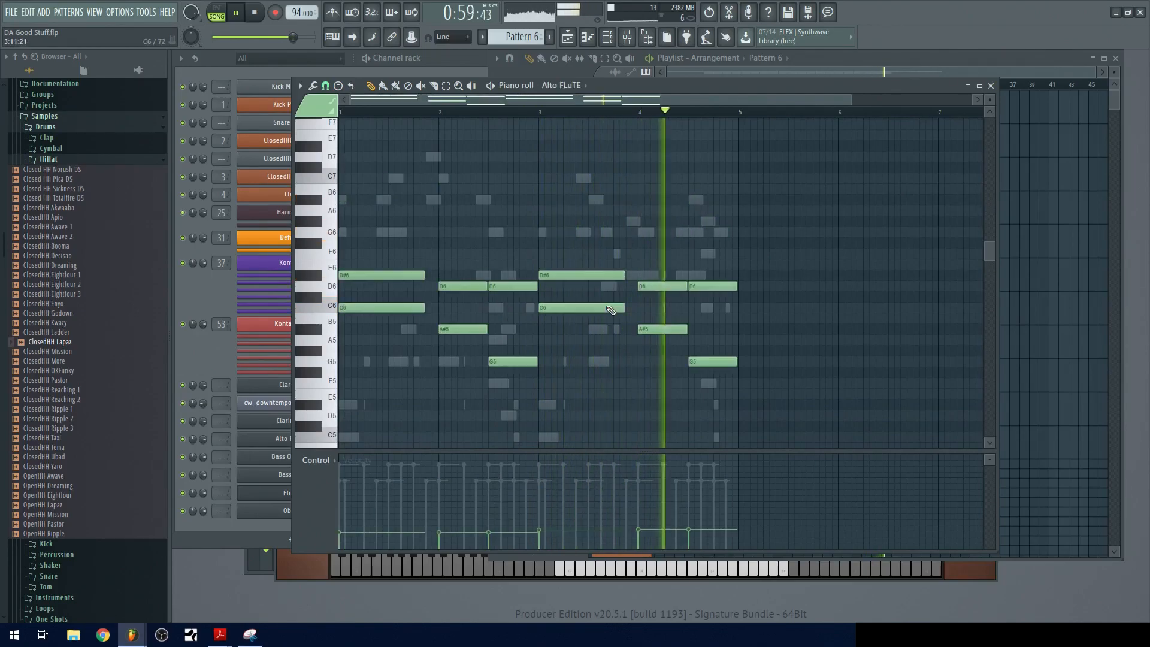
{"action": "left_click_drag", "start_coordinate": [848, 298], "coordinate": [683, 326]}
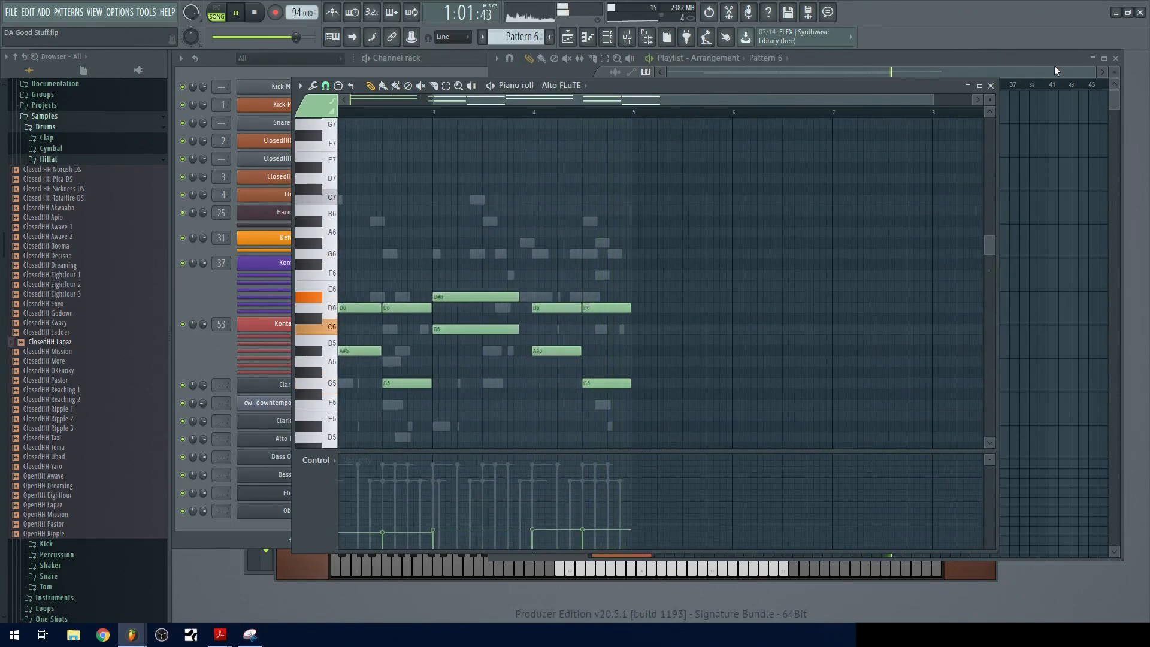
{"action": "left_click", "coordinate": [1036, 72]}
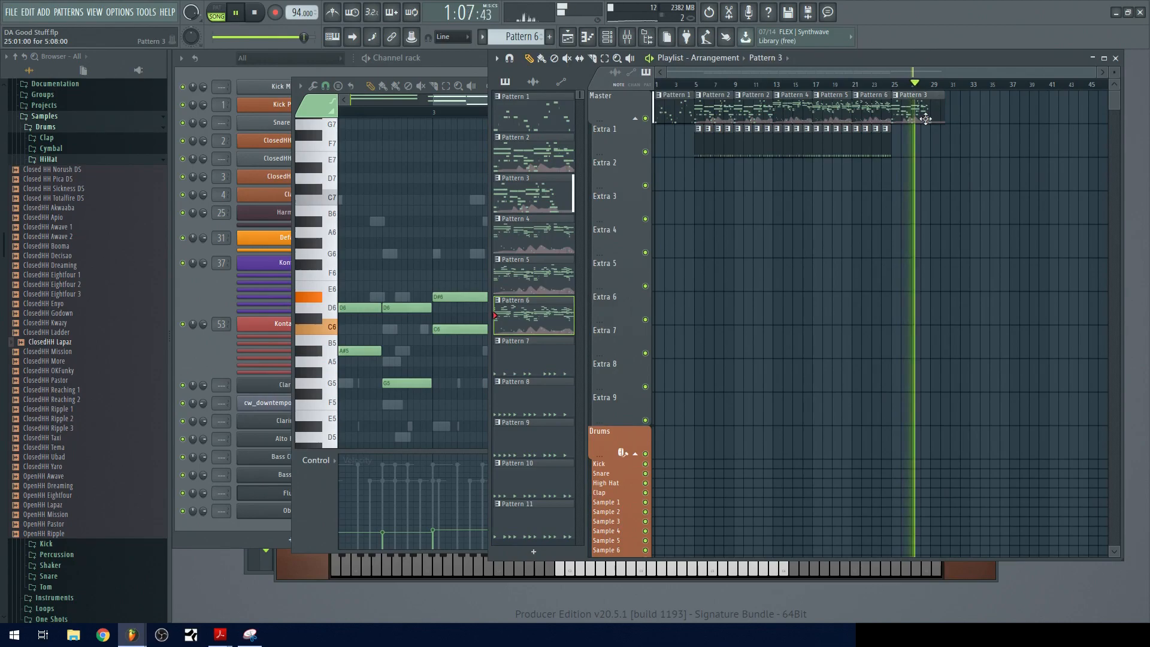
{"action": "double_click", "coordinate": [925, 116]}
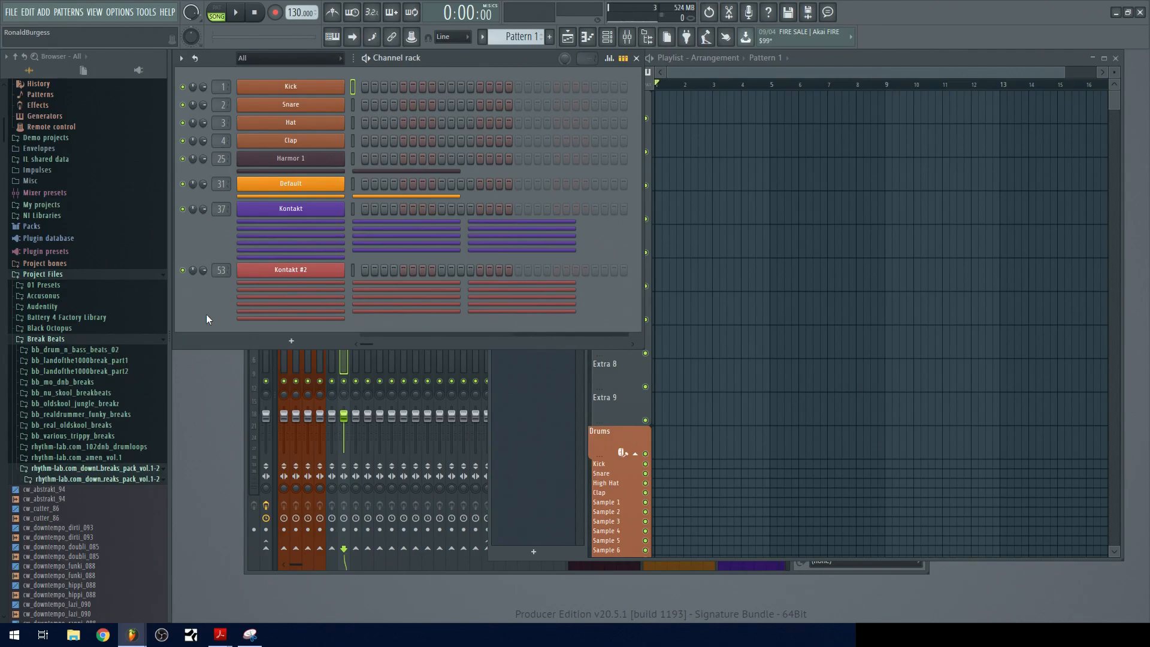
- Add a Sofia Woodwinds x64 instrument channel and move its window up so the whole interface is visible
{"action": "left_click", "coordinate": [292, 342]}
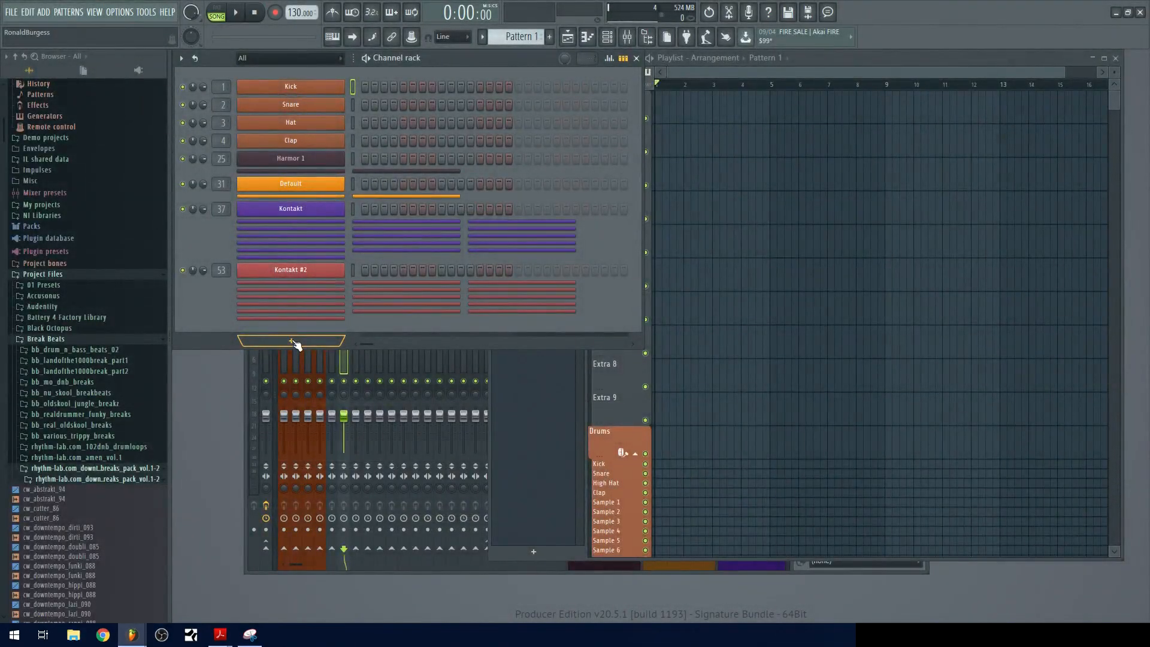
{"action": "left_click", "coordinate": [295, 343]}
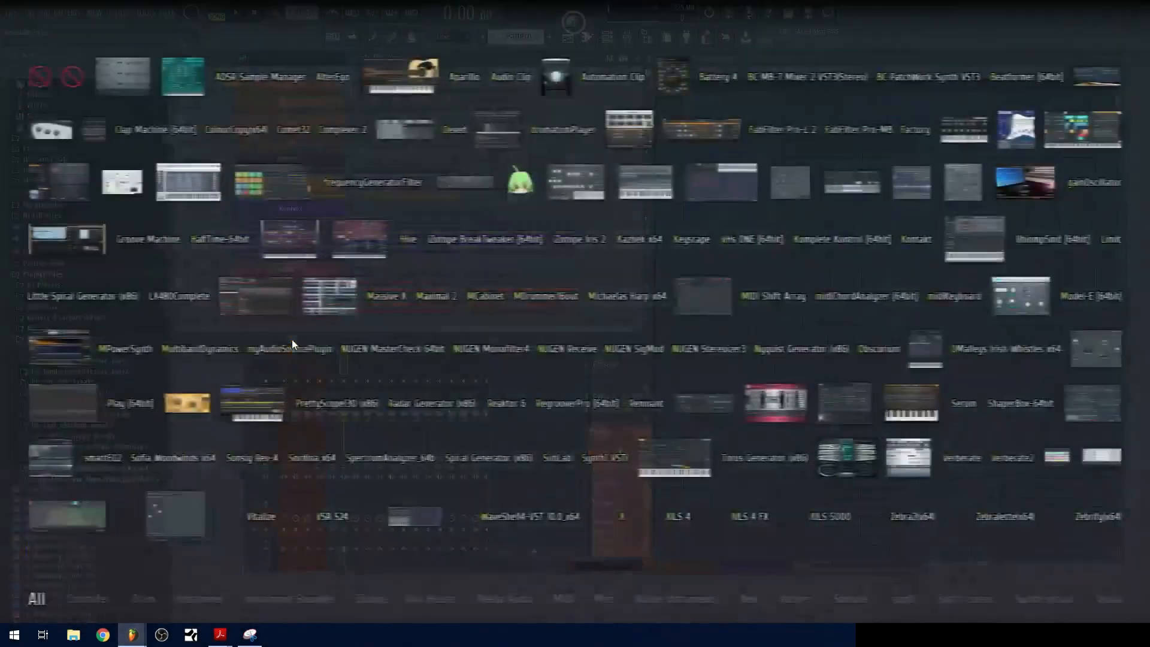
{"action": "type", "text": "sofia"}
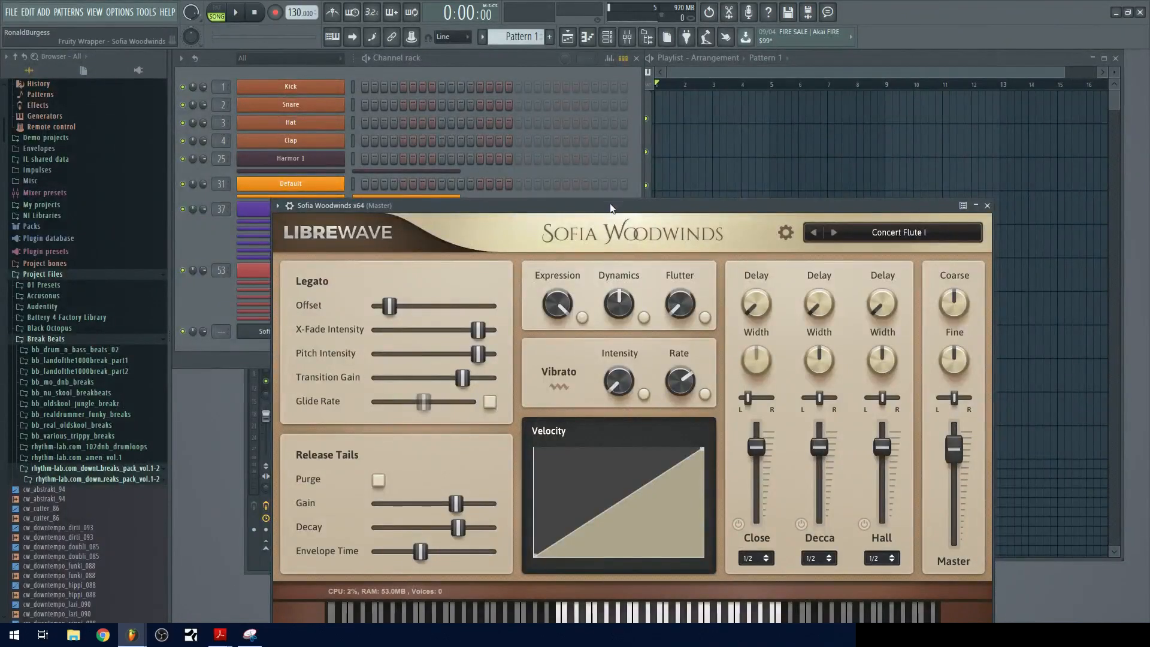
{"action": "left_click_drag", "start_coordinate": [610, 208], "coordinate": [614, 86]}
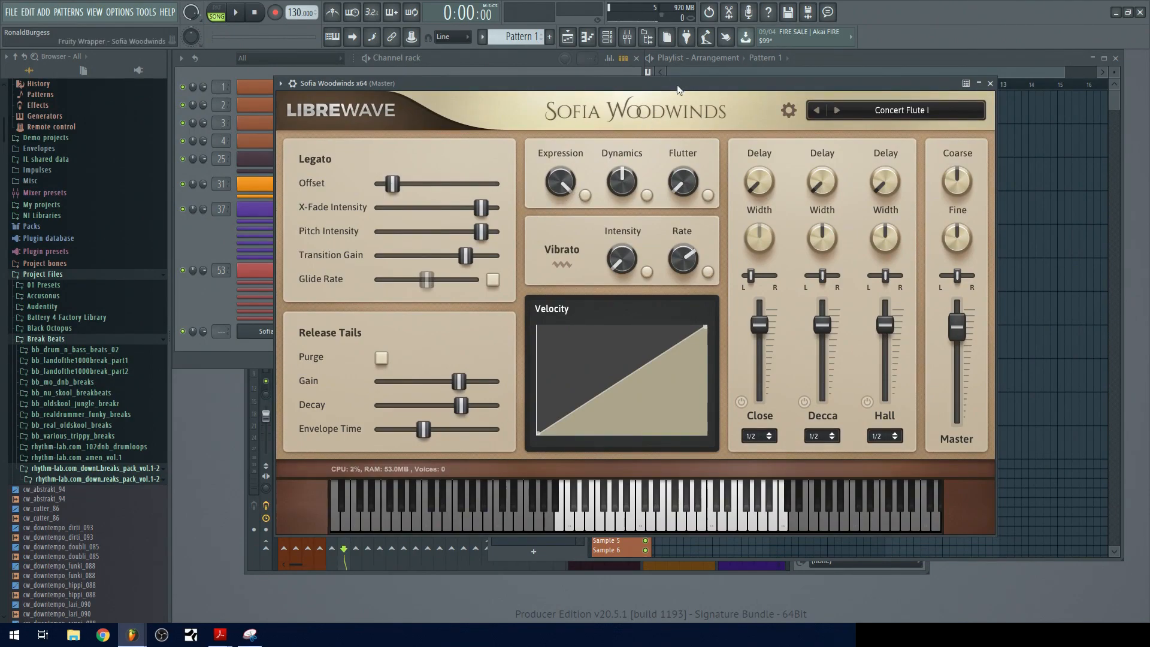
{"action": "left_click_drag", "start_coordinate": [694, 87], "coordinate": [712, 78]}
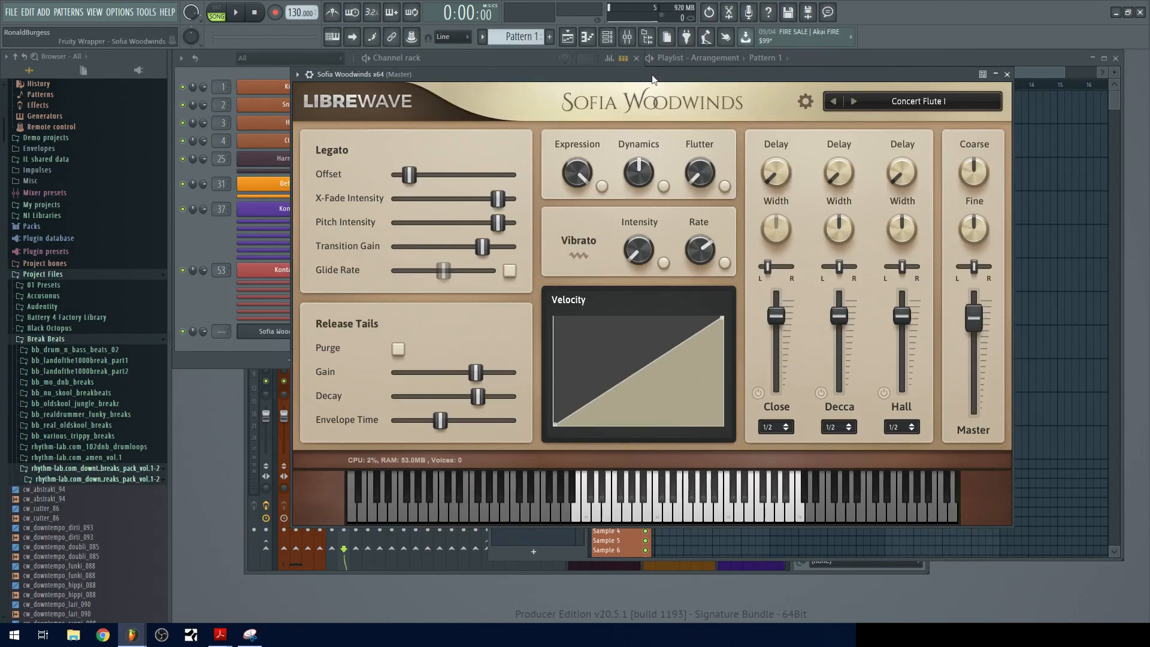
{"action": "left_click_drag", "start_coordinate": [652, 75], "coordinate": [653, 76]}
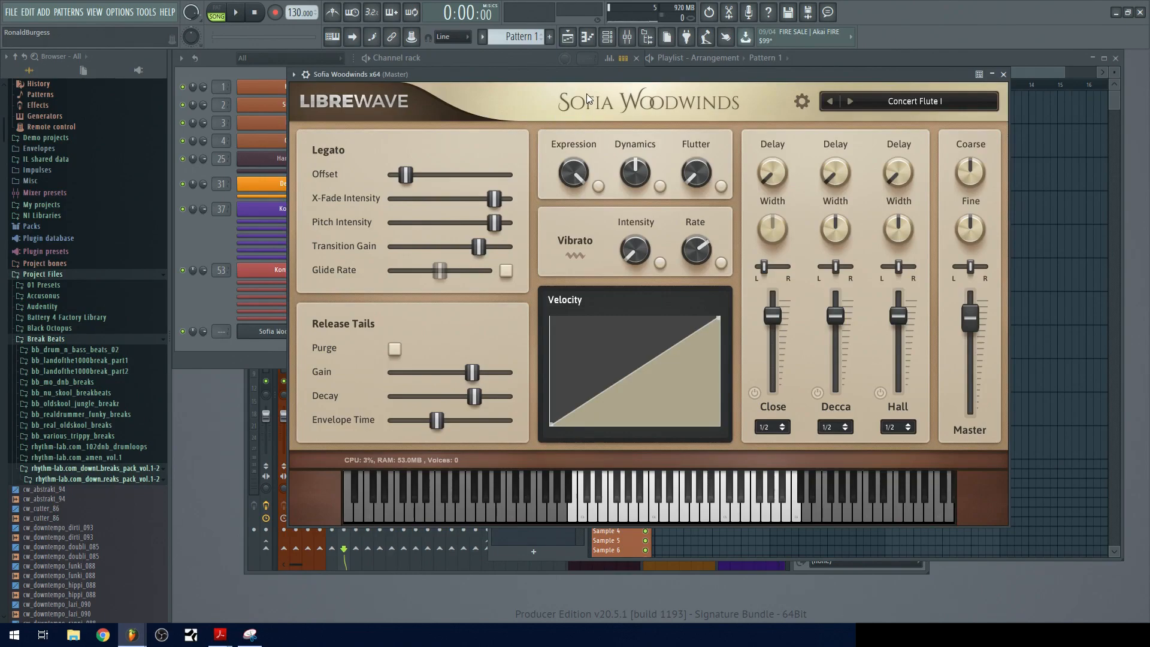
- Load the Bb Clarinet I preset from the Clarinets bank into Sofia Woodwinds
{"action": "left_click", "coordinate": [918, 103]}
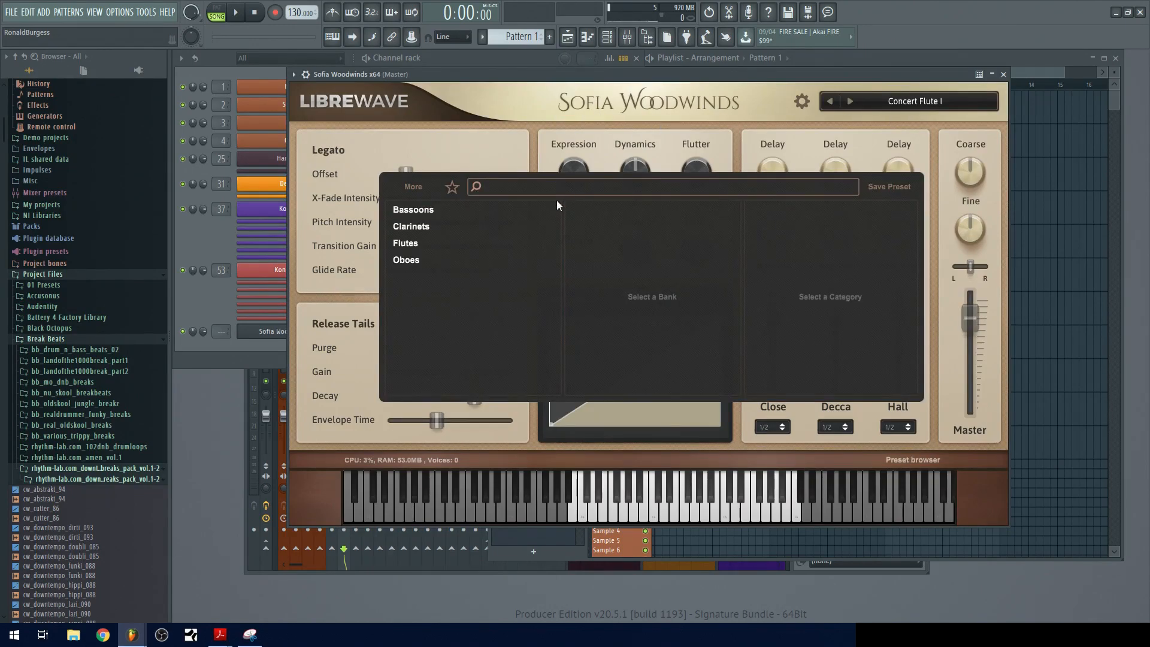
{"action": "left_click", "coordinate": [430, 226]}
{"action": "left_click", "coordinate": [601, 226]}
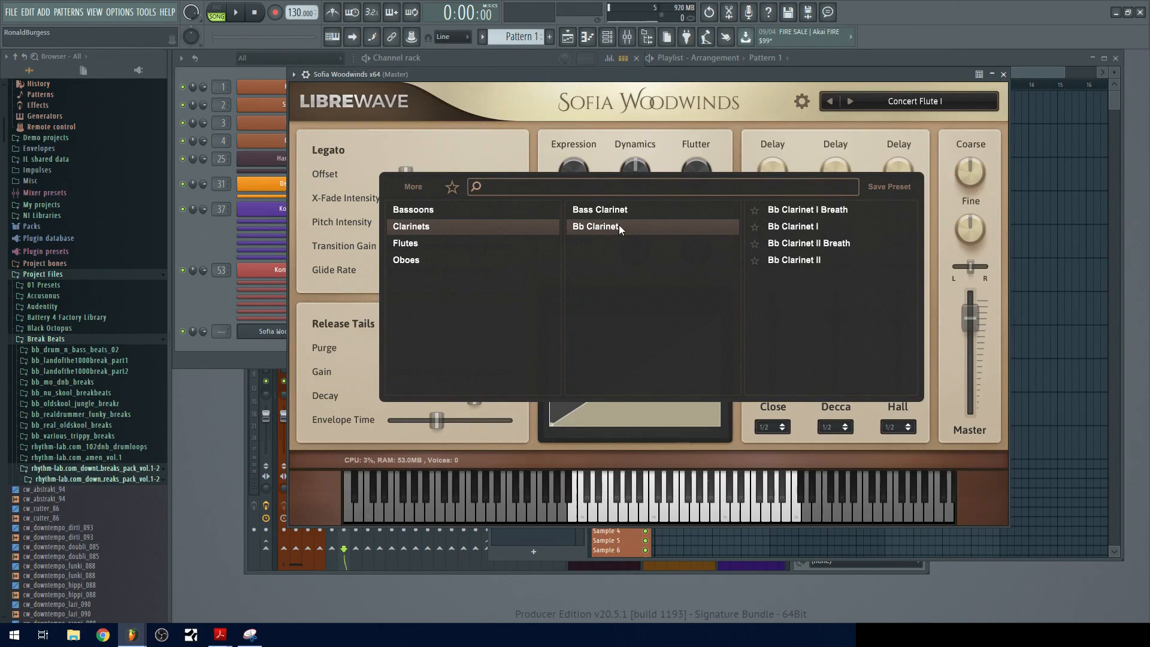
{"action": "left_click", "coordinate": [816, 229]}
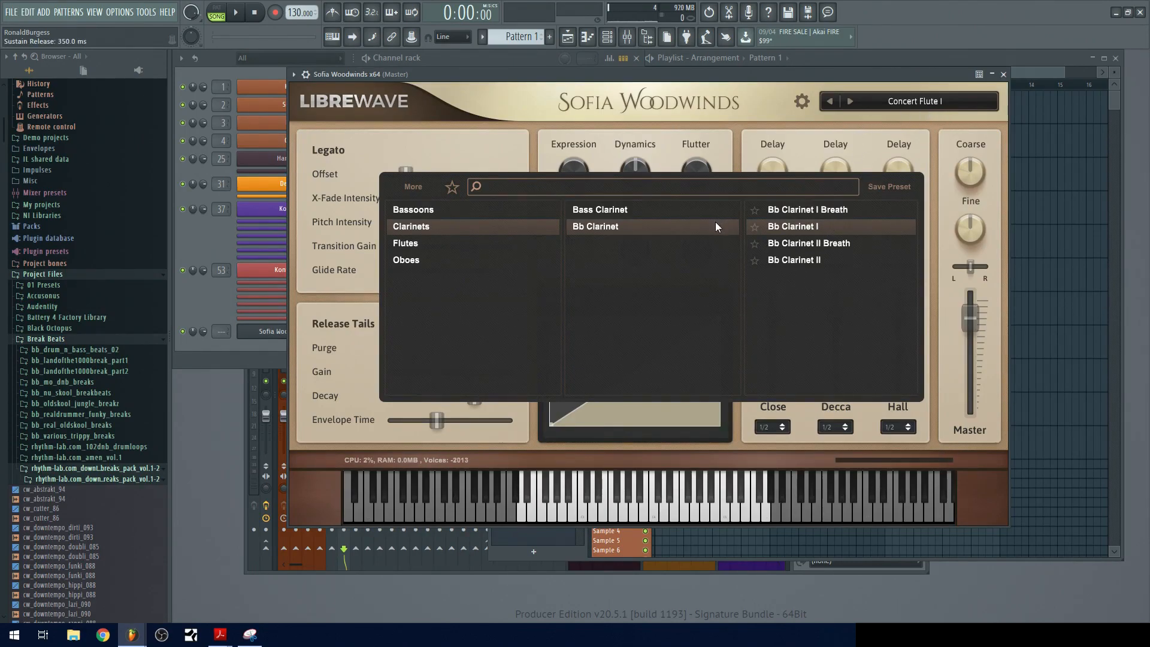
{"action": "left_click", "coordinate": [908, 100]}
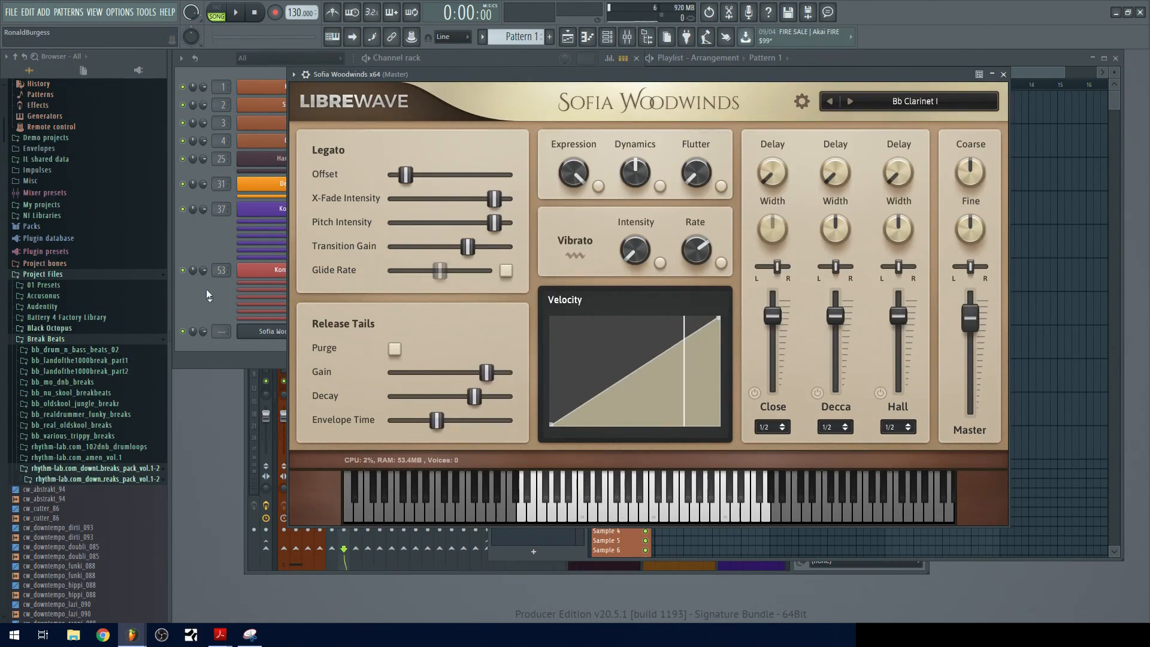
- Set the project tempo to 94 BPM and place the cw_downtempo_sticki_089 loop at the start of the playlist
{"action": "left_click", "coordinate": [836, 62]}
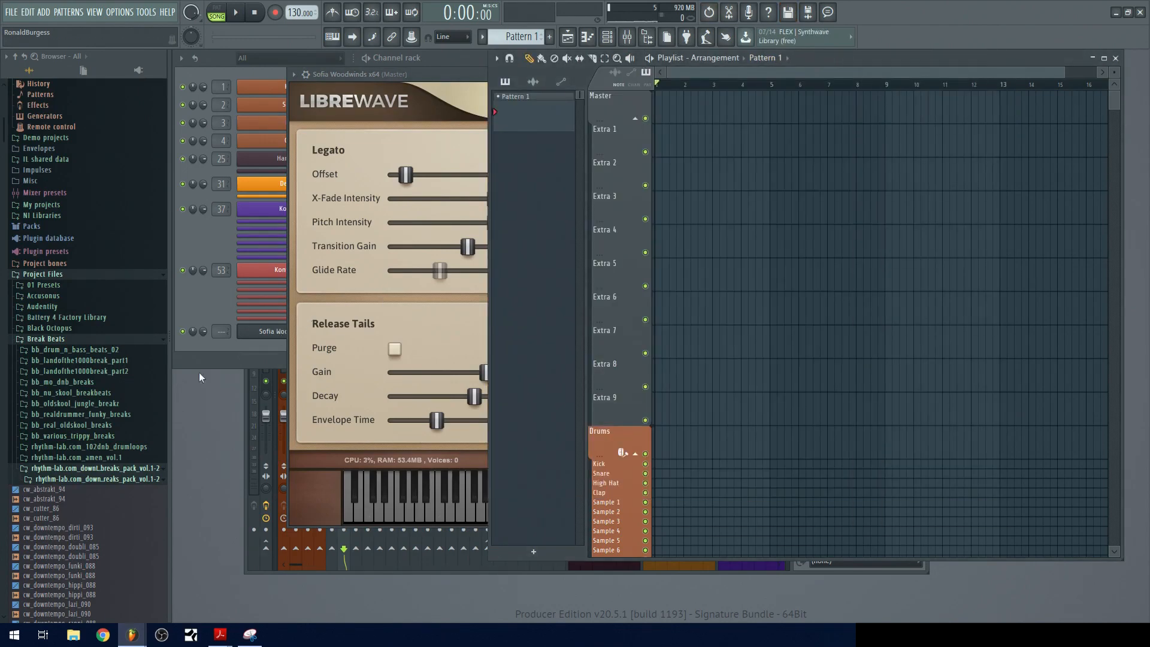
{"action": "scroll", "coordinate": [111, 440], "scroll_direction": "down", "scroll_amount": 5}
{"action": "left_click_drag", "start_coordinate": [61, 503], "coordinate": [63, 495]}
{"action": "left_click_drag", "start_coordinate": [295, 13], "coordinate": [295, 36]}
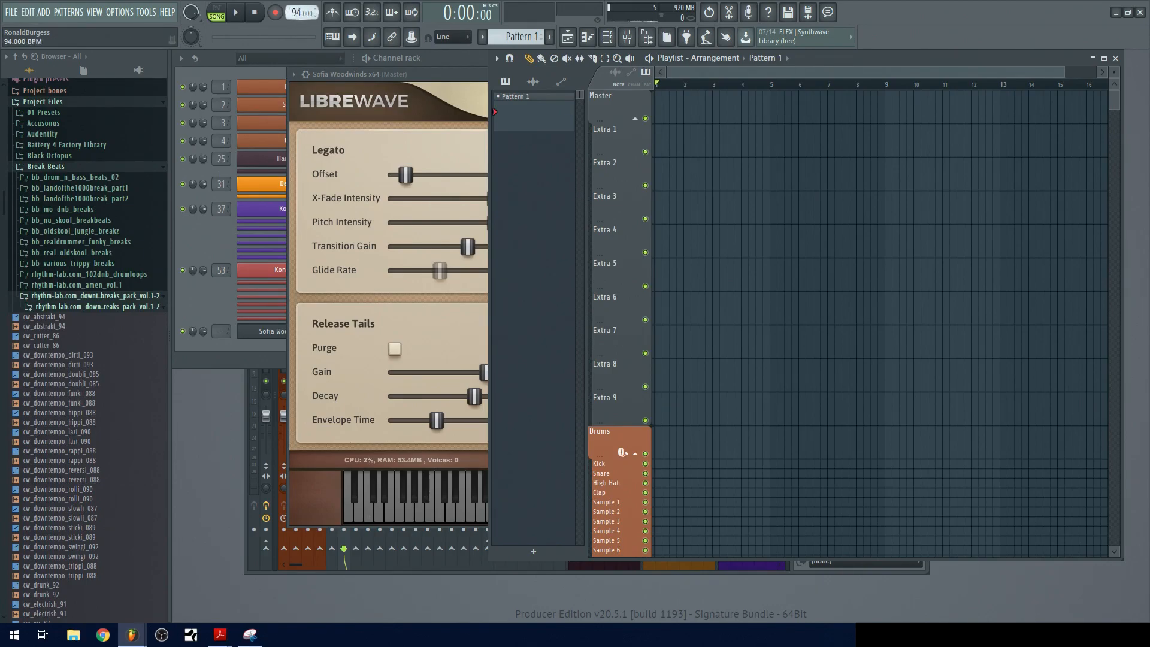
{"action": "left_click", "coordinate": [53, 528]}
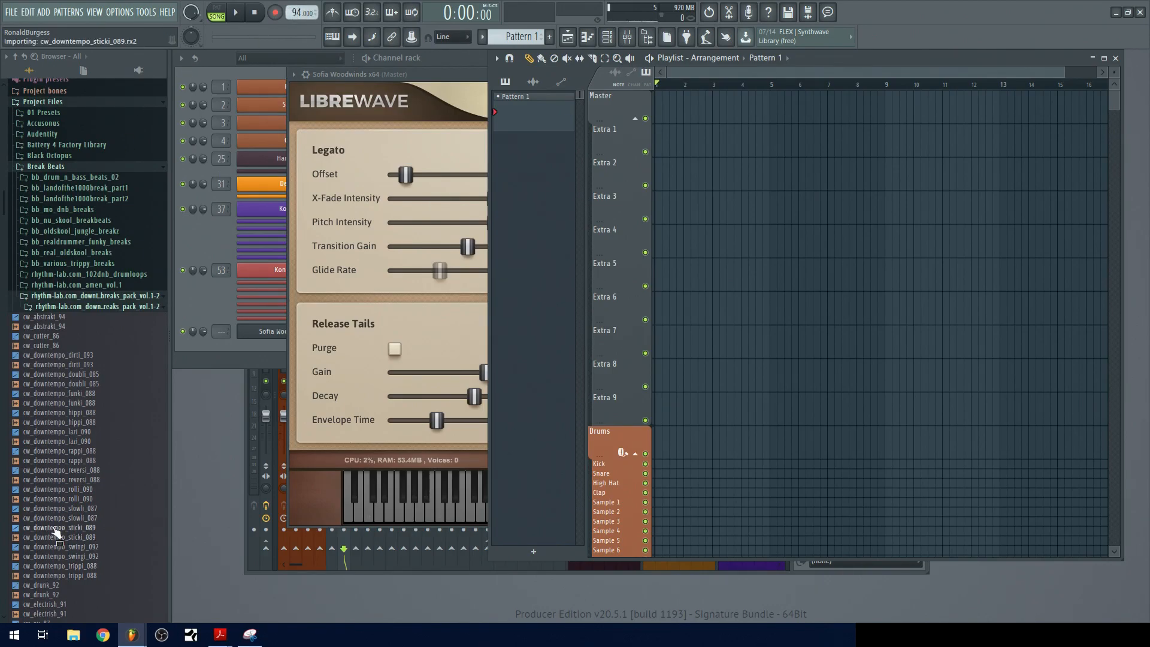
- Open the piano roll of the Sofia Woodwinds channel and rename the channel Clarinet
{"action": "left_click", "coordinate": [288, 72]}
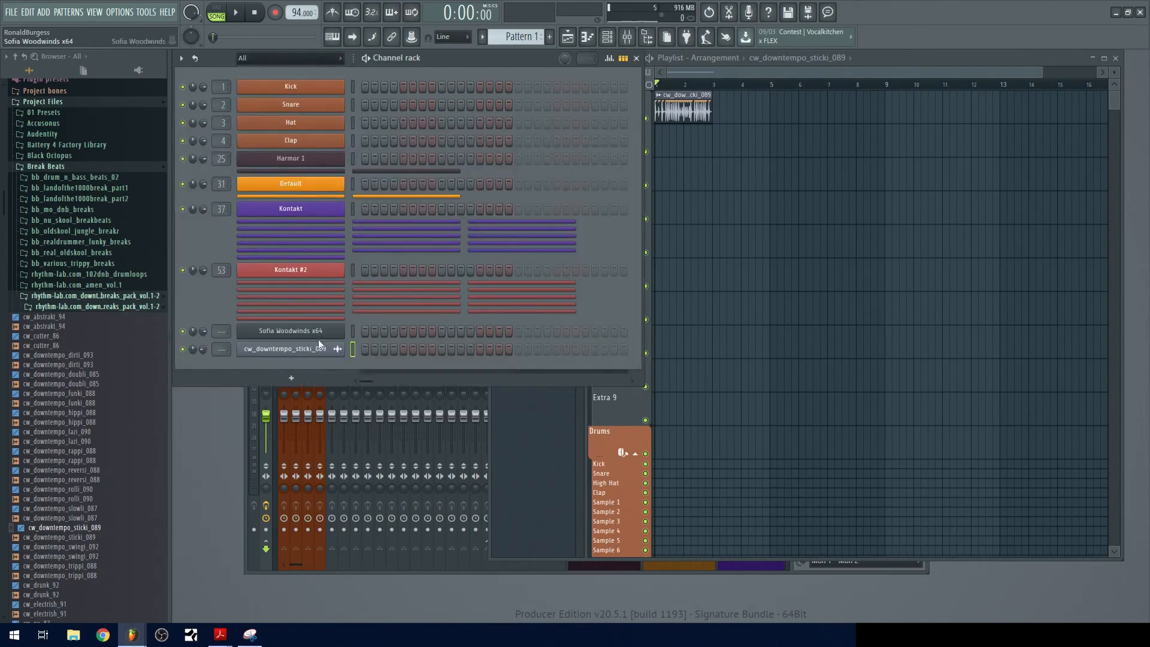
{"action": "right_click", "coordinate": [324, 331]}
{"action": "left_click", "coordinate": [373, 331]}
{"action": "left_click", "coordinate": [256, 338], "text": "shift"}
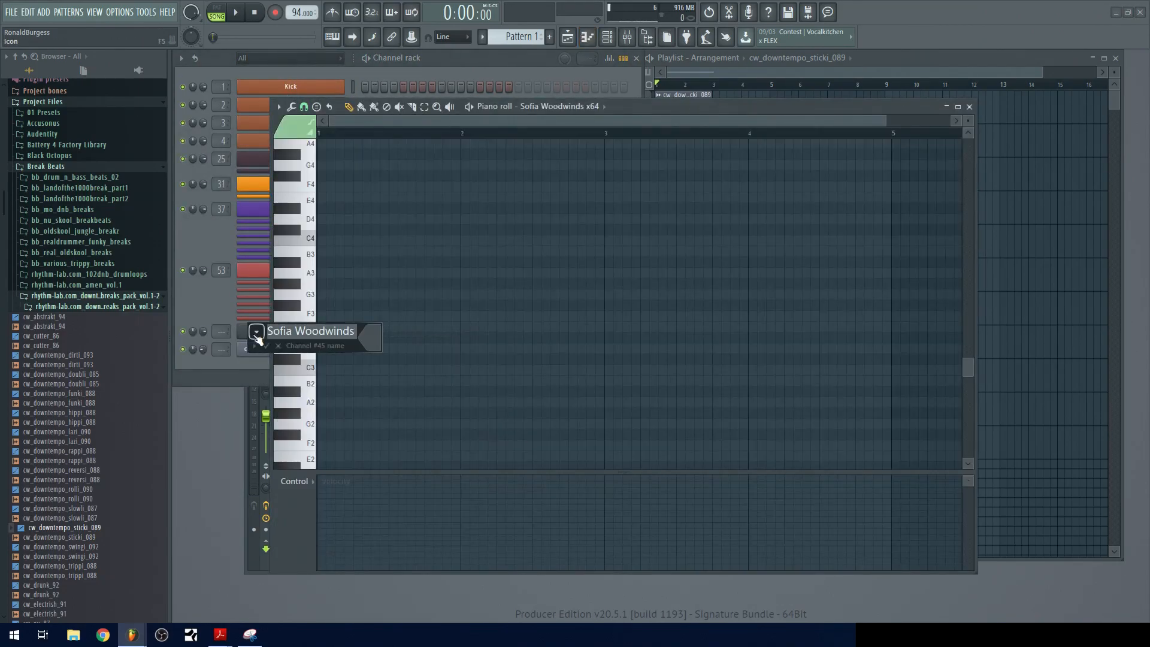
{"action": "type", "text": "Clarinet"}
{"action": "key", "text": "Return"}
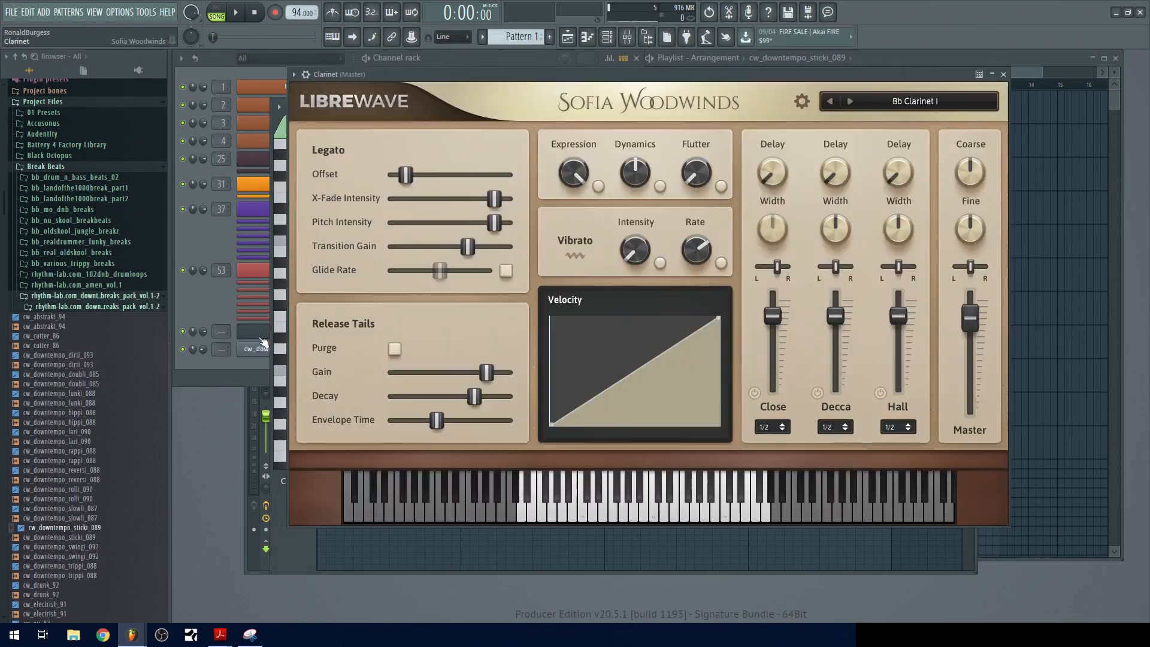
- Raise the Decca microphone level in the Clarinet instrument and close its window
{"action": "left_click", "coordinate": [258, 339]}
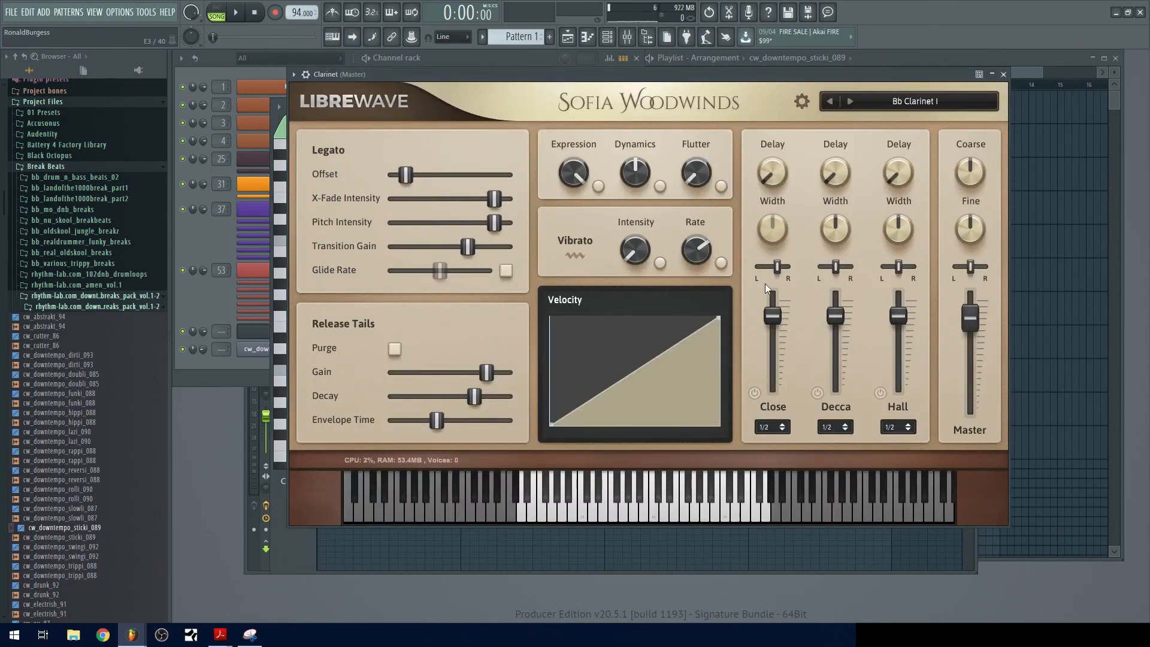
{"action": "left_click_drag", "start_coordinate": [838, 324], "coordinate": [837, 241]}
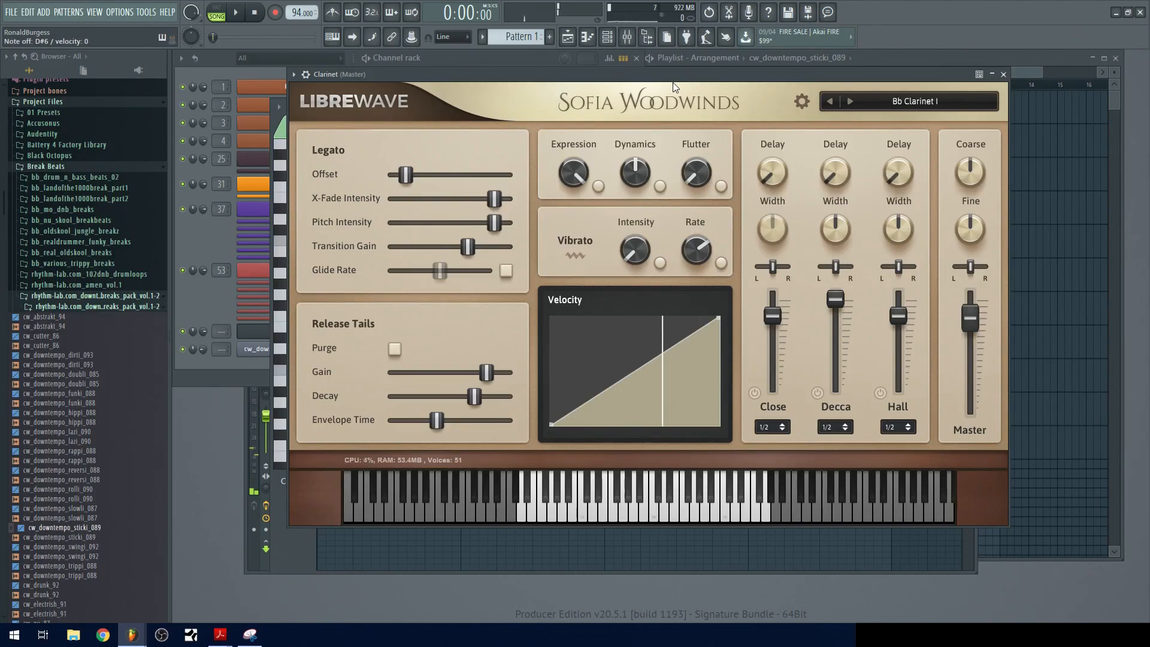
{"action": "left_click", "coordinate": [1004, 74]}
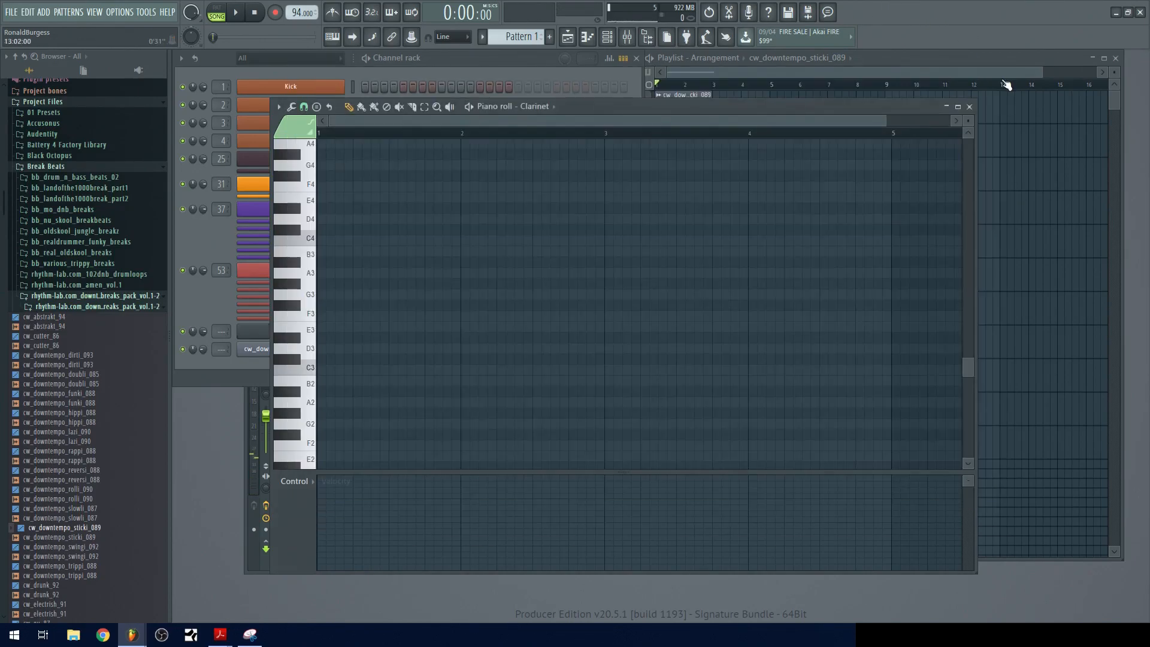
- Enter a C5 note at the start of bar 1 and a very short D#5 note on beat 2
{"action": "left_click_drag", "start_coordinate": [682, 104], "coordinate": [707, 87]}
{"action": "scroll", "coordinate": [360, 335], "scroll_direction": "up", "scroll_amount": 5}
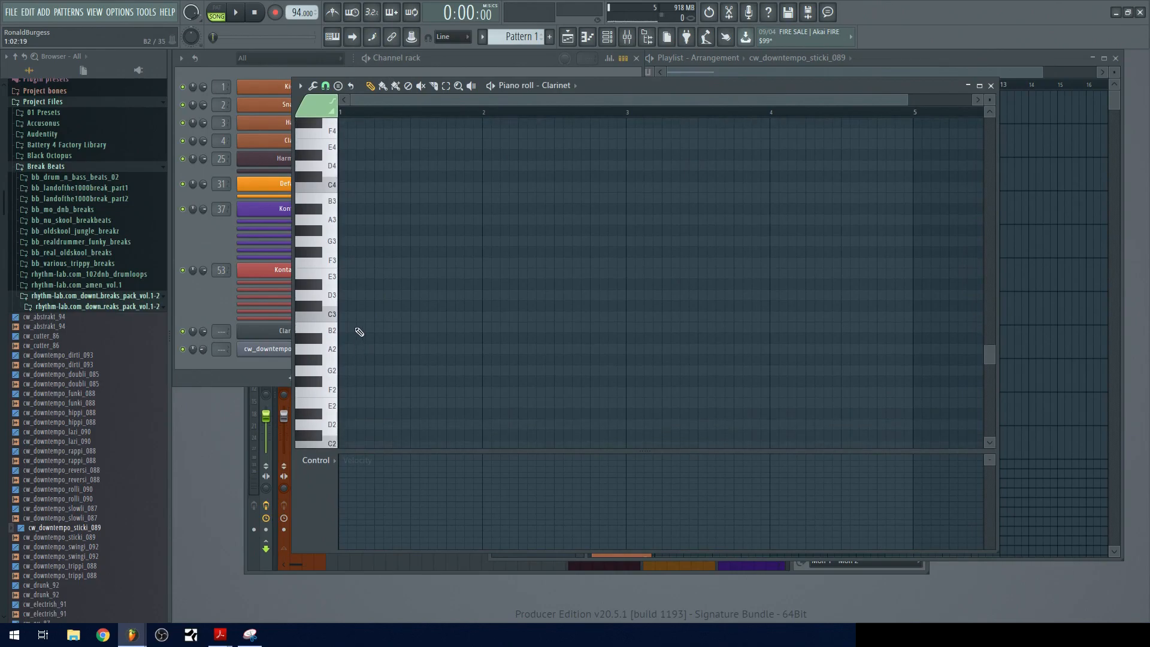
{"action": "left_click", "coordinate": [334, 319]}
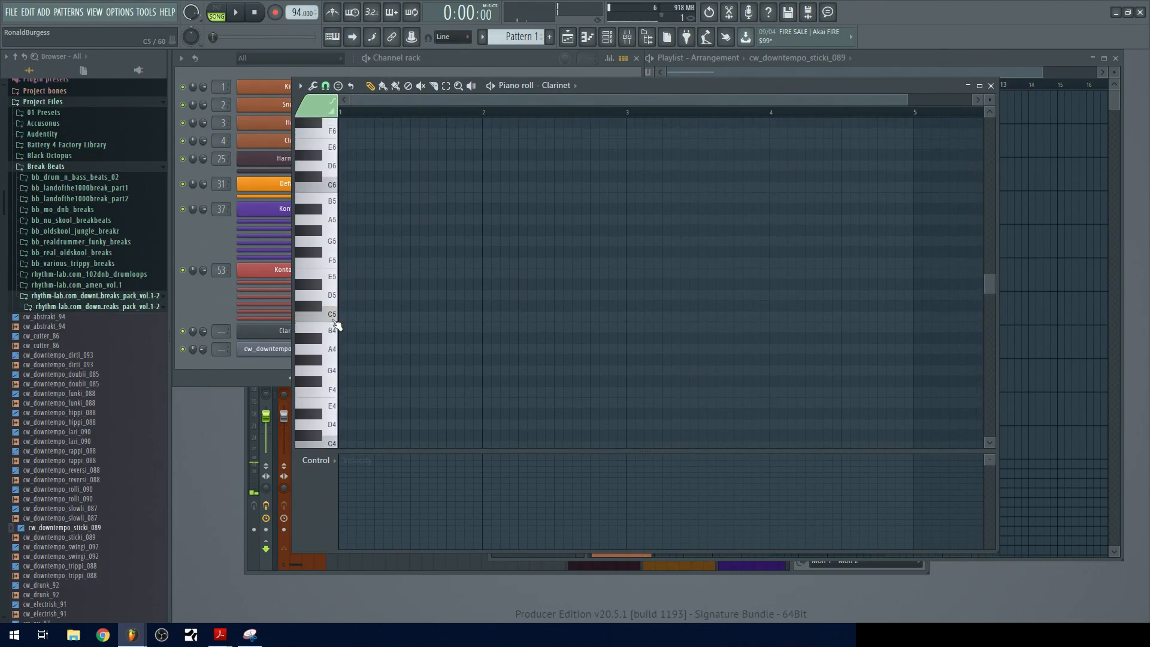
{"action": "left_click", "coordinate": [340, 316]}
{"action": "scroll", "coordinate": [382, 316], "scroll_direction": "up", "scroll_amount": 3}
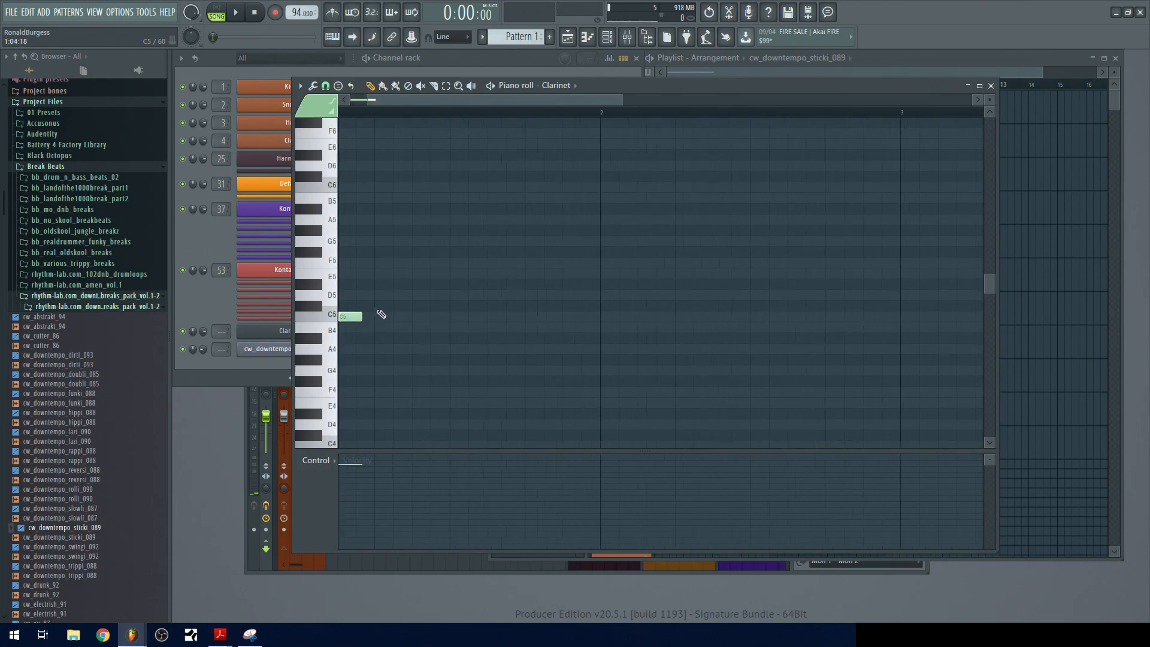
{"action": "scroll", "coordinate": [413, 326], "scroll_direction": "up", "scroll_amount": 1}
{"action": "left_click", "coordinate": [422, 321]}
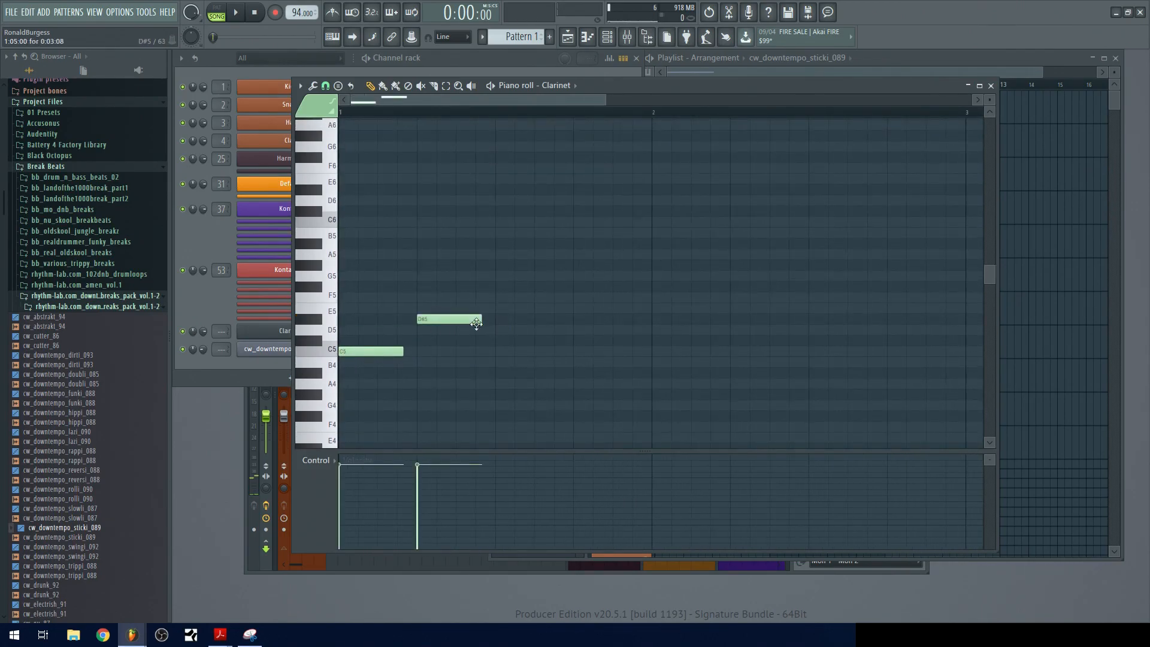
{"action": "left_click_drag", "start_coordinate": [482, 323], "coordinate": [421, 322]}
- Complete bar 1 from beat 3 with a G5 note, an overlapping A#5 note and a short G5 note
{"action": "left_click", "coordinate": [498, 276]}
{"action": "left_click_drag", "start_coordinate": [502, 275], "coordinate": [557, 273]}
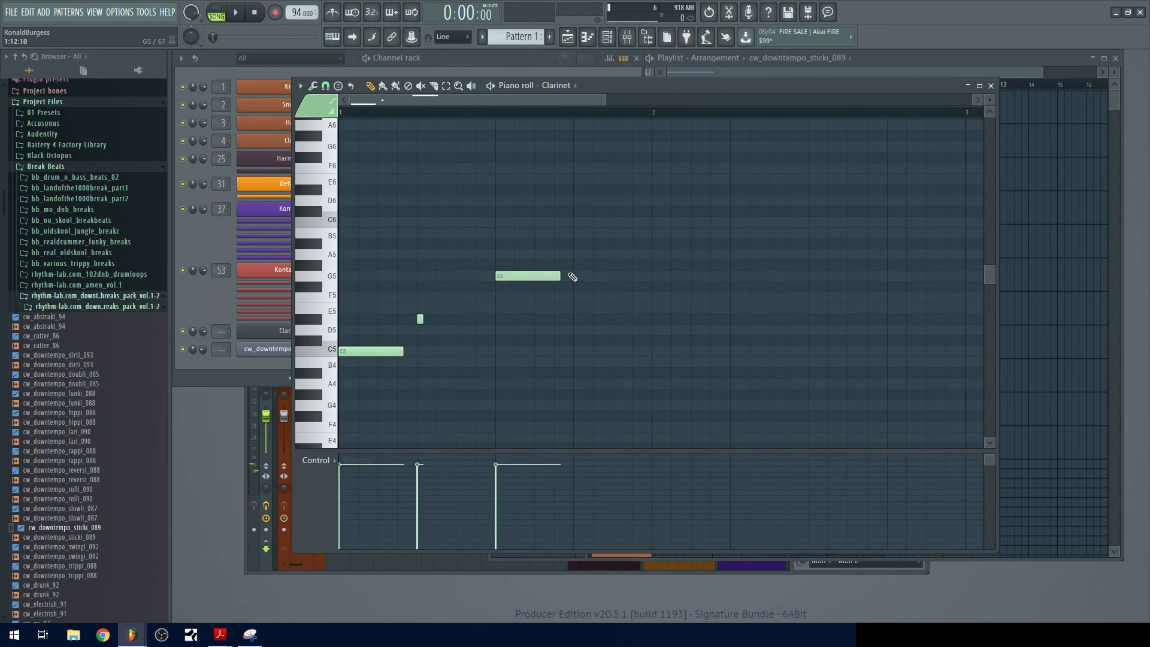
{"action": "scroll", "coordinate": [543, 233], "scroll_direction": "up", "scroll_amount": 2}
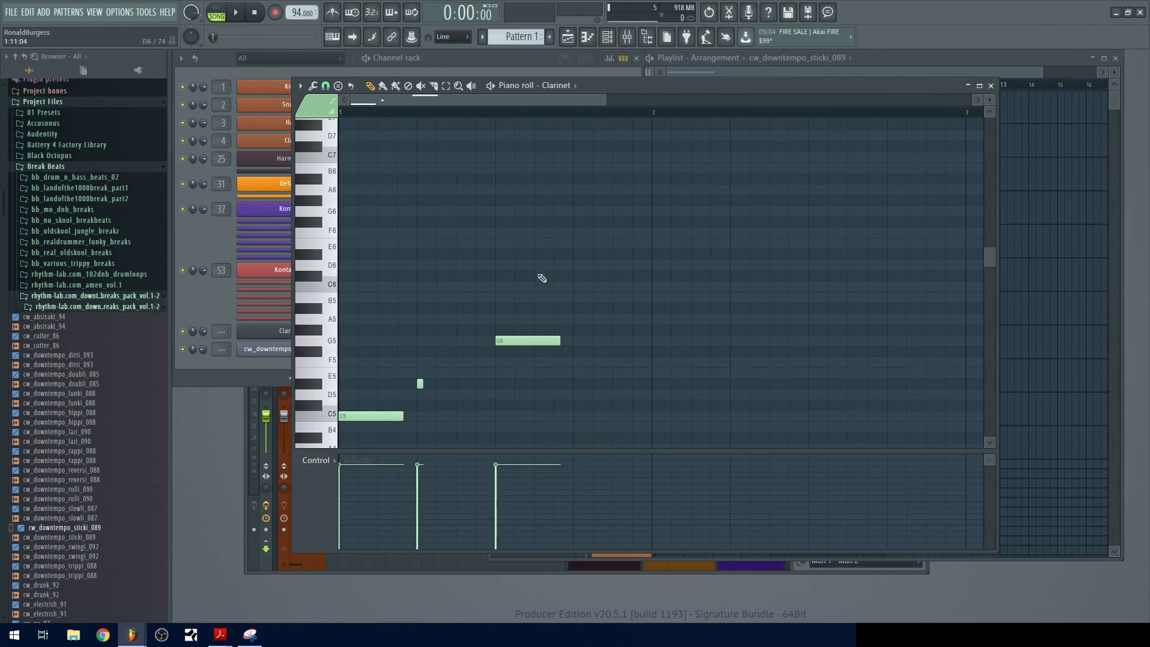
{"action": "left_click", "coordinate": [542, 308]}
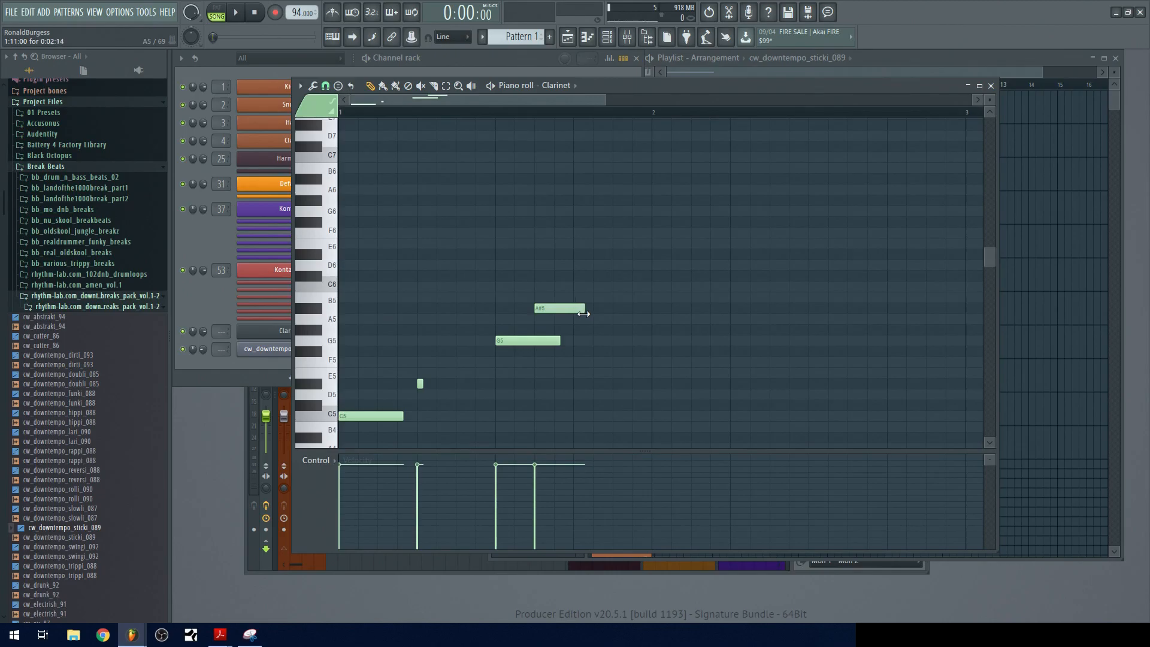
{"action": "left_click", "coordinate": [579, 340]}
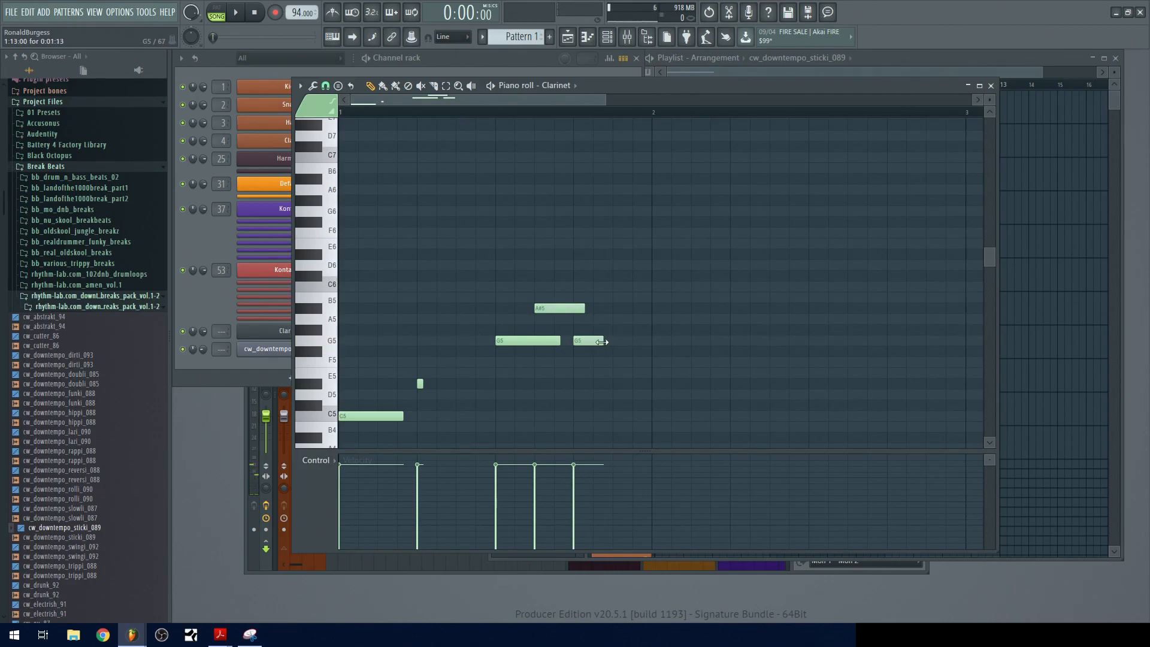
{"action": "scroll", "coordinate": [604, 300], "scroll_direction": "down", "scroll_amount": 2}
{"action": "scroll", "coordinate": [611, 249], "scroll_direction": "down", "scroll_amount": 3}
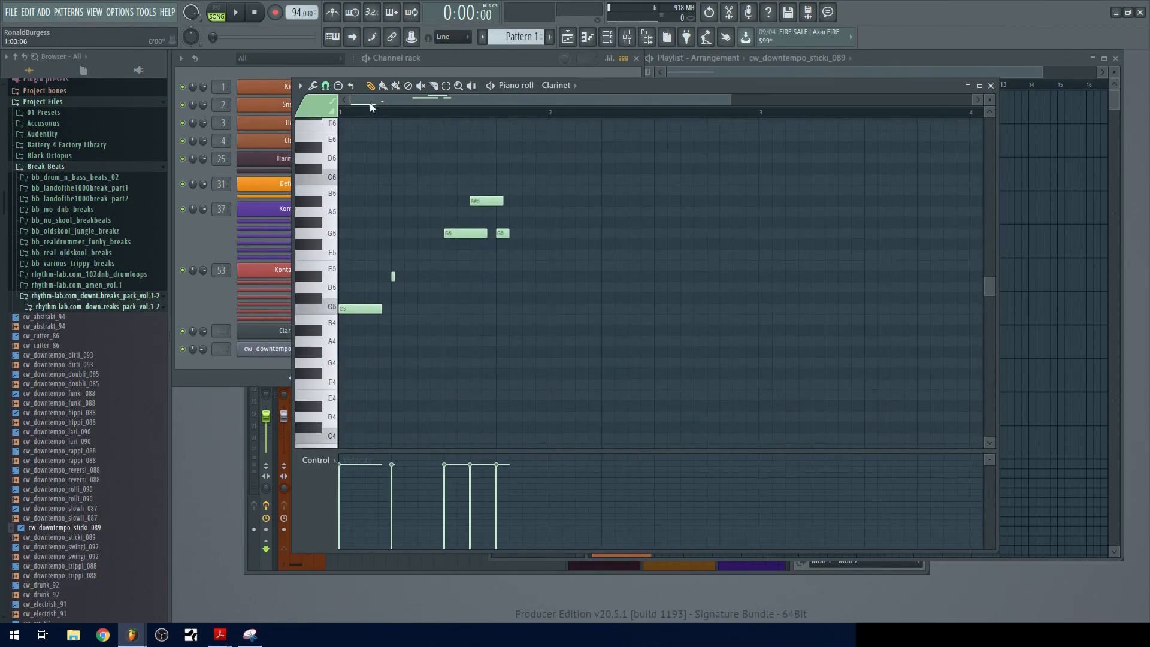
- Switch playback to pattern mode and listen to the clarinet phrase in bar 1
{"action": "left_click", "coordinate": [227, 16]}
{"action": "key", "text": "space"}
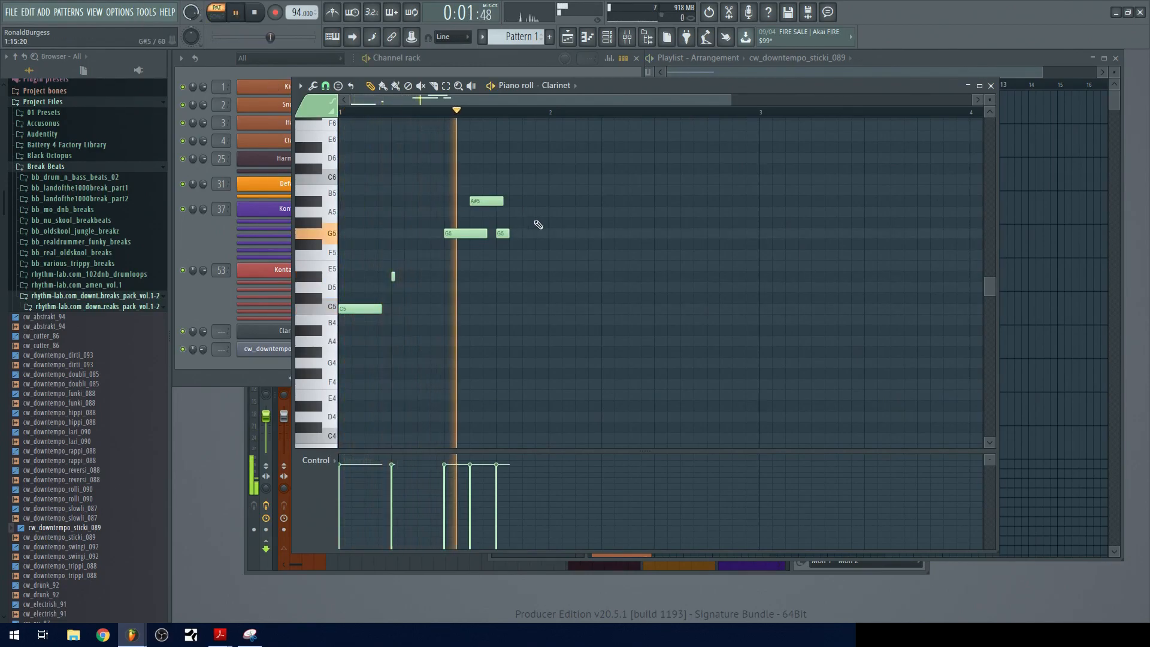
{"action": "key", "text": "space"}
- Duplicate the bar 1 clarinet phrase into bar 2 and raise the copy's first note to A#5
{"action": "left_click_drag", "start_coordinate": [516, 163], "coordinate": [336, 366]}
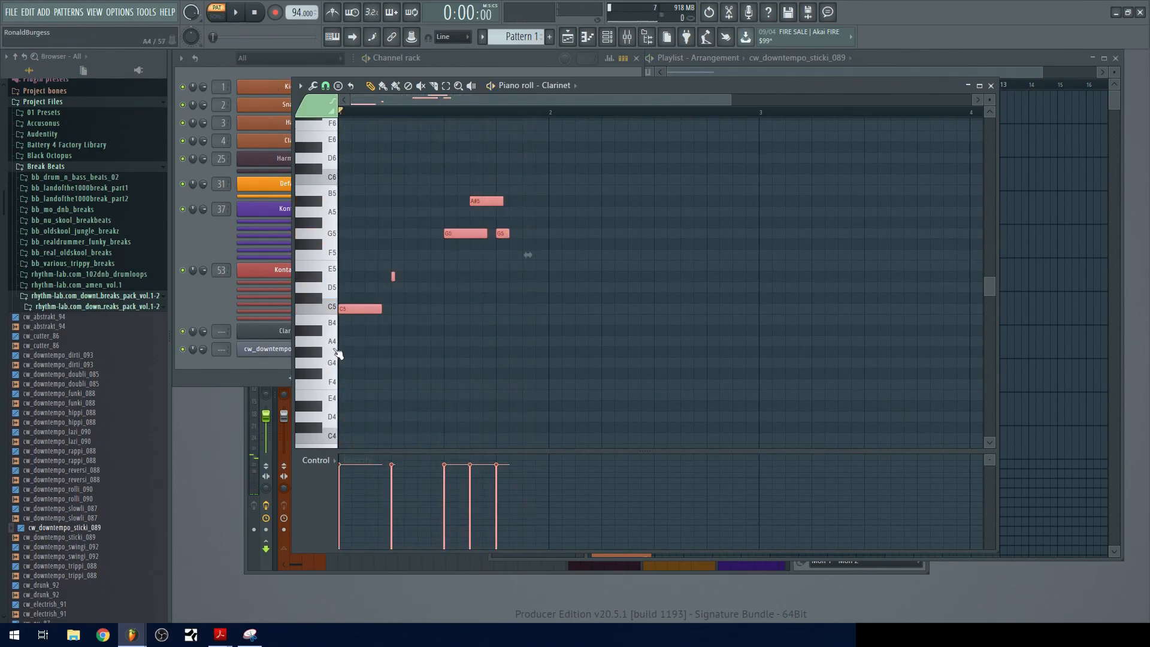
{"action": "mouse_move", "coordinate": [370, 307]}
{"action": "left_mouse_down"}
{"action": "mouse_move", "coordinate": [573, 309]}
{"action": "mouse_move", "coordinate": [556, 192]}
{"action": "left_mouse_up"}
{"action": "left_click", "coordinate": [633, 325], "text": "ctrl"}
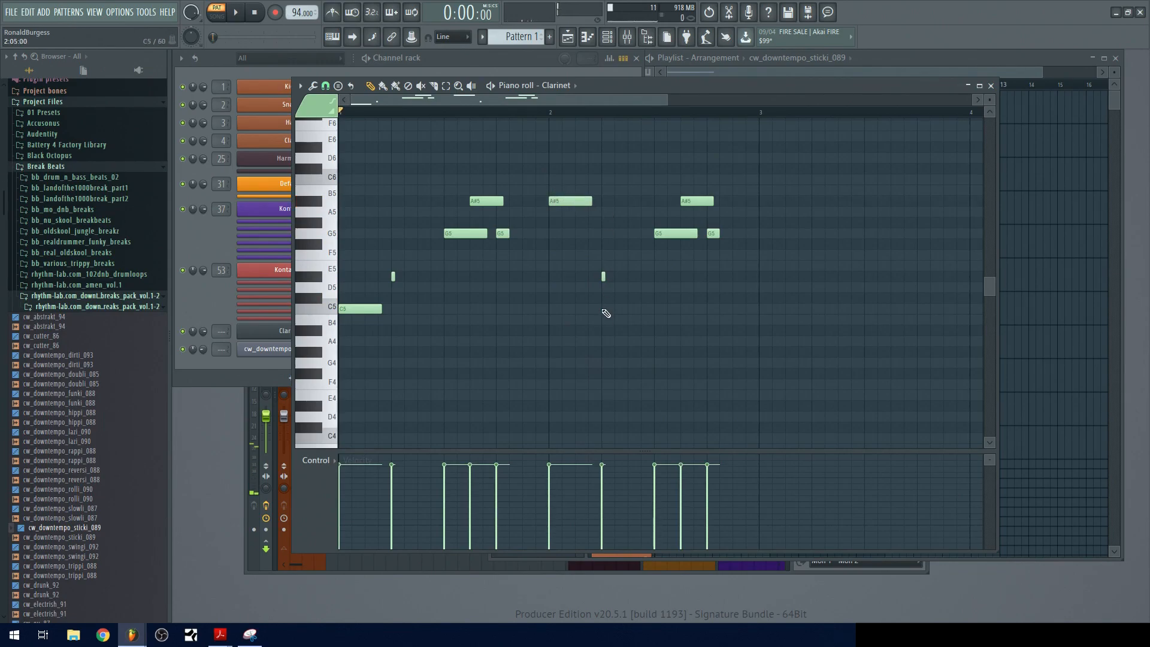
- Lower the last two notes of bar 2 to D5 and C5
{"action": "left_click", "coordinate": [662, 233]}
{"action": "left_click_drag", "start_coordinate": [696, 201], "coordinate": [694, 286]}
{"action": "left_click_drag", "start_coordinate": [712, 234], "coordinate": [707, 311]}
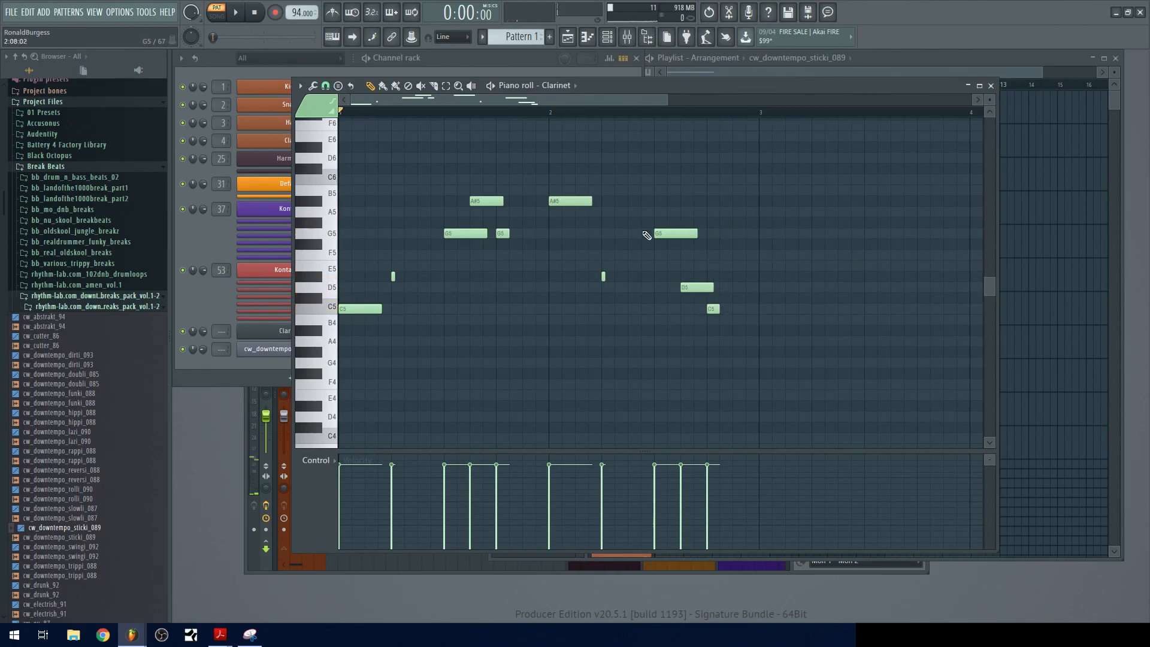
- Move bar 2's first note to G5 and its beat 3 note to F5, and play back the two-bar phrase
{"action": "scroll", "coordinate": [423, 99], "scroll_direction": "down", "scroll_amount": 2}
{"action": "scroll", "coordinate": [584, 239], "scroll_direction": "up", "scroll_amount": 3}
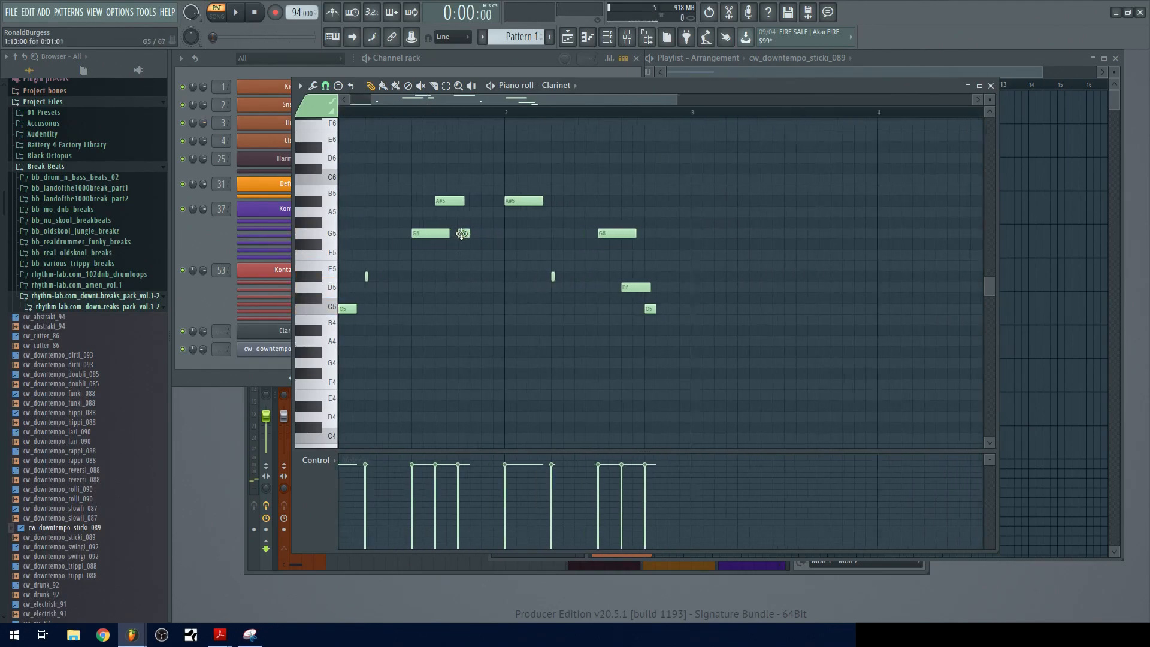
{"action": "scroll", "coordinate": [585, 238], "scroll_direction": "down", "scroll_amount": 3}
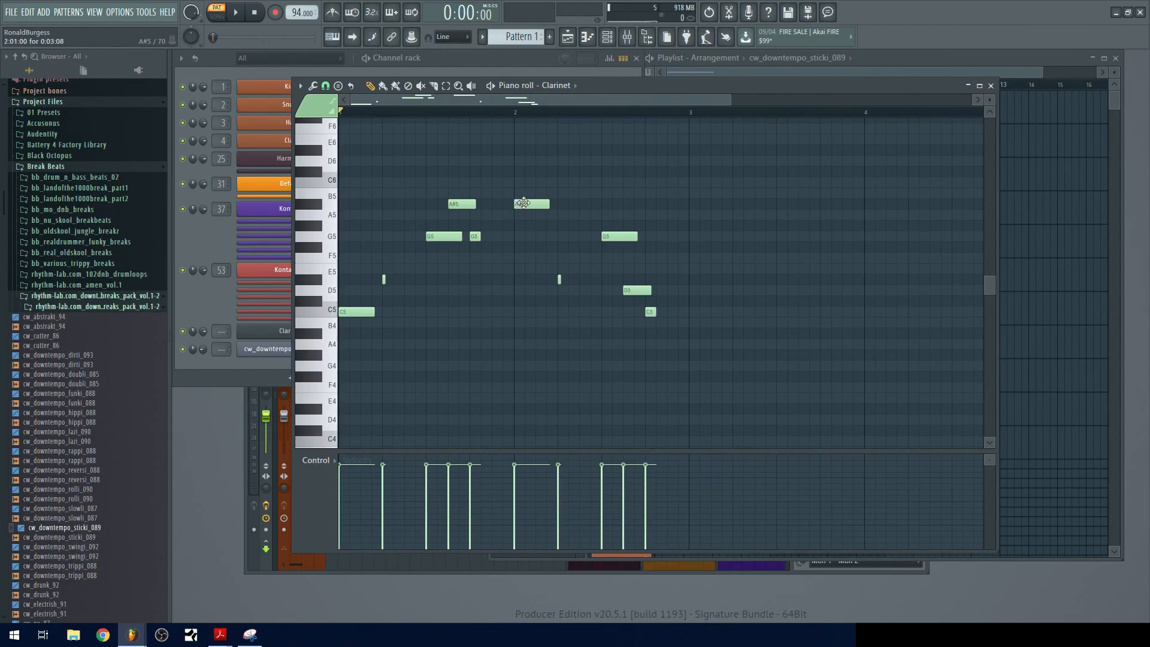
{"action": "left_click_drag", "start_coordinate": [531, 204], "coordinate": [525, 245]}
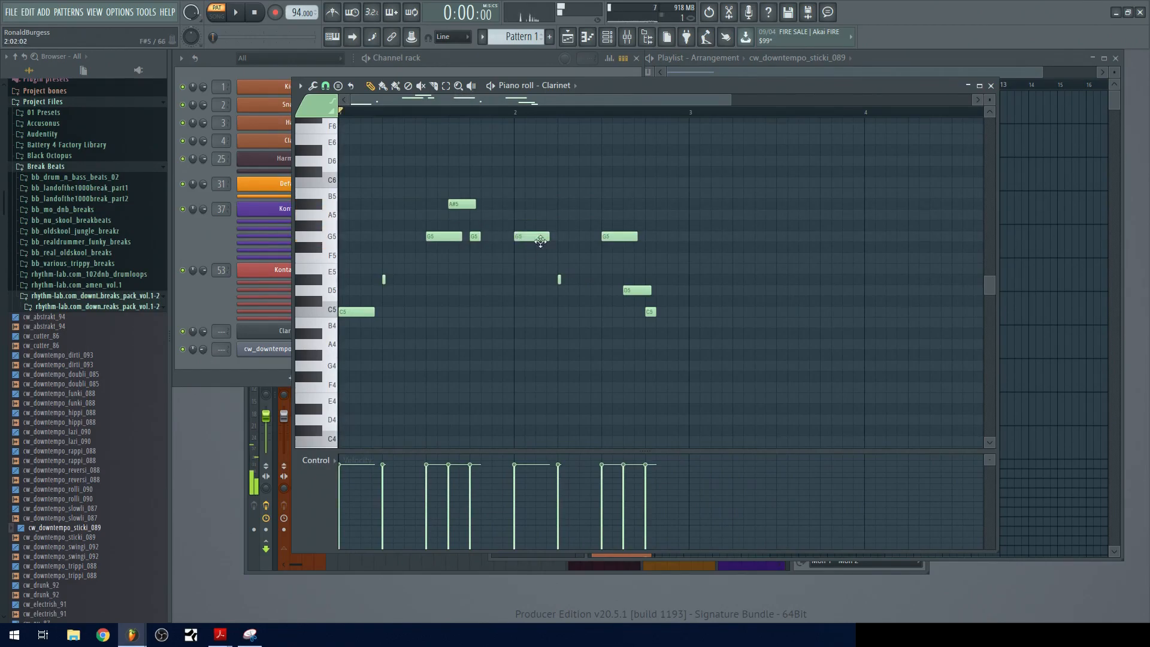
{"action": "left_click_drag", "start_coordinate": [610, 236], "coordinate": [652, 334]}
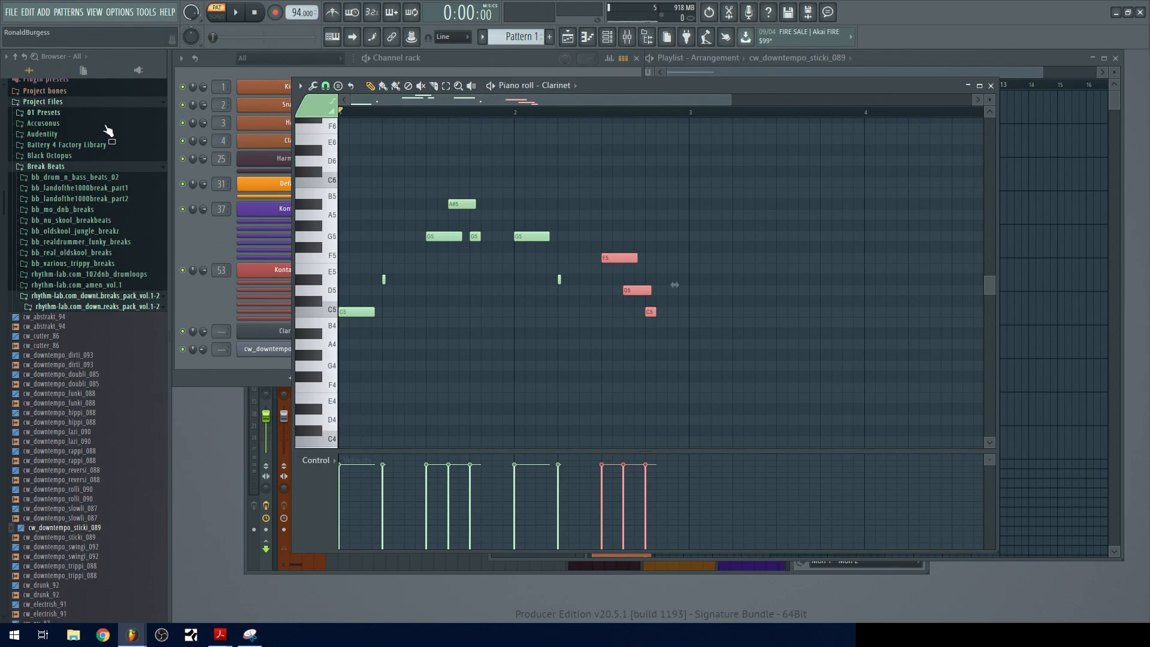
{"action": "key", "text": "space"}
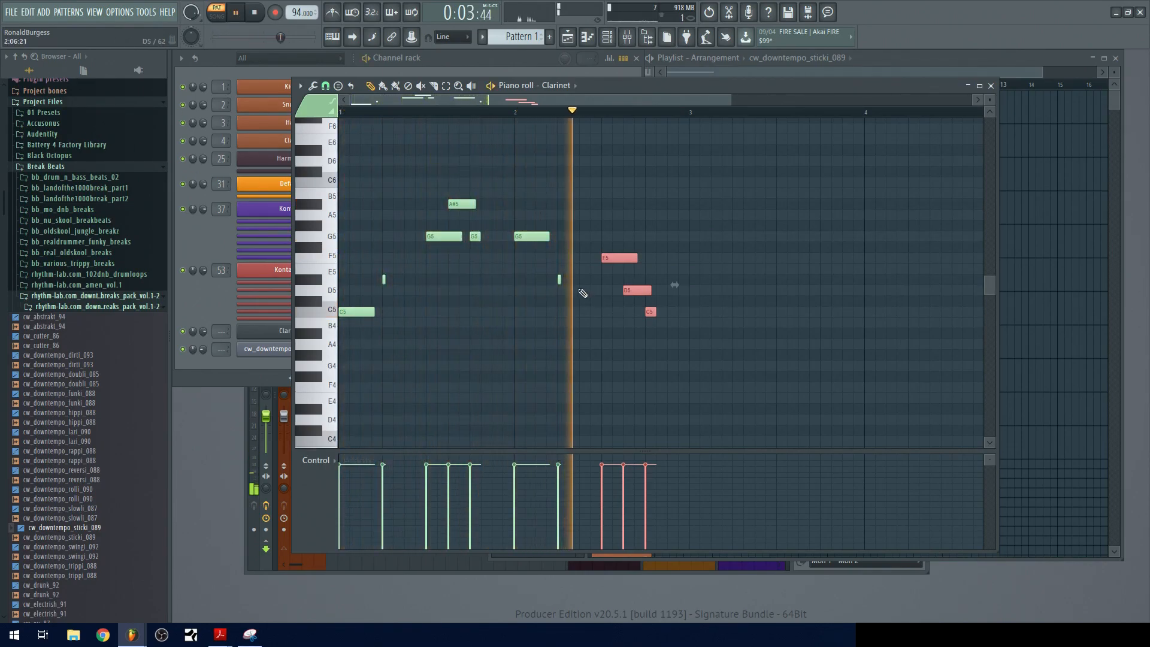
{"action": "key", "text": "space"}
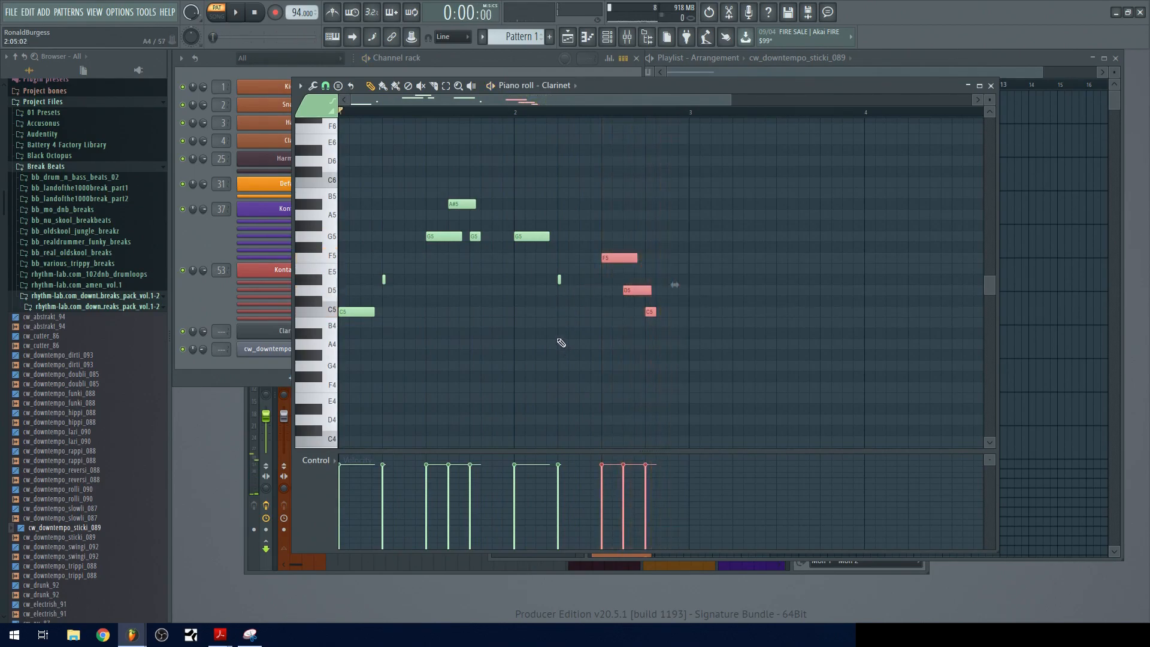
- Duplicate the whole two-bar clarinet phrase into bars 3 and 4
{"action": "scroll", "coordinate": [560, 340], "scroll_direction": "down", "scroll_amount": 2}
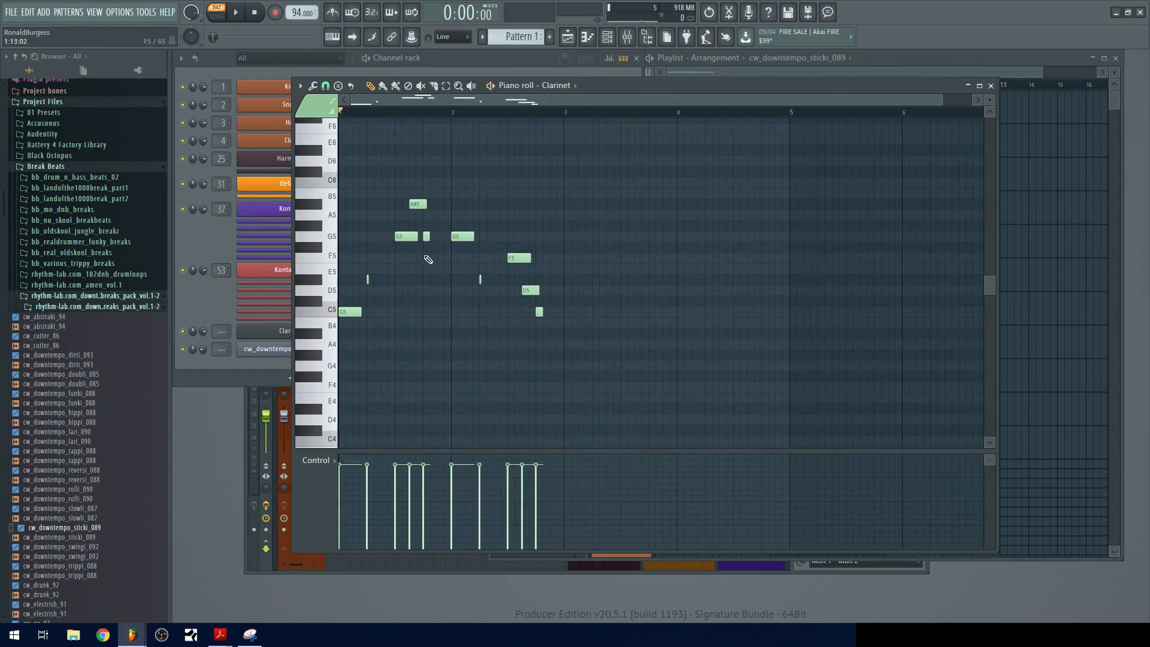
{"action": "left_click_drag", "start_coordinate": [567, 174], "coordinate": [273, 344]}
{"action": "left_click_drag", "start_coordinate": [345, 312], "coordinate": [571, 305]}
{"action": "left_click", "coordinate": [576, 289], "text": "ctrl"}
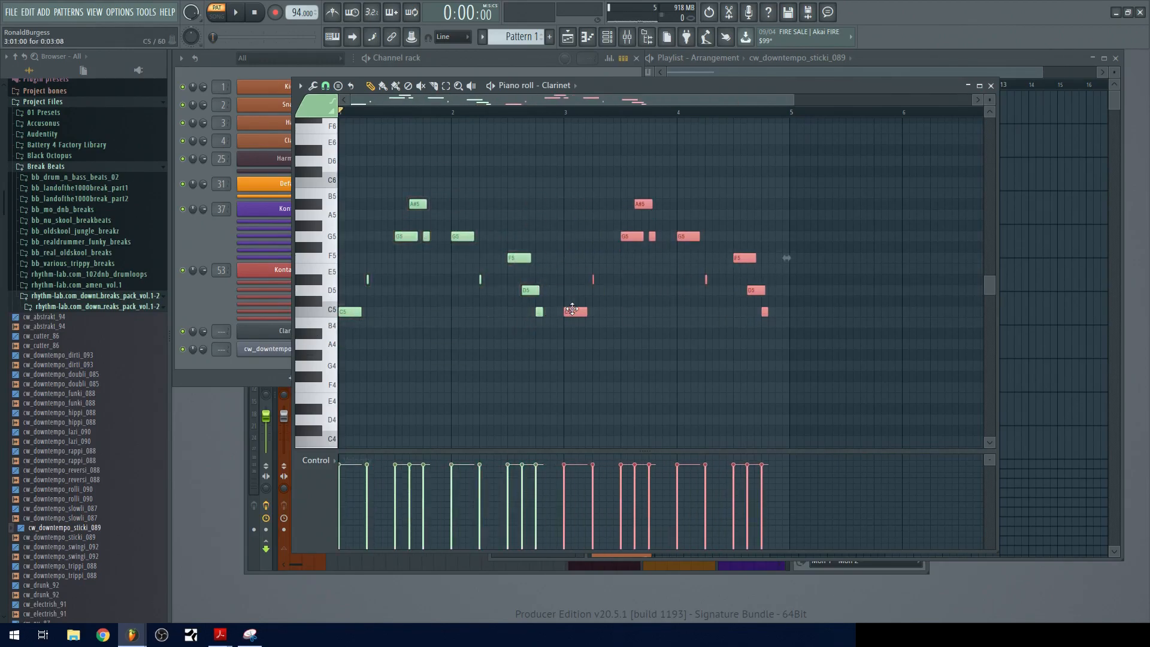
- Raise the last two notes of bar 3 to D6 and A#5, and bar 4's first note to D#6
{"action": "scroll", "coordinate": [577, 287], "scroll_direction": "up", "scroll_amount": 3}
{"action": "left_click_drag", "start_coordinate": [587, 254], "coordinate": [560, 261]}
{"action": "scroll", "coordinate": [541, 298], "scroll_direction": "down", "scroll_amount": 3}
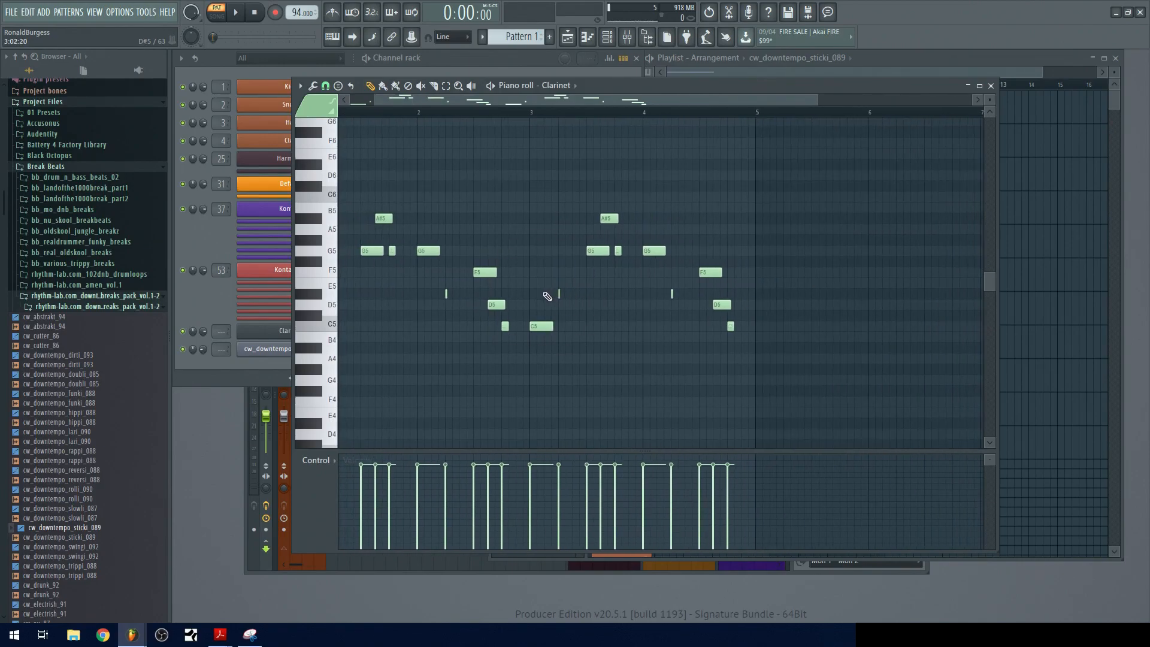
{"action": "left_click", "coordinate": [596, 250]}
{"action": "left_click_drag", "start_coordinate": [610, 219], "coordinate": [611, 175]}
{"action": "right_click", "coordinate": [618, 251]}
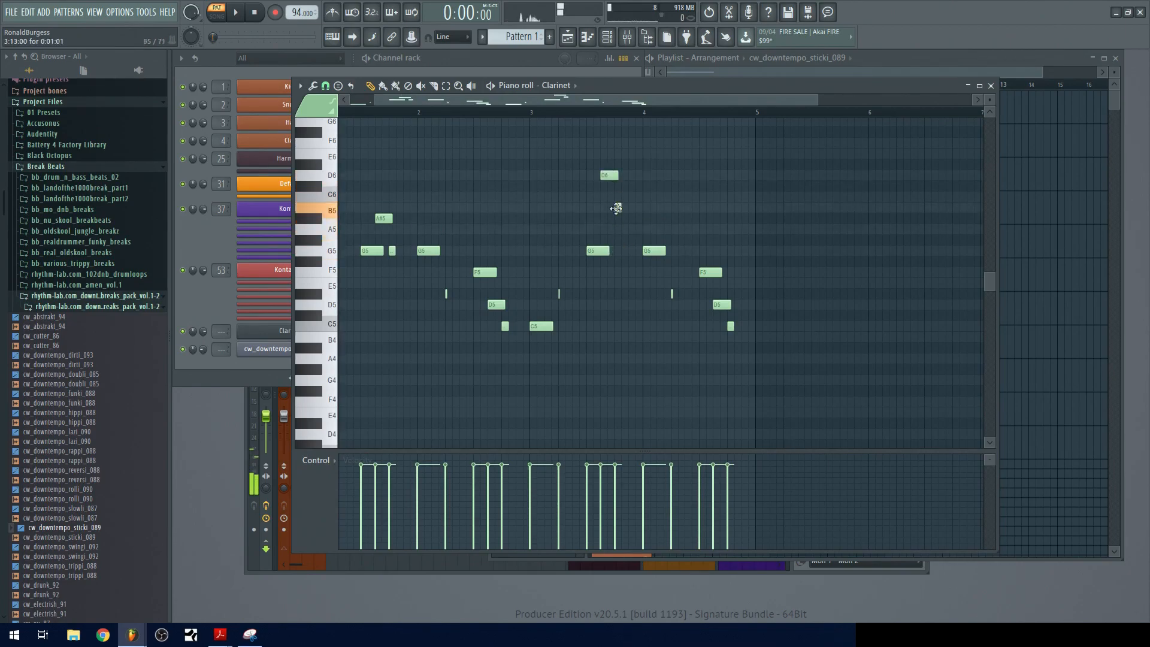
{"action": "left_click", "coordinate": [618, 198]}
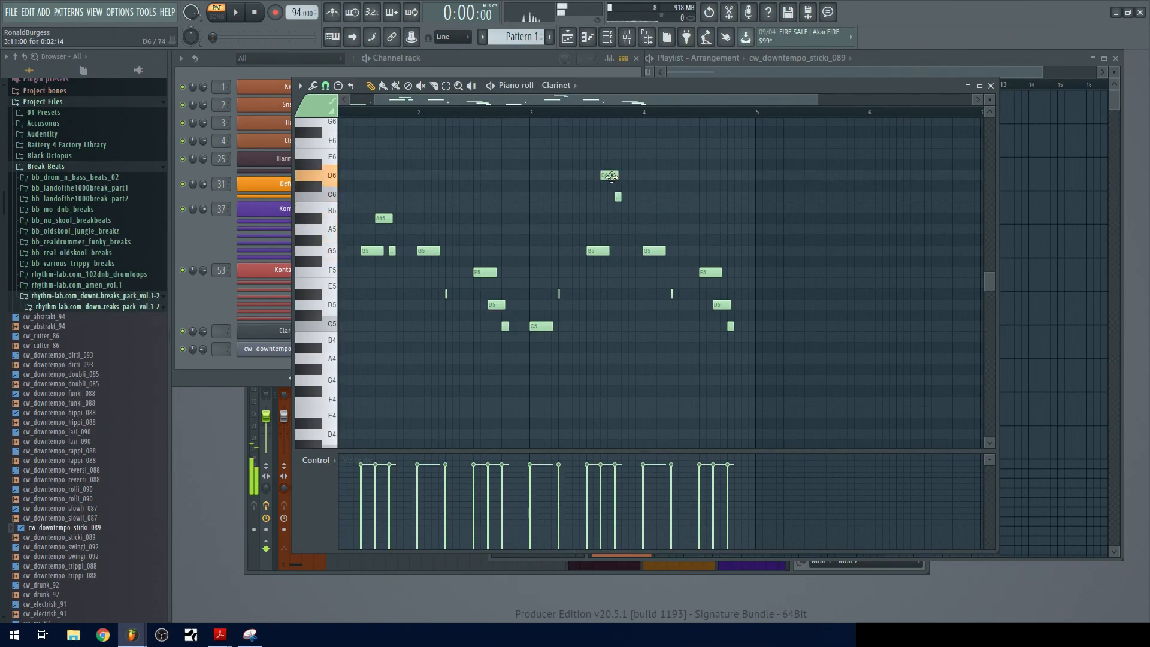
{"action": "left_click_drag", "start_coordinate": [619, 199], "coordinate": [647, 163]}
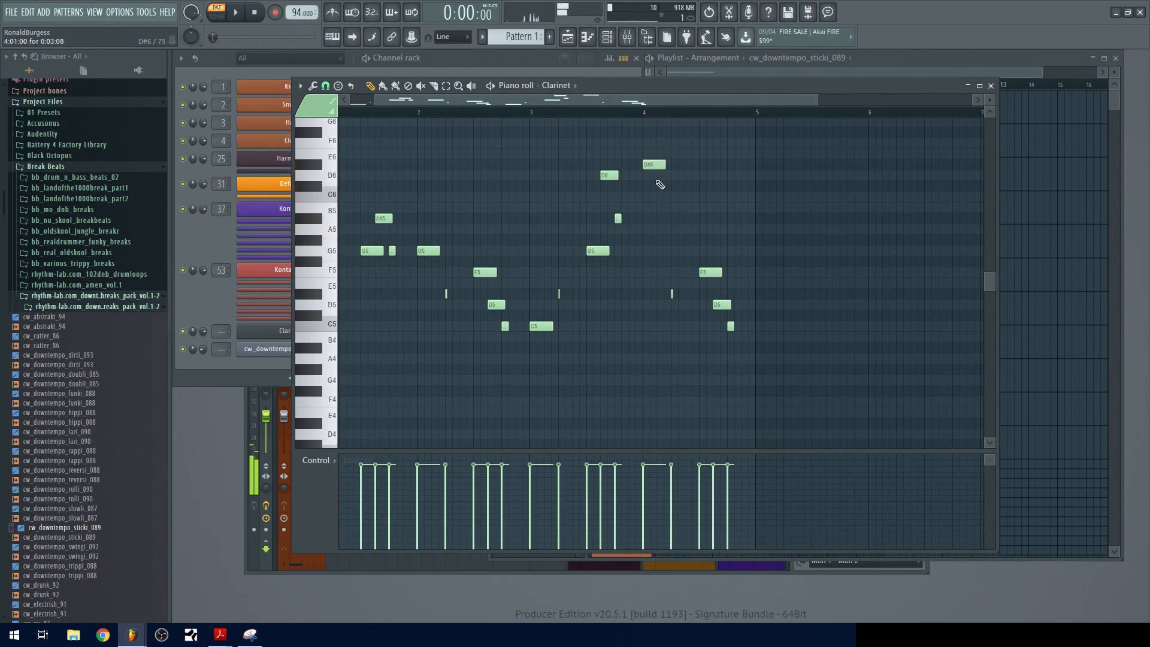
- Raise bar 4's very short note to C6 and the two notes after it to G5 and F5
{"action": "left_click_drag", "start_coordinate": [672, 295], "coordinate": [670, 198]}
{"action": "mouse_move", "coordinate": [703, 271]}
{"action": "left_mouse_down"}
{"action": "mouse_move", "coordinate": [703, 218]}
{"action": "mouse_move", "coordinate": [700, 252]}
{"action": "left_mouse_up"}
{"action": "left_click_drag", "start_coordinate": [721, 304], "coordinate": [720, 273]}
{"action": "left_click", "coordinate": [727, 328]}
- Play back the clarinet melody from bar 3 to check the raised notes
{"action": "scroll", "coordinate": [720, 313], "scroll_direction": "down", "scroll_amount": 3}
{"action": "left_click", "coordinate": [504, 117]}
{"action": "key", "text": "space"}
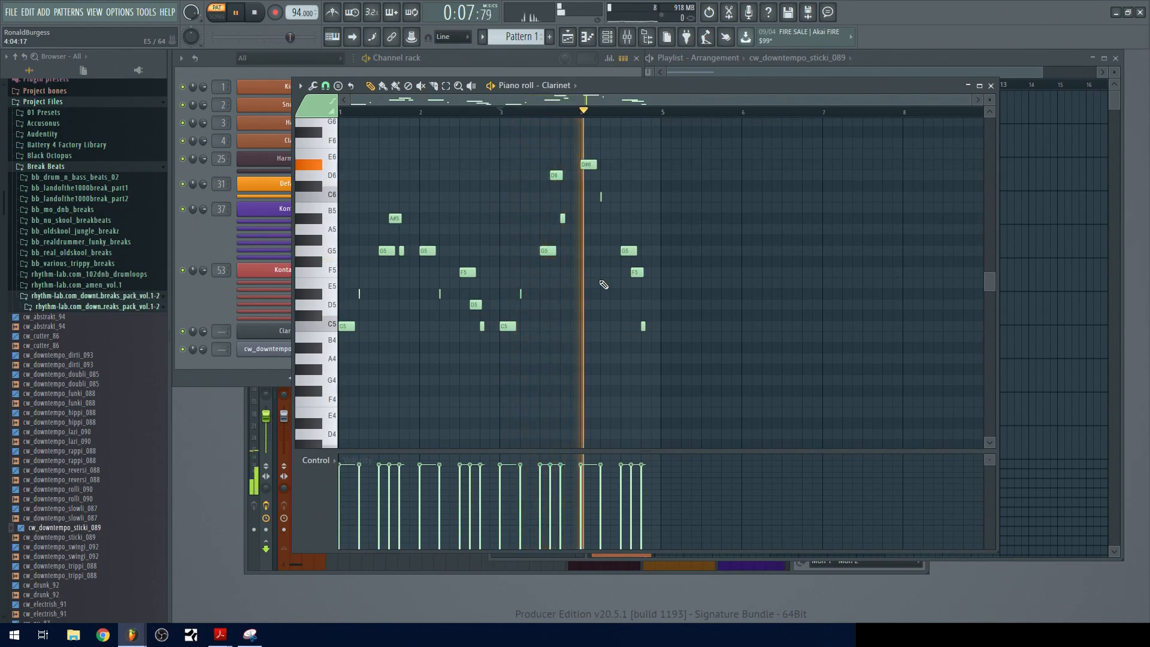
{"action": "key", "text": "space"}
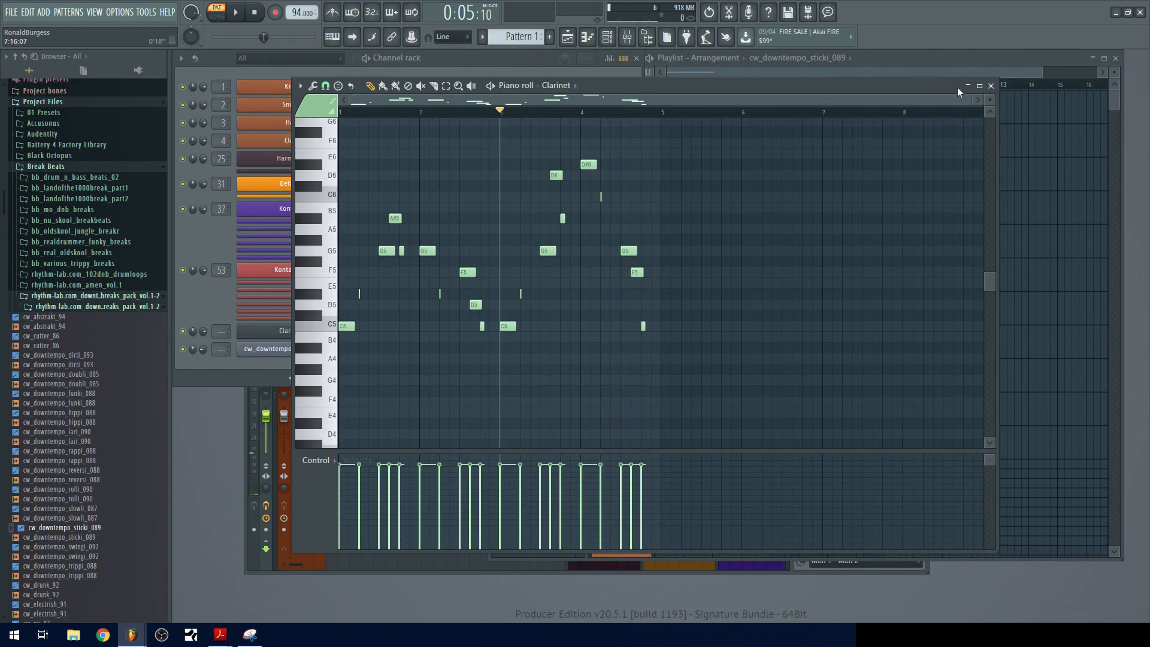
- Close the piano roll and delete the cw_downtempo_sticki_089 loop clip from the playlist
{"action": "left_click", "coordinate": [990, 85]}
{"action": "left_click_drag", "start_coordinate": [688, 107], "coordinate": [836, 106]}
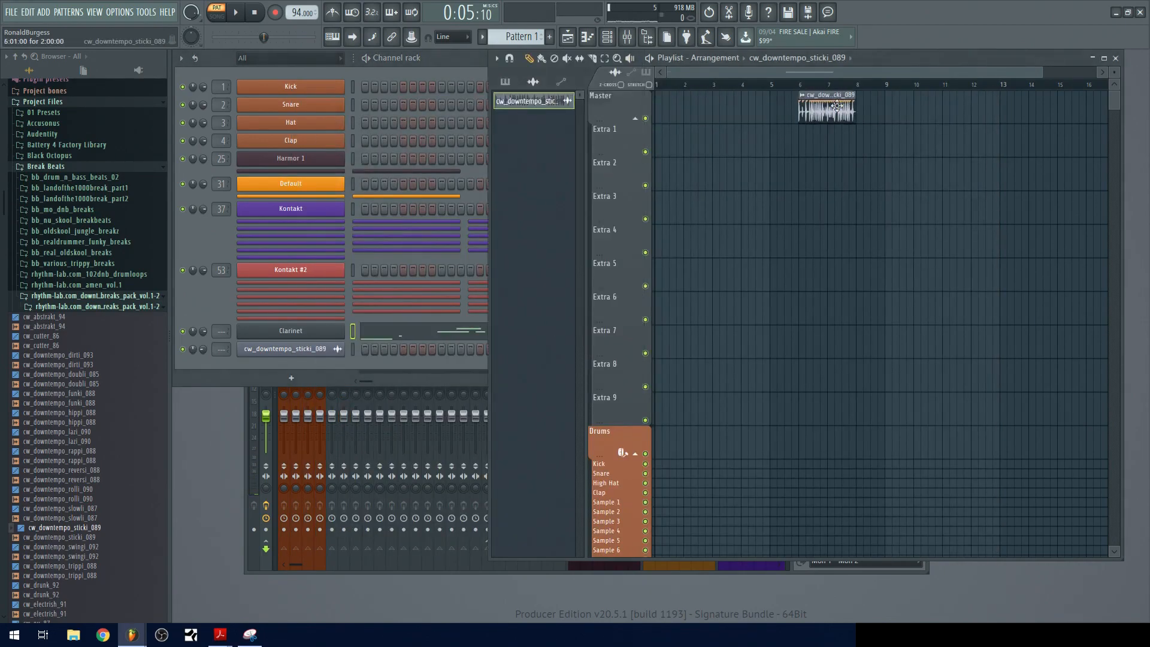
{"action": "right_click", "coordinate": [828, 112]}
{"action": "left_click", "coordinate": [734, 110]}
{"action": "right_click", "coordinate": [753, 108]}
- Choose Pattern 1 as the playlist clip source and place it at bar 1 on the first track
{"action": "left_click", "coordinate": [716, 58]}
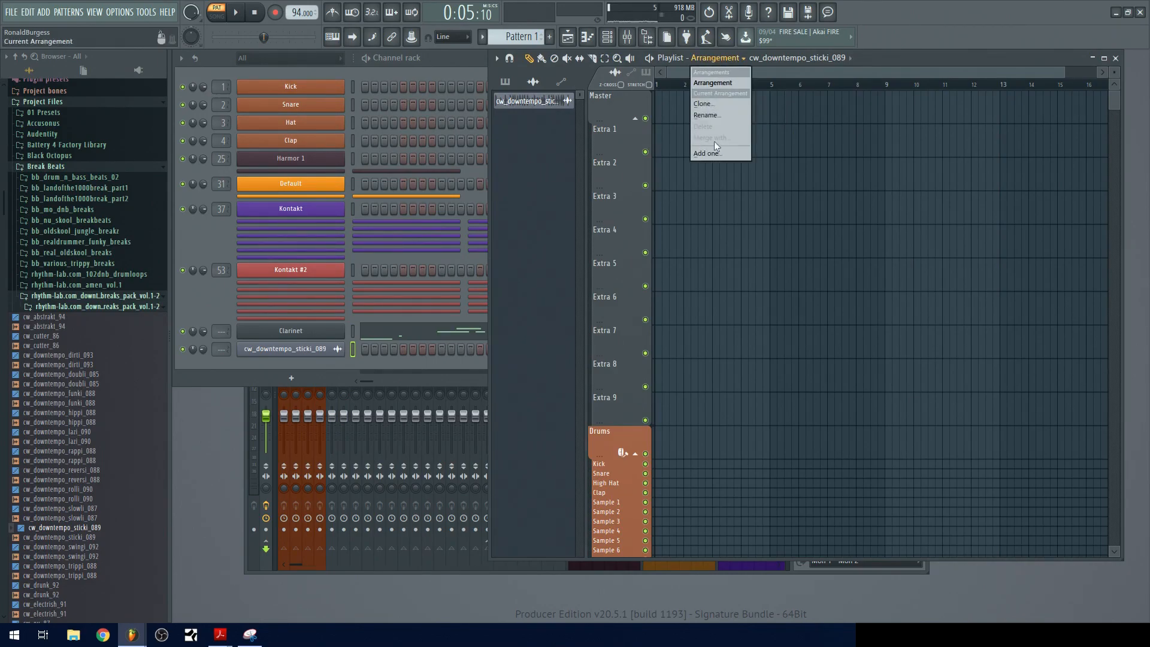
{"action": "left_click", "coordinate": [765, 58]}
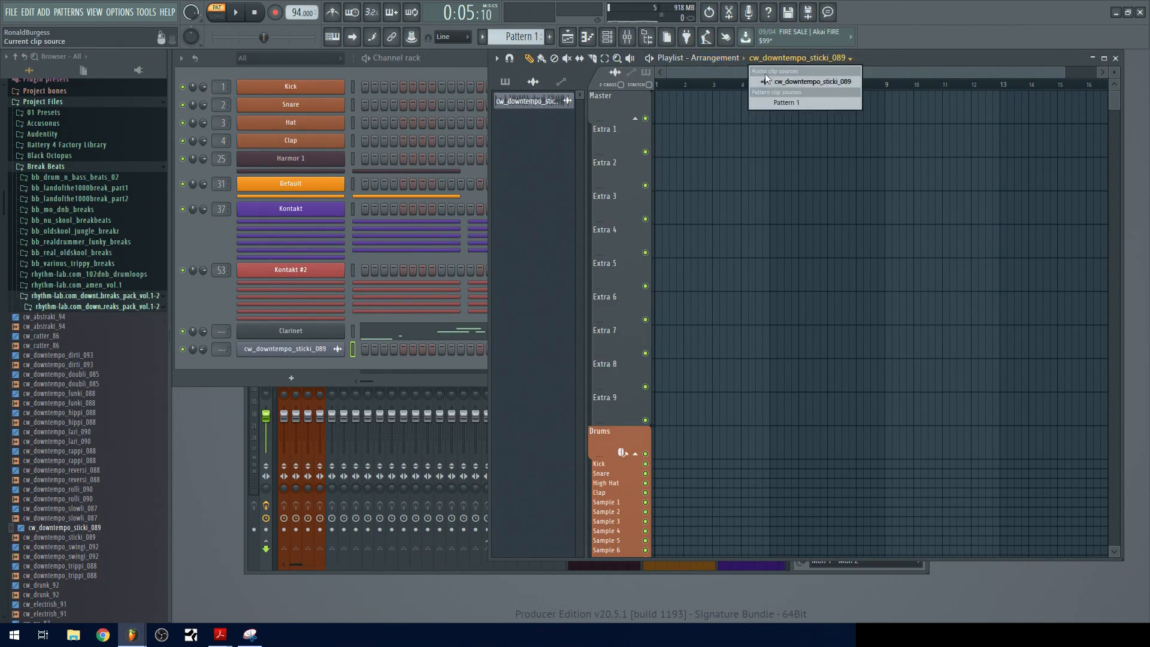
{"action": "left_click", "coordinate": [767, 102]}
{"action": "left_click", "coordinate": [769, 108]}
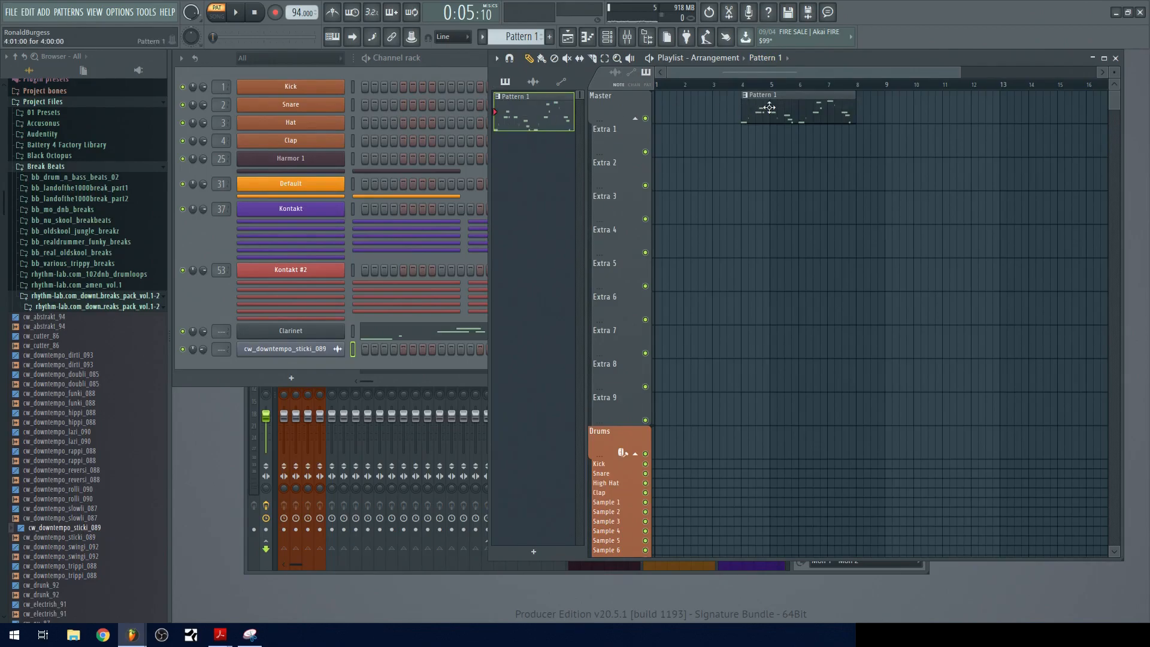
{"action": "left_click_drag", "start_coordinate": [769, 108], "coordinate": [683, 109]}
- Find Sofia Woodwinds x64 among the plugins and add another instance below the drum loop channel
{"action": "left_click", "coordinate": [245, 328]}
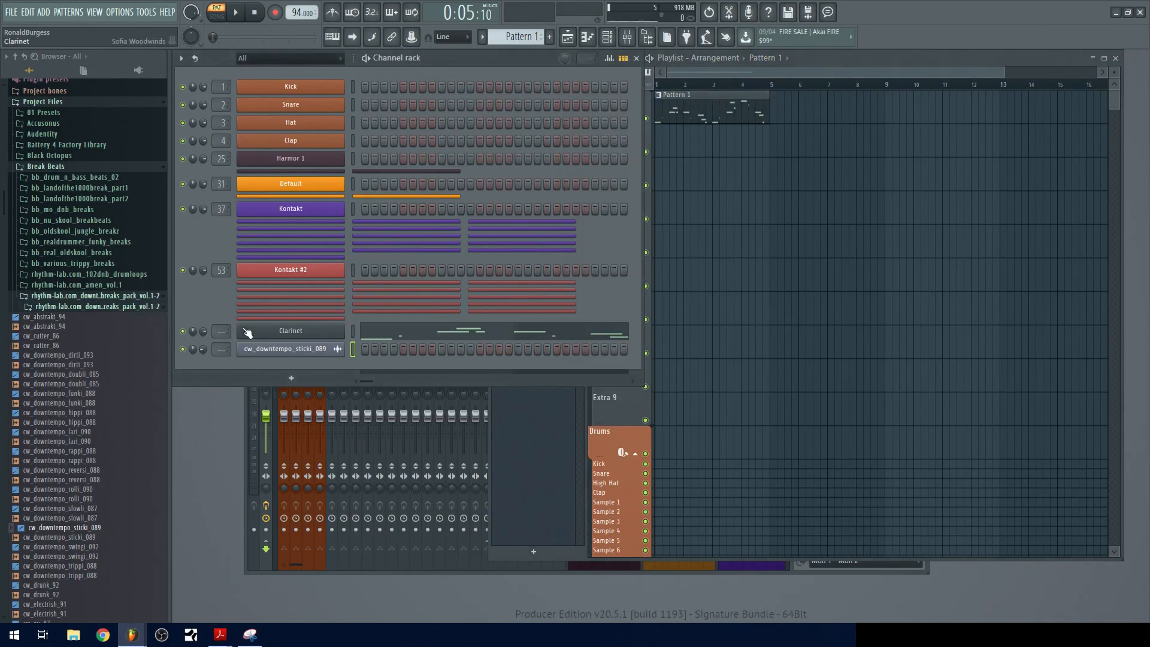
{"action": "key", "text": "F8"}
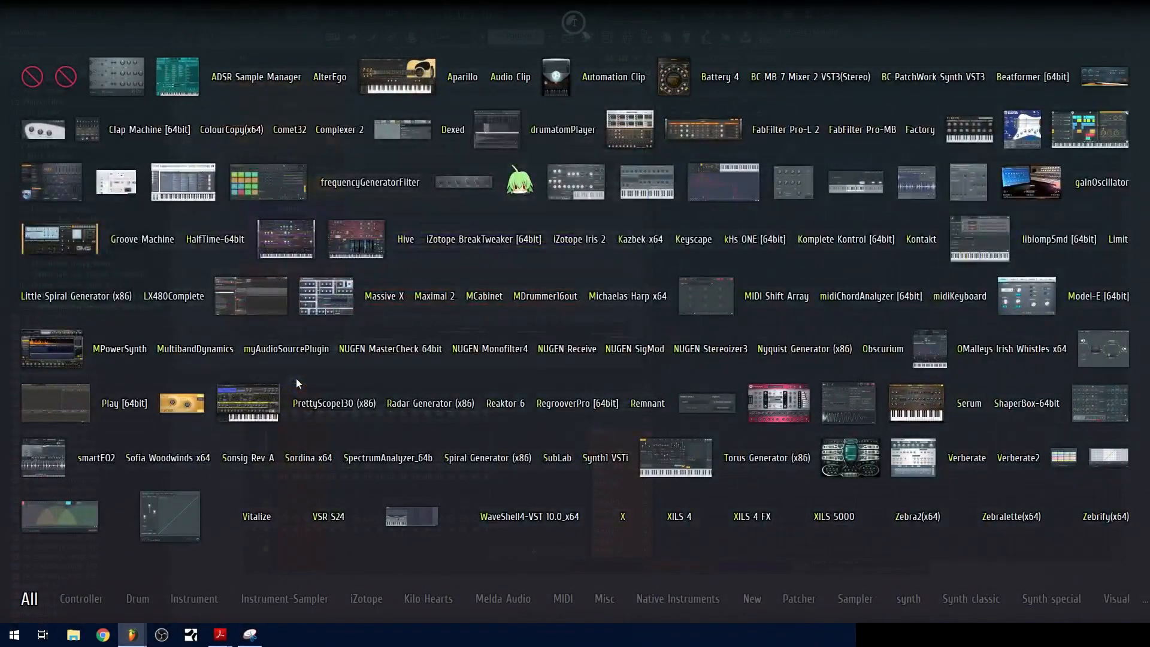
{"action": "type", "text": "clarin"}
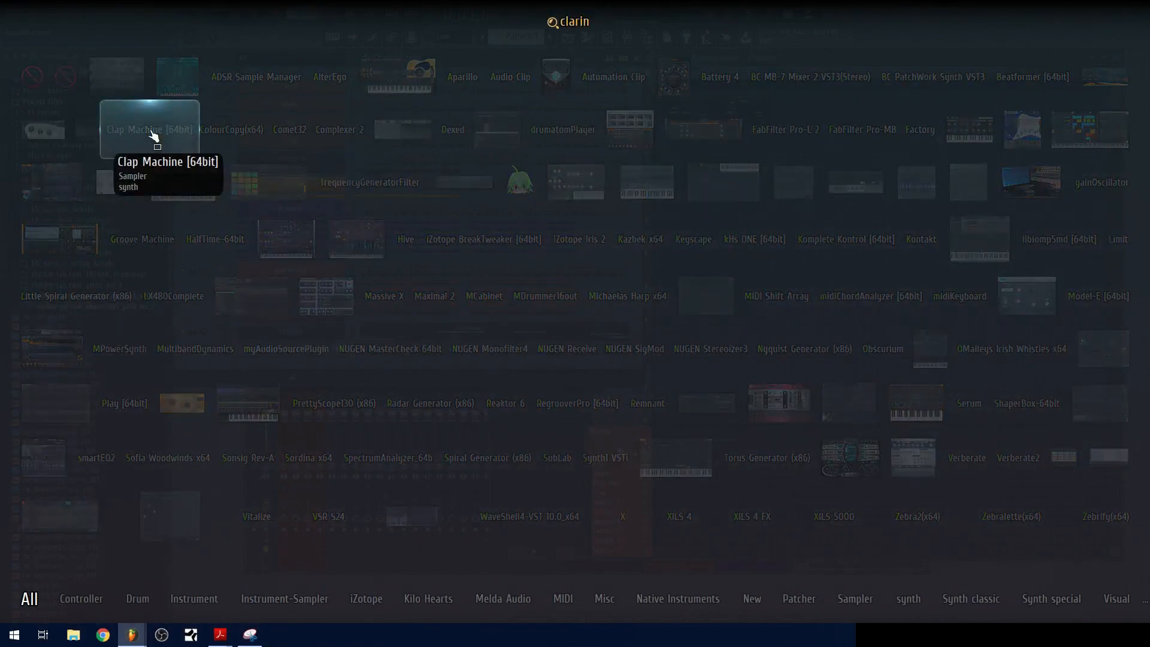
{"action": "type", "text": "sof"}
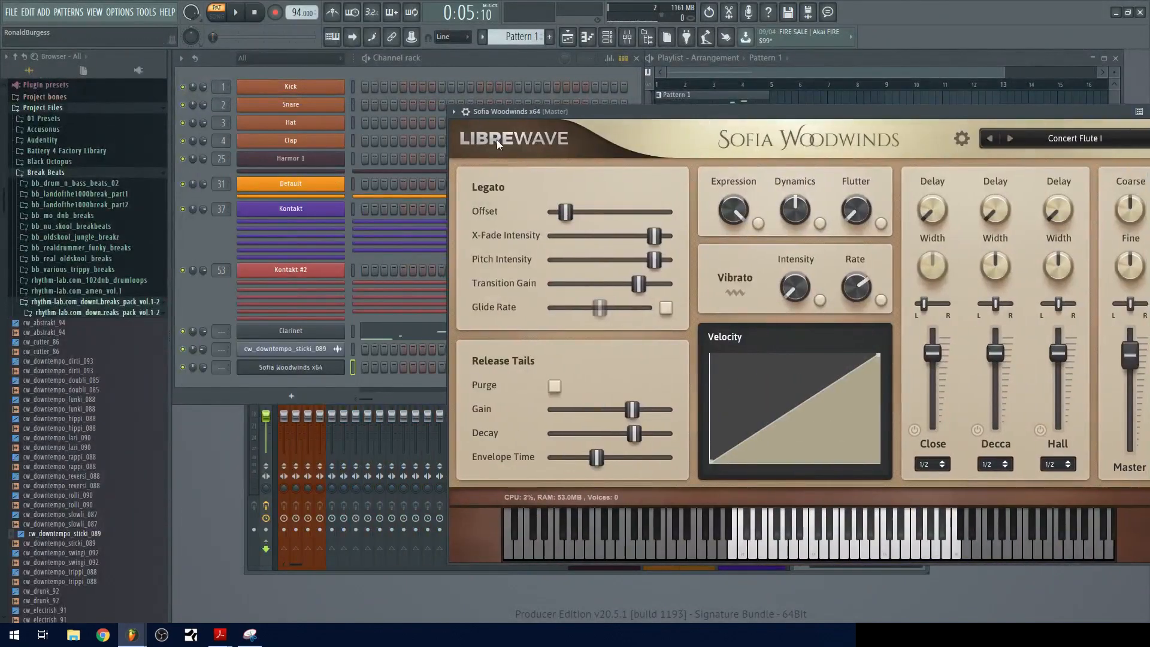
- Duplicate the Pattern 1 clip to bar 5 on the same playlist track and make the copy unique as Pattern 2
{"action": "left_click", "coordinate": [706, 78]}
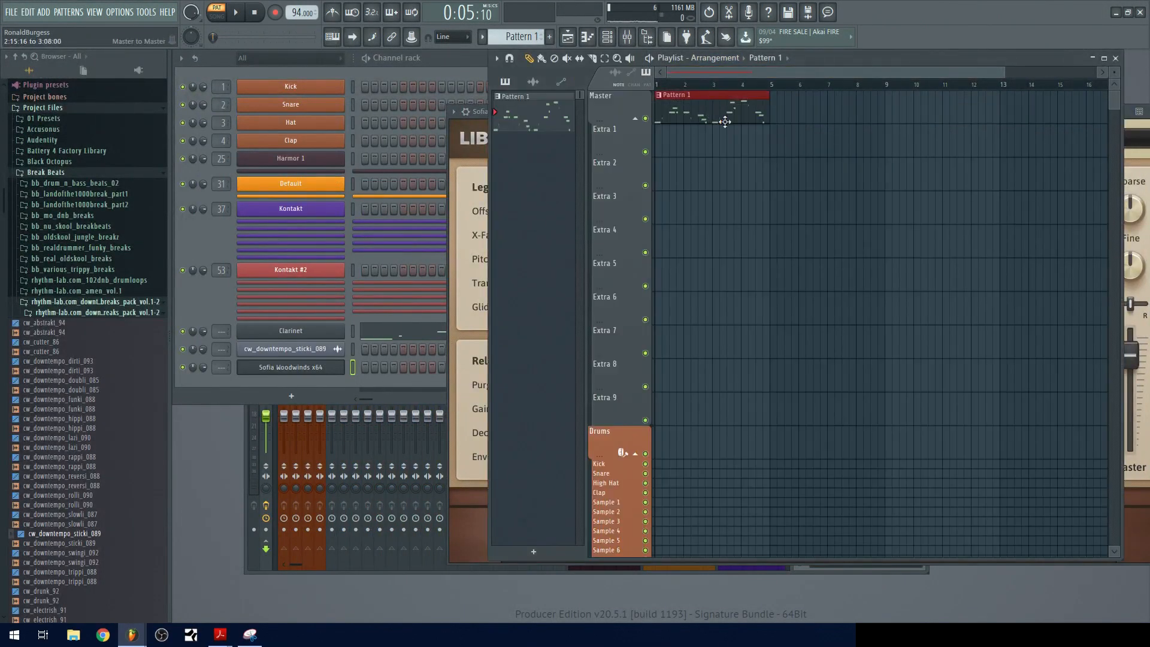
{"action": "left_click_drag", "start_coordinate": [701, 117], "coordinate": [816, 117]}
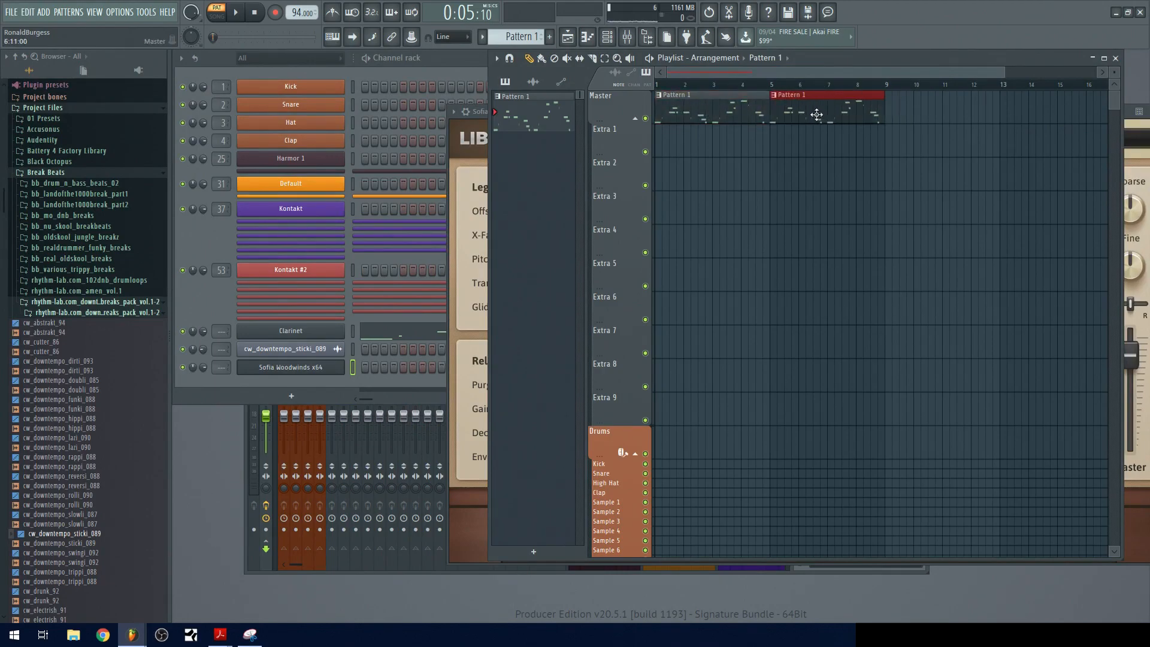
{"action": "right_click", "coordinate": [775, 99]}
{"action": "left_click", "coordinate": [799, 174]}
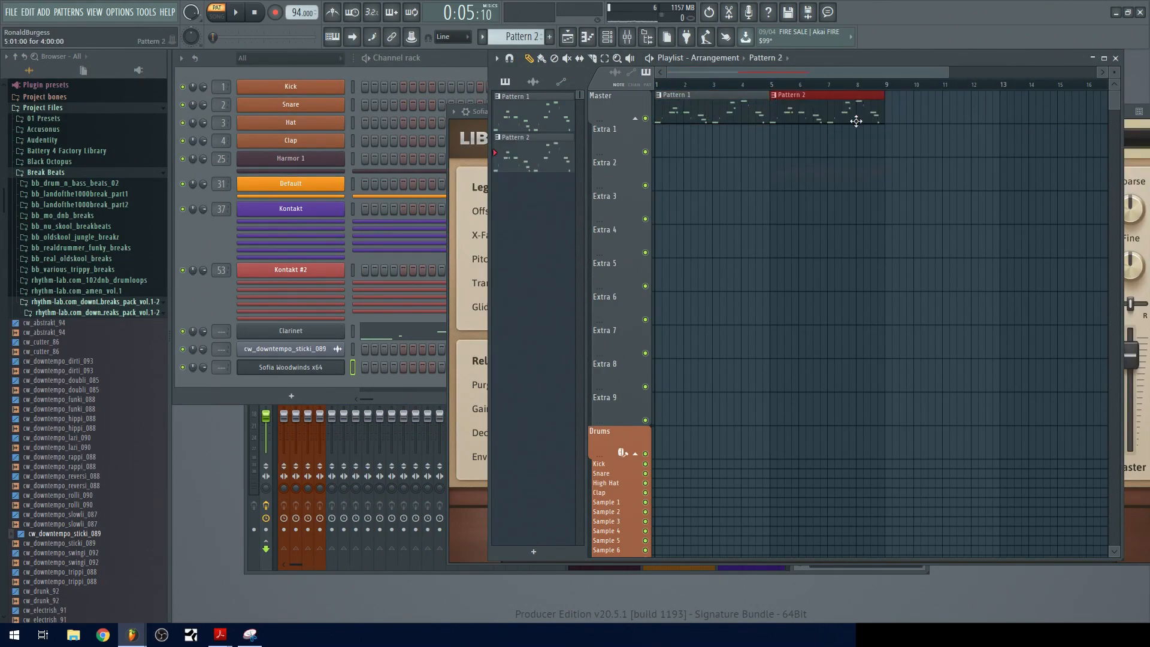
- Check the preset and mixer settings of the existing Clarinet channel's Sofia Woodwinds instrument and close it
{"action": "left_click", "coordinate": [219, 302]}
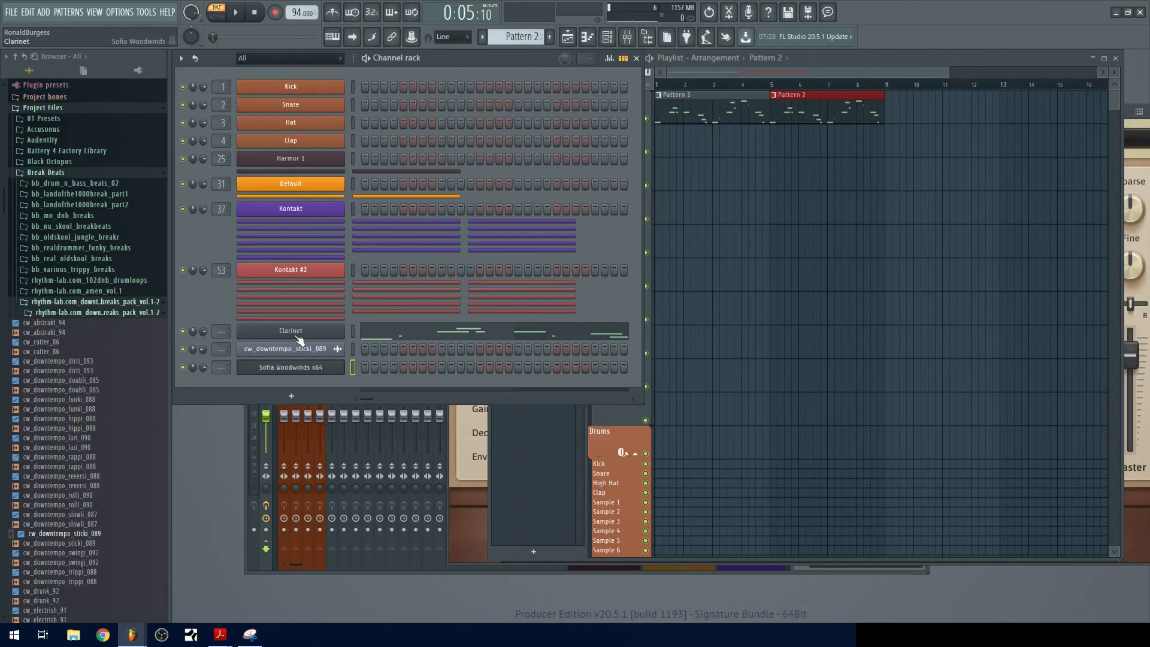
{"action": "left_click", "coordinate": [293, 334]}
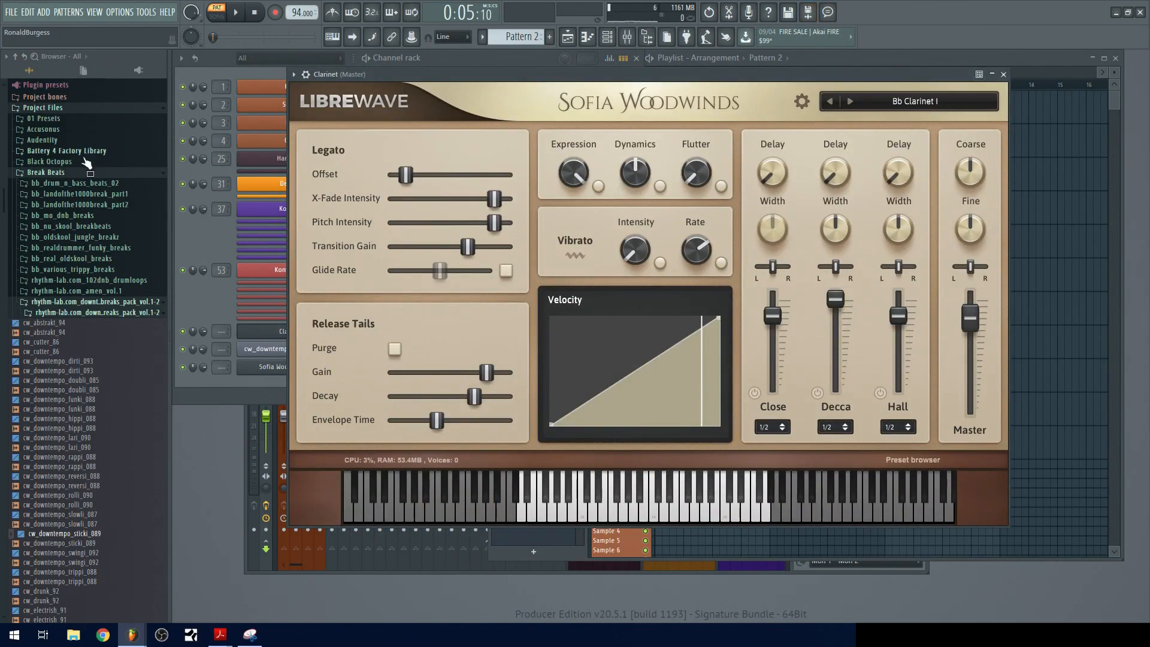
{"action": "left_click", "coordinate": [210, 312]}
{"action": "left_click", "coordinate": [274, 333]}
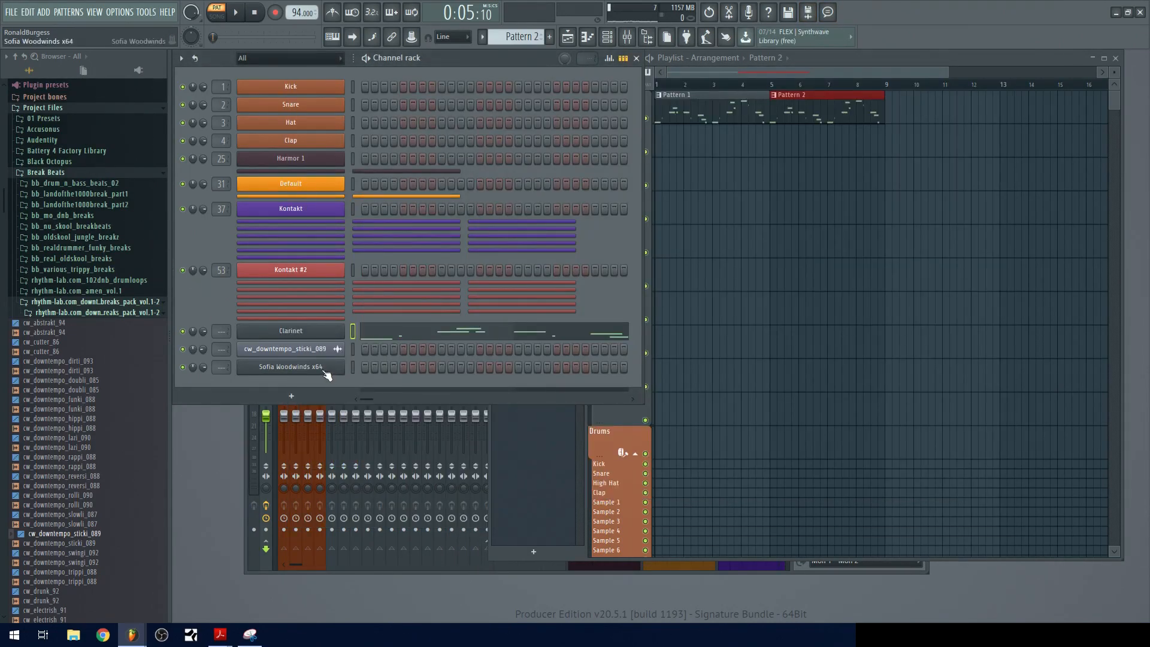
- Load the Bb Clarinet II preset in the new Sofia Woodwinds instance and slightly raise its Decca microphone level
{"action": "left_click", "coordinate": [327, 371]}
{"action": "left_click_drag", "start_coordinate": [1078, 112], "coordinate": [664, 48]}
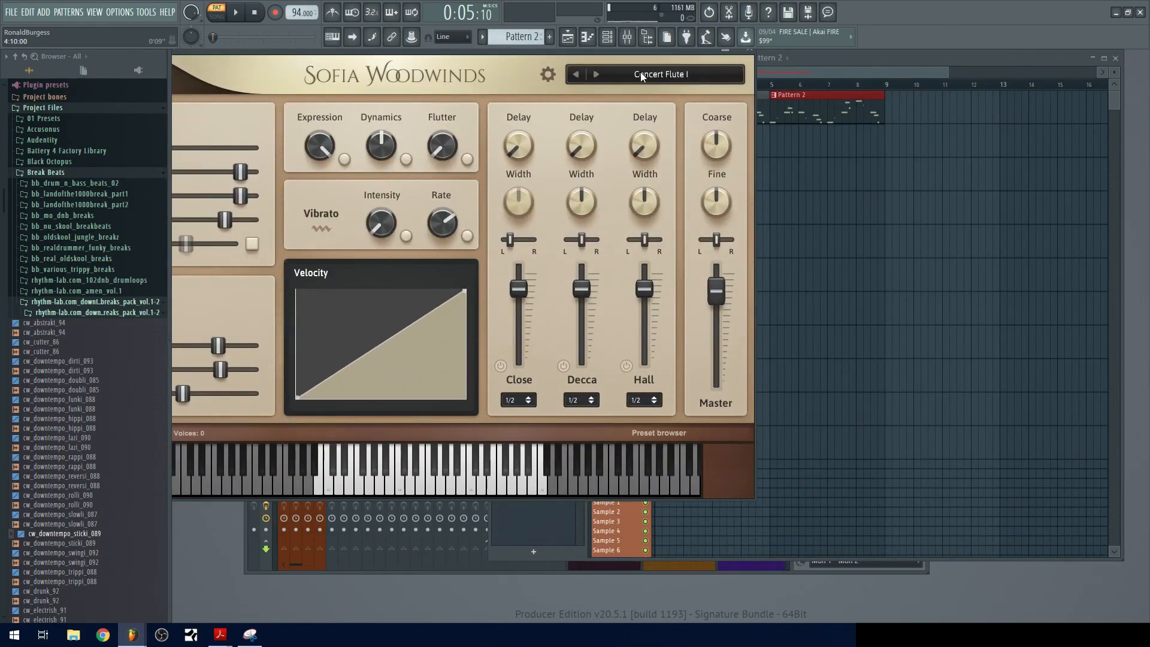
{"action": "left_click", "coordinate": [627, 80]}
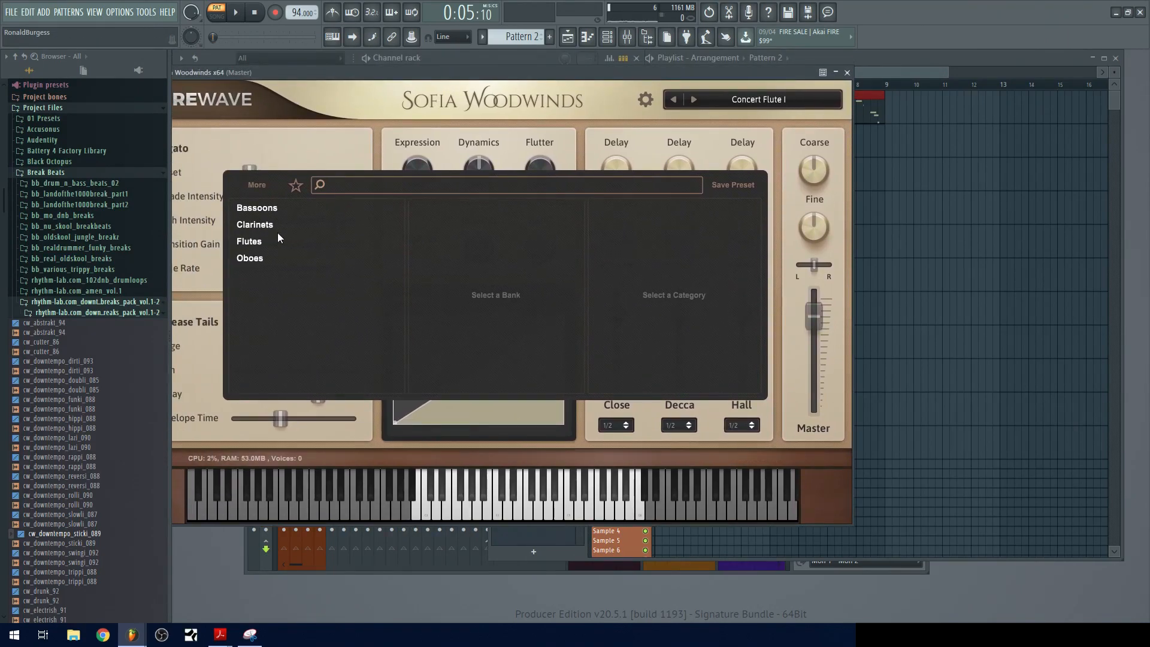
{"action": "left_click", "coordinate": [293, 225]}
{"action": "left_click", "coordinate": [454, 226]}
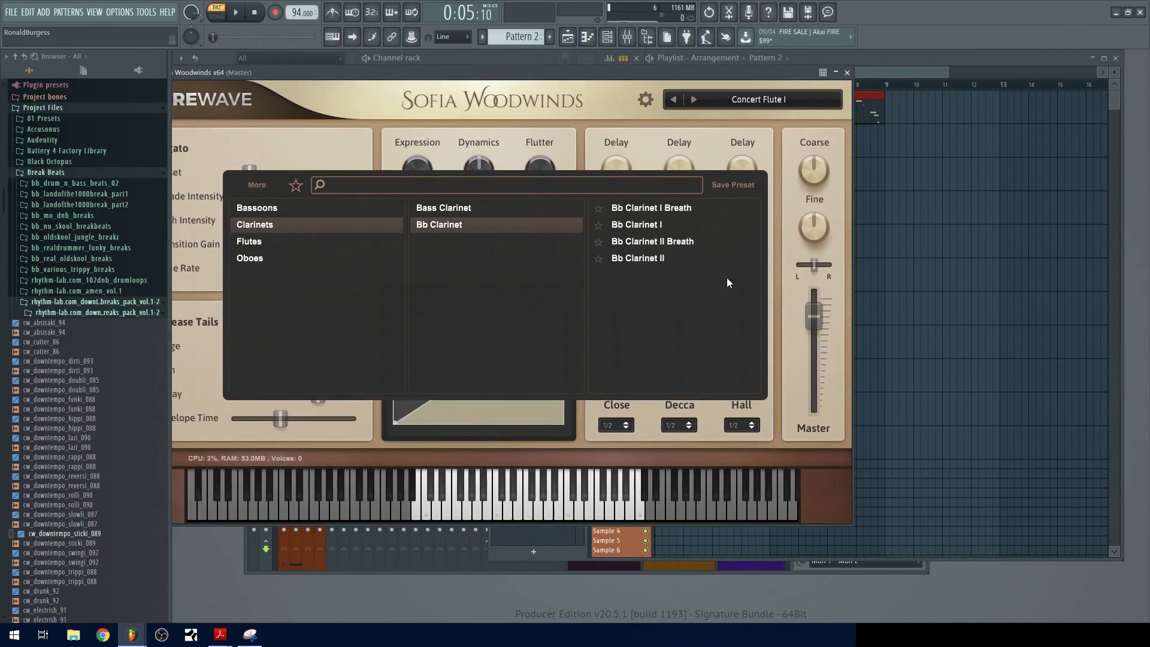
{"action": "left_click", "coordinate": [657, 259]}
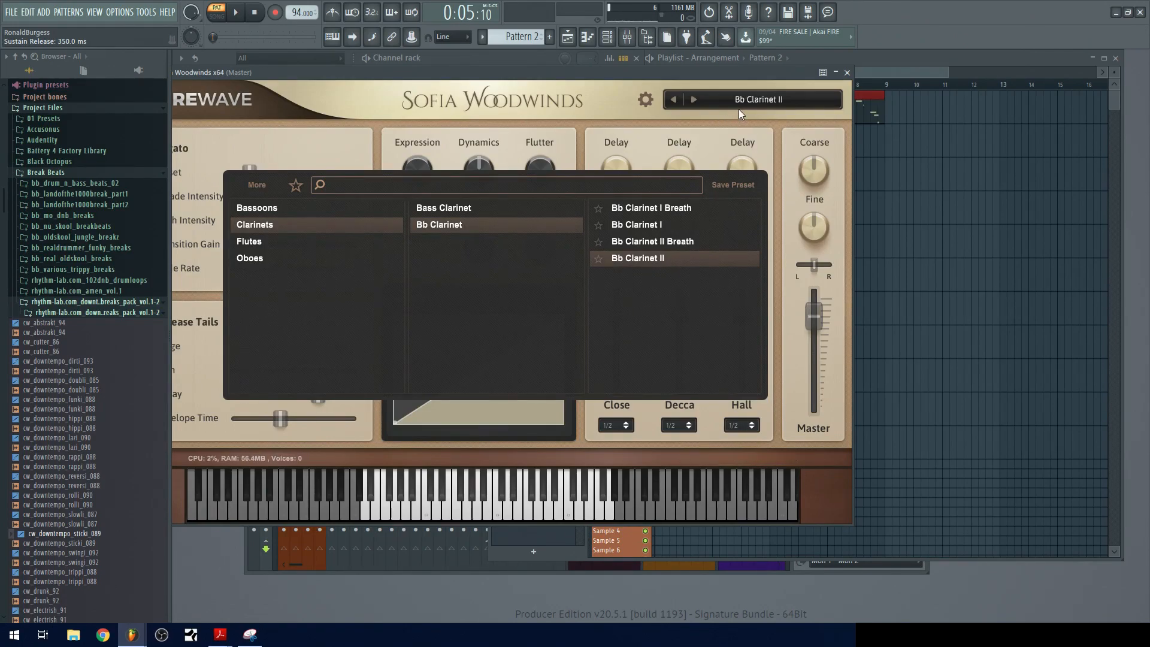
{"action": "left_click", "coordinate": [755, 100]}
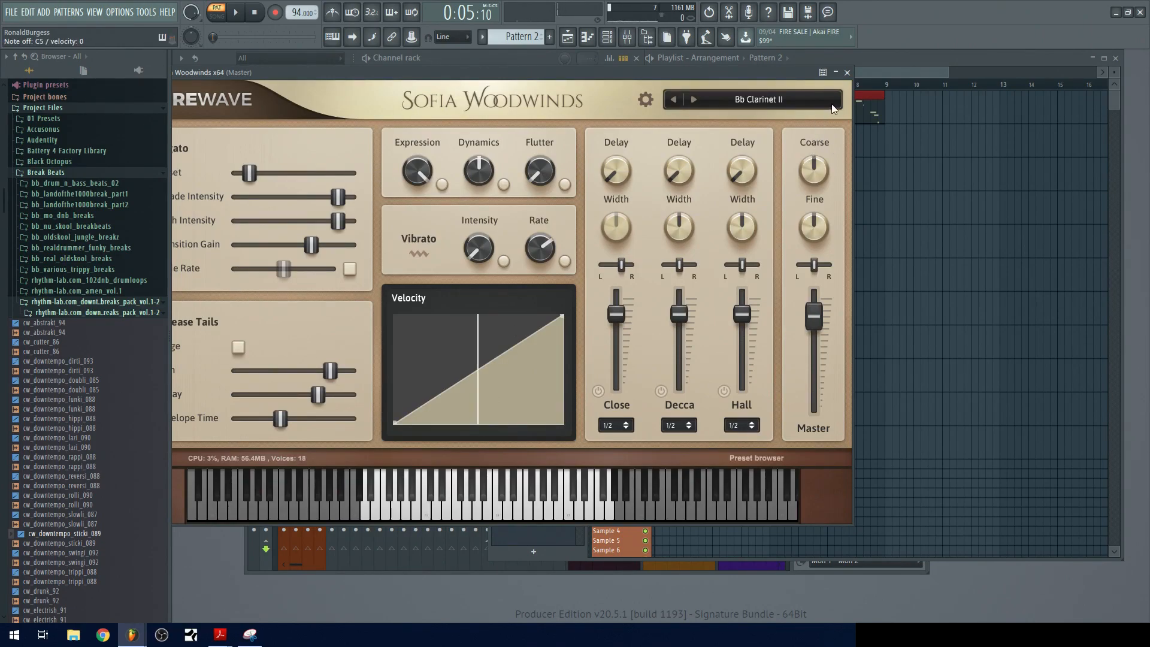
{"action": "left_click_drag", "start_coordinate": [679, 312], "coordinate": [680, 301]}
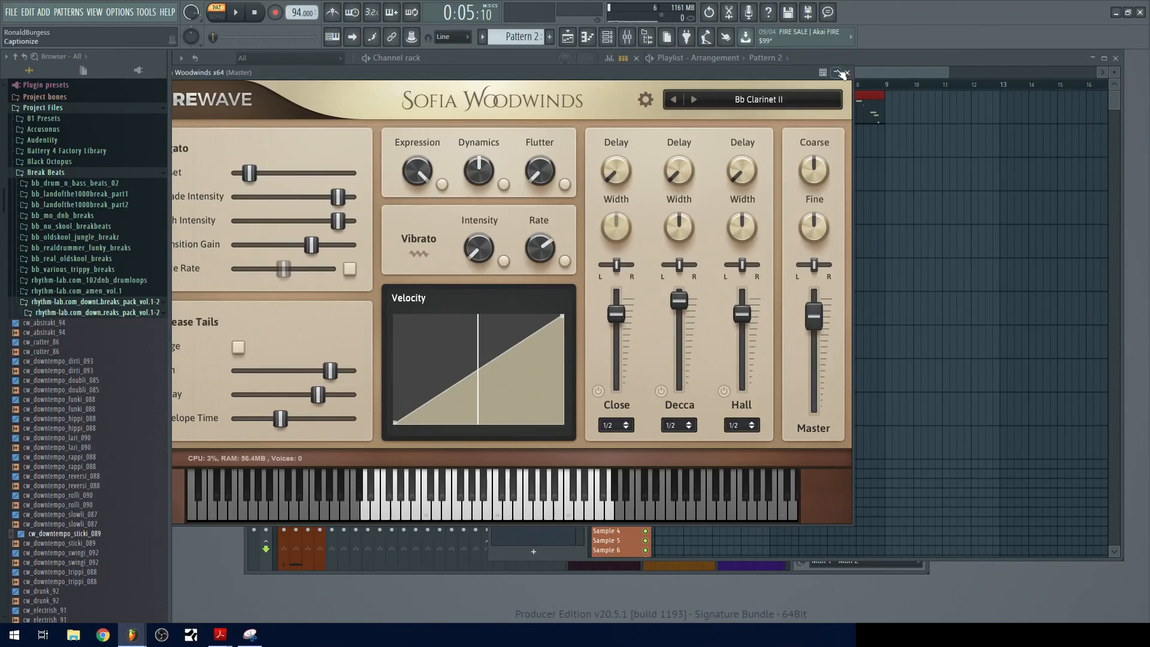
{"action": "left_click", "coordinate": [846, 73]}
- Rename the new Sofia Woodwinds x64 channel as Clarinet 2
{"action": "right_click", "coordinate": [283, 369]}
{"action": "type", "text": "r"}
{"action": "type", "text": "C"}
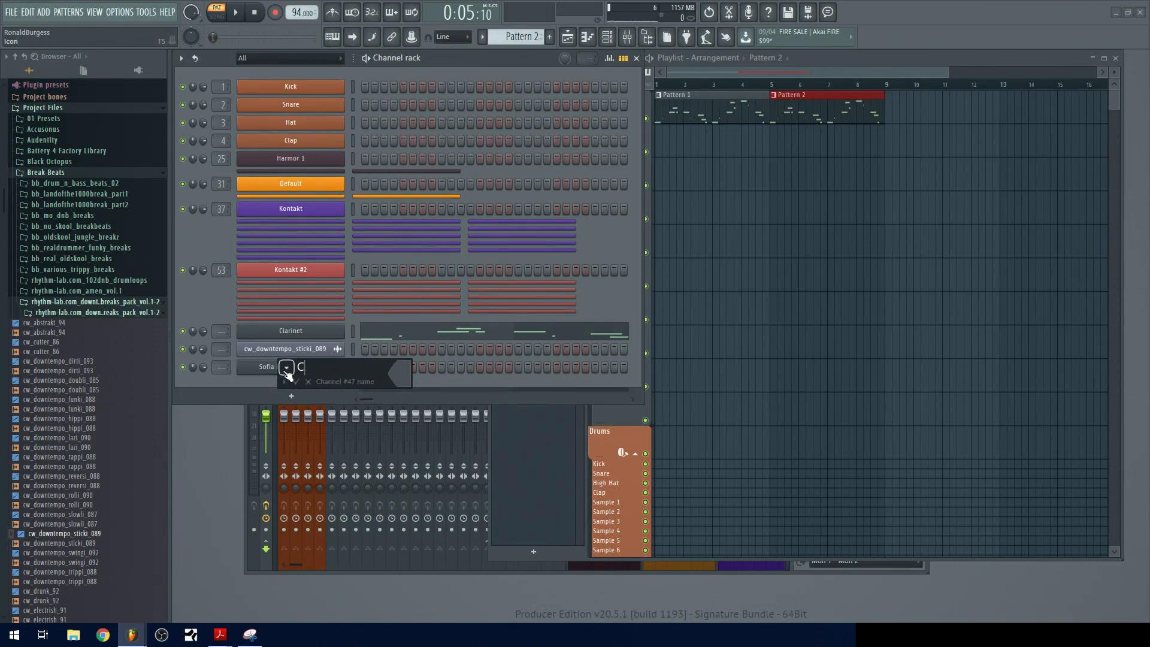
{"action": "type", "text": "larinet 2"}
{"action": "key", "text": "Return"}
- Open Clarinet 2's piano roll and enter a D#5 at the start of bar 1 and a short G5 on beat 2
{"action": "right_click", "coordinate": [328, 369]}
{"action": "left_click", "coordinate": [368, 372]}
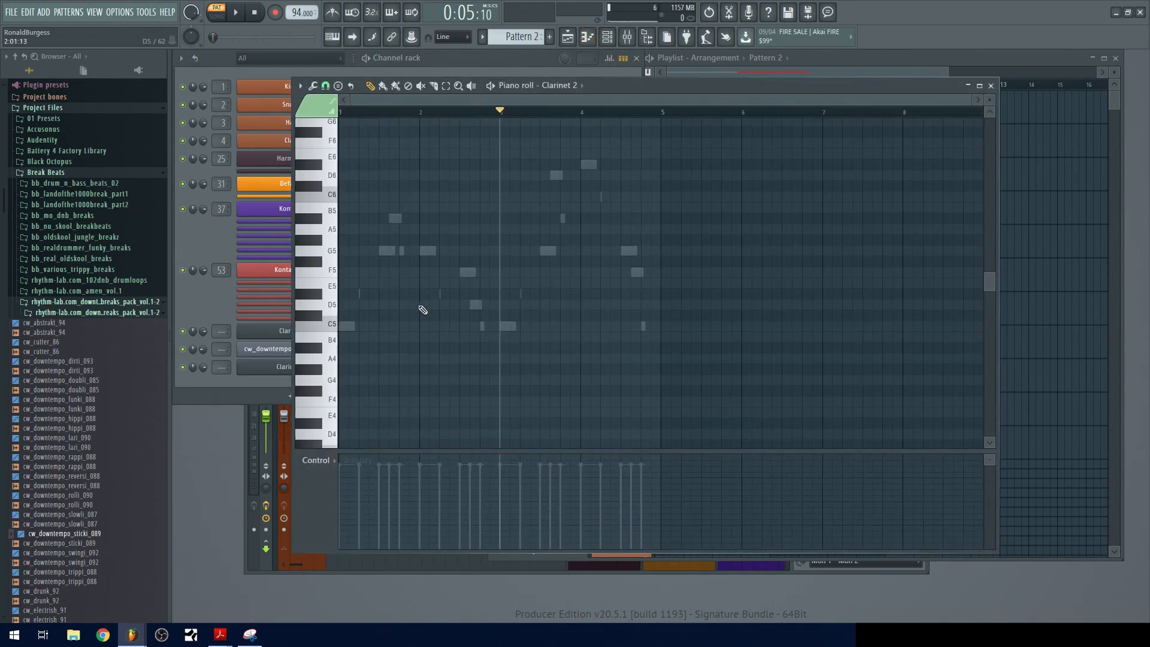
{"action": "right_click", "coordinate": [401, 293], "text": "ctrl"}
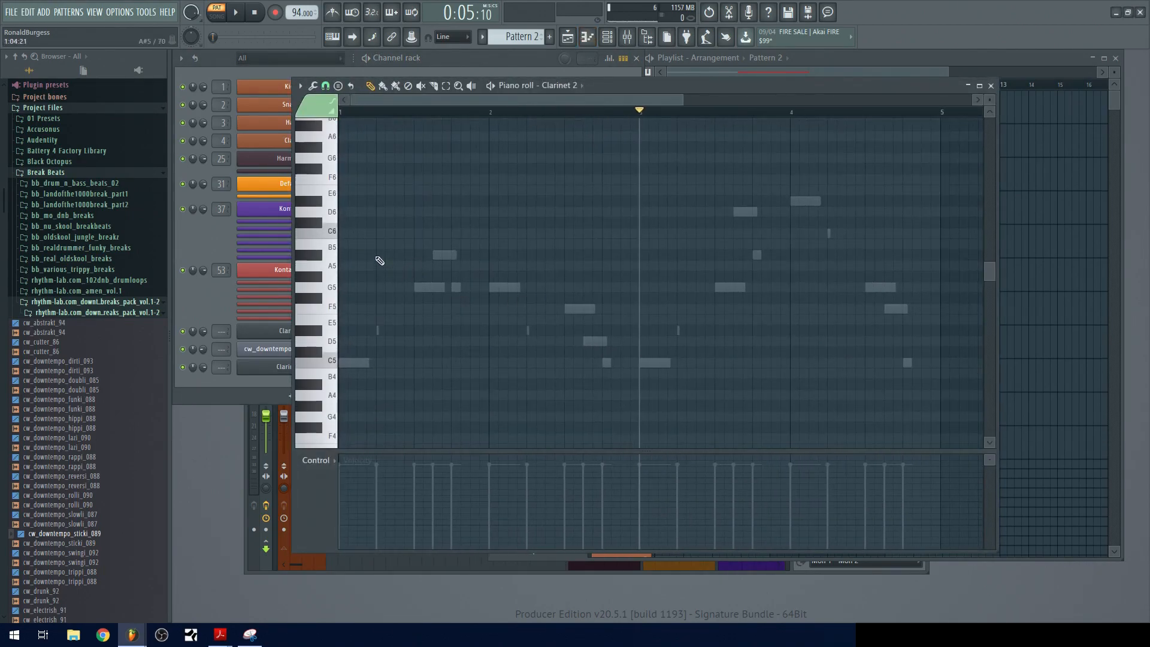
{"action": "left_click_drag", "start_coordinate": [367, 113], "coordinate": [340, 113]}
{"action": "scroll", "coordinate": [402, 270], "scroll_direction": "down", "scroll_amount": 2}
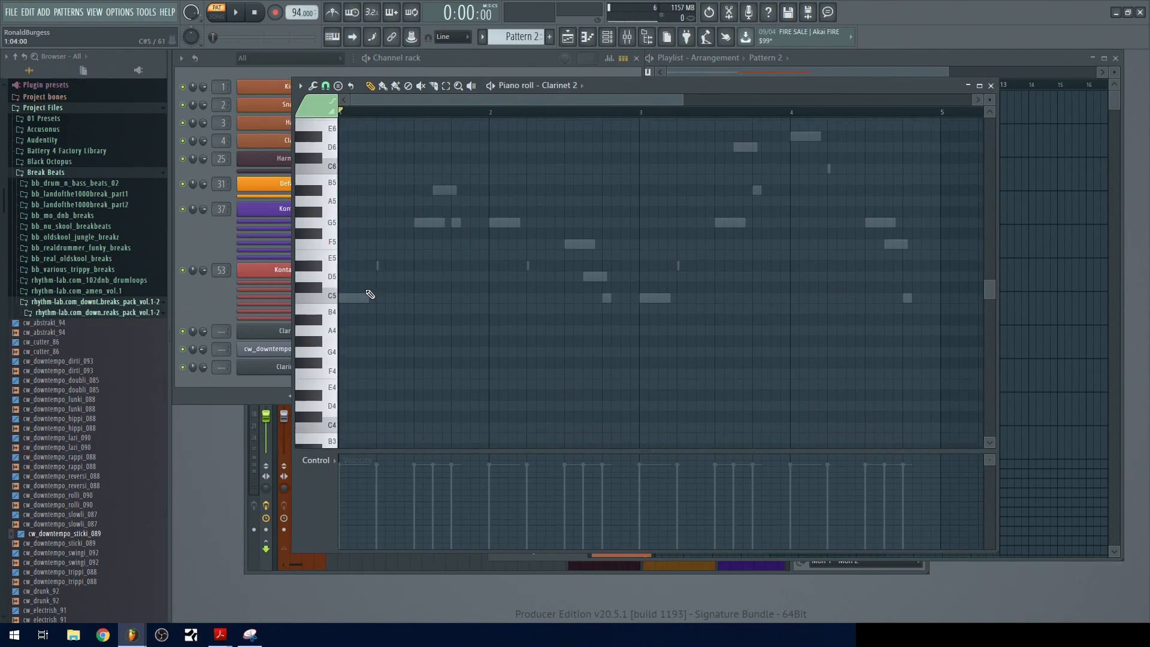
{"action": "left_click", "coordinate": [344, 266]}
{"action": "left_click_drag", "start_coordinate": [347, 265], "coordinate": [366, 265]}
{"action": "left_click", "coordinate": [397, 297]}
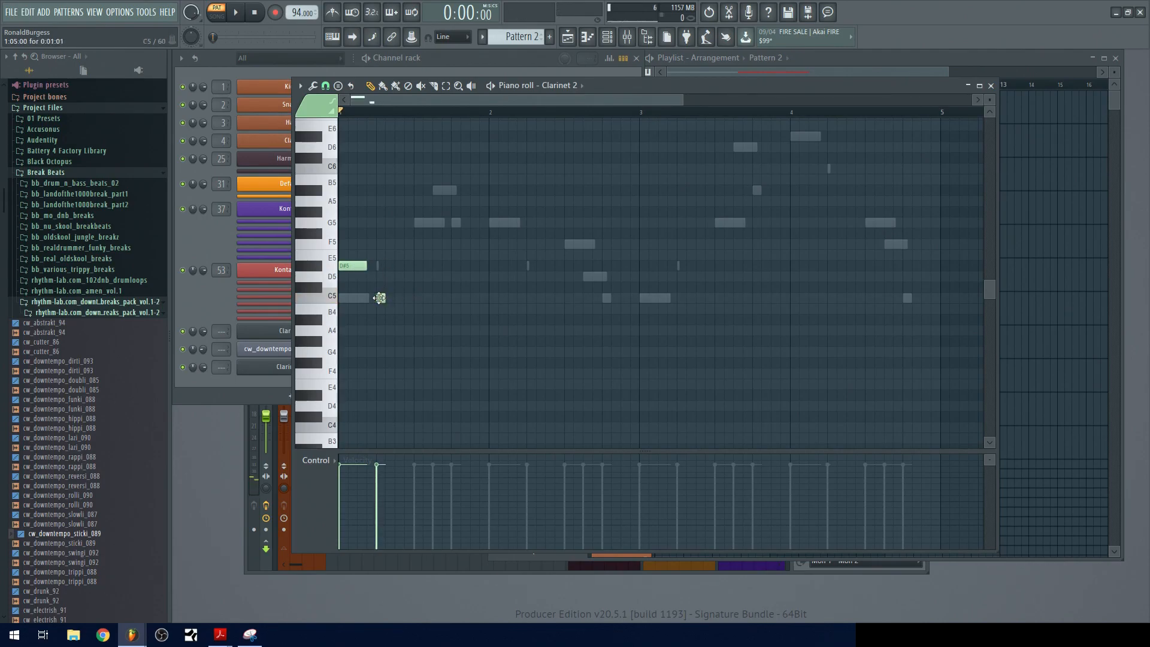
{"action": "left_click_drag", "start_coordinate": [379, 298], "coordinate": [378, 222]}
- Add G6, D#6 and a short C6 in the second half of bar 1 and briefly play back the start
{"action": "scroll", "coordinate": [422, 252], "scroll_direction": "up", "scroll_amount": 3}
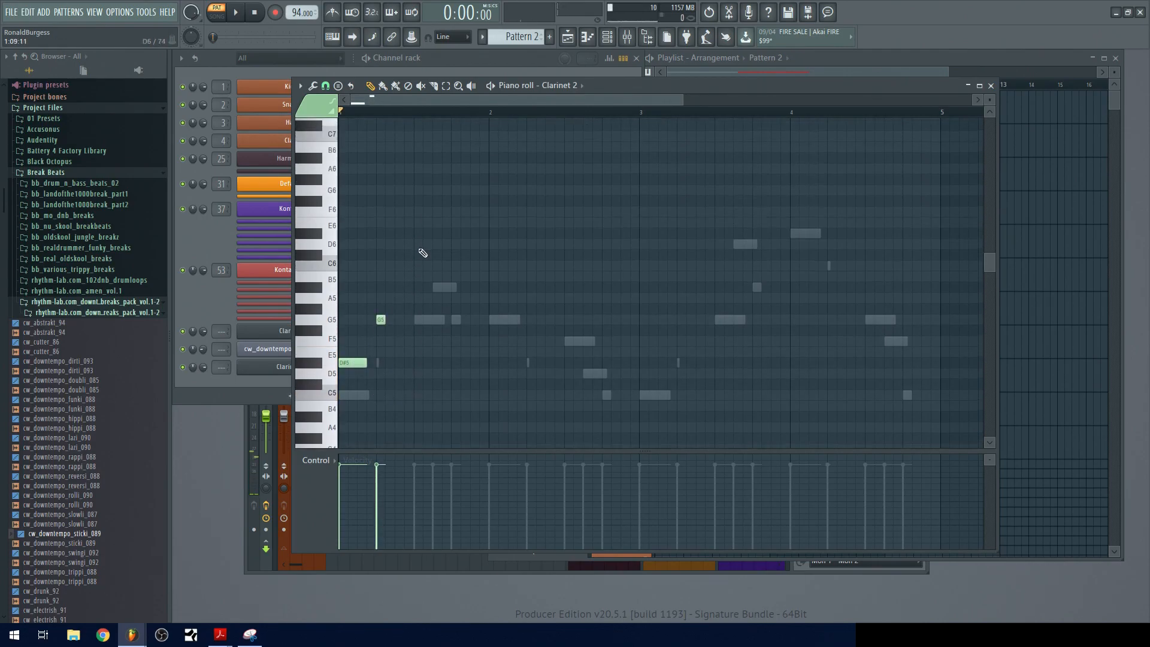
{"action": "left_click", "coordinate": [417, 189]}
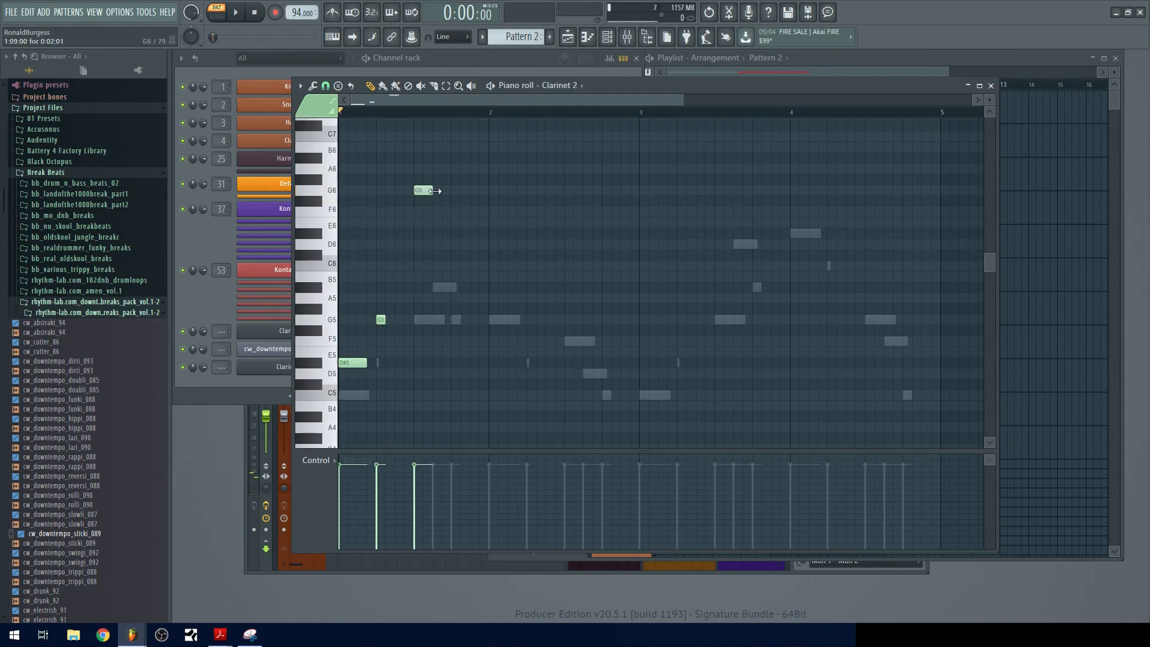
{"action": "left_click", "coordinate": [438, 233]}
{"action": "left_click", "coordinate": [454, 265]}
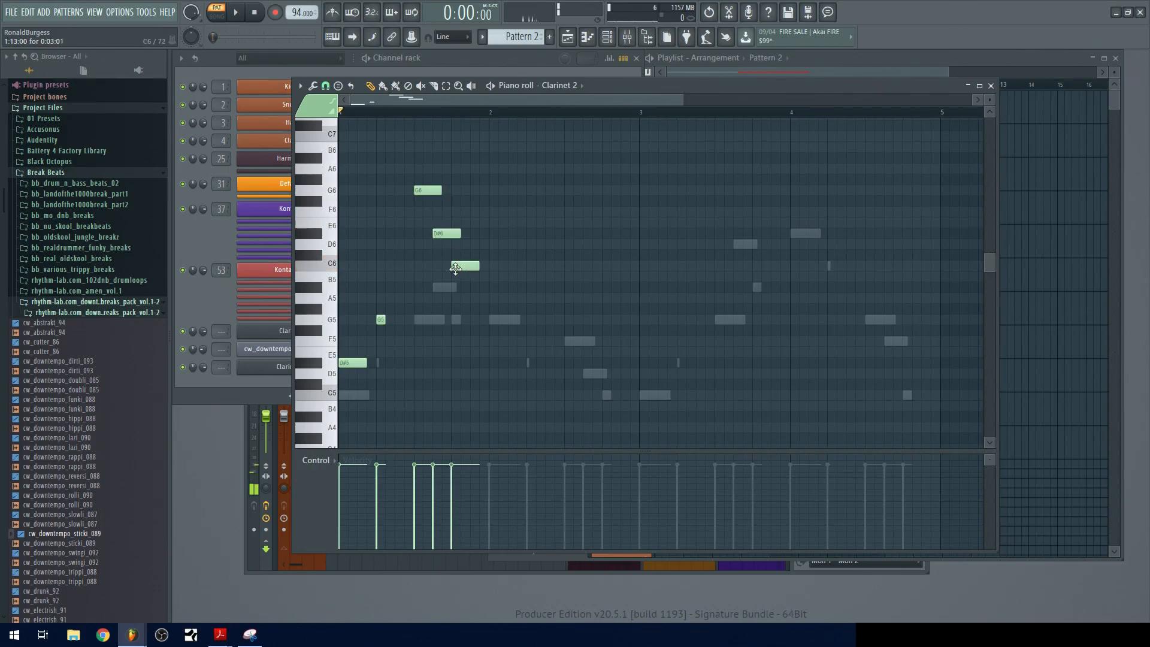
{"action": "key", "text": "space"}
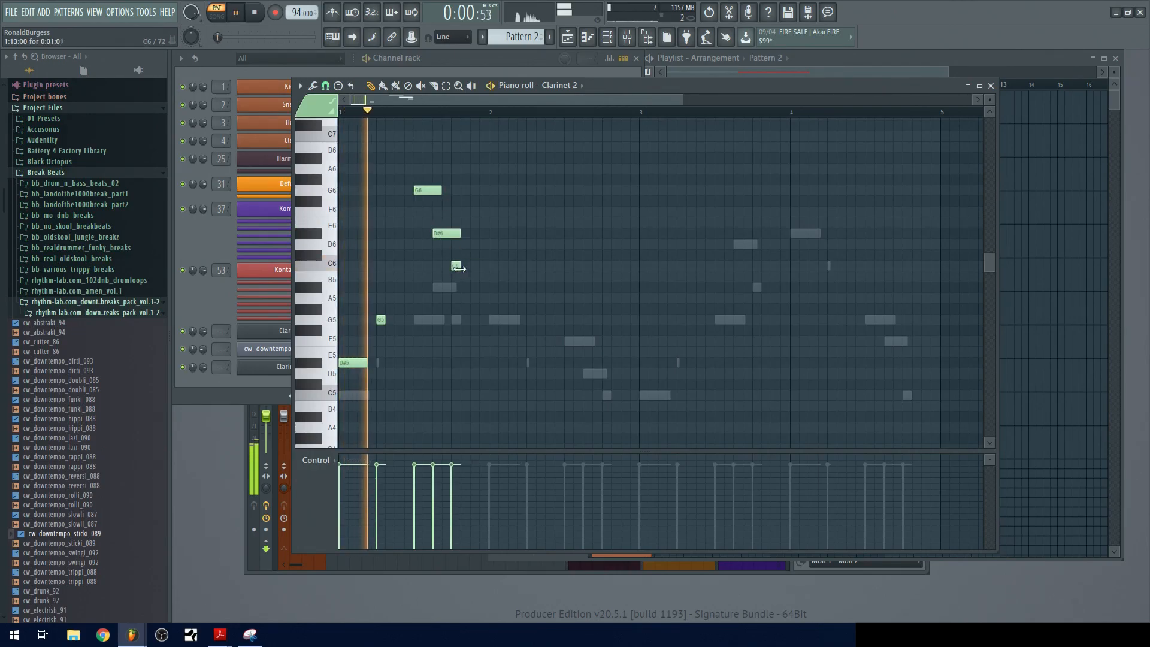
{"action": "key", "text": "space"}
- Write Clarinet 2's bar 2 harmony with A#5, a very short G5, A5, G5 and a short D#5 above the ghost notes
{"action": "left_click", "coordinate": [492, 287]}
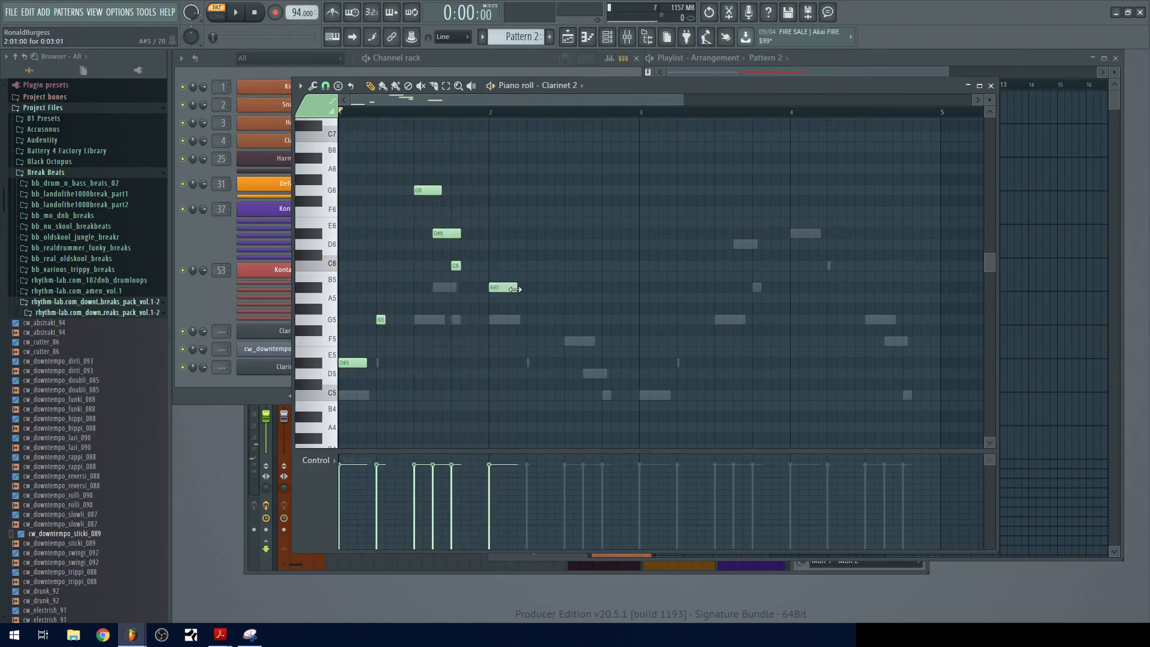
{"action": "scroll", "coordinate": [527, 328], "scroll_direction": "up", "scroll_amount": 3}
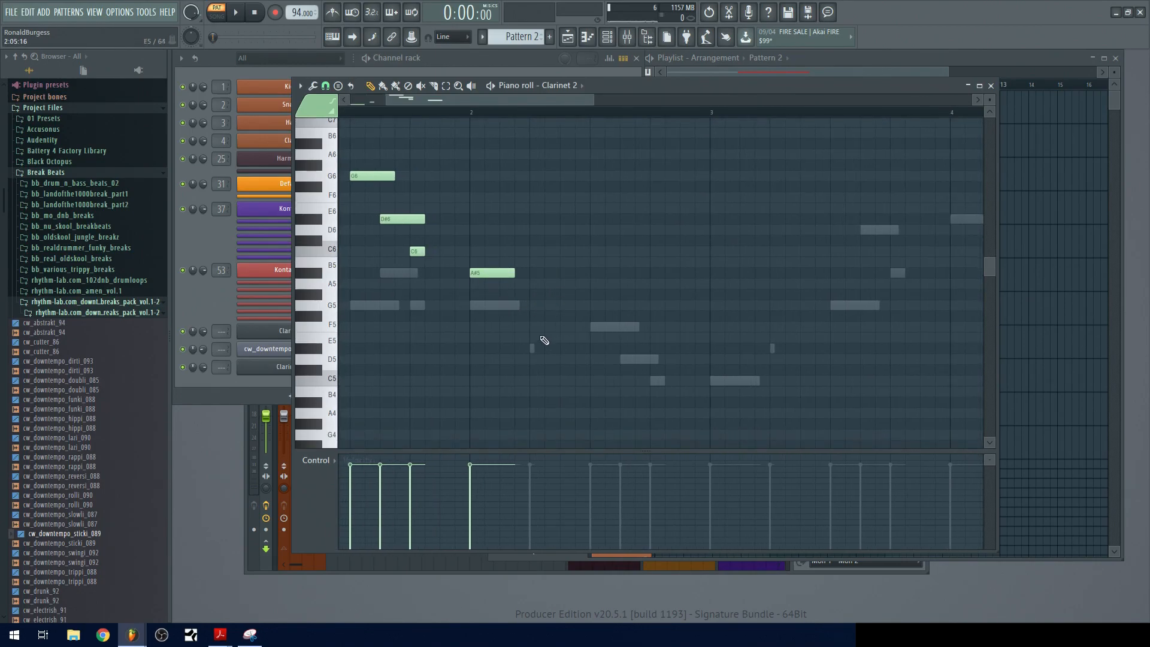
{"action": "left_click", "coordinate": [537, 304]}
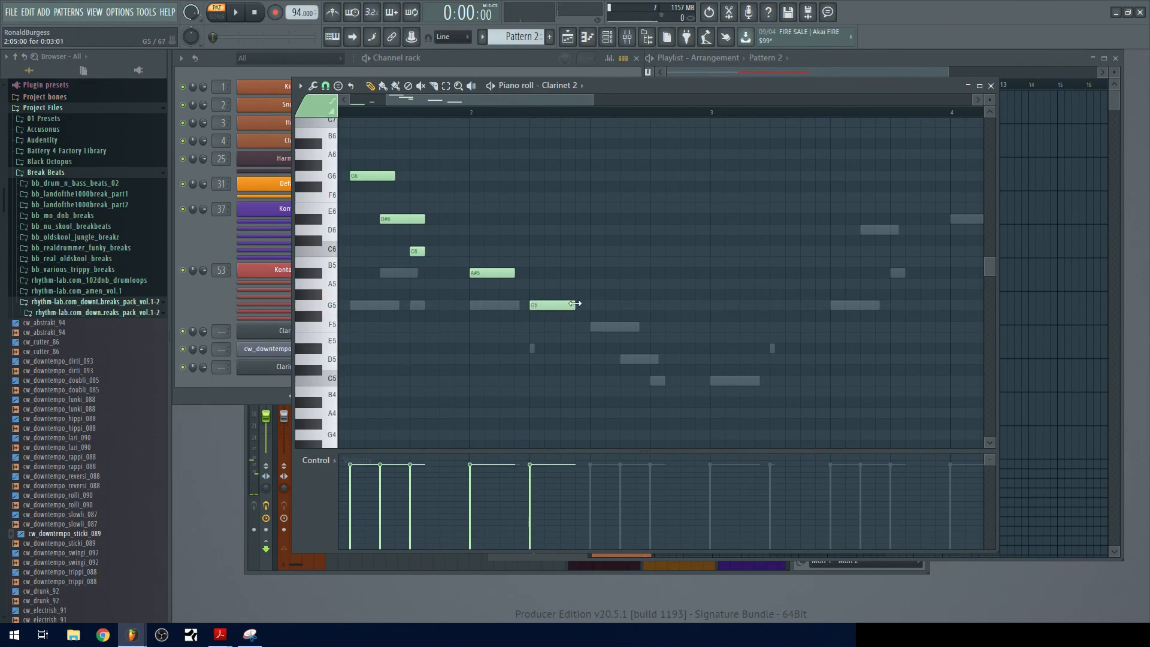
{"action": "left_click", "coordinate": [597, 284]}
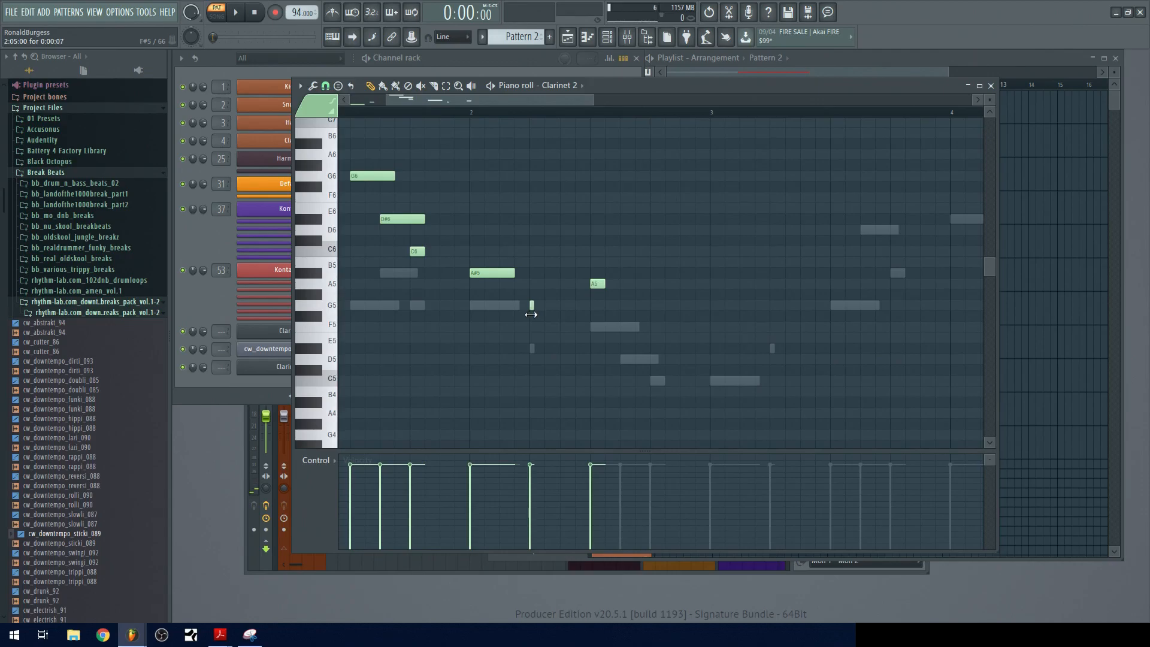
{"action": "left_click_drag", "start_coordinate": [603, 284], "coordinate": [650, 284]}
{"action": "left_click", "coordinate": [625, 305]}
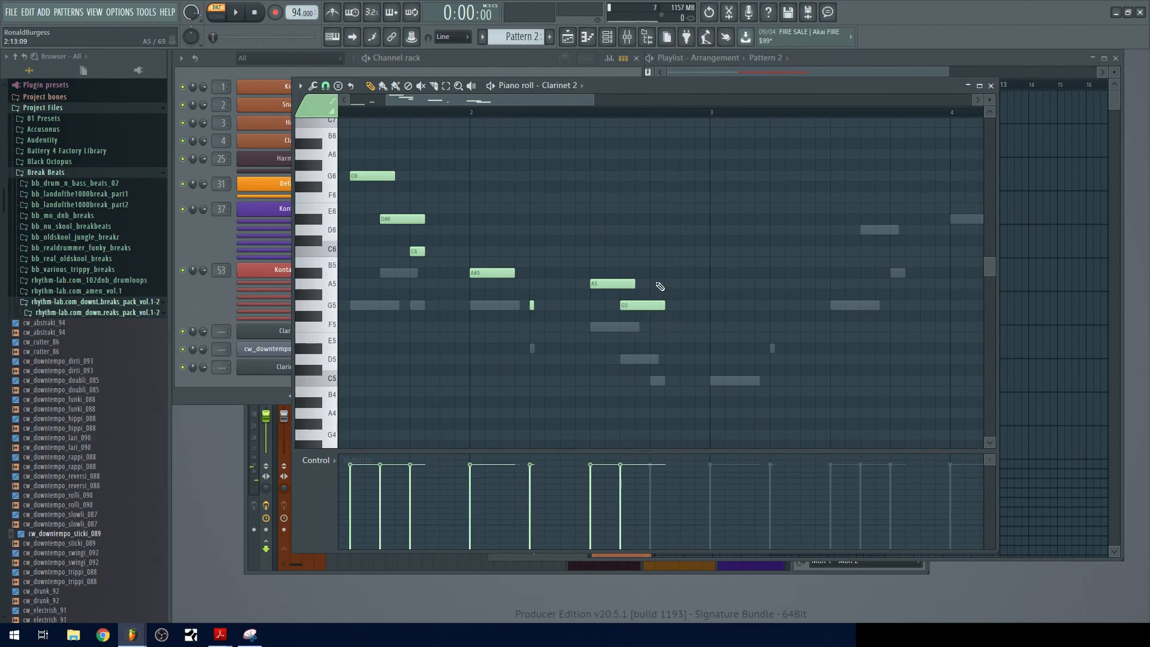
{"action": "left_click", "coordinate": [656, 348]}
{"action": "left_click_drag", "start_coordinate": [695, 349], "coordinate": [666, 357]}
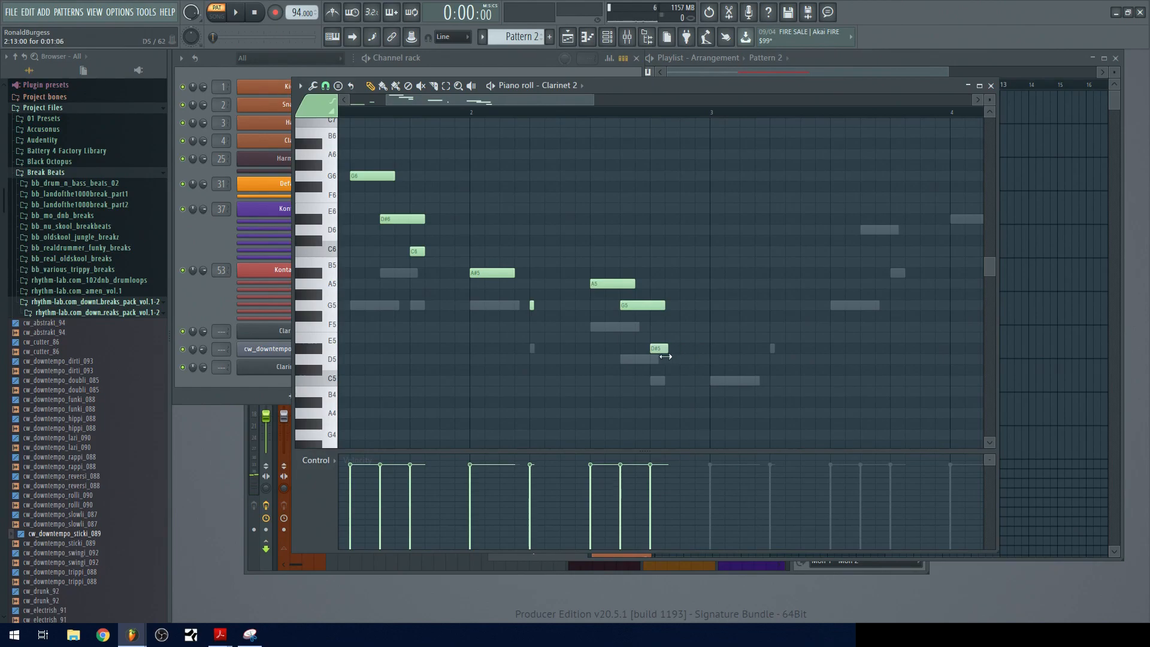
- Play back the first two bars to check the Clarinet 2 harmony
{"action": "key", "text": "space"}
{"action": "scroll", "coordinate": [745, 259], "scroll_direction": "down", "scroll_amount": 2}
{"action": "scroll", "coordinate": [748, 259], "scroll_direction": "down", "scroll_amount": 1}
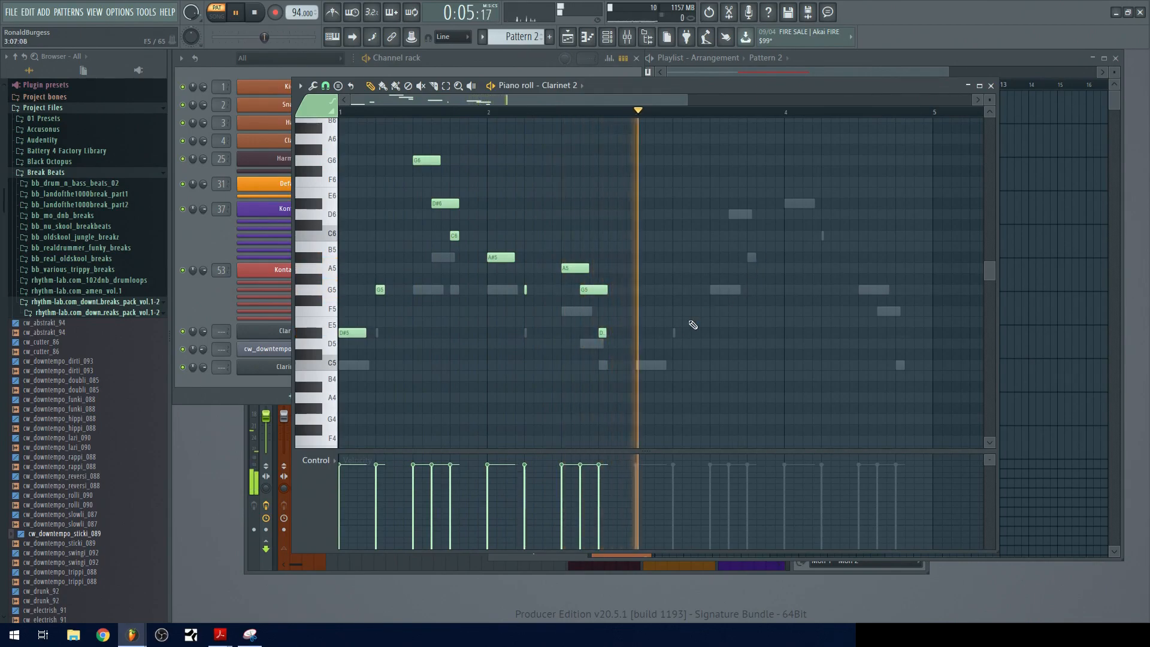
{"action": "key", "text": "space"}
- Add a D#5 at the start of bar 3 and a short G5 on its second beat
{"action": "scroll", "coordinate": [651, 347], "scroll_direction": "up", "scroll_amount": 1}
{"action": "scroll", "coordinate": [651, 347], "scroll_direction": "up", "scroll_amount": 1}
{"action": "left_click", "coordinate": [638, 332]}
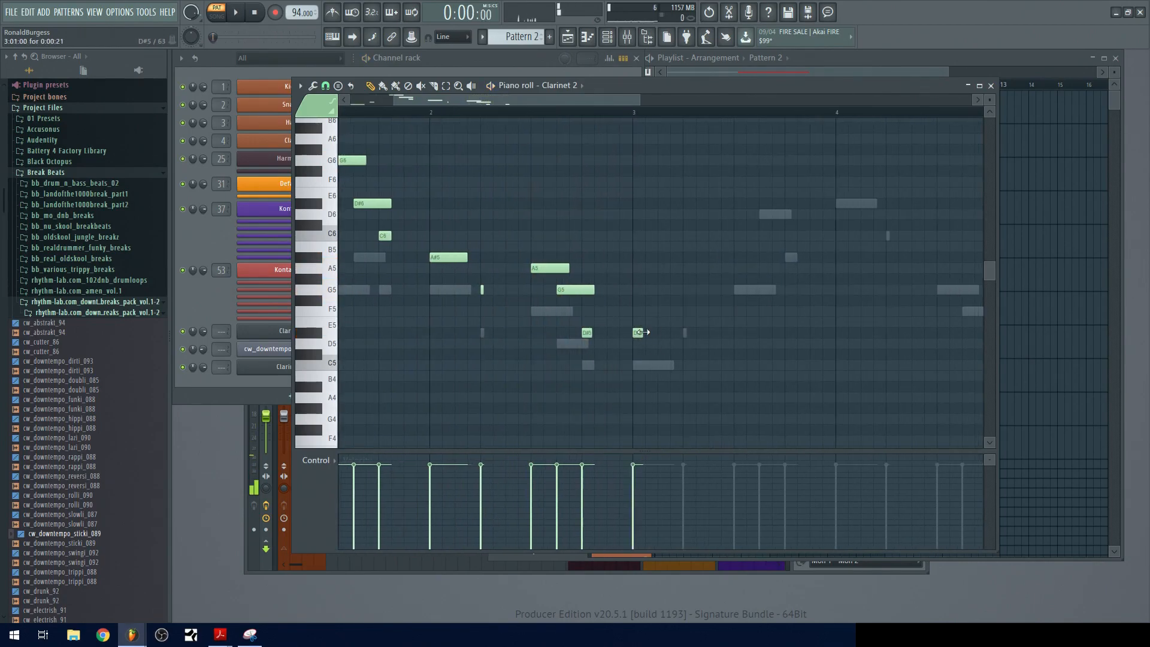
{"action": "left_click_drag", "start_coordinate": [673, 317], "coordinate": [635, 312]}
{"action": "left_click", "coordinate": [645, 312]}
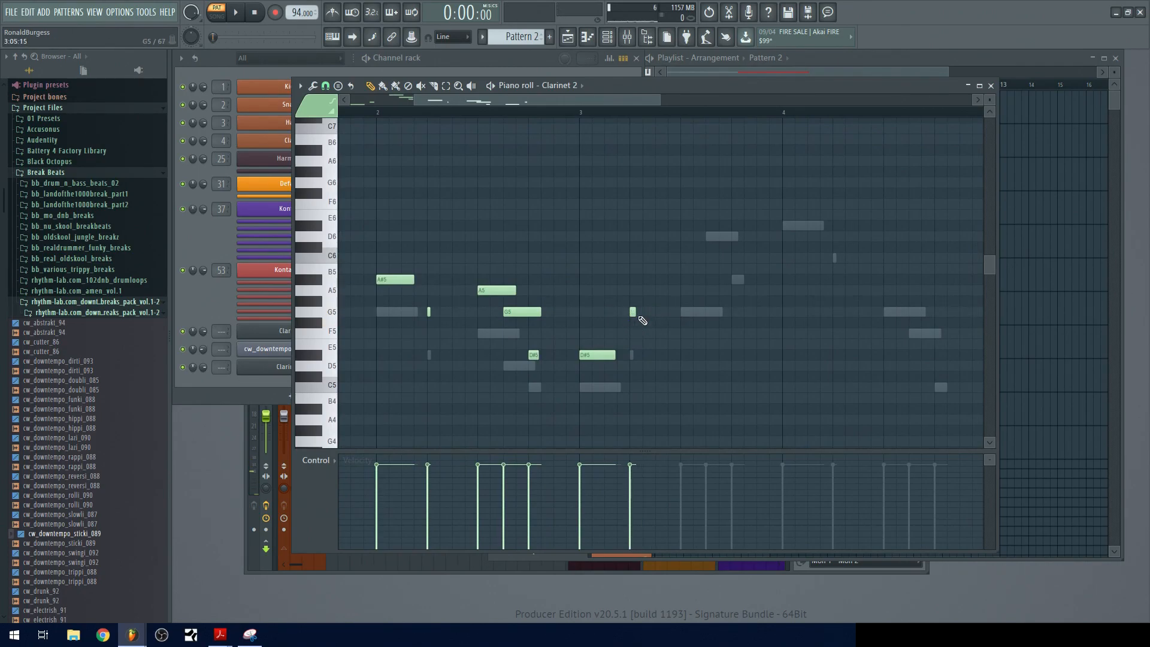
- Continue bar 3 with an A#5 on beat 3, a short A5 half a beat before it and a G6 half a beat after
{"action": "left_click_drag", "start_coordinate": [671, 301], "coordinate": [614, 324]}
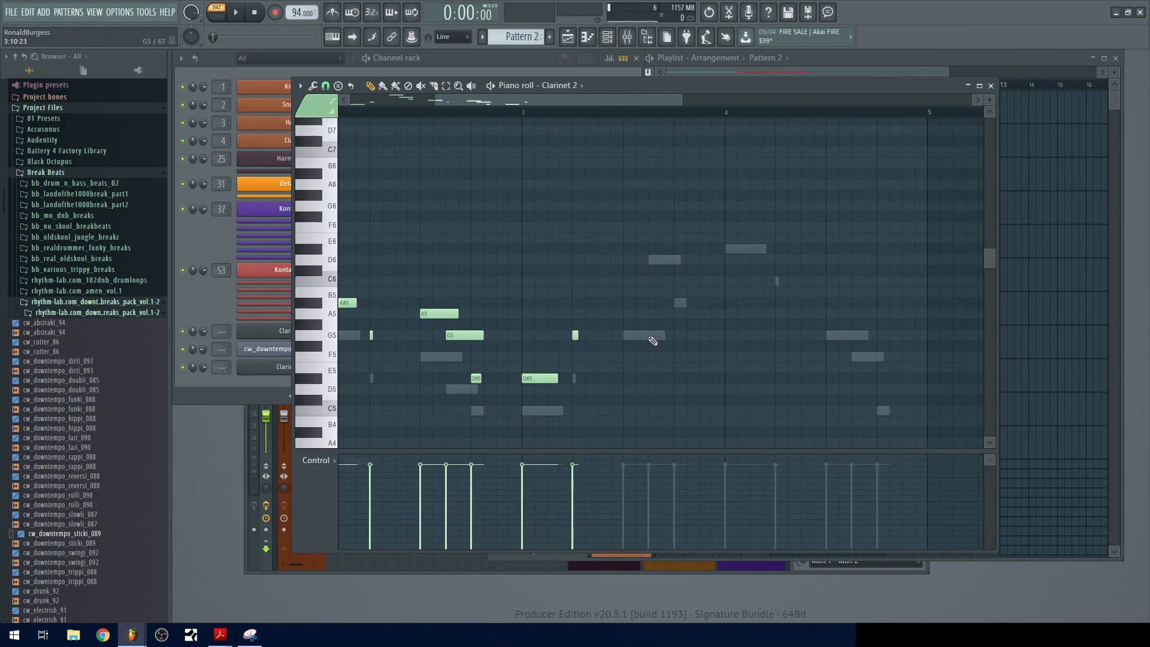
{"action": "left_click", "coordinate": [626, 303]}
{"action": "left_click_drag", "start_coordinate": [648, 305], "coordinate": [666, 306]}
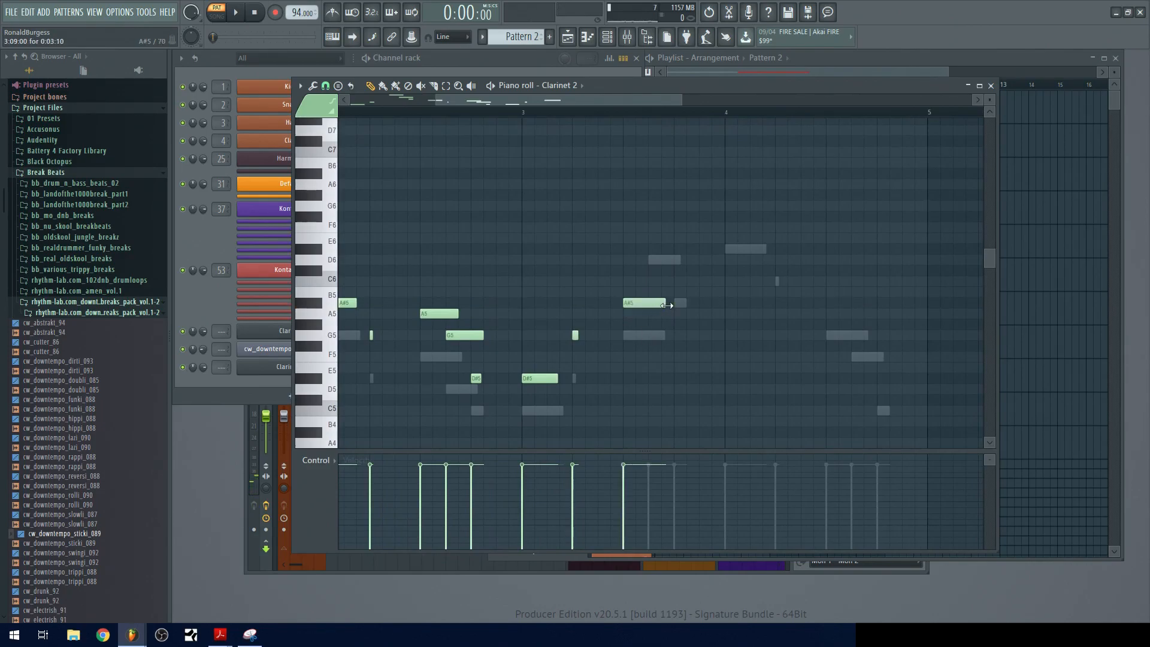
{"action": "left_click", "coordinate": [605, 314]}
{"action": "left_click_drag", "start_coordinate": [642, 314], "coordinate": [601, 313]}
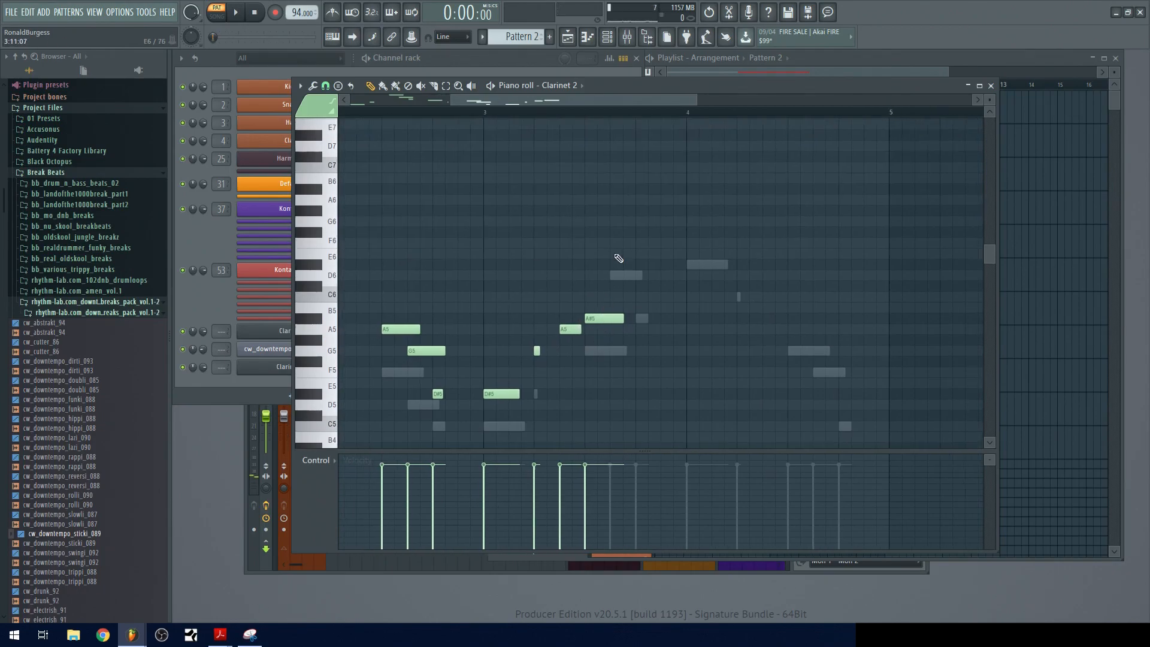
{"action": "left_click", "coordinate": [623, 221]}
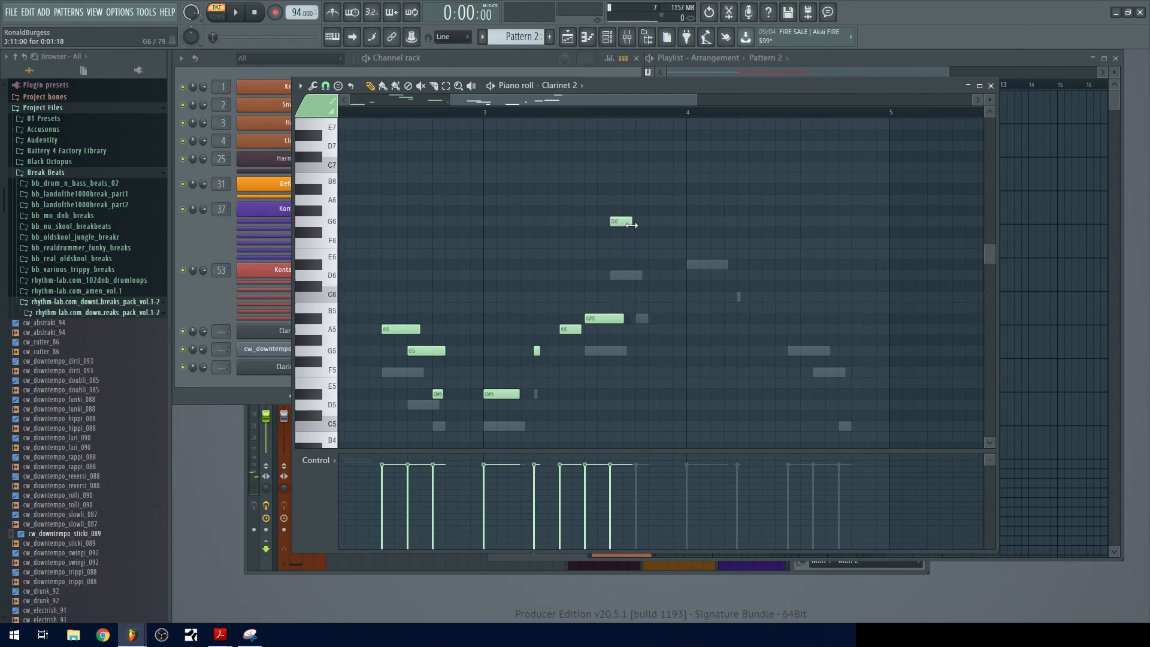
{"action": "scroll", "coordinate": [631, 243], "scroll_direction": "right", "scroll_amount": 2}
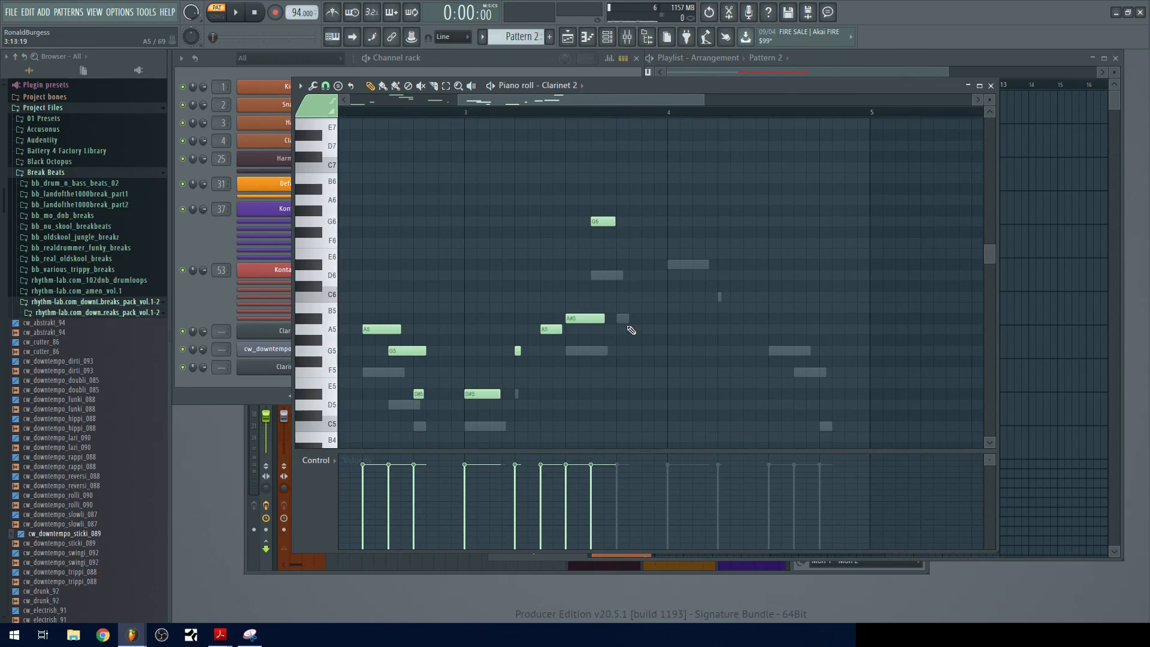
- End bar 3 with a short F6 on beat 4, and start bar 4 with a G6 and a very short D#6 on beat 2
{"action": "left_click", "coordinate": [623, 243]}
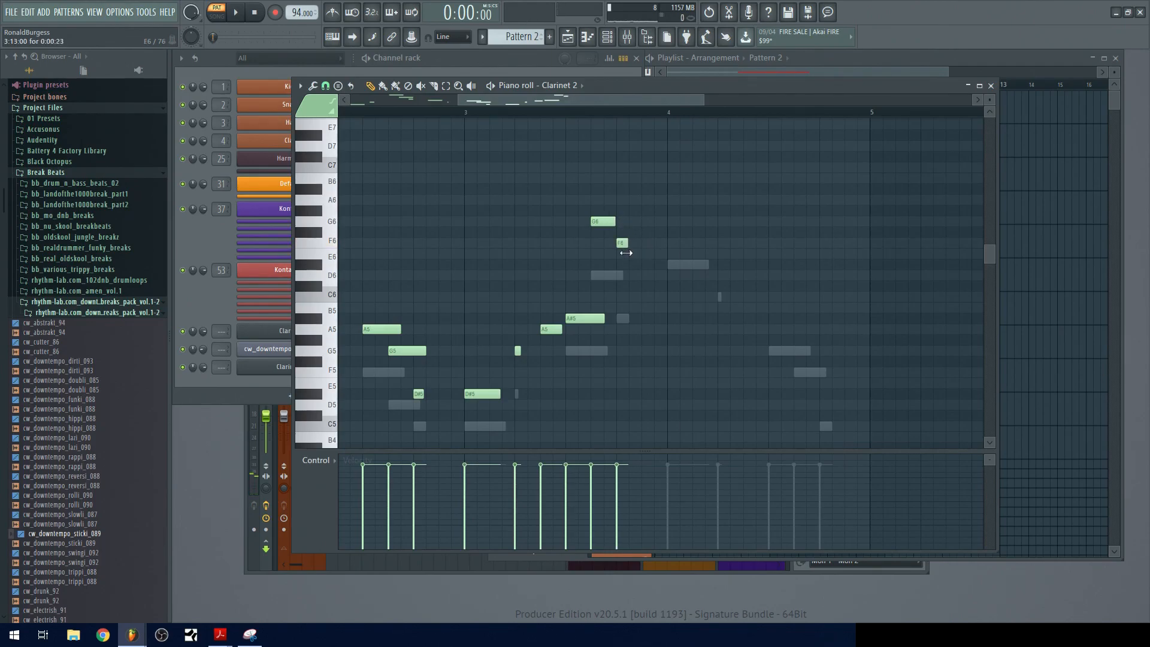
{"action": "scroll", "coordinate": [666, 255], "scroll_direction": "up", "scroll_amount": 1}
{"action": "scroll", "coordinate": [635, 263], "scroll_direction": "right", "scroll_amount": 1}
{"action": "left_click", "coordinate": [614, 242]}
{"action": "left_click_drag", "start_coordinate": [624, 244], "coordinate": [643, 245]}
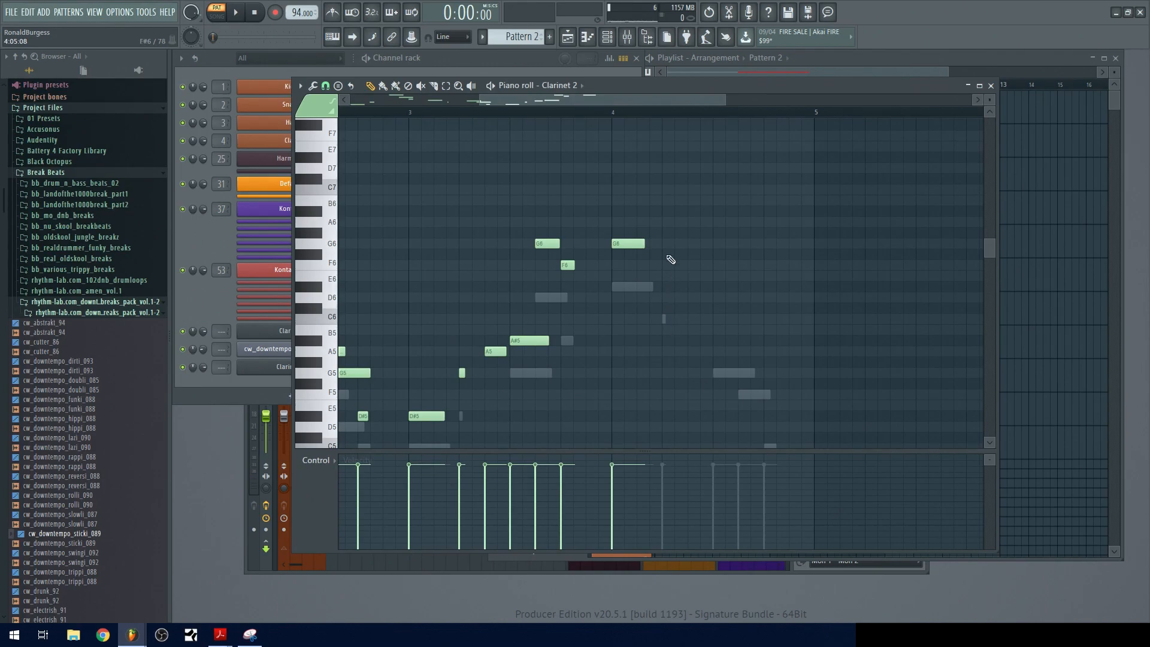
{"action": "left_click", "coordinate": [666, 286]}
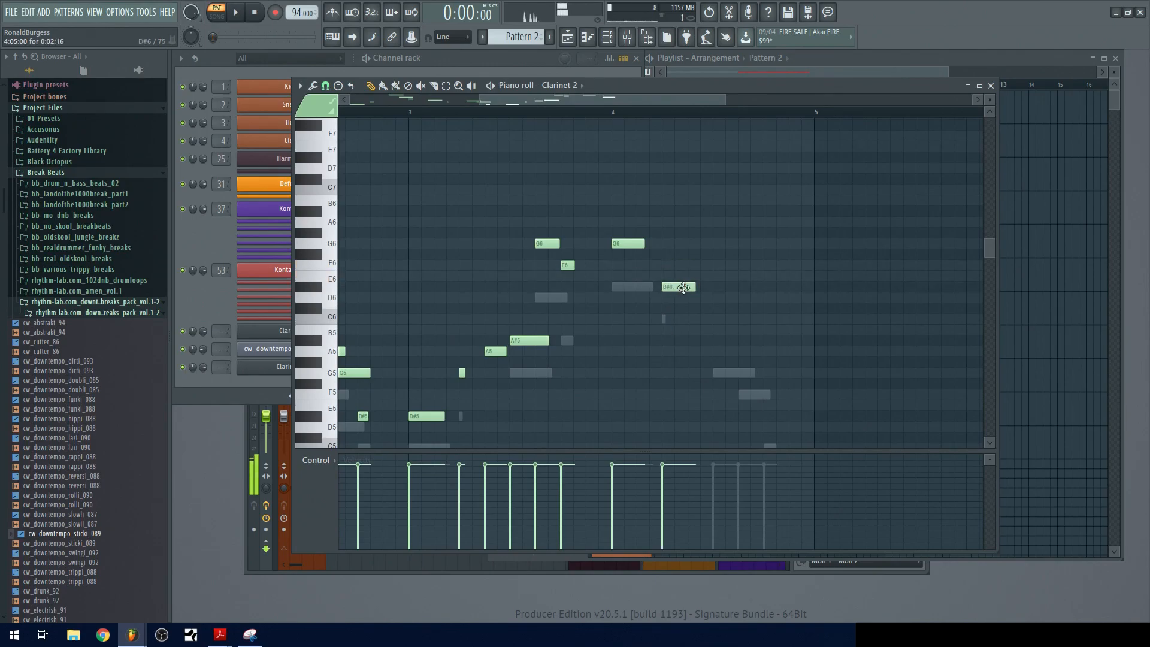
{"action": "left_click_drag", "start_coordinate": [692, 287], "coordinate": [612, 227]}
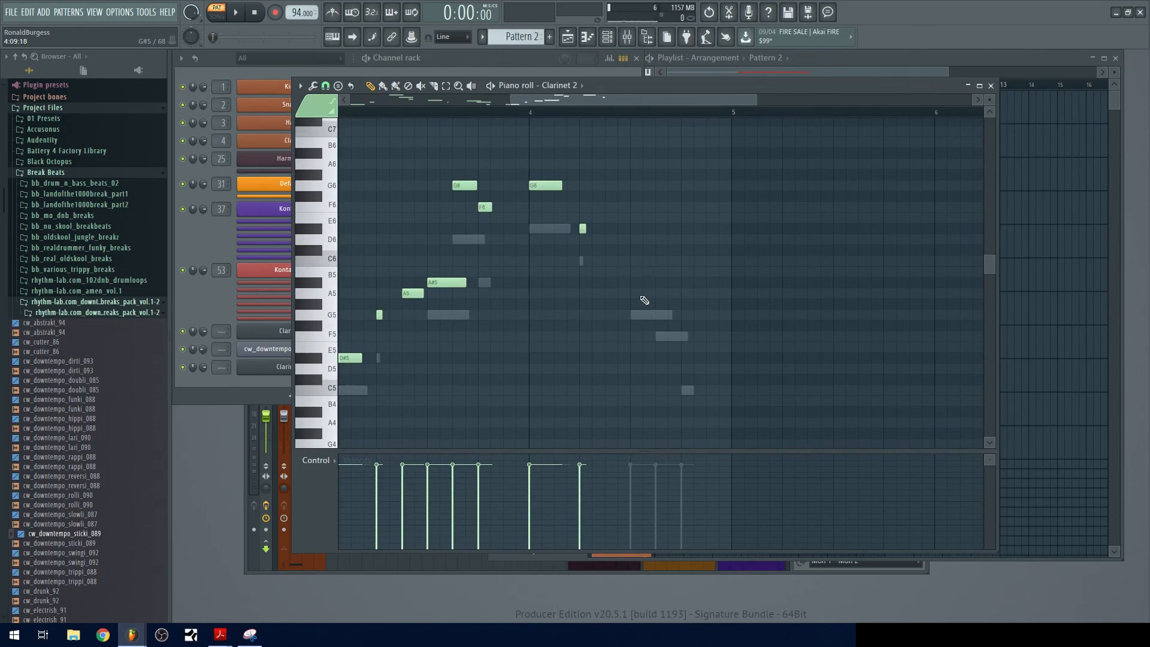
- Complete bar 4 with a D#6 on beat 3, a C6 half a beat after it and a short G5 on beat 4
{"action": "left_click", "coordinate": [631, 228]}
{"action": "left_click_drag", "start_coordinate": [649, 229], "coordinate": [665, 230]}
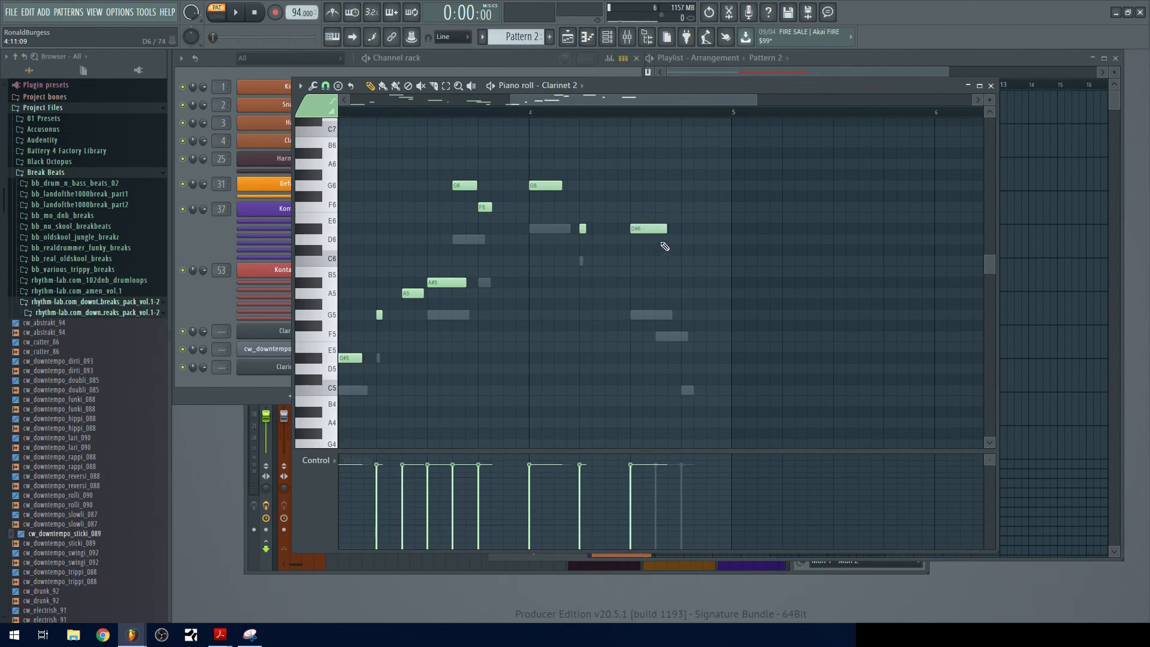
{"action": "left_click", "coordinate": [664, 261]}
{"action": "left_click", "coordinate": [685, 315]}
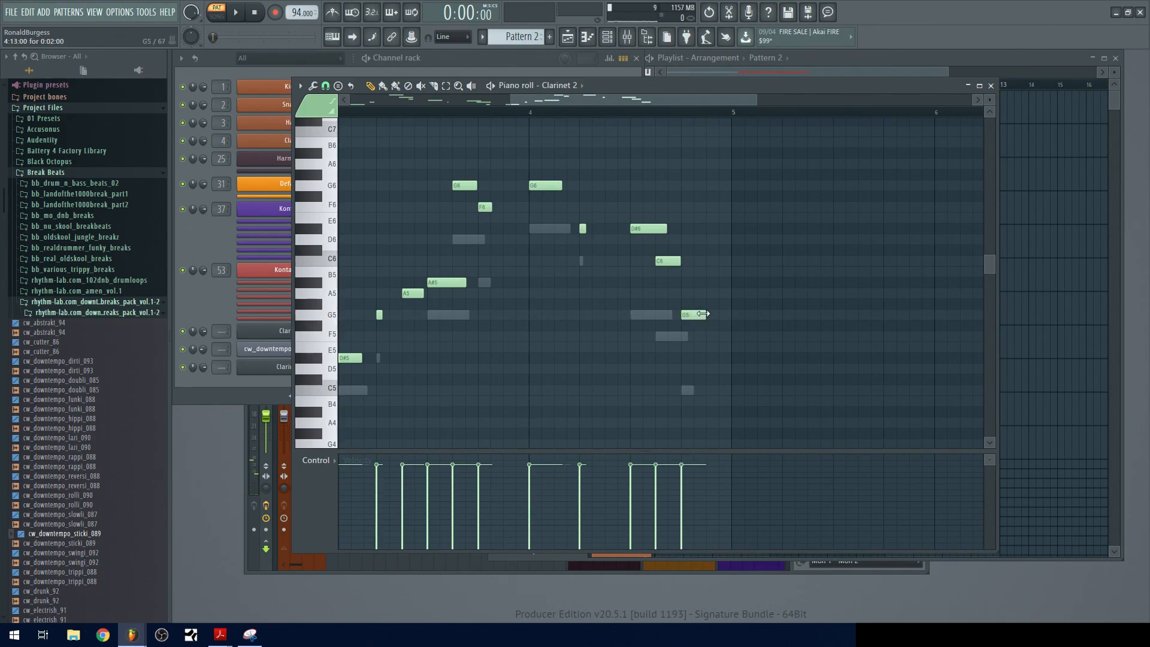
{"action": "scroll", "coordinate": [681, 304], "scroll_direction": "down", "scroll_amount": 3}
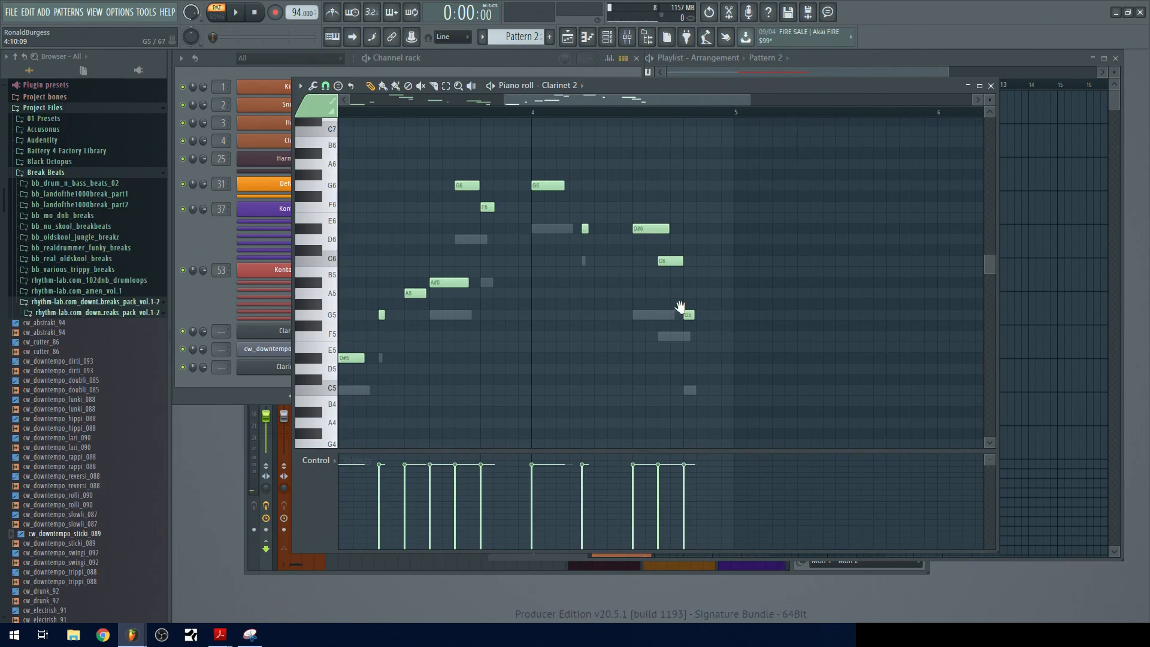
- Play back the four-bar Clarinet 2 harmony to check it against the original melody
{"action": "left_click_drag", "start_coordinate": [681, 300], "coordinate": [733, 290]}
{"action": "key", "text": "space"}
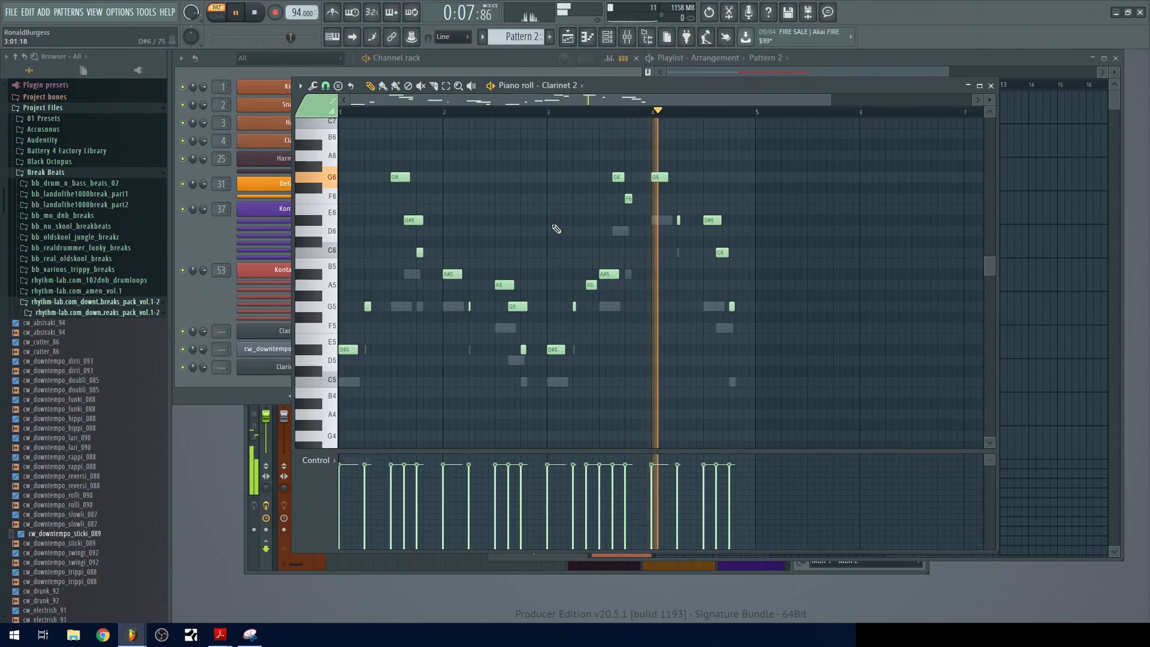
{"action": "key", "text": "space"}
{"action": "scroll", "coordinate": [591, 301], "scroll_direction": "up", "scroll_amount": 3}
{"action": "left_click", "coordinate": [497, 113]}
{"action": "scroll", "coordinate": [625, 256], "scroll_direction": "down", "scroll_amount": 2}
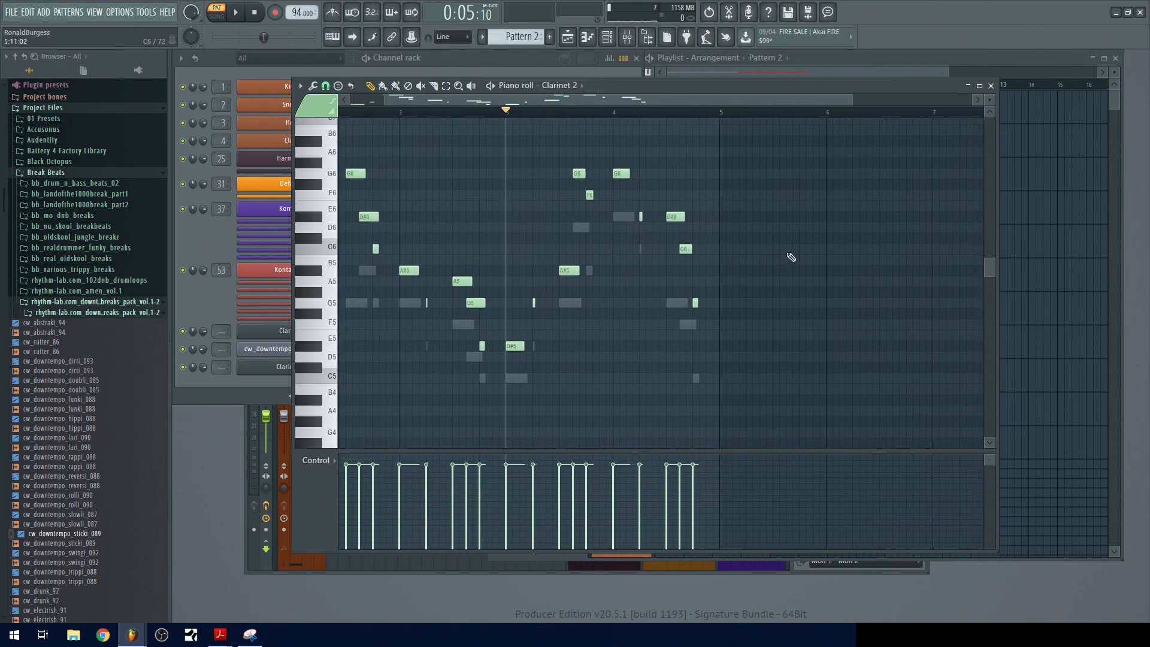
{"action": "key", "text": "space"}
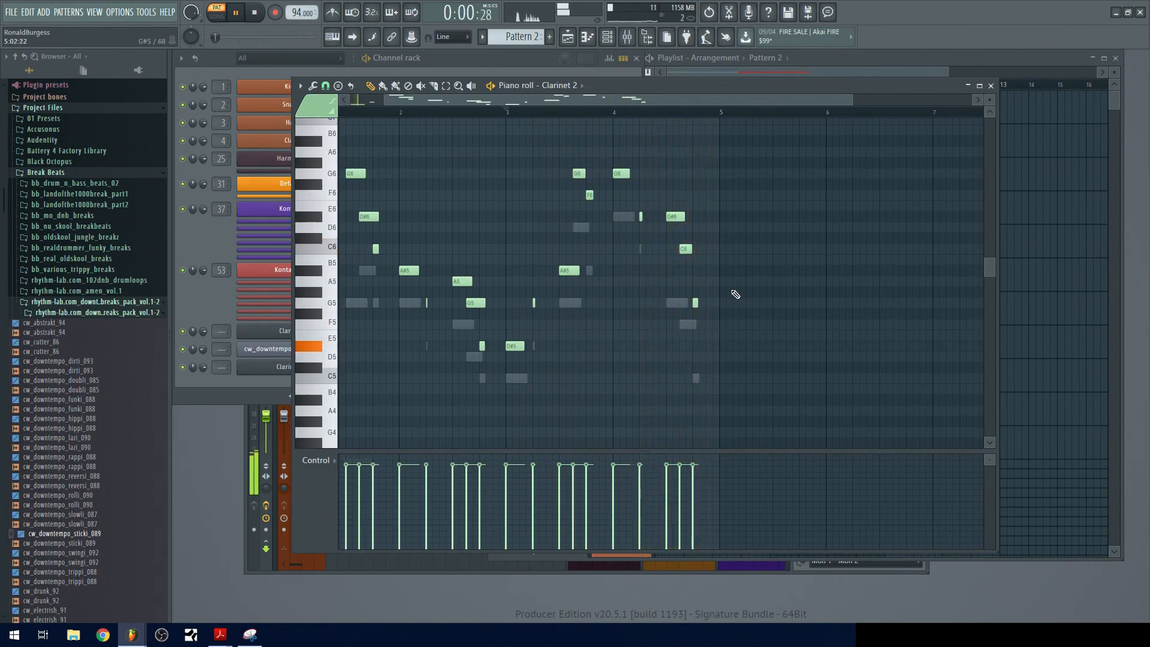
{"action": "key", "text": "space"}
- Lower the last note of bar 4 to D#5
{"action": "scroll", "coordinate": [703, 324], "scroll_direction": "up", "scroll_amount": 1}
{"action": "scroll", "coordinate": [701, 314], "scroll_direction": "up", "scroll_amount": 2}
{"action": "left_click_drag", "start_coordinate": [707, 278], "coordinate": [696, 386]}
{"action": "left_click", "coordinate": [701, 319], "text": "ctrl"}
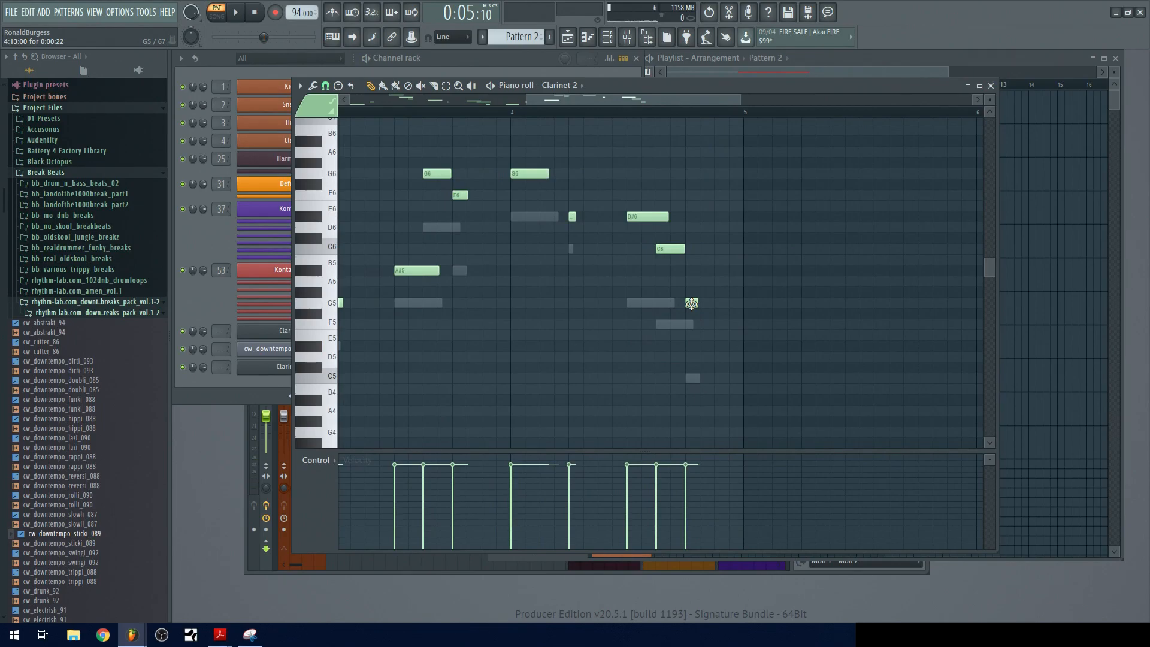
{"action": "left_click_drag", "start_coordinate": [691, 303], "coordinate": [692, 346]}
- Play back Clarinet 2 from the start of bar 4 to check the new ending
{"action": "left_click", "coordinate": [520, 116]}
{"action": "key", "text": "space"}
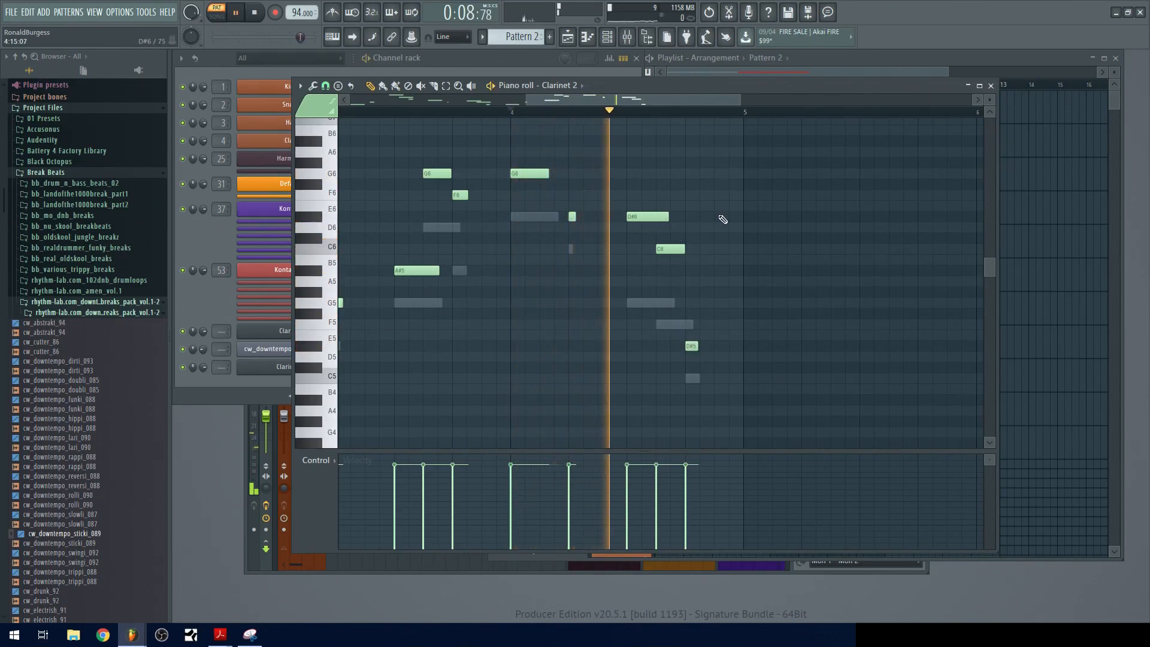
{"action": "key", "text": "space"}
{"action": "scroll", "coordinate": [628, 266], "scroll_direction": "down", "scroll_amount": 3}
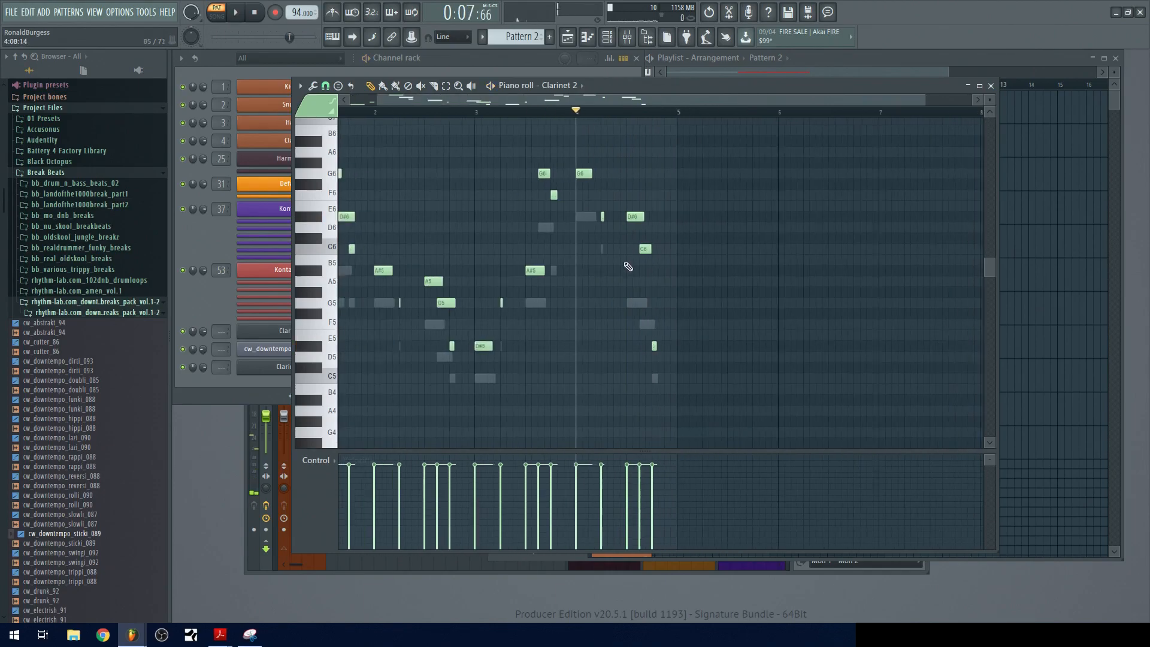
{"action": "scroll", "coordinate": [628, 266], "scroll_direction": "down", "scroll_amount": 2}
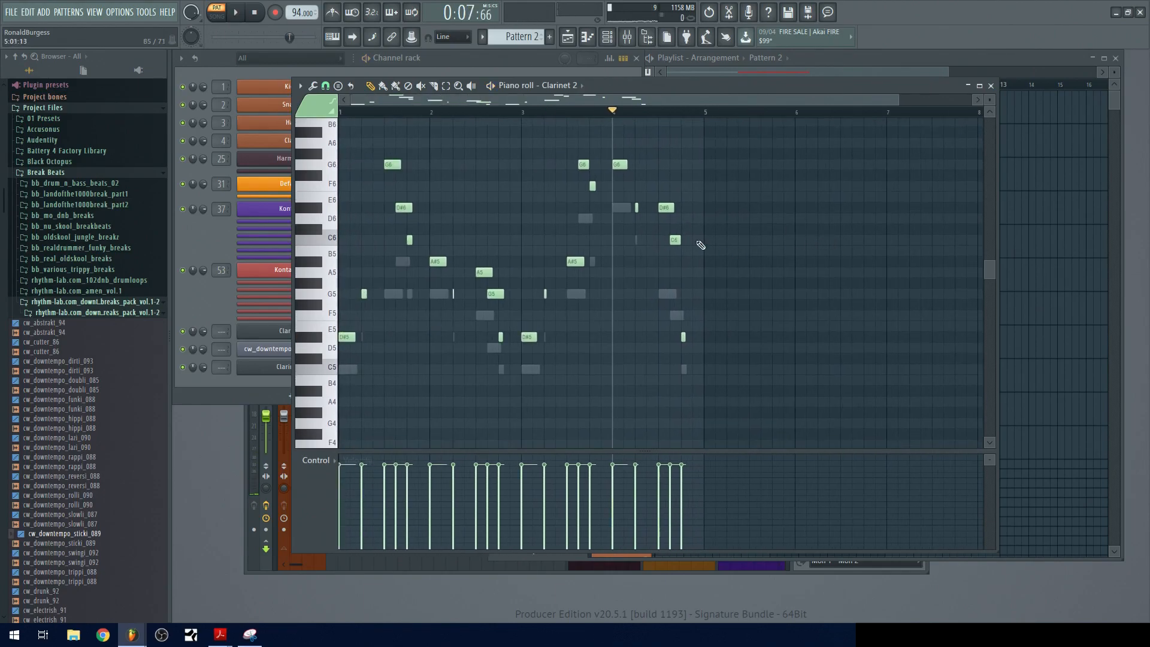
- Place another Pattern 2 clip at bar 9 on the playlist's first track
{"action": "left_click", "coordinate": [1035, 75]}
{"action": "scroll", "coordinate": [809, 166], "scroll_direction": "down", "scroll_amount": 3}
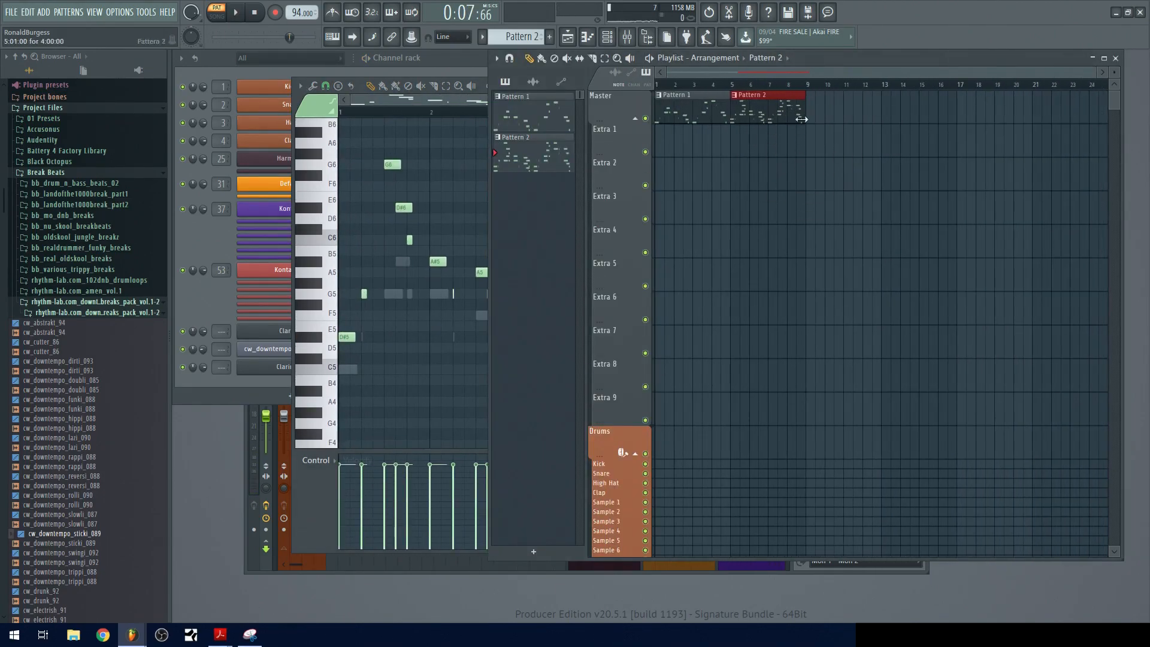
{"action": "left_click", "coordinate": [820, 114]}
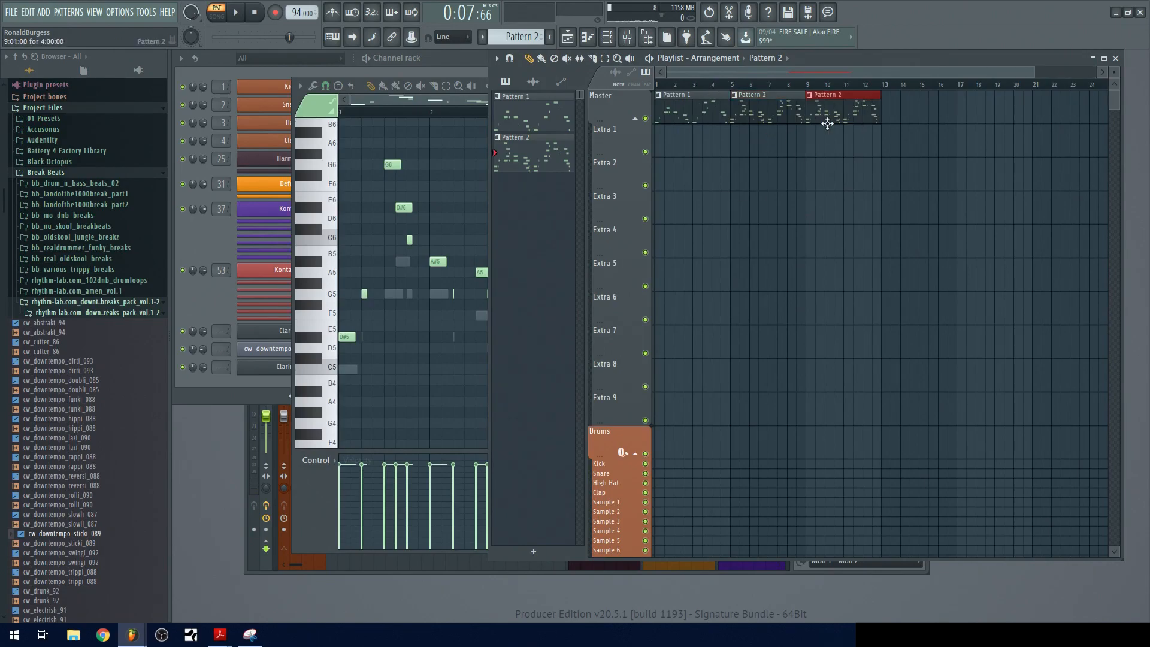
{"action": "left_click", "coordinate": [221, 305]}
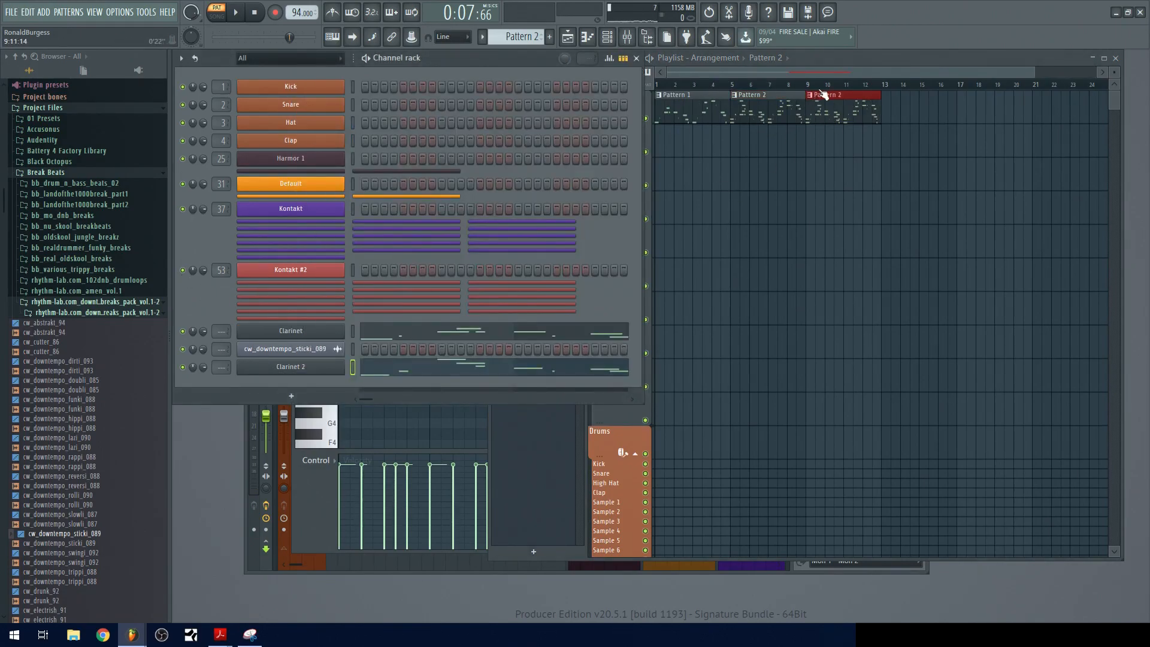
{"action": "left_click", "coordinate": [764, 106]}
- Add another Sofia Woodwinds instrument as a new channel
{"action": "left_click", "coordinate": [221, 308]}
{"action": "left_click", "coordinate": [293, 392]}
{"action": "type", "text": "sofia"}
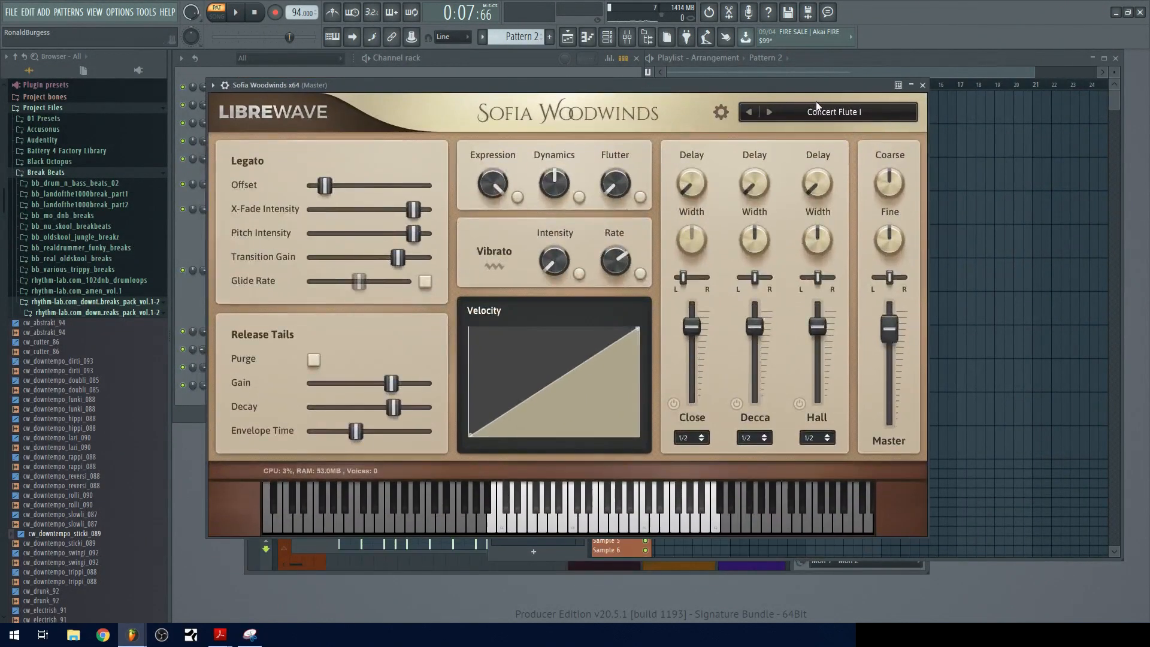
- Load the Alto Flute preset from the Flutes bank into the new Sofia Woodwinds instance
{"action": "left_click", "coordinate": [819, 112]}
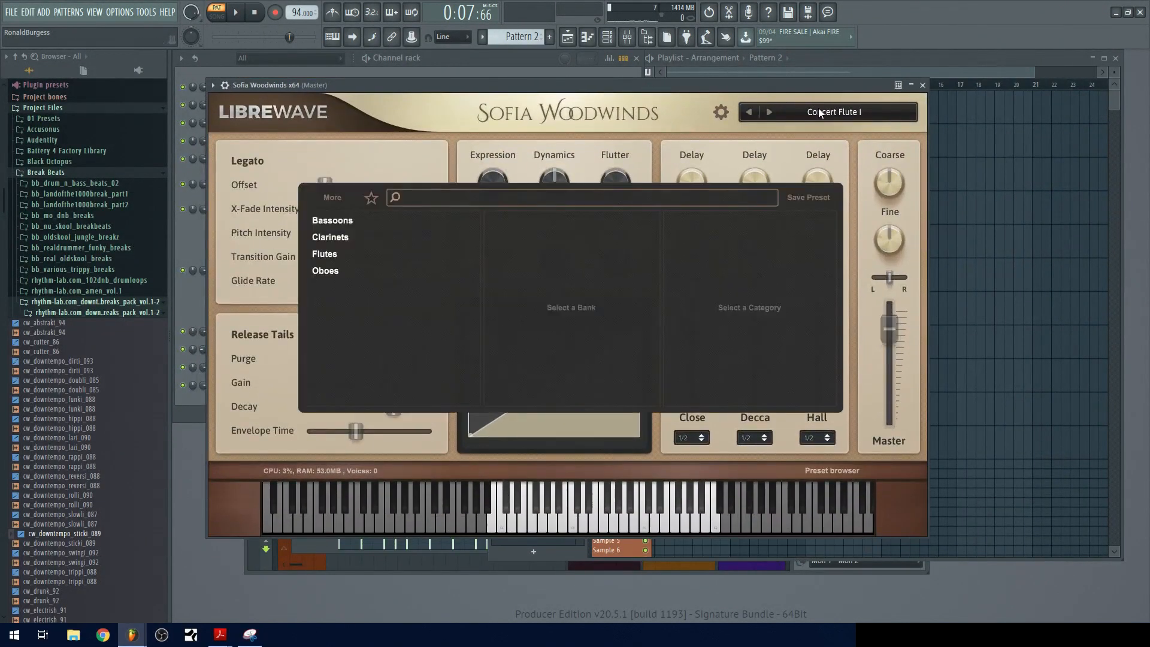
{"action": "left_click", "coordinate": [336, 235]}
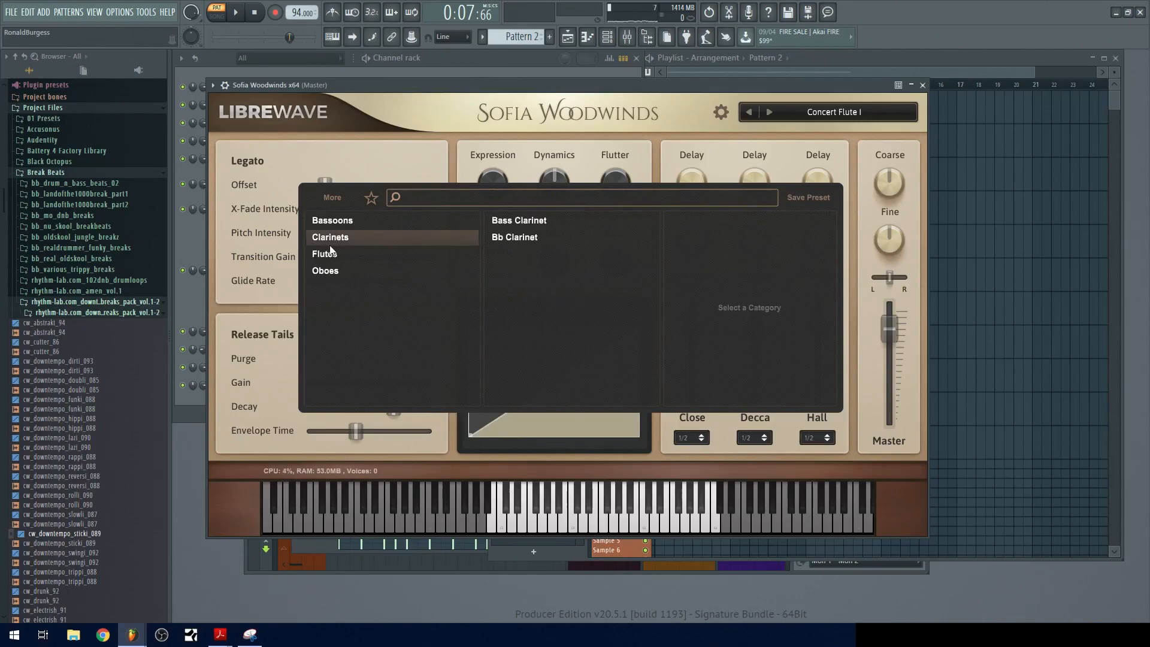
{"action": "left_click", "coordinate": [330, 255]}
{"action": "left_click", "coordinate": [524, 223]}
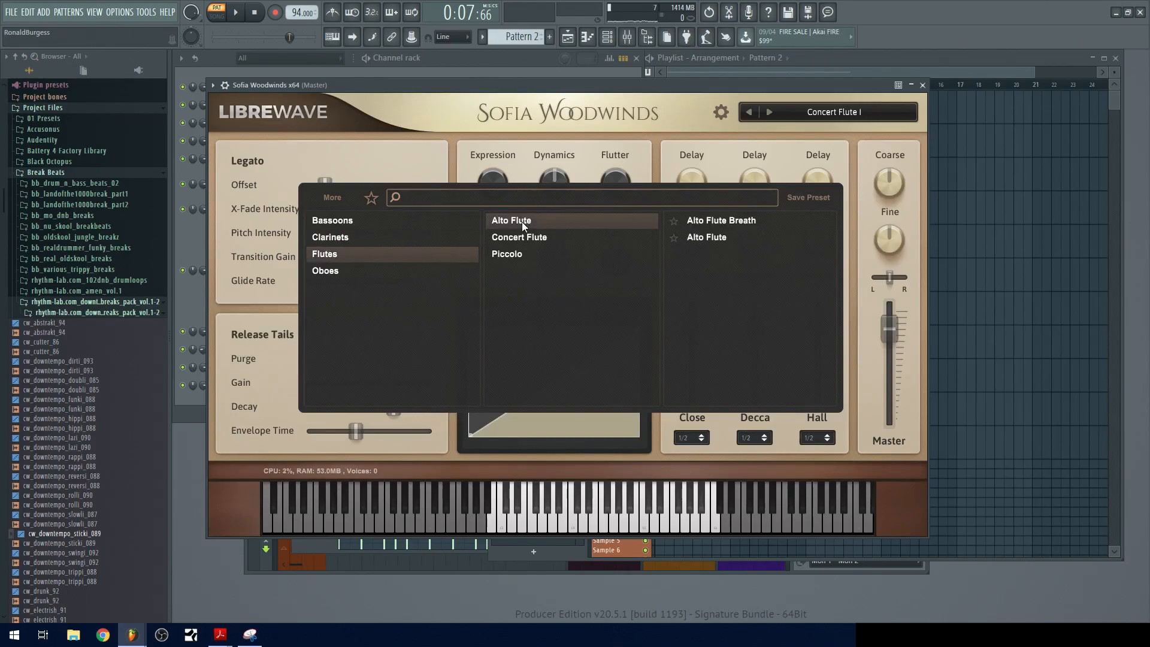
{"action": "left_click", "coordinate": [734, 222]}
{"action": "left_click", "coordinate": [712, 238]}
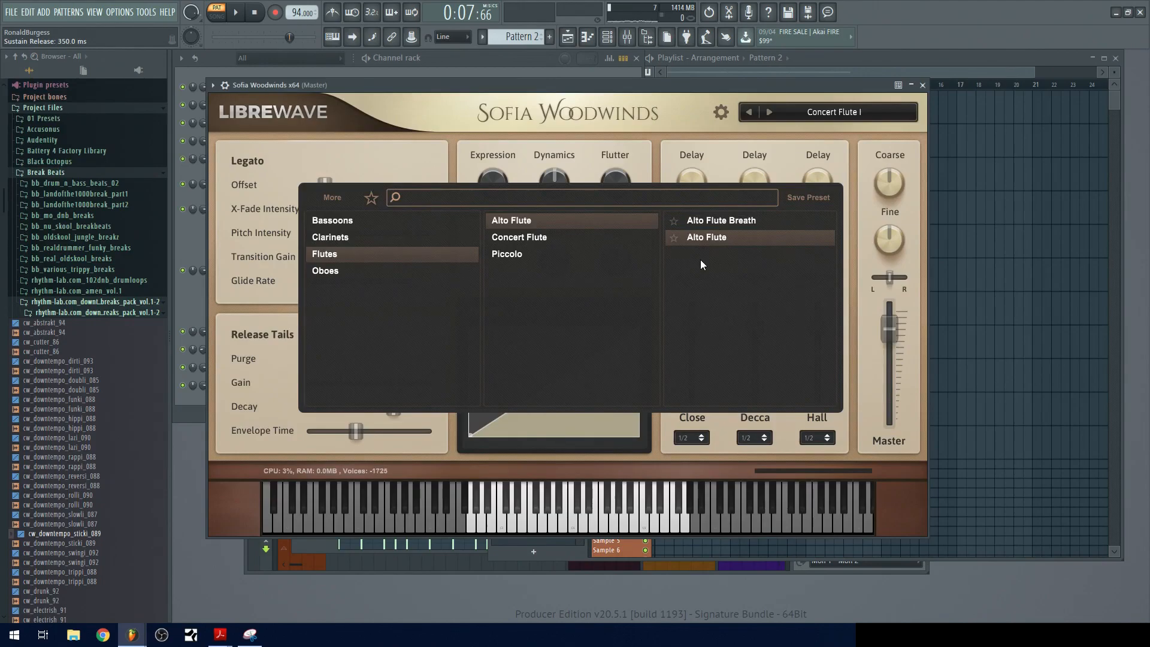
{"action": "left_click", "coordinate": [806, 110]}
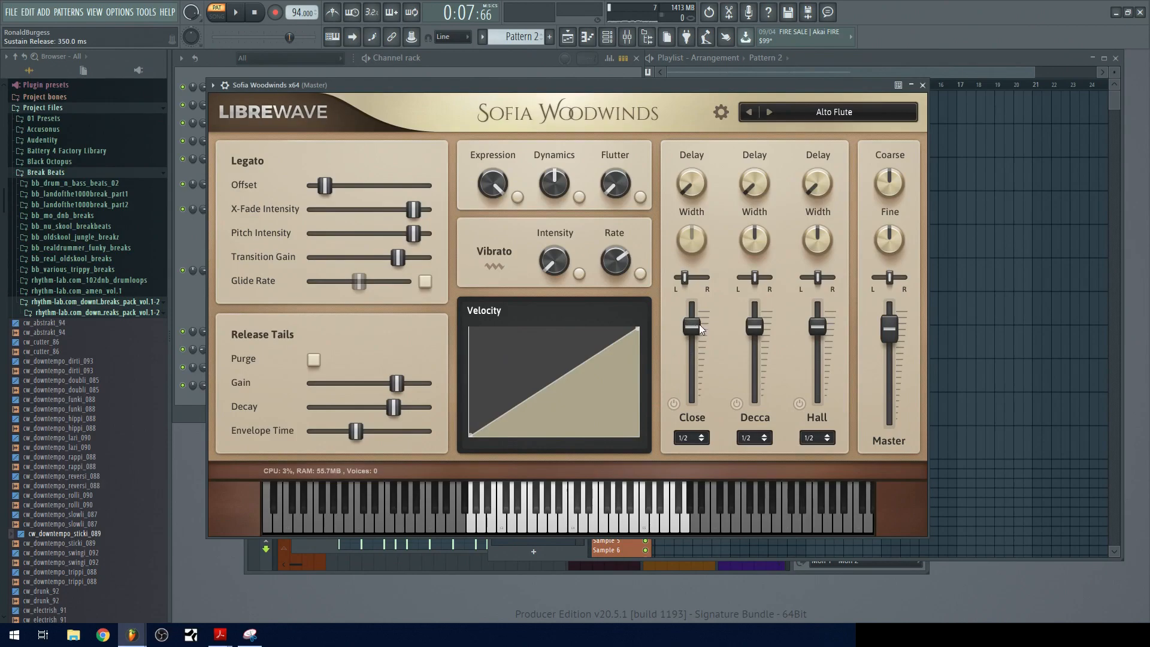
- Lower the flute's Close mic level, raise Decca, set Hall to about -0.7 dB and centre the Close pan
{"action": "left_click_drag", "start_coordinate": [691, 327], "coordinate": [815, 310]}
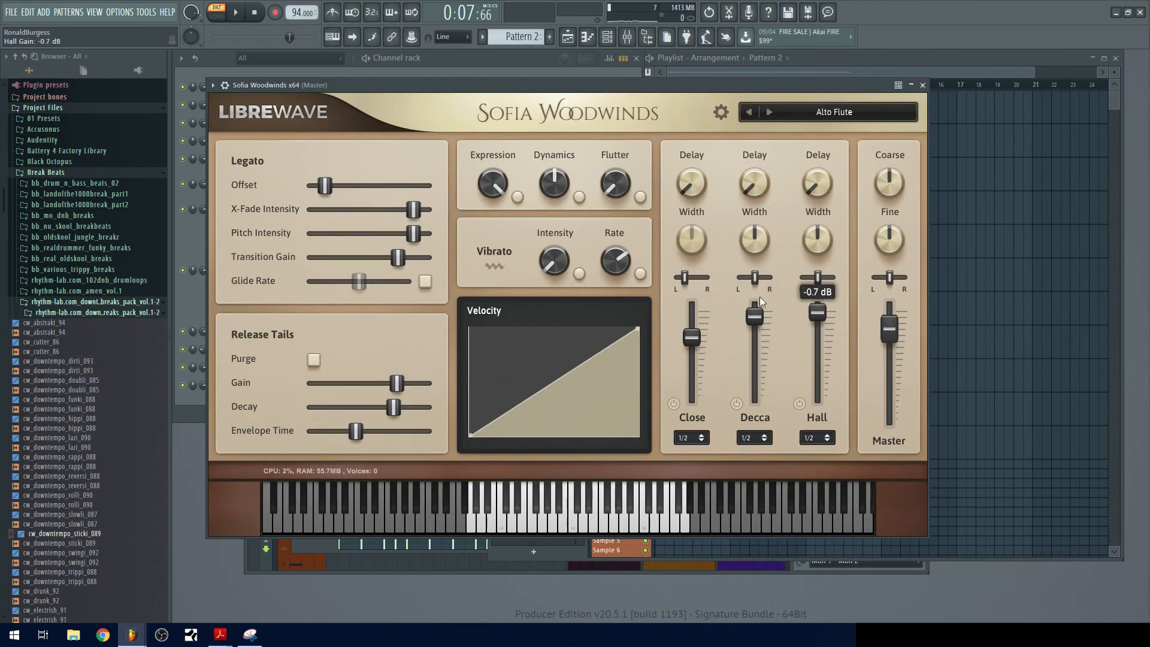
{"action": "left_click", "coordinate": [689, 276]}
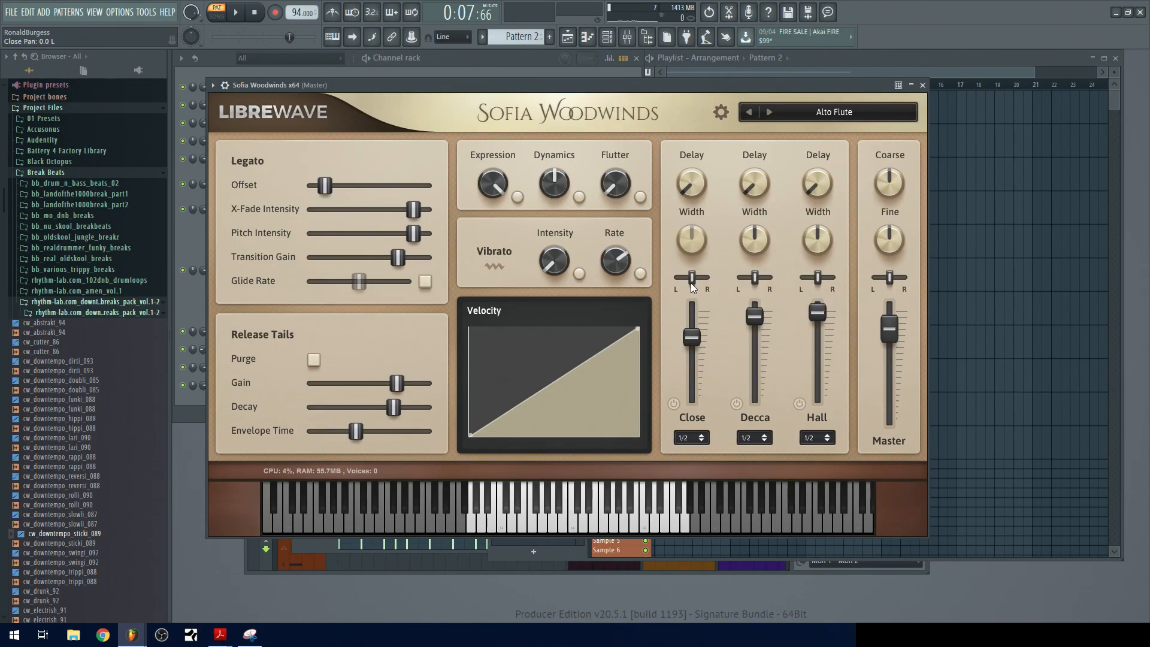
- Rename the new Sofia Woodwinds channel as Alto FLuTE
{"action": "left_click", "coordinate": [198, 310]}
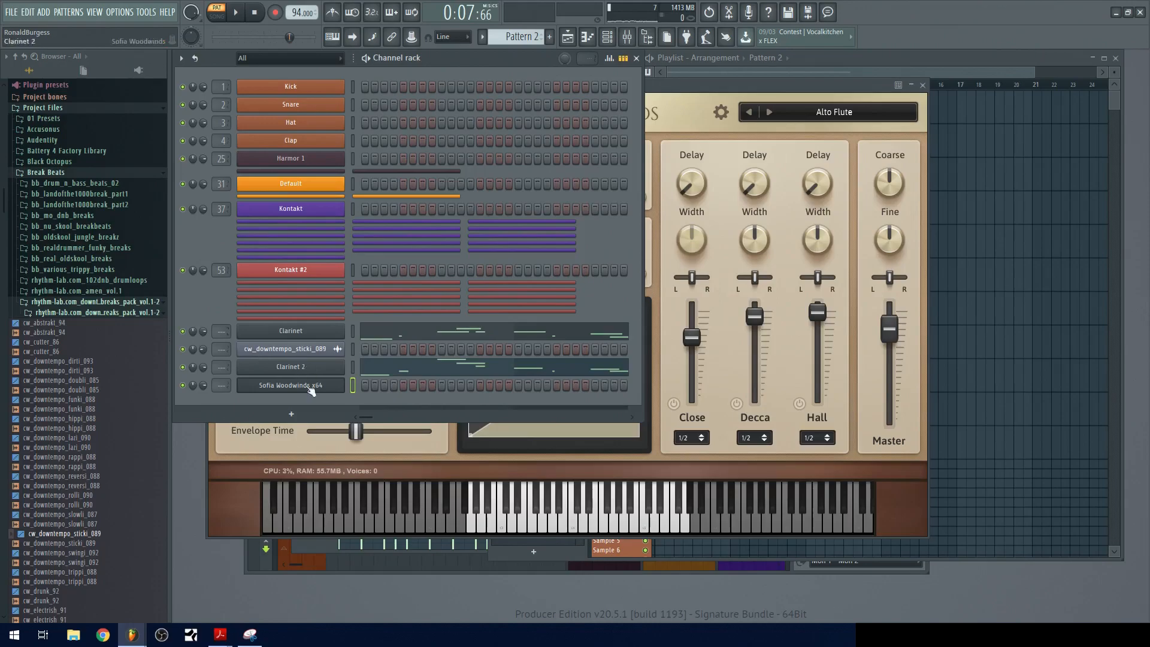
{"action": "type", "text": "Alto FLuTE"}
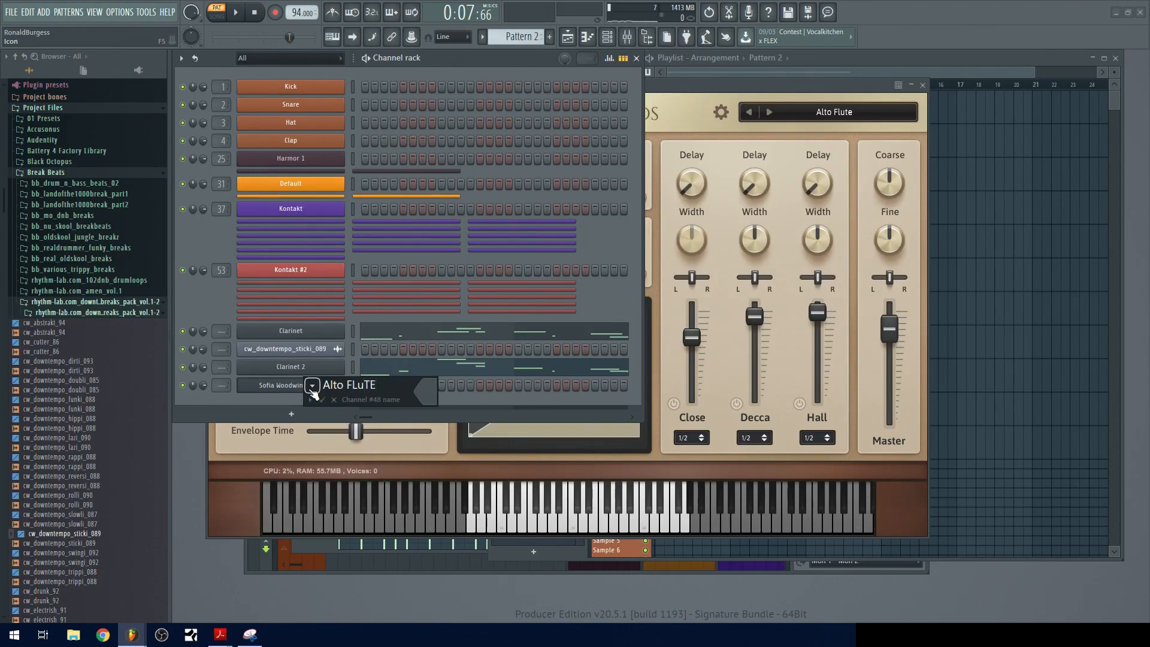
{"action": "key", "text": "Return"}
- In the flute's piano roll, add a C5 about three and a half beats long at the start of bar 1 and reduce its velocity
{"action": "right_click", "coordinate": [308, 388]}
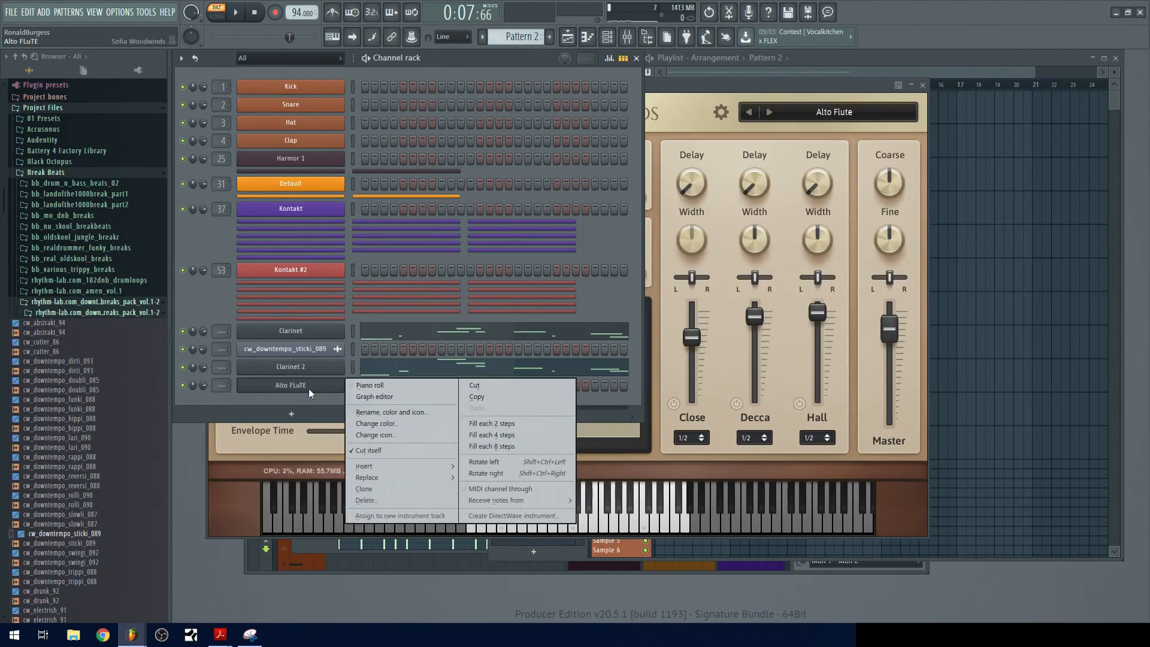
{"action": "left_click", "coordinate": [384, 383]}
{"action": "scroll", "coordinate": [396, 320], "scroll_direction": "down", "scroll_amount": 1}
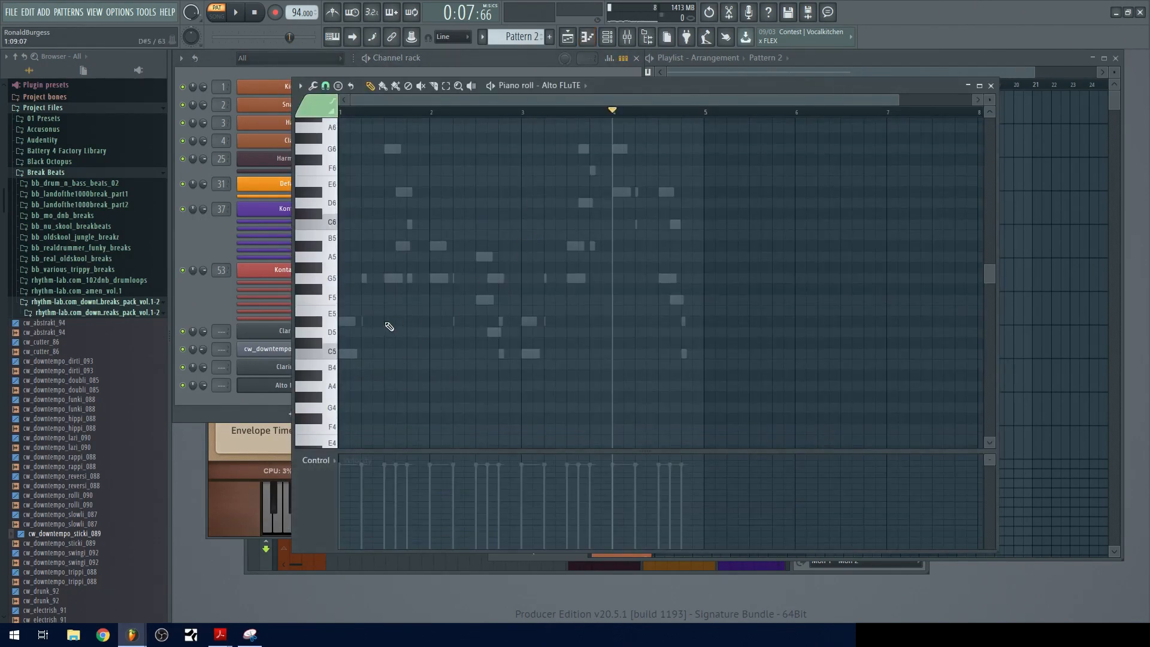
{"action": "scroll", "coordinate": [497, 317], "scroll_direction": "up", "scroll_amount": 3}
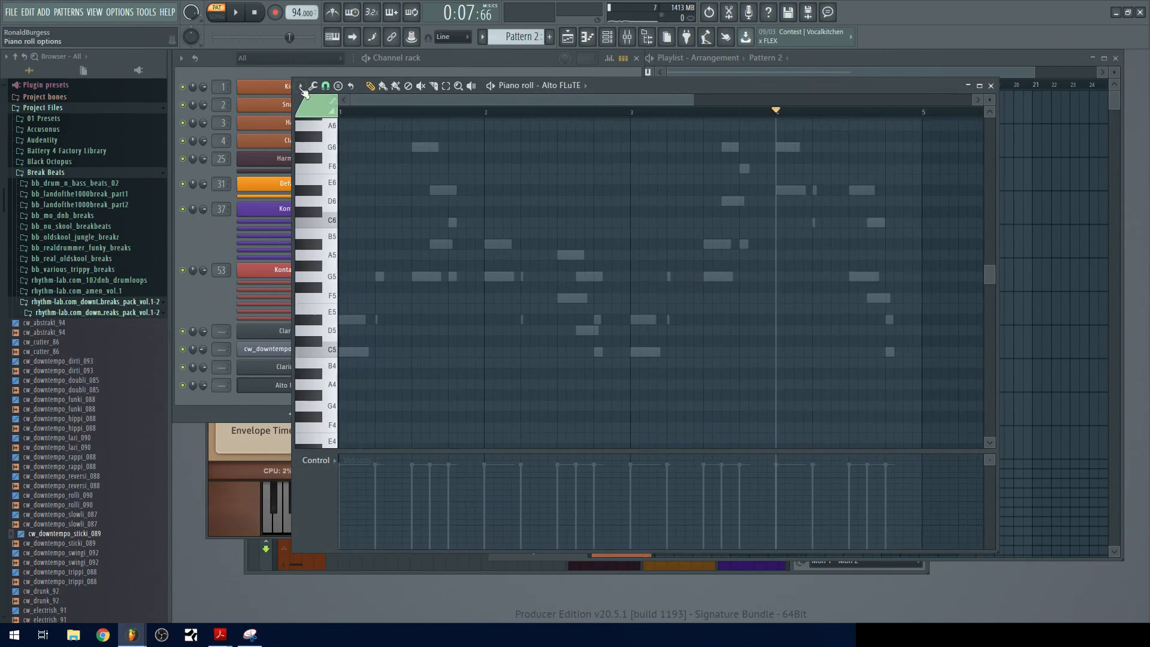
{"action": "left_click", "coordinate": [335, 352]}
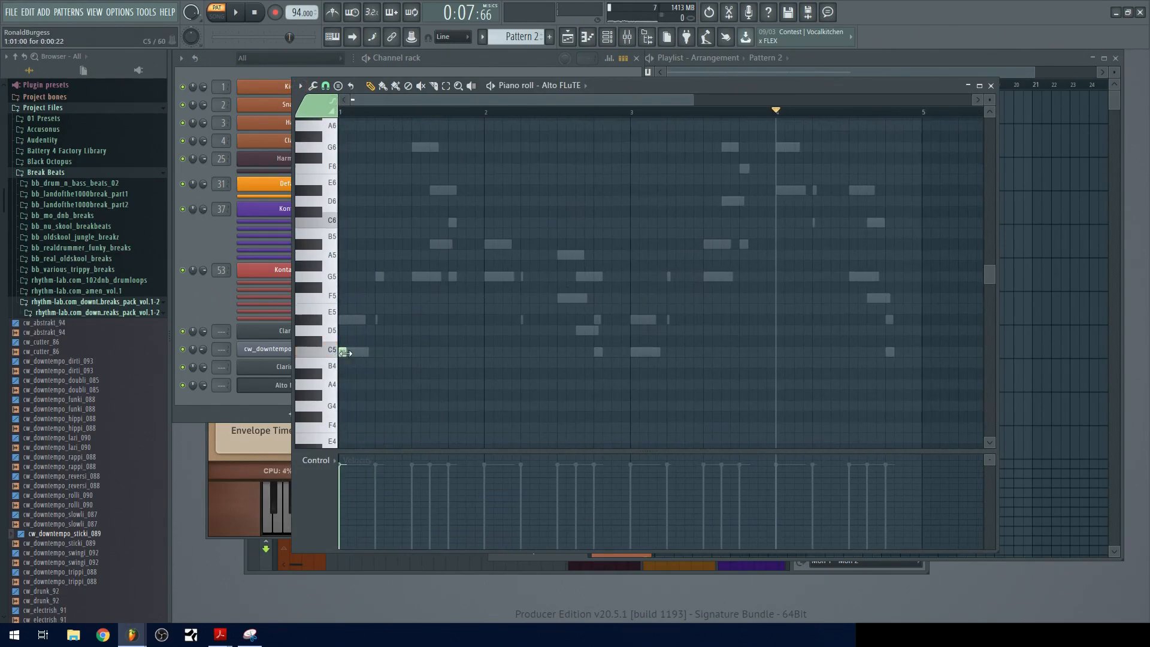
{"action": "left_click_drag", "start_coordinate": [353, 353], "coordinate": [451, 353]}
{"action": "left_click_drag", "start_coordinate": [368, 476], "coordinate": [352, 496]}
{"action": "left_click", "coordinate": [310, 355]}
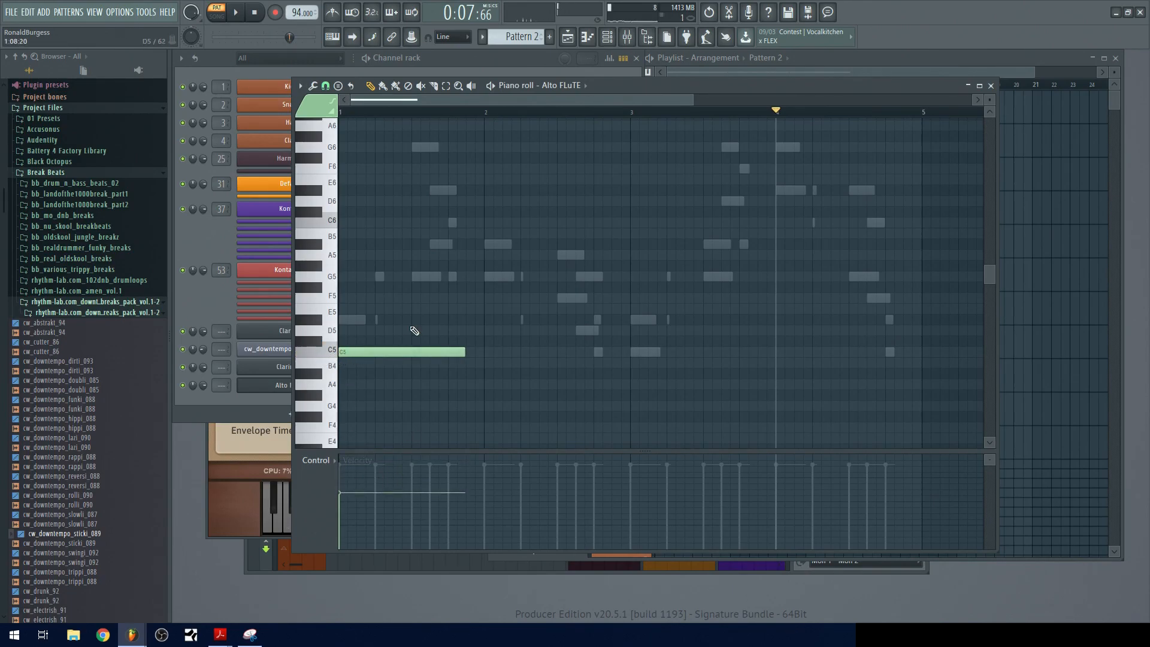
- Transpose the flute note up one octave to C6 and play it back
{"action": "key", "text": "ctrl+a"}
{"action": "key", "text": "ctrl+Up"}
{"action": "key", "text": "space"}
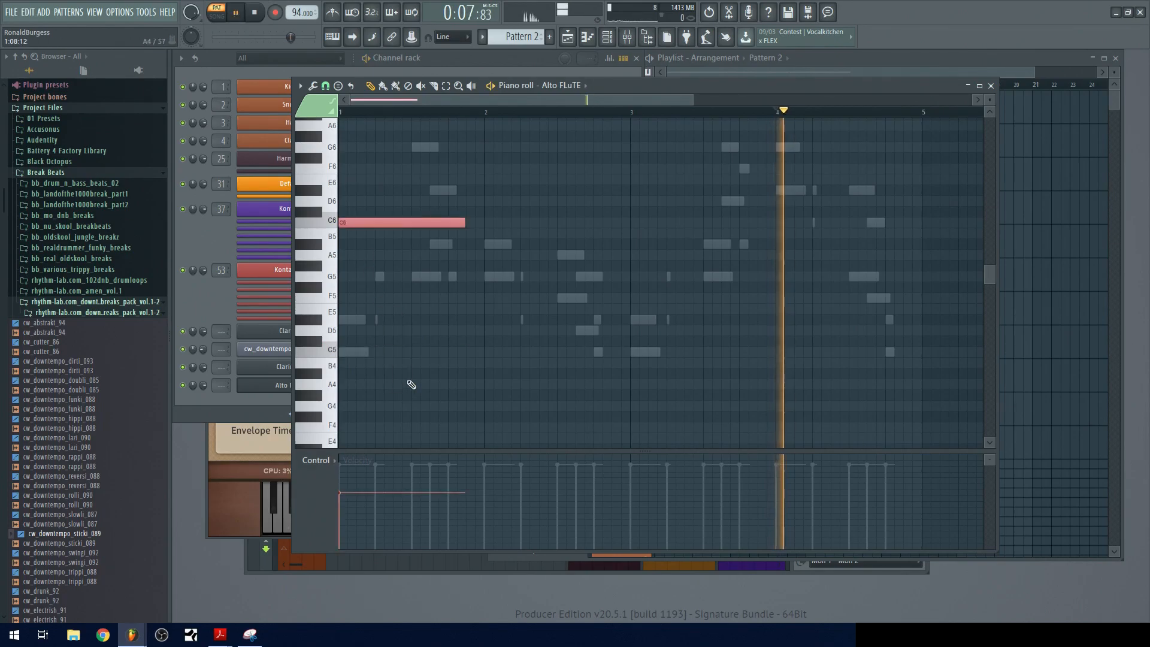
{"action": "key", "text": "space"}
- Add an equally long D#6 above the flute's C6 in bar 1 and play the two notes from the start
{"action": "scroll", "coordinate": [358, 220], "scroll_direction": "up", "scroll_amount": 2}
{"action": "left_click", "coordinate": [358, 221]}
{"action": "key", "text": "space"}
{"action": "scroll", "coordinate": [423, 281], "scroll_direction": "down", "scroll_amount": 2}
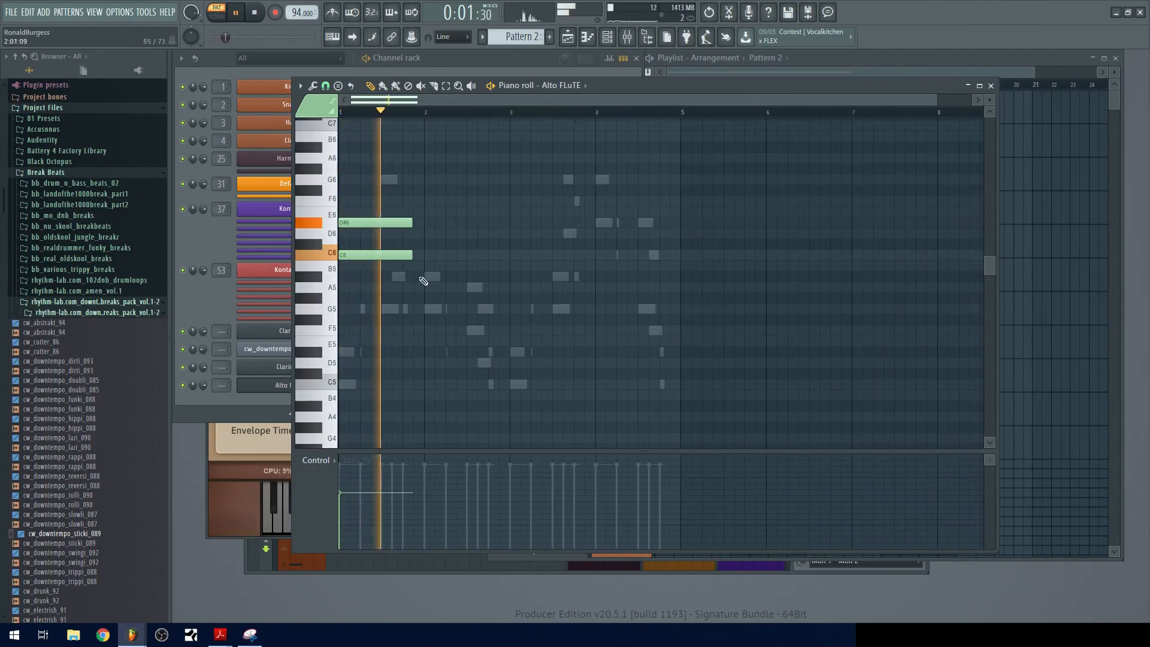
{"action": "key", "text": "space"}
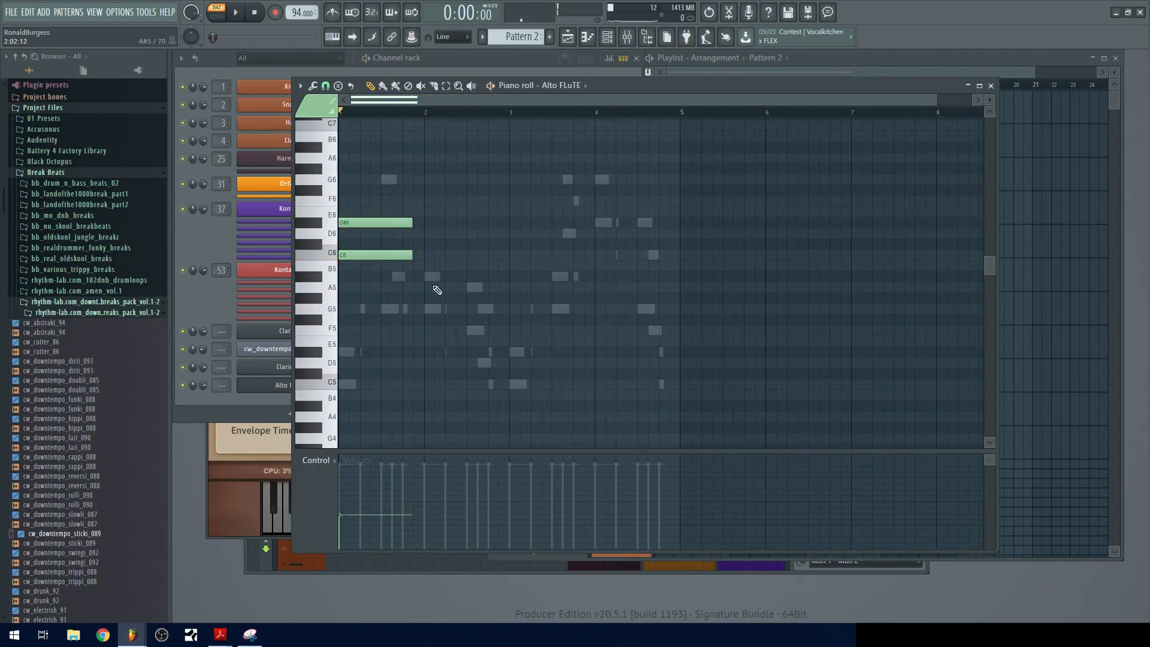
- Add half-bar flute note pairs in bar 2: A#5 with D6 in the first half and G5 with D6 in the second
{"action": "scroll", "coordinate": [435, 286], "scroll_direction": "up", "scroll_amount": 2}
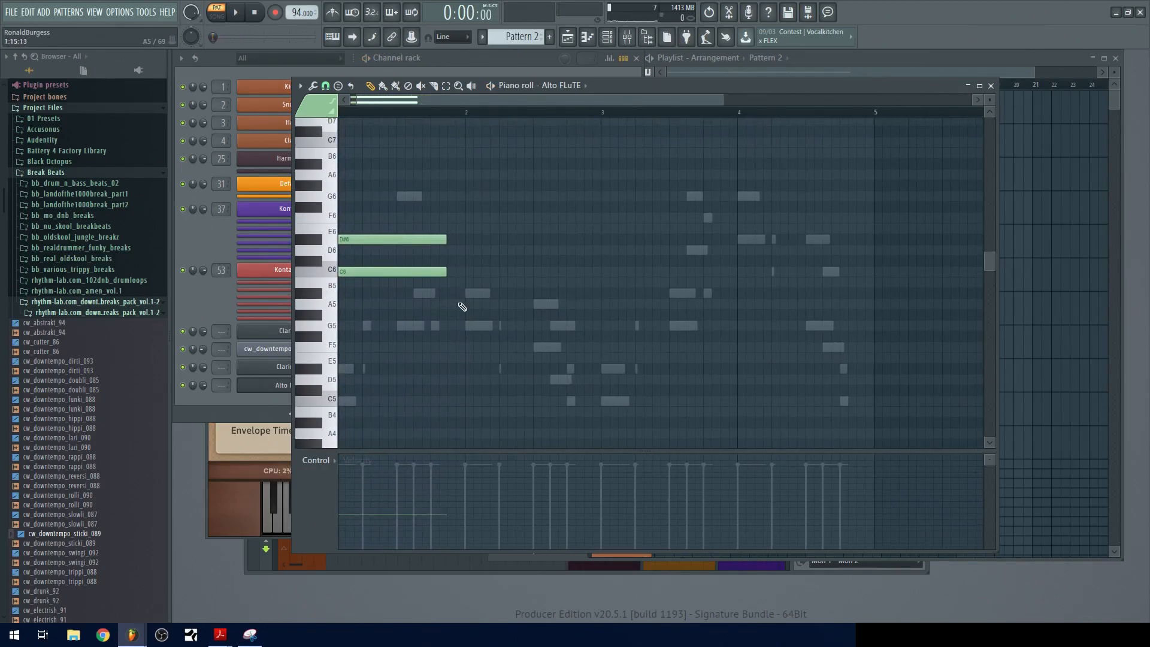
{"action": "left_click", "coordinate": [471, 293]}
{"action": "left_click", "coordinate": [472, 249]}
{"action": "left_click_drag", "start_coordinate": [549, 215], "coordinate": [569, 332]}
{"action": "left_click_drag", "start_coordinate": [582, 293], "coordinate": [531, 293]}
{"action": "left_click", "coordinate": [544, 328], "text": "ctrl"}
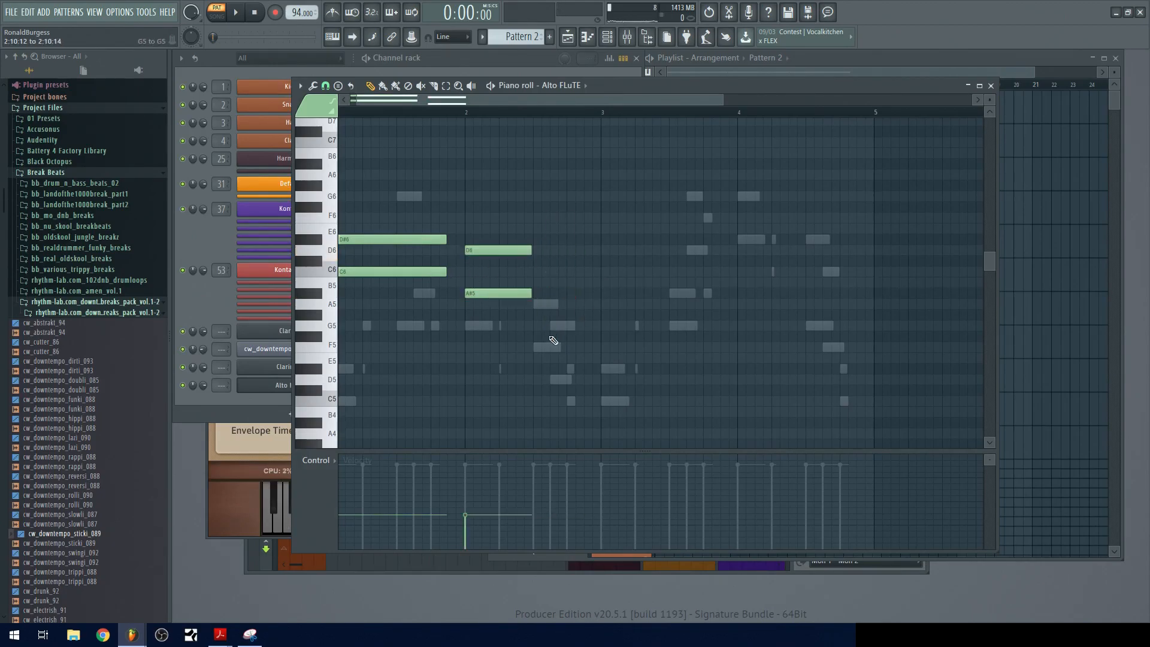
{"action": "left_click", "coordinate": [536, 327]}
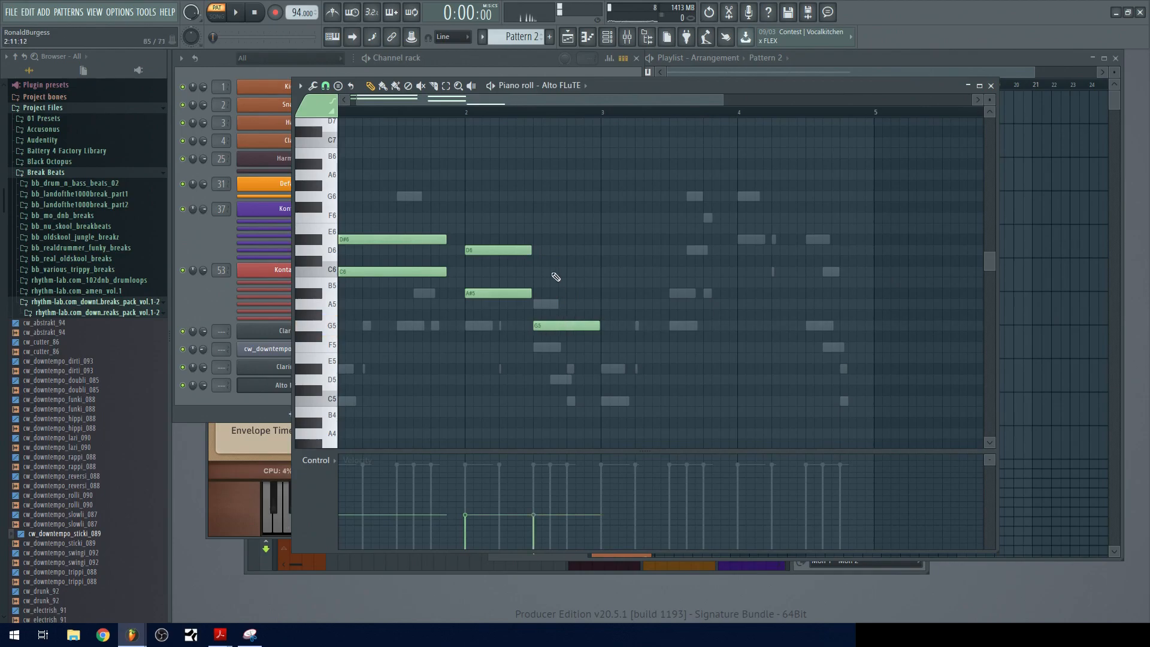
{"action": "left_click", "coordinate": [536, 250]}
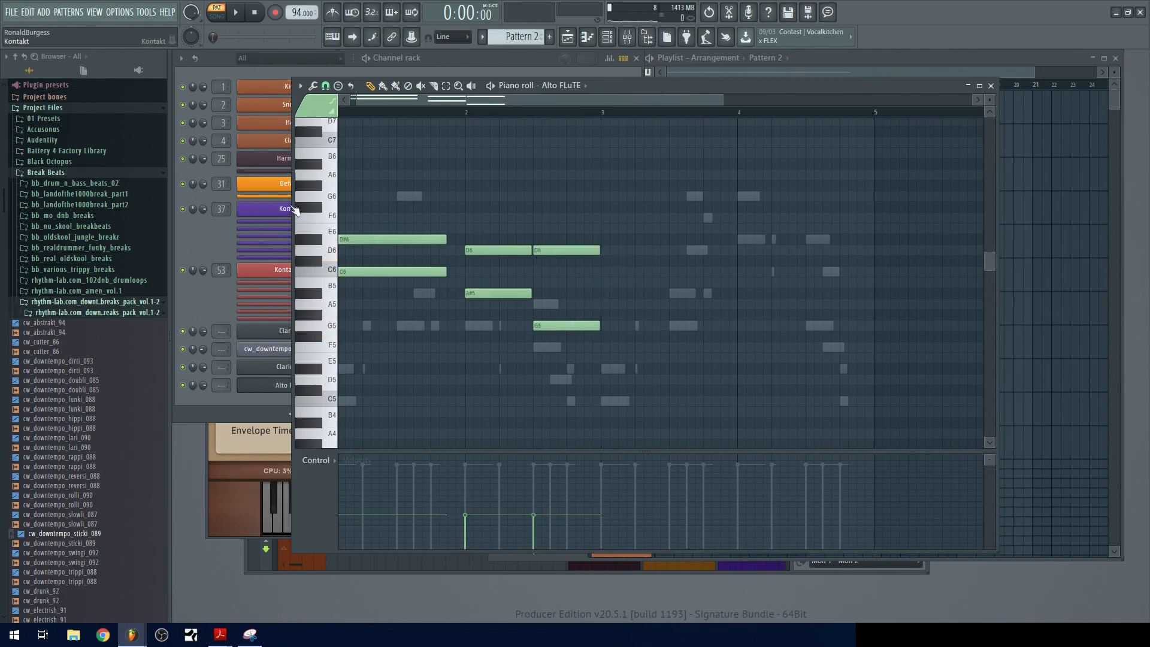
- Duplicate the flute notes of bars 1 and 2 into bars 3 and 4 and play the part
{"action": "left_click_drag", "start_coordinate": [388, 204], "coordinate": [644, 368]}
{"action": "mouse_move", "coordinate": [388, 269]}
{"action": "left_mouse_down"}
{"action": "mouse_move", "coordinate": [675, 292]}
{"action": "mouse_move", "coordinate": [653, 276]}
{"action": "mouse_move", "coordinate": [667, 266]}
{"action": "left_mouse_up"}
{"action": "scroll", "coordinate": [683, 252], "scroll_direction": "down", "scroll_amount": 3}
{"action": "left_click", "coordinate": [653, 212], "text": "ctrl"}
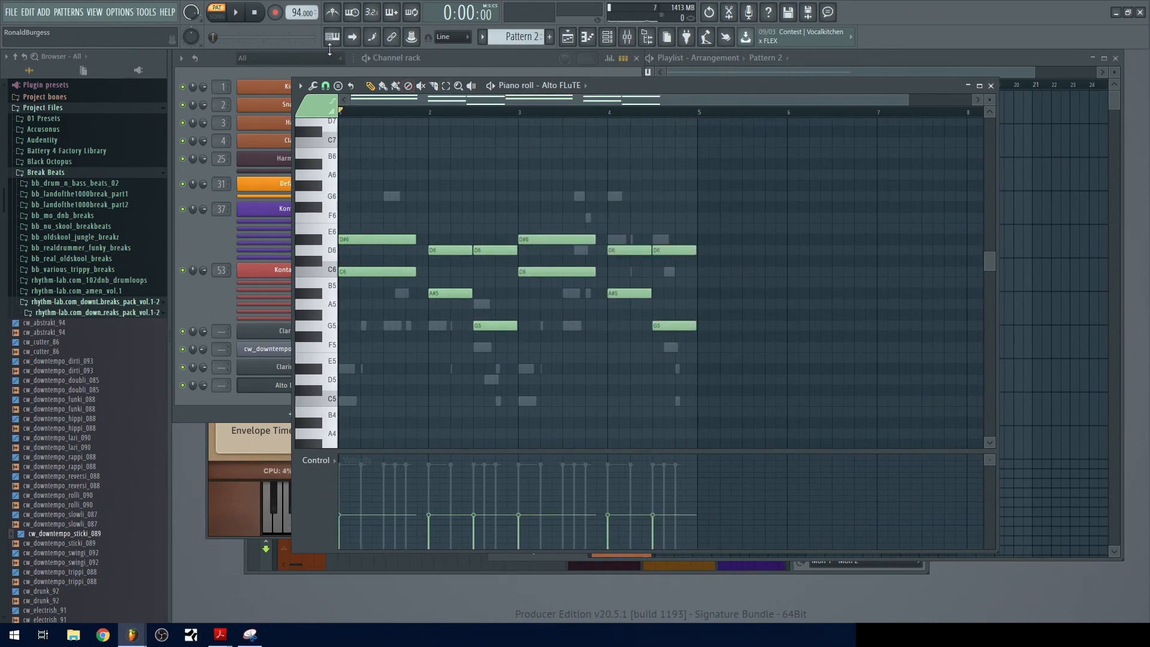
{"action": "key", "text": "space"}
{"action": "key", "text": "space"}
- Lower the velocities of all flute notes across the four bars to roughly 20% and play them back
{"action": "left_click", "coordinate": [214, 288]}
{"action": "mouse_move", "coordinate": [347, 516]}
{"action": "left_mouse_down"}
{"action": "mouse_move", "coordinate": [419, 532]}
{"action": "mouse_move", "coordinate": [655, 534]}
{"action": "left_mouse_up"}
{"action": "key", "text": "space"}
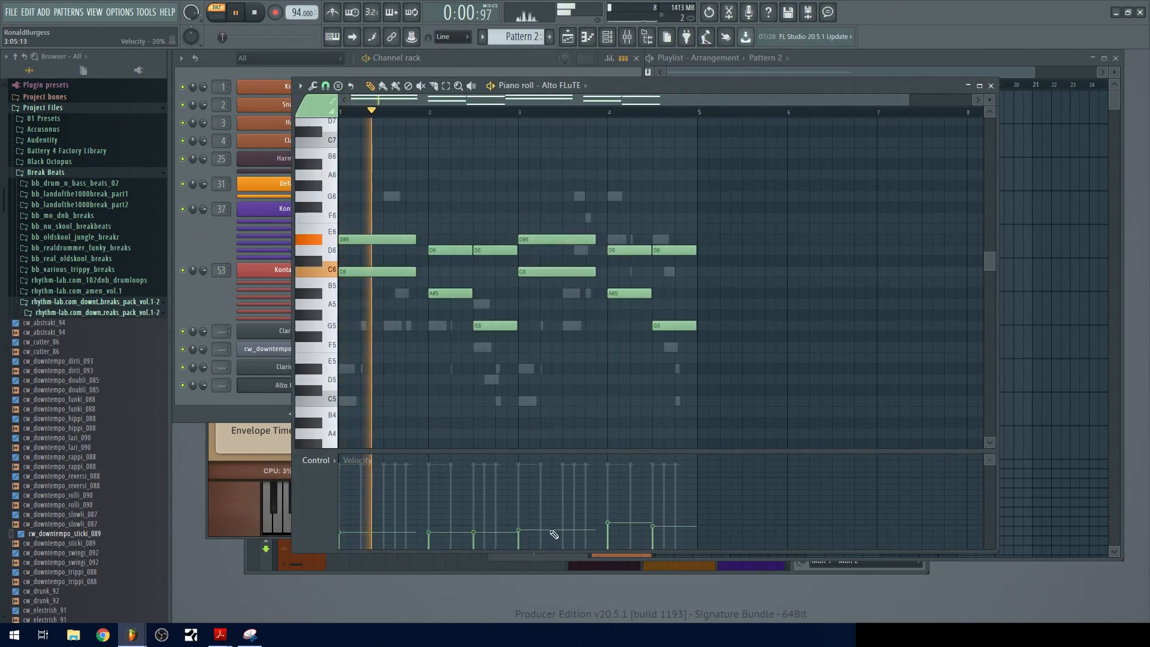
{"action": "key", "text": "space"}
- Open the Alto FLuTE channel's instrument, turn its Dynamics down slightly and try out its Expression control
{"action": "left_click", "coordinate": [206, 304]}
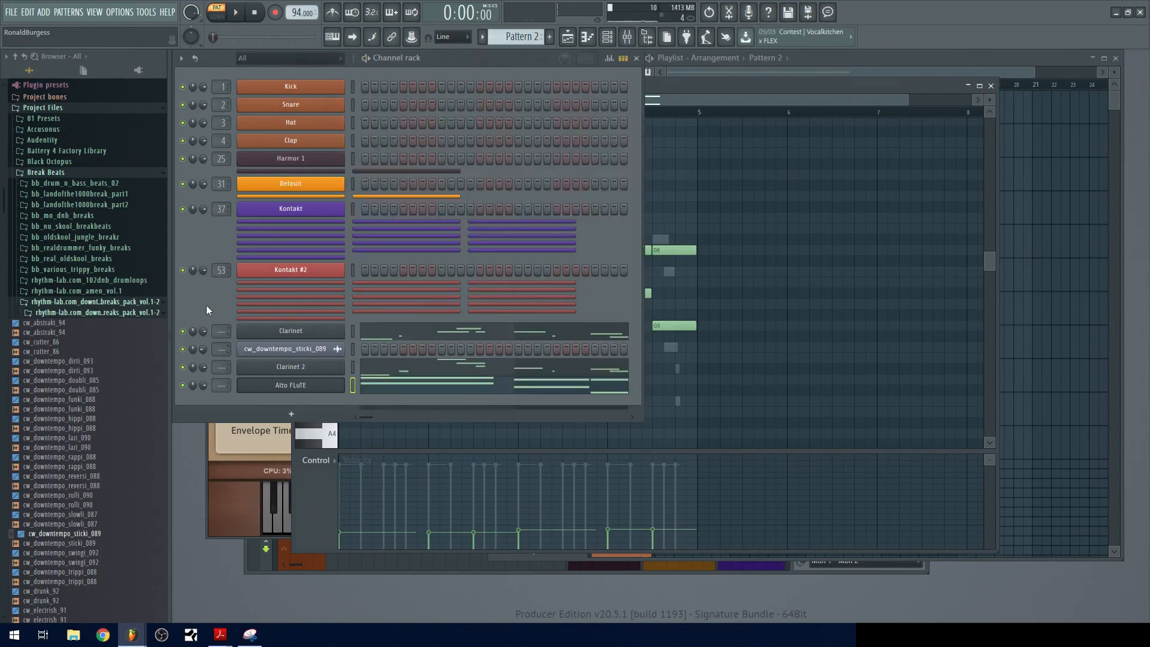
{"action": "left_click", "coordinate": [315, 384]}
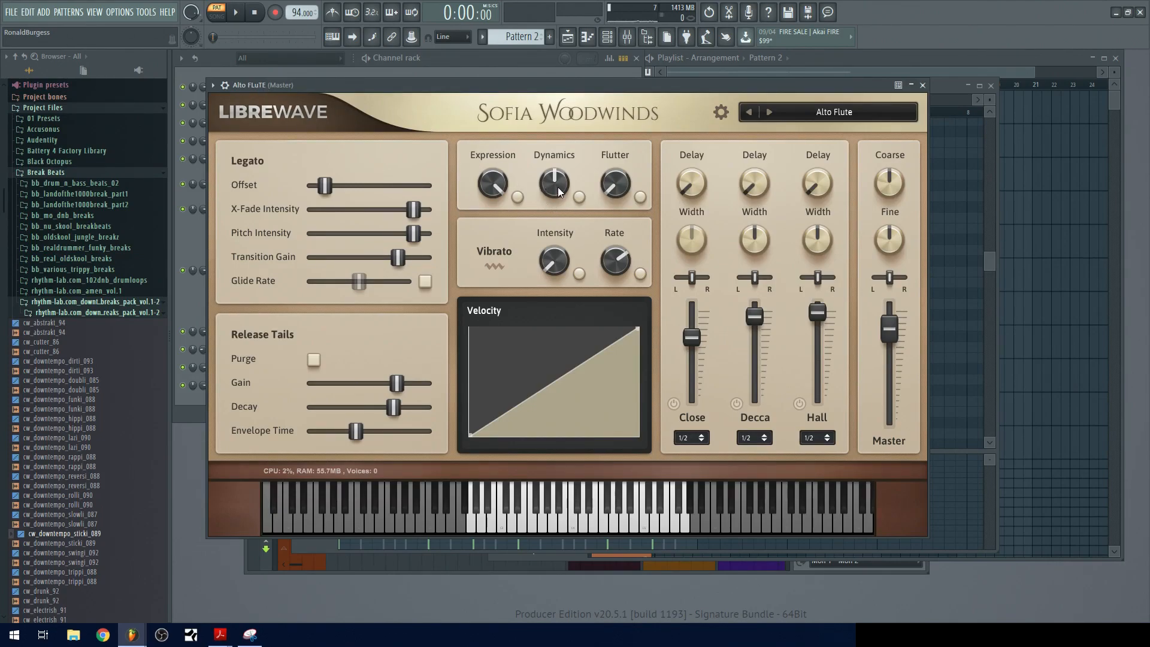
{"action": "left_click_drag", "start_coordinate": [552, 187], "coordinate": [552, 242]}
{"action": "left_click_drag", "start_coordinate": [486, 186], "coordinate": [497, 243]}
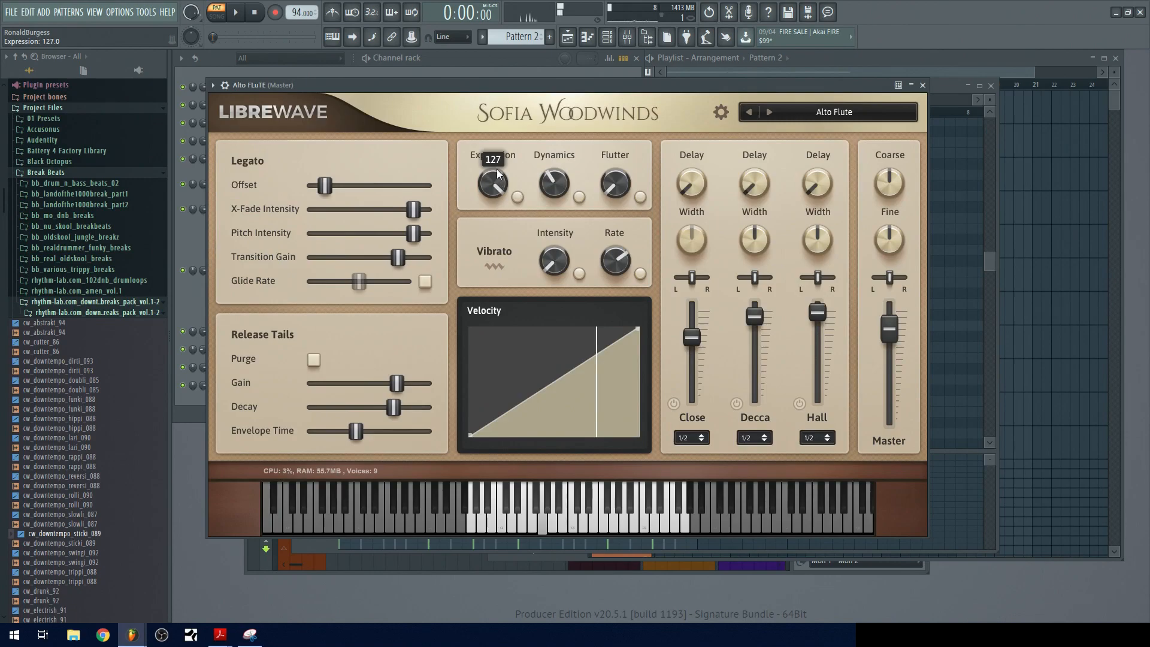
- Browse the Alto Flute instrument's parameters and open the Dynamics parameter's events for editing in the piano roll
{"action": "left_click", "coordinate": [215, 87]}
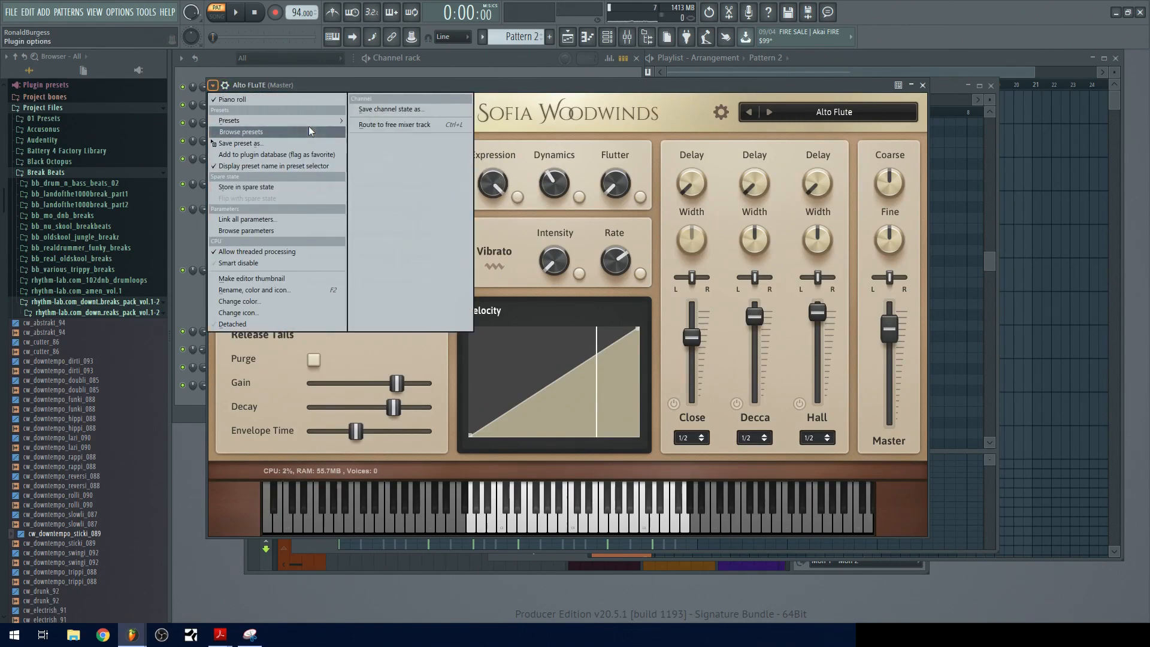
{"action": "left_click", "coordinate": [304, 231]}
{"action": "left_click", "coordinate": [558, 188]}
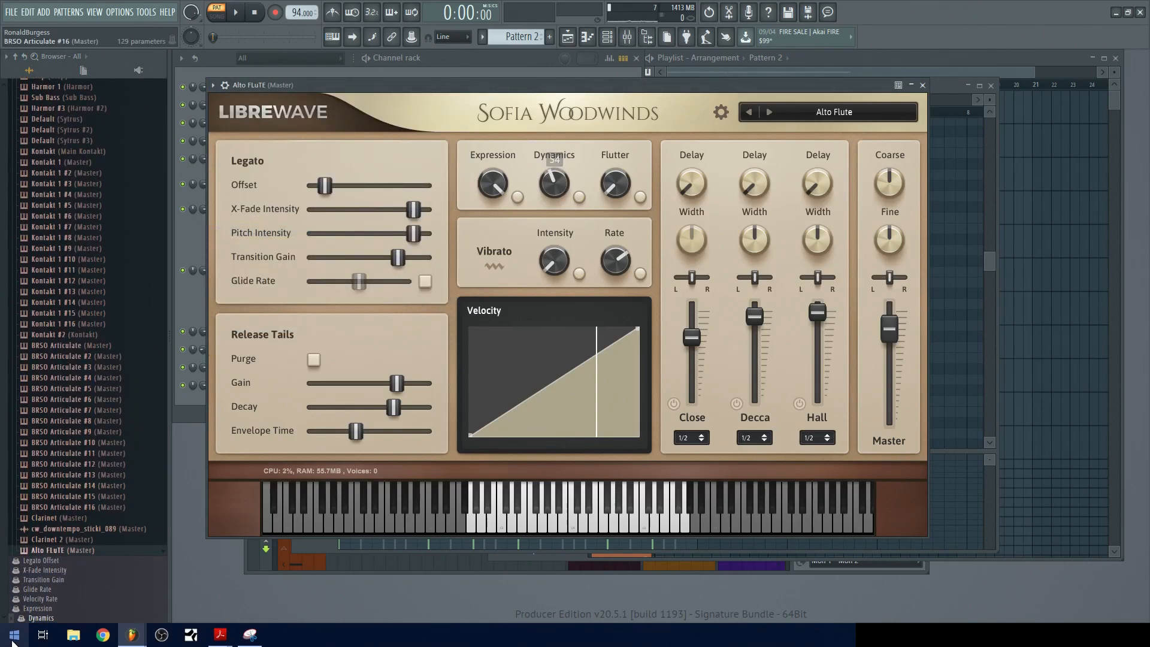
{"action": "right_click", "coordinate": [42, 619]}
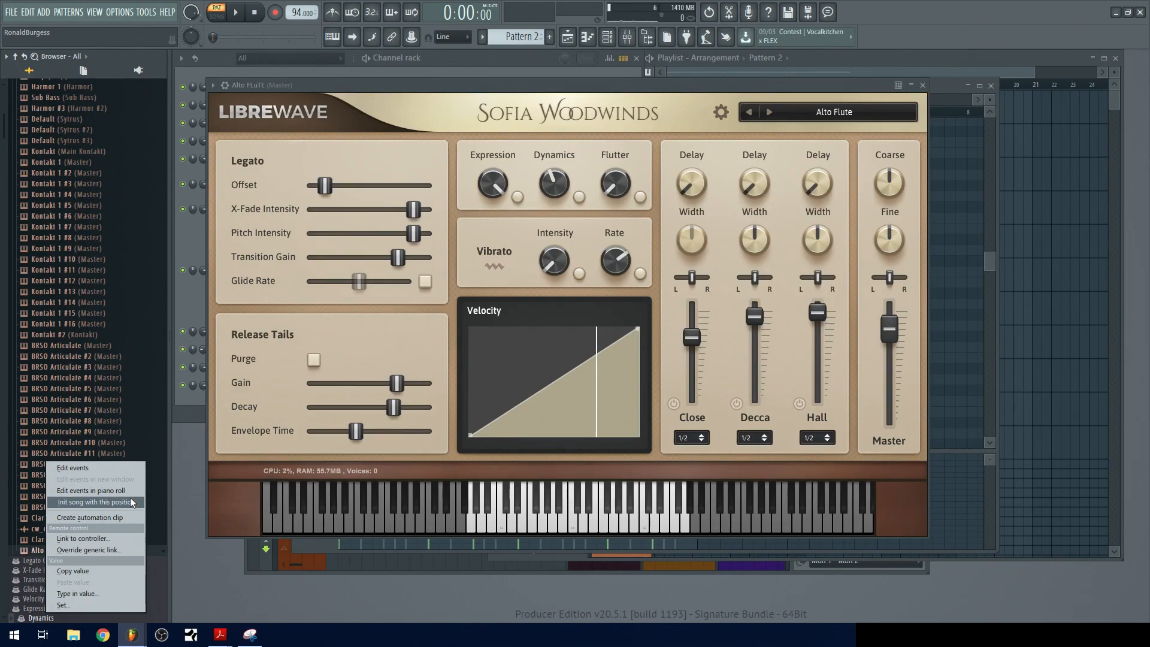
{"action": "left_click", "coordinate": [103, 492]}
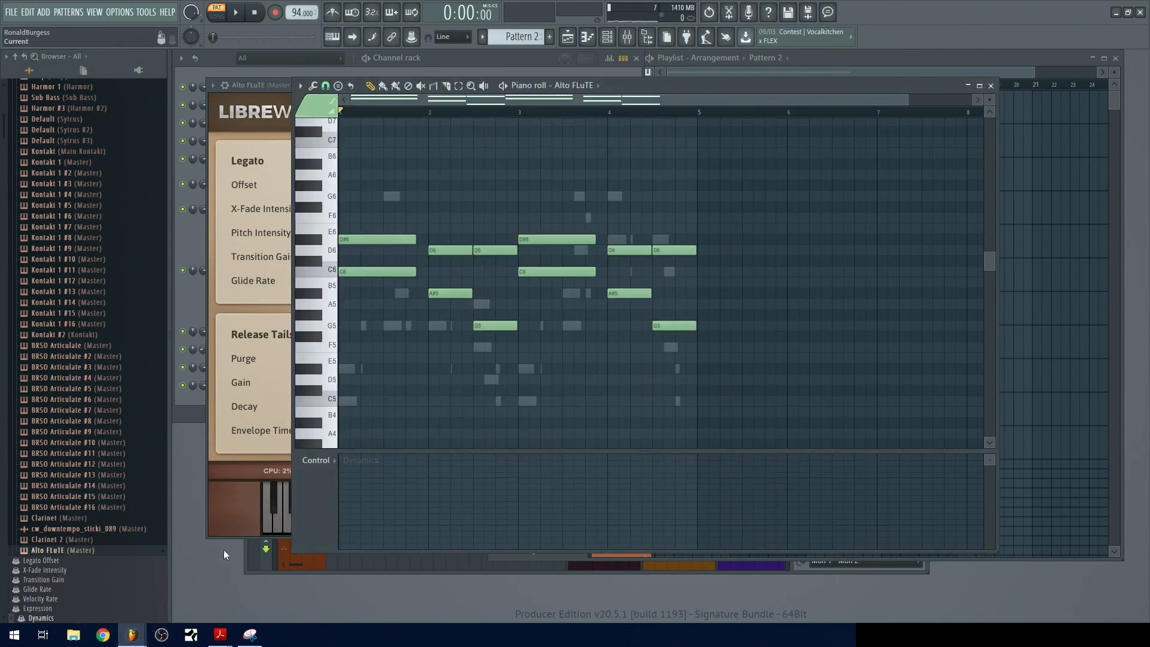
- Draw a Dynamics curve for the flute, keep it at about 8% at the start of bar 1 and play it back
{"action": "scroll", "coordinate": [129, 546], "scroll_direction": "down", "scroll_amount": 4}
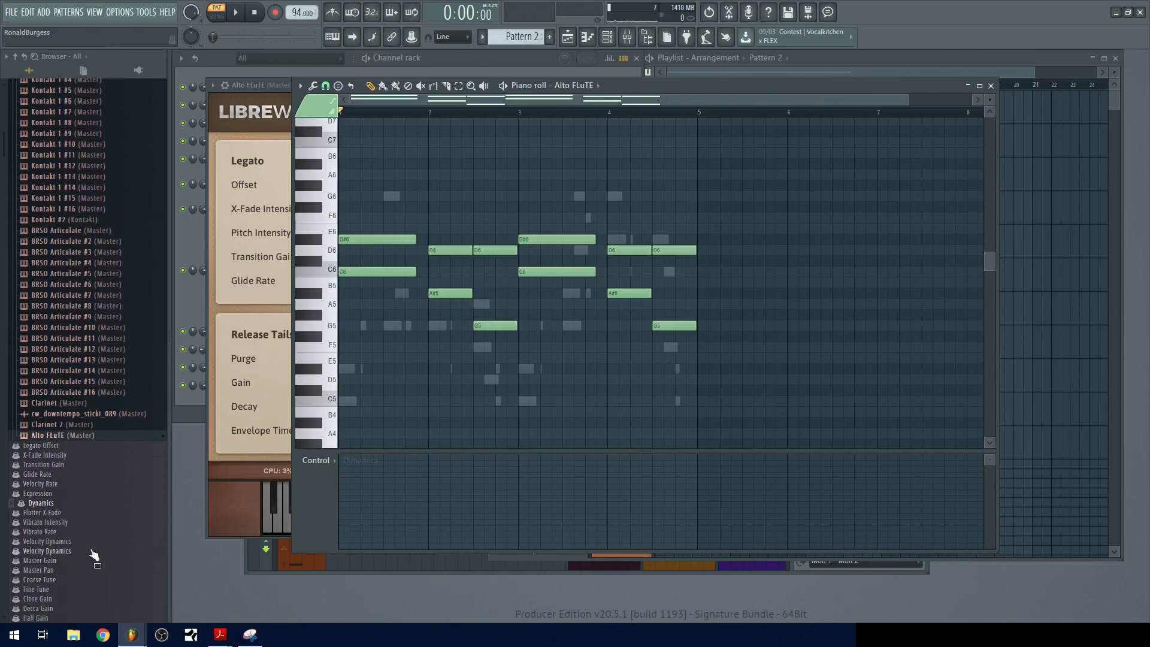
{"action": "mouse_move", "coordinate": [379, 527]}
{"action": "left_mouse_down"}
{"action": "mouse_move", "coordinate": [339, 526]}
{"action": "mouse_move", "coordinate": [569, 520]}
{"action": "left_mouse_up"}
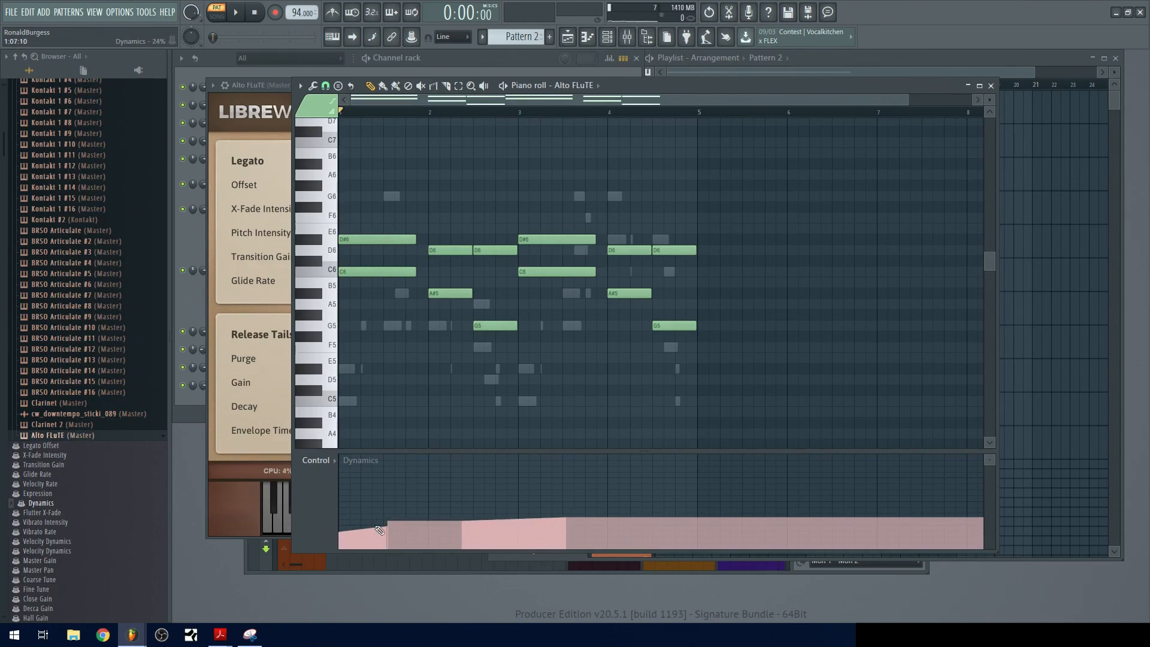
{"action": "left_click_drag", "start_coordinate": [379, 530], "coordinate": [399, 529]}
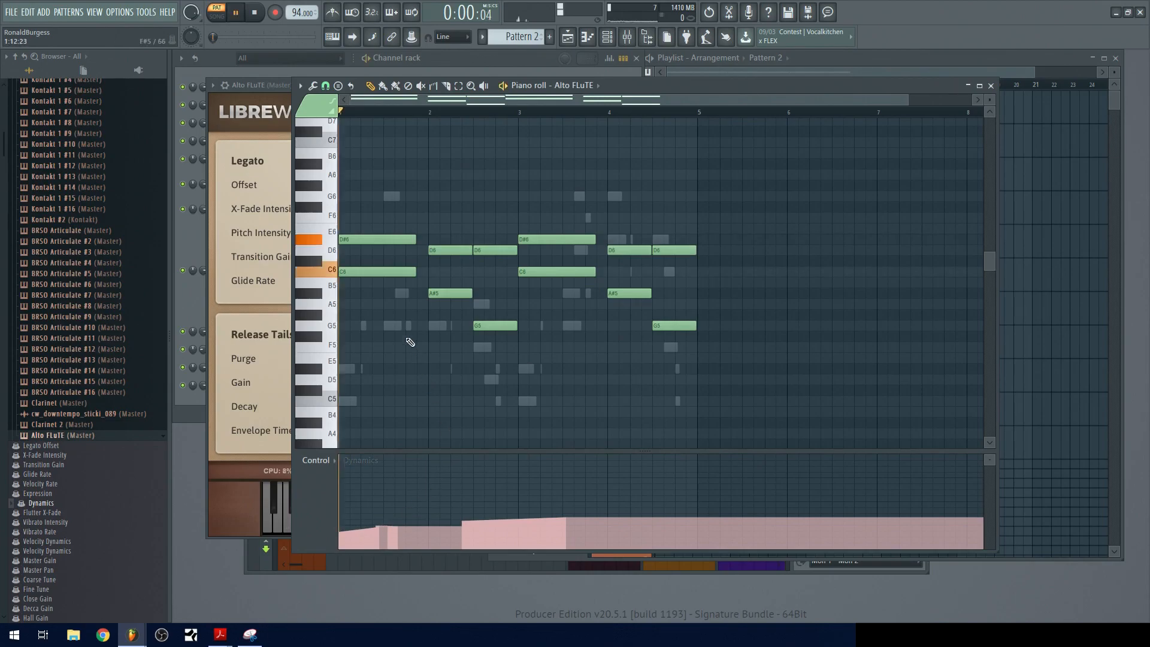
{"action": "mouse_move", "coordinate": [376, 527]}
{"action": "left_mouse_down"}
{"action": "mouse_move", "coordinate": [339, 542]}
{"action": "mouse_move", "coordinate": [363, 546]}
{"action": "left_mouse_up"}
{"action": "key", "text": "space"}
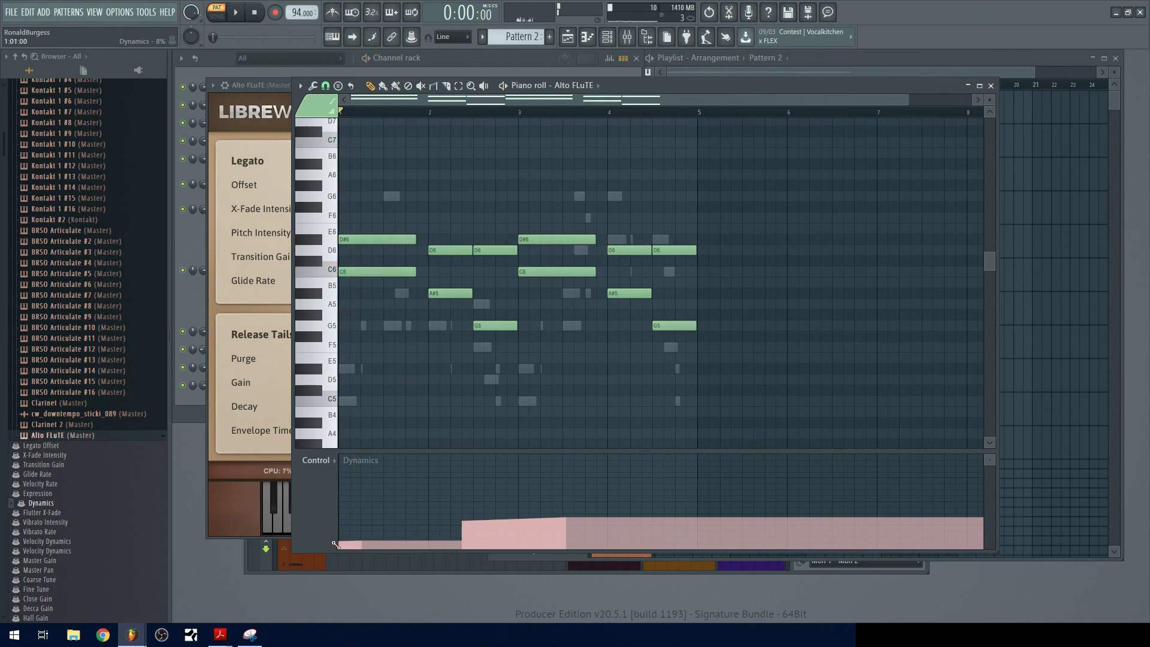
{"action": "key", "text": "space"}
{"action": "key", "text": "space"}
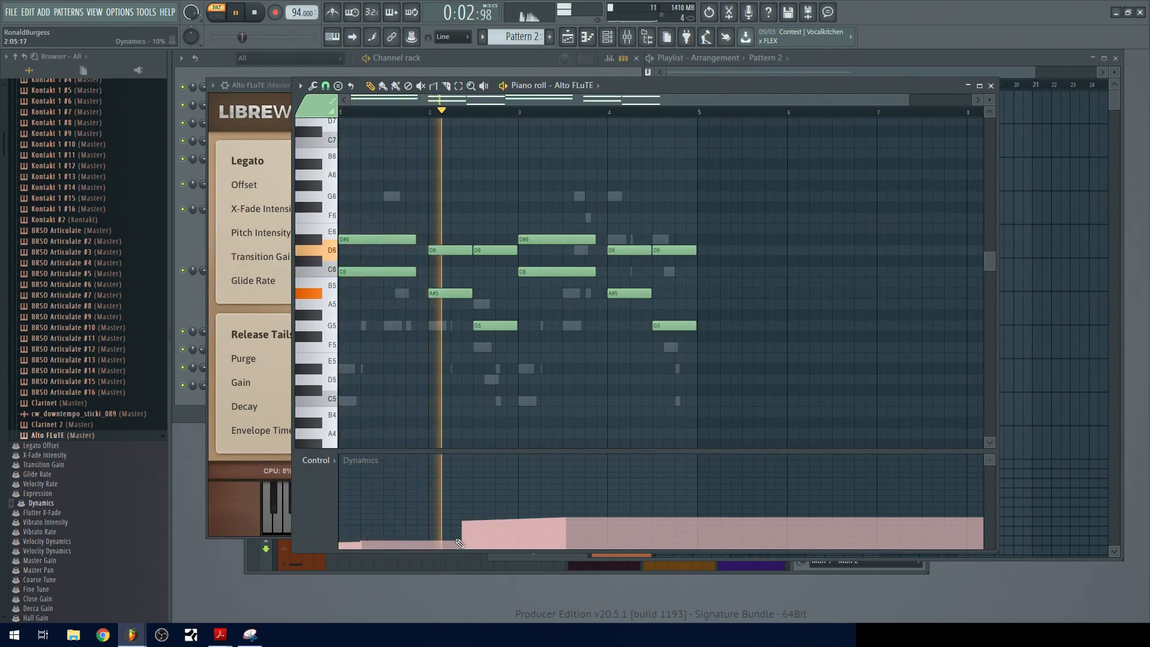
- Lower the Dynamics curve from bar 2 onward, shape swells in bars 3 and 4, and start bar 1 with a soft rise
{"action": "left_click_drag", "start_coordinate": [459, 541], "coordinate": [612, 537]}
{"action": "key", "text": "space"}
{"action": "left_click_drag", "start_coordinate": [527, 541], "coordinate": [544, 536]}
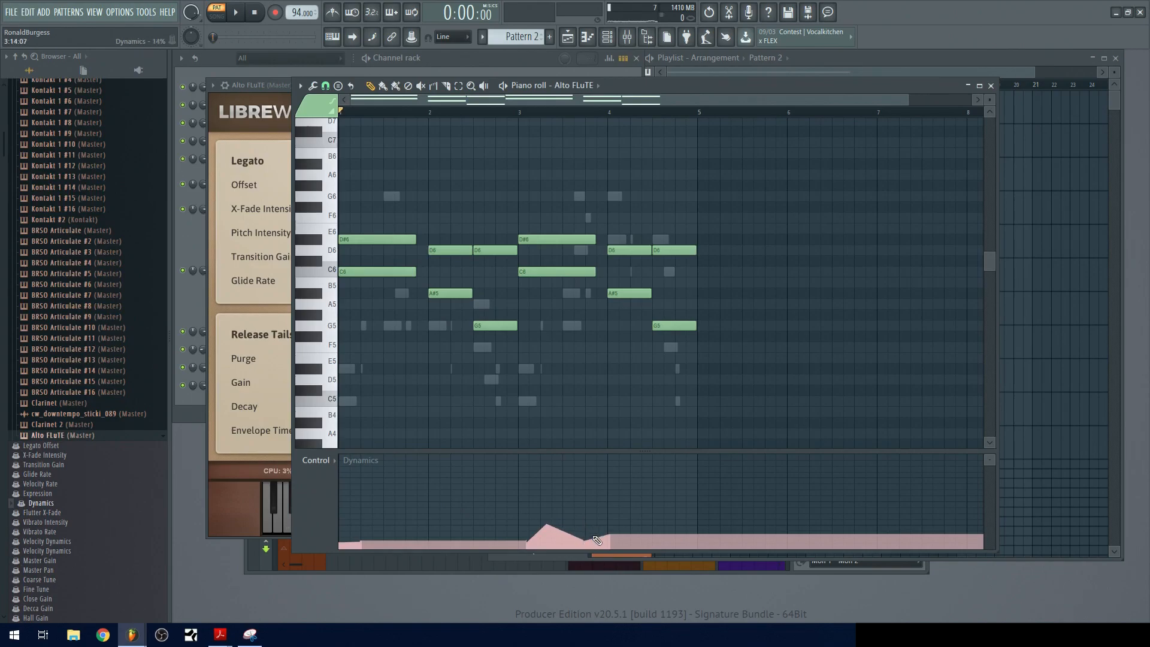
{"action": "mouse_move", "coordinate": [605, 541]}
{"action": "left_mouse_down"}
{"action": "mouse_move", "coordinate": [662, 533]}
{"action": "mouse_move", "coordinate": [697, 546]}
{"action": "left_mouse_up"}
{"action": "left_click_drag", "start_coordinate": [388, 548], "coordinate": [376, 545]}
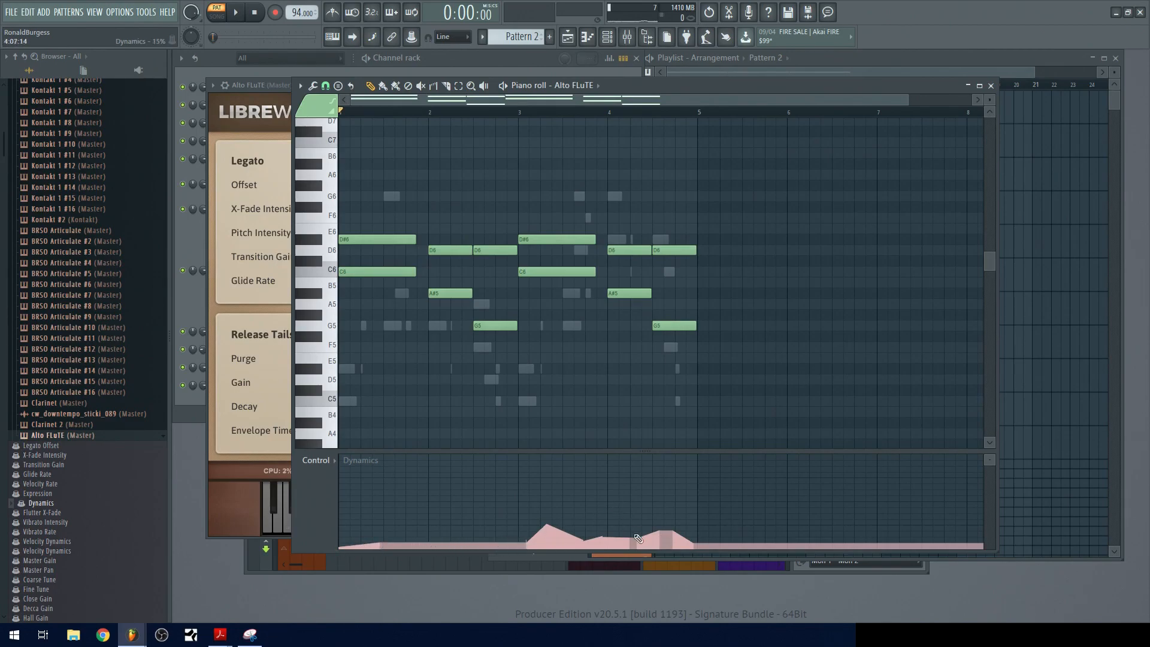
- Play the flute part, draw two Dynamics swells in bar 2 and play the pattern again
{"action": "key", "text": "space"}
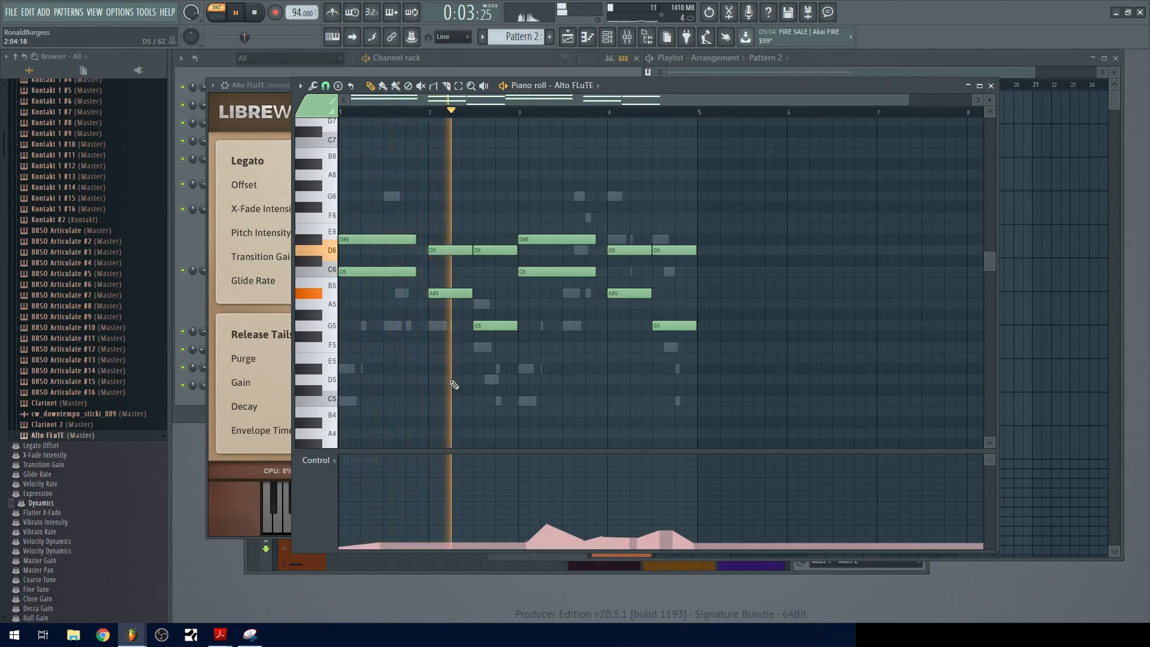
{"action": "key", "text": "space"}
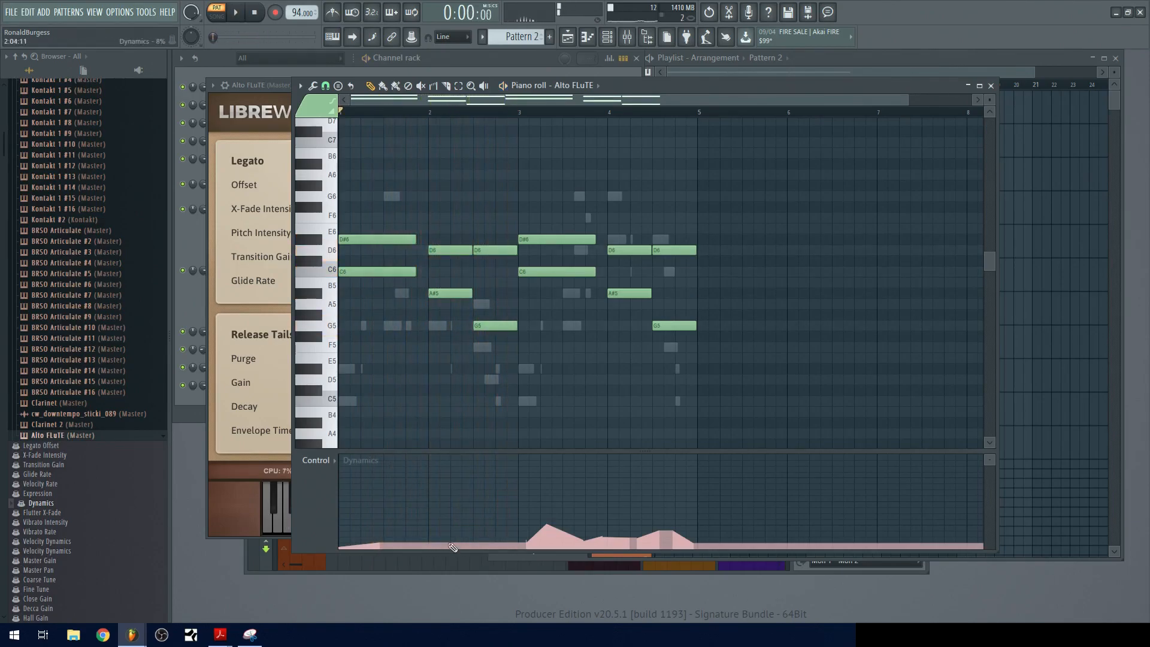
{"action": "mouse_move", "coordinate": [444, 544]}
{"action": "left_mouse_down"}
{"action": "mouse_move", "coordinate": [452, 531]}
{"action": "mouse_move", "coordinate": [471, 547]}
{"action": "mouse_move", "coordinate": [506, 532]}
{"action": "mouse_move", "coordinate": [519, 541]}
{"action": "left_mouse_up"}
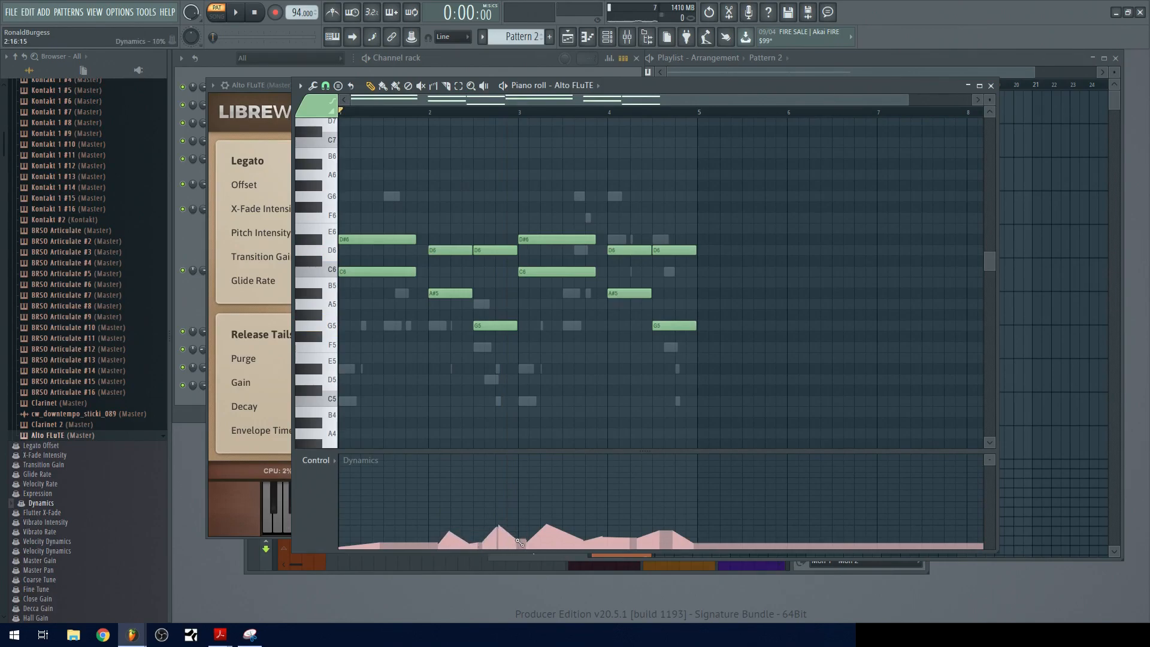
{"action": "key", "text": "space"}
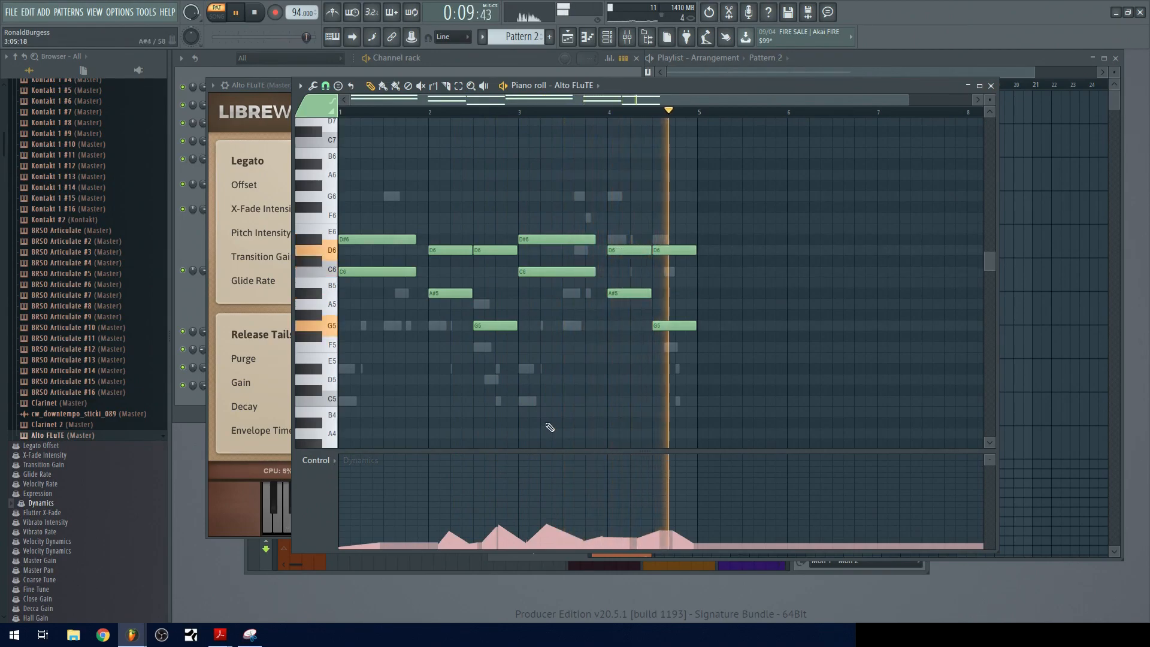
- Close the flute's piano roll and instrument, switch to song mode with the playhead at bar 5, and bring up the channel rack
{"action": "left_click", "coordinate": [990, 85]}
{"action": "left_click", "coordinate": [857, 59]}
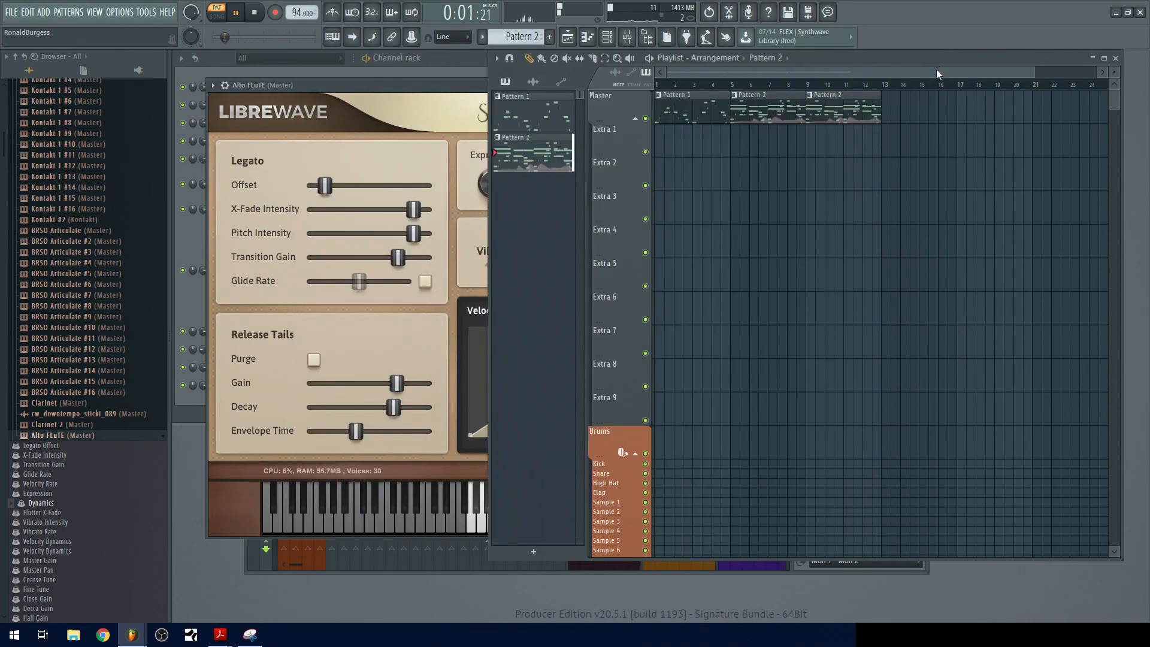
{"action": "key", "text": "space"}
{"action": "left_click", "coordinate": [739, 88]}
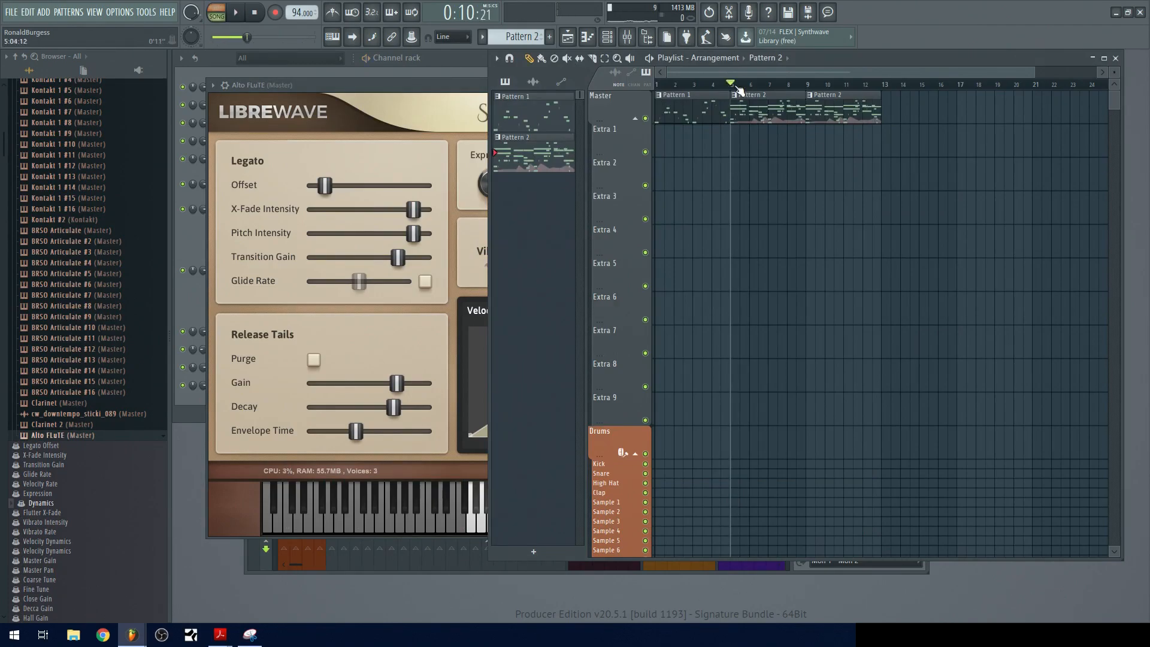
{"action": "left_click", "coordinate": [404, 114]}
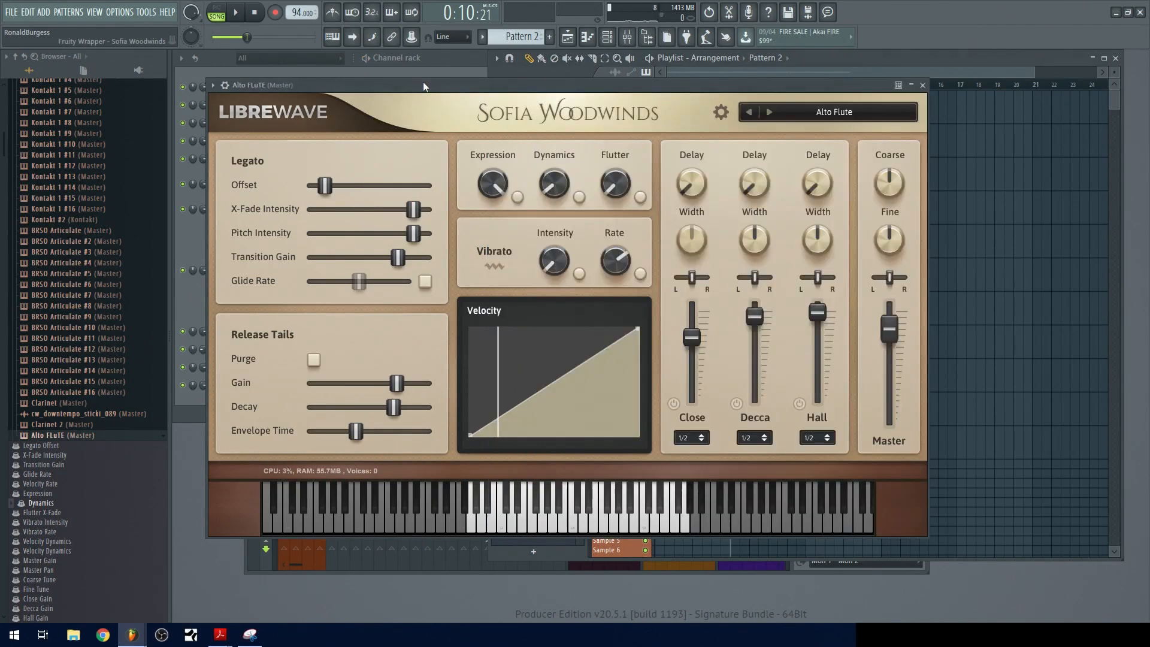
{"action": "left_click", "coordinate": [923, 85]}
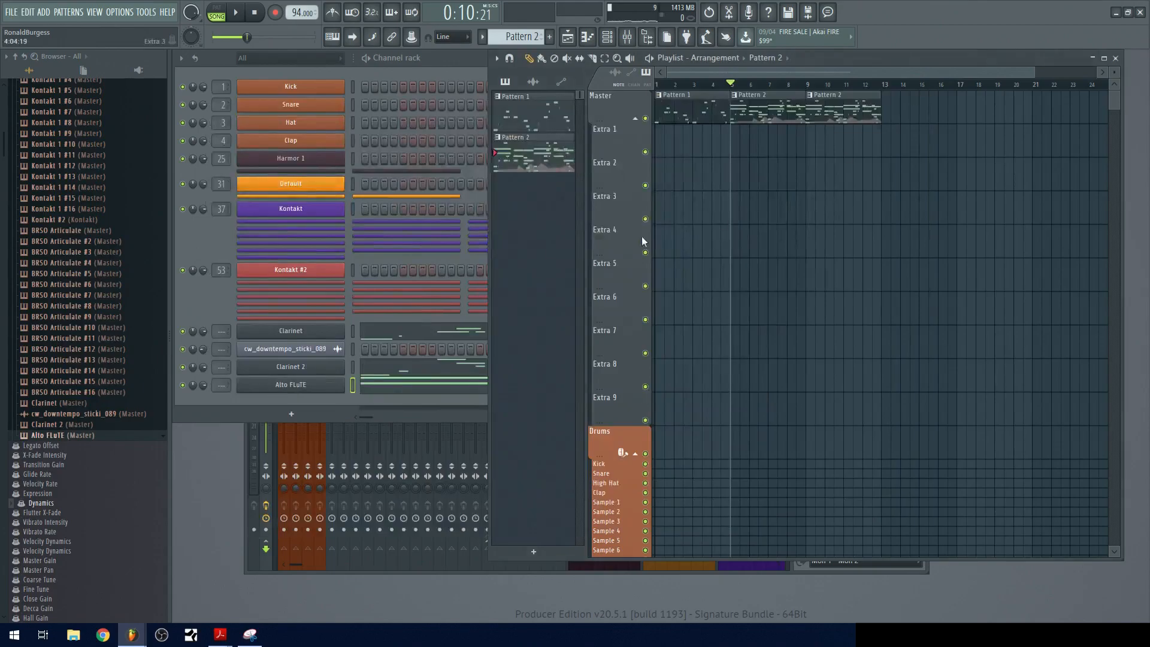
{"action": "left_click", "coordinate": [203, 309]}
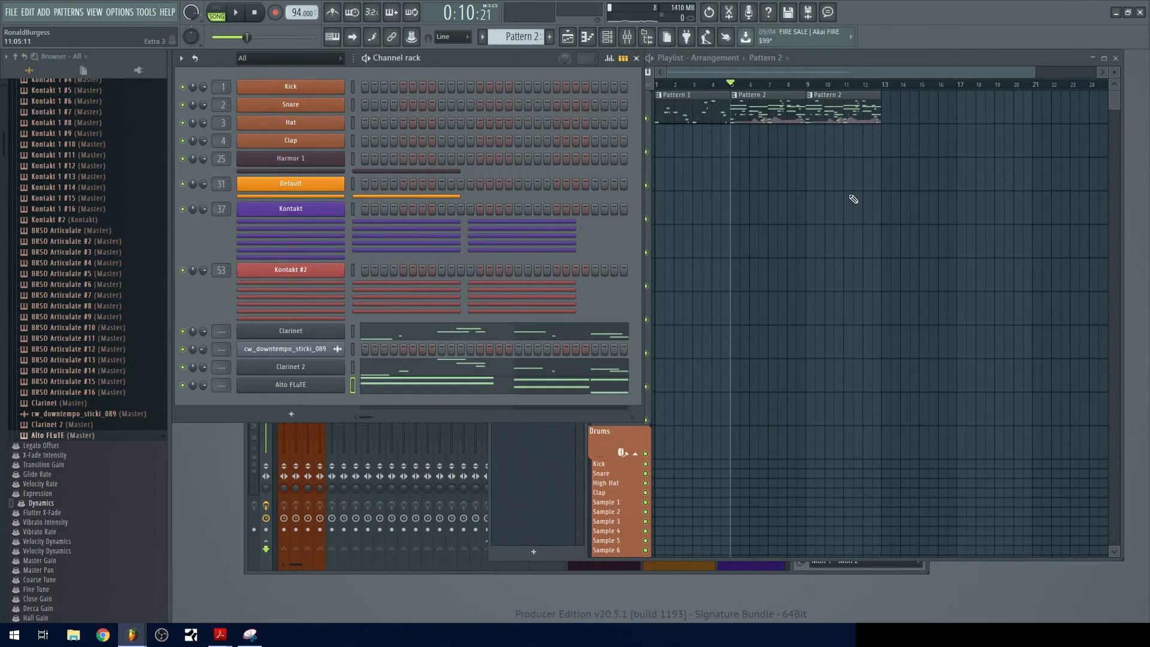
- Save the project as DA Good Stuff
{"action": "key", "text": "ctrl+s"}
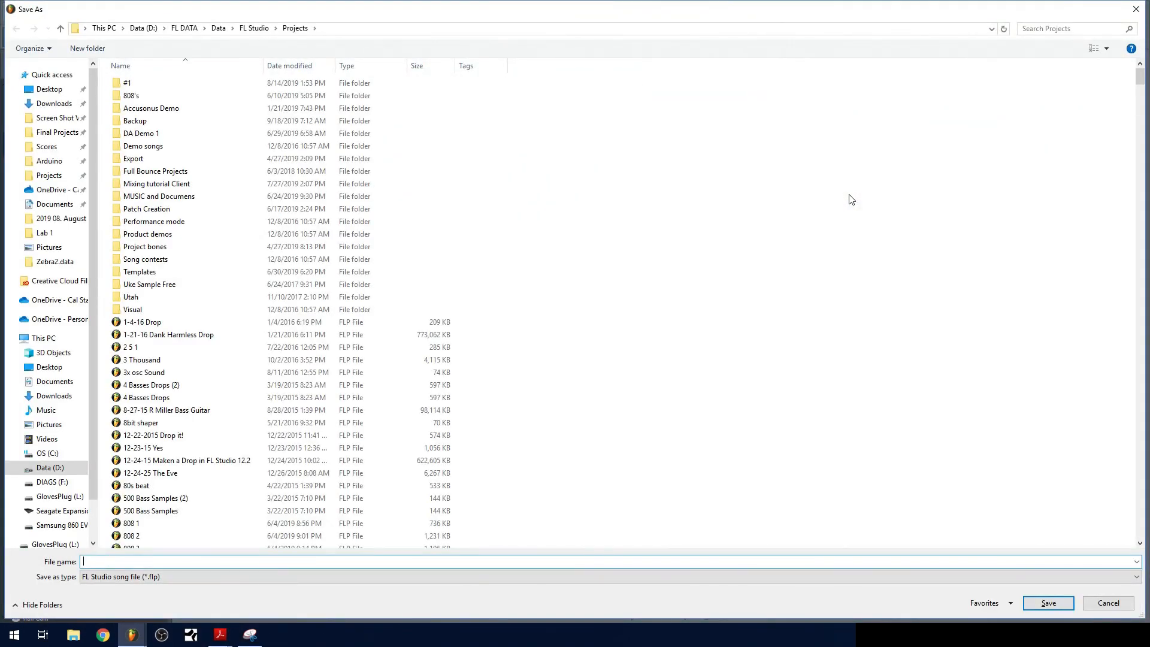
{"action": "type", "text": "DA Good Stuff"}
{"action": "key", "text": "Return"}
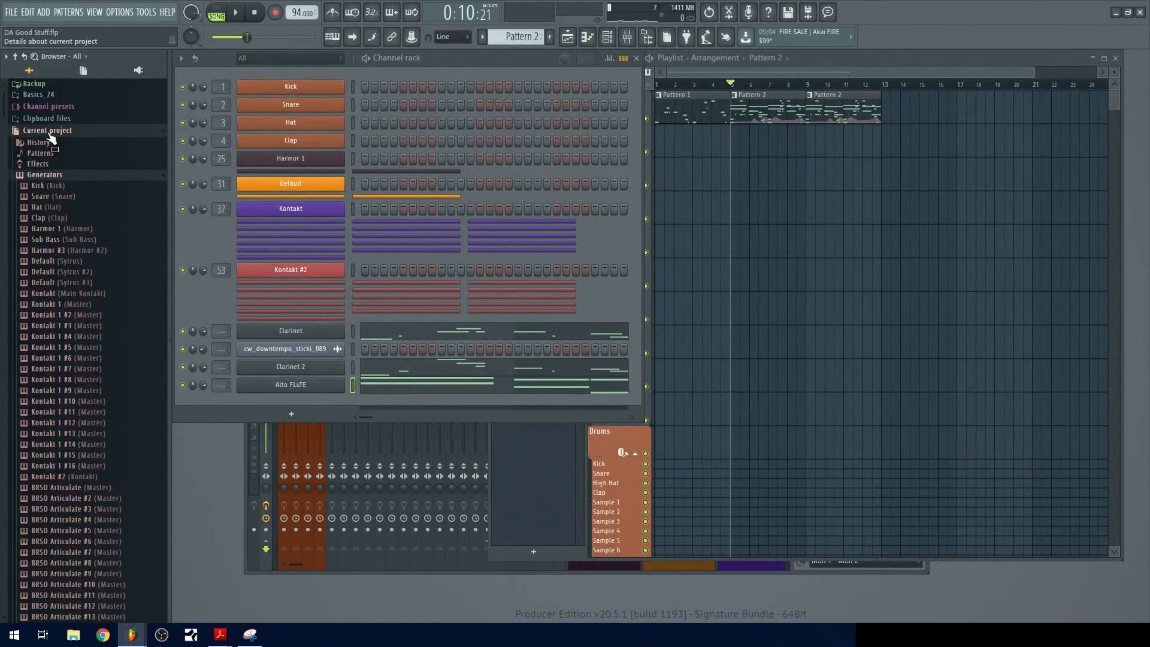
- Collapse the expanded folders in the file browser, including the current project, the Break Beats folder and Project Files
{"action": "left_click", "coordinate": [84, 73]}
{"action": "left_click", "coordinate": [39, 75]}
{"action": "left_click", "coordinate": [62, 132]}
{"action": "scroll", "coordinate": [79, 158], "scroll_direction": "down", "scroll_amount": 10}
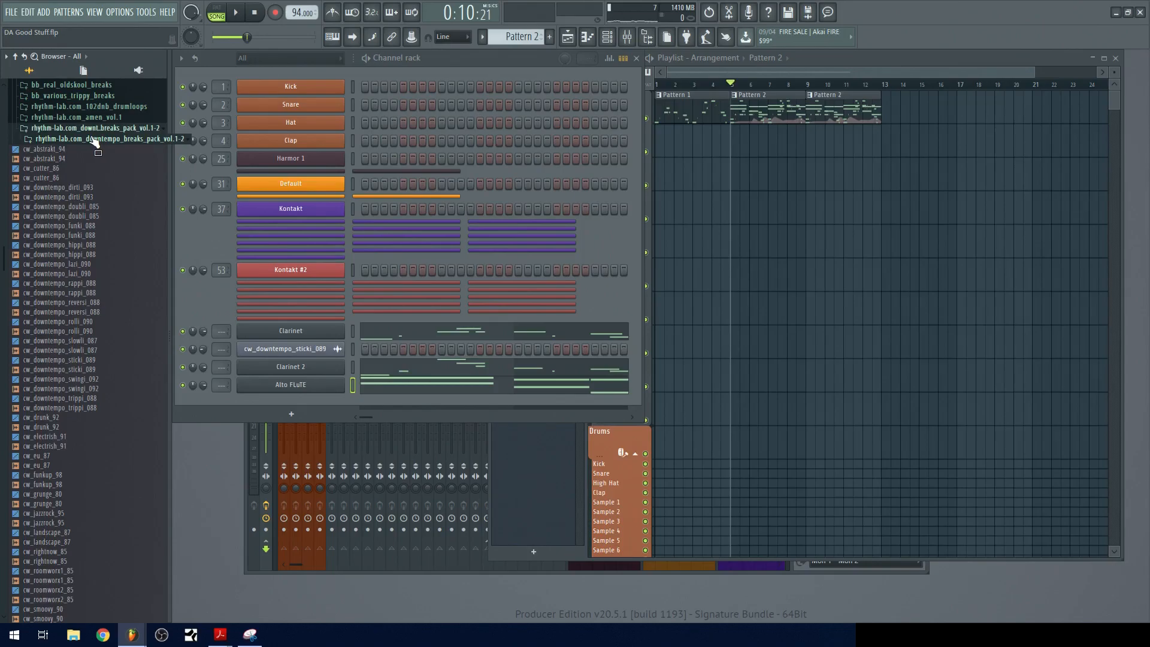
{"action": "left_click", "coordinate": [94, 139]}
{"action": "scroll", "coordinate": [71, 335], "scroll_direction": "up", "scroll_amount": 10}
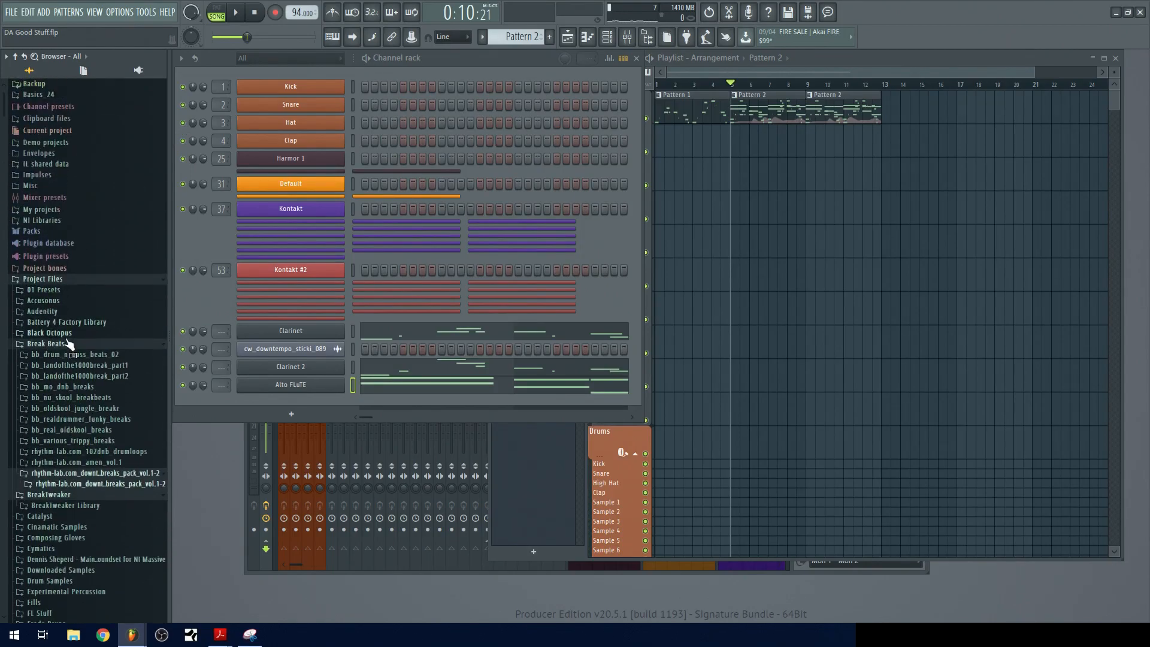
{"action": "left_click", "coordinate": [67, 343]}
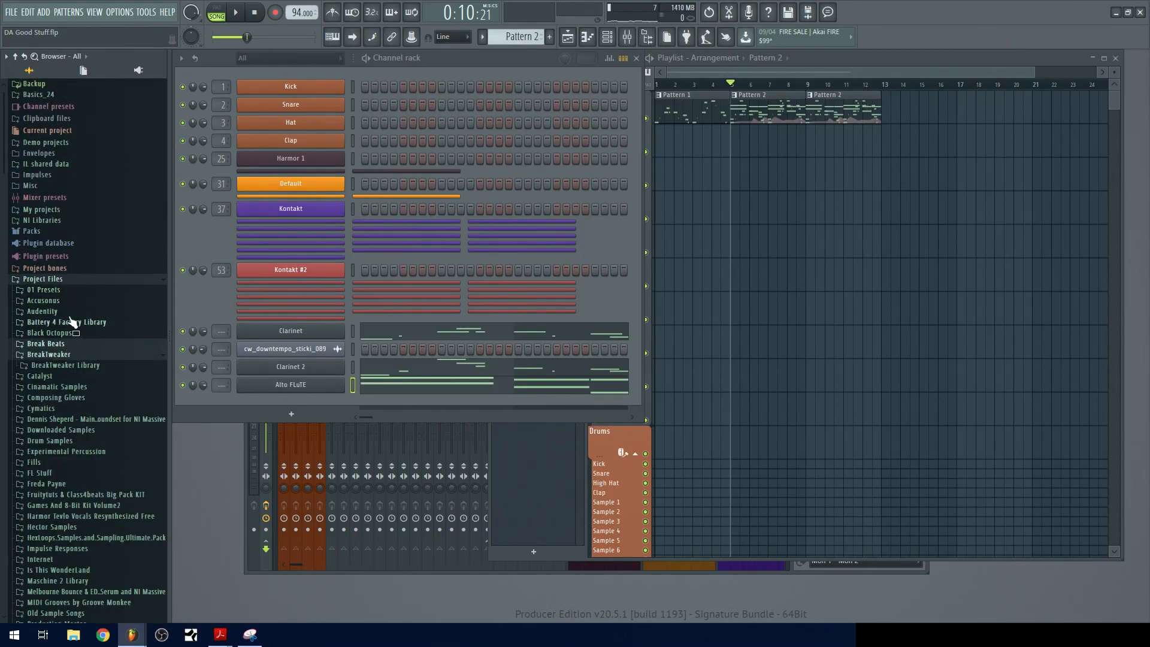
{"action": "left_click", "coordinate": [69, 279]}
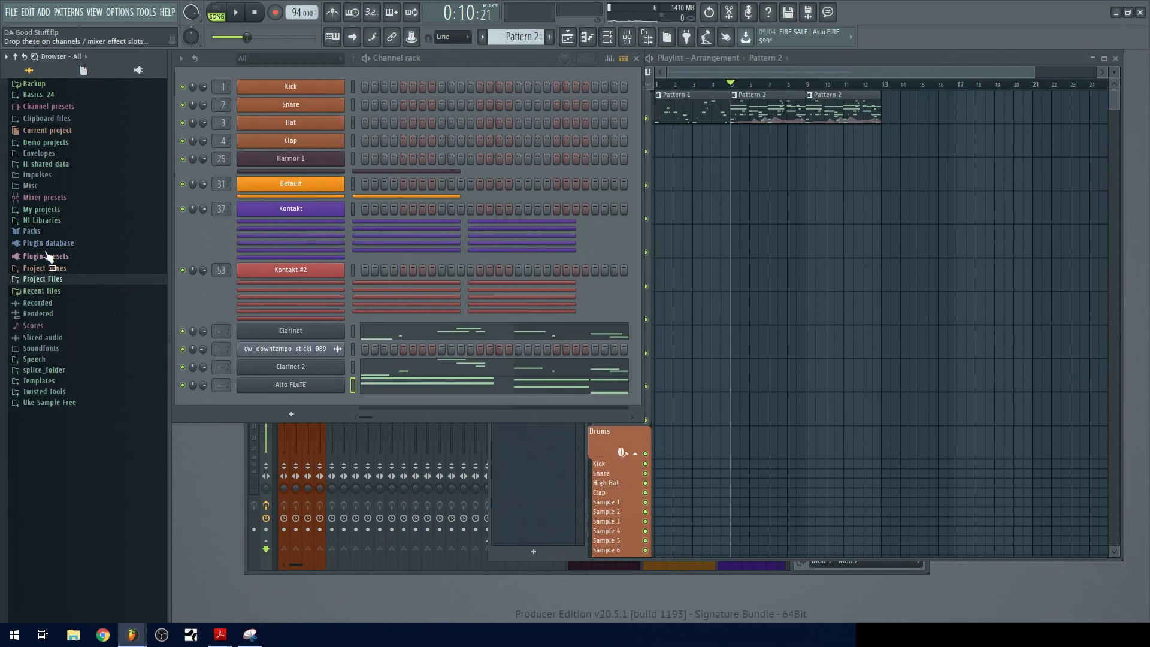
- Open the Drums folder inside Samples of the Drop Squad library, under NI Libraries in the file browser
{"action": "left_click", "coordinate": [56, 221]}
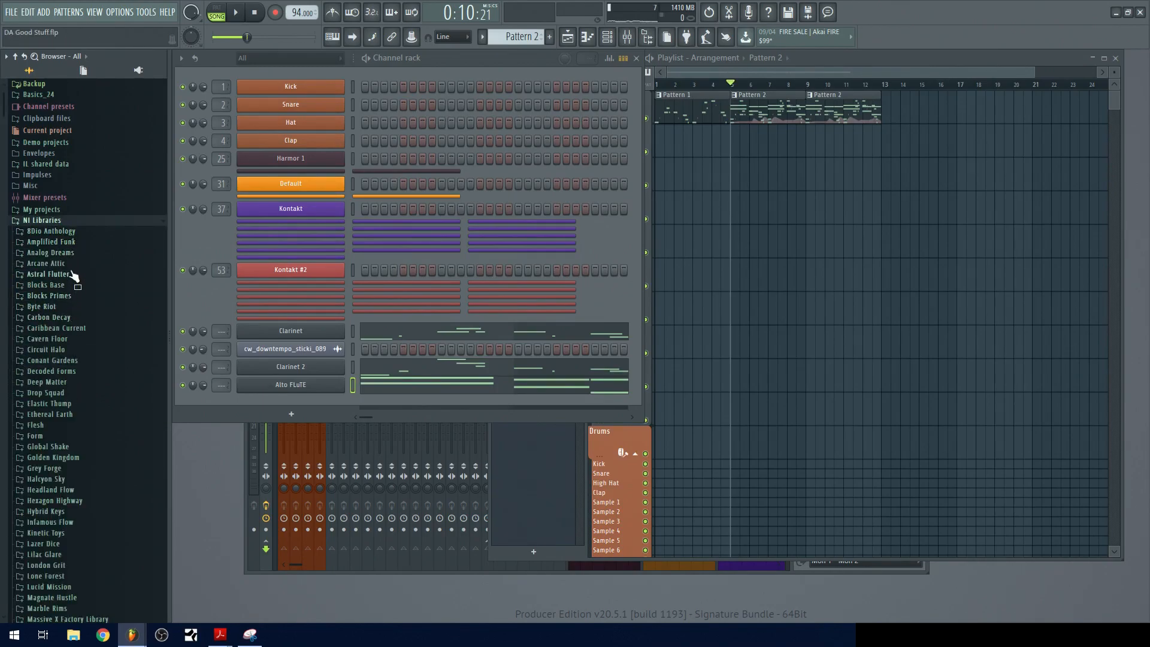
{"action": "scroll", "coordinate": [75, 293], "scroll_direction": "down", "scroll_amount": 2}
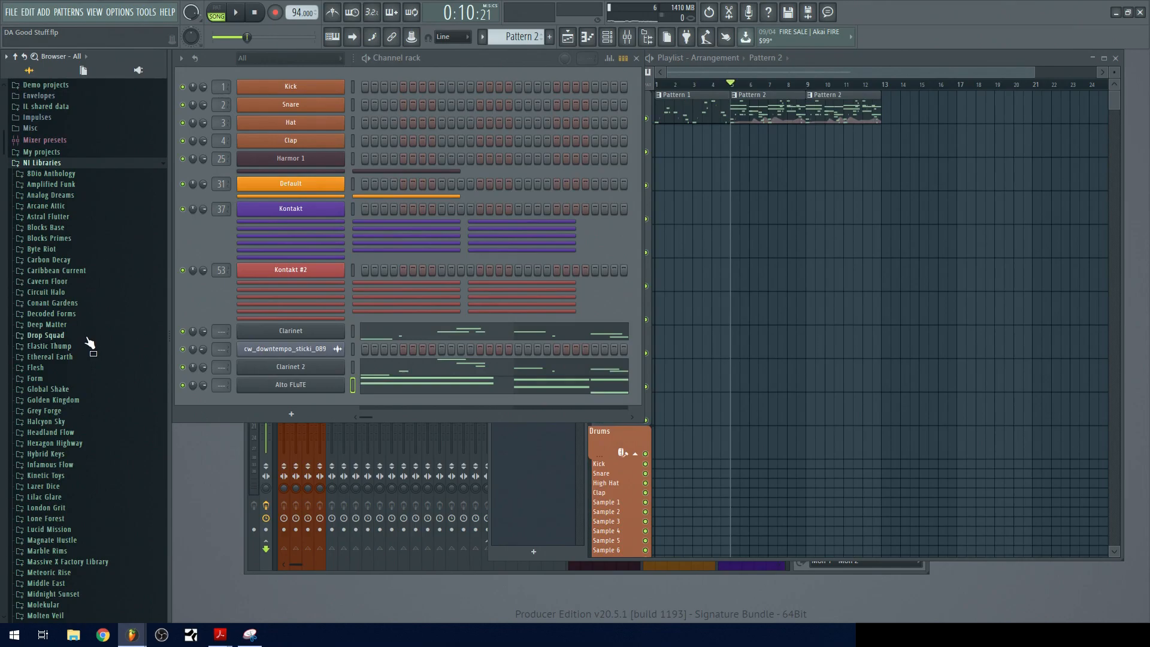
{"action": "left_click", "coordinate": [88, 337]}
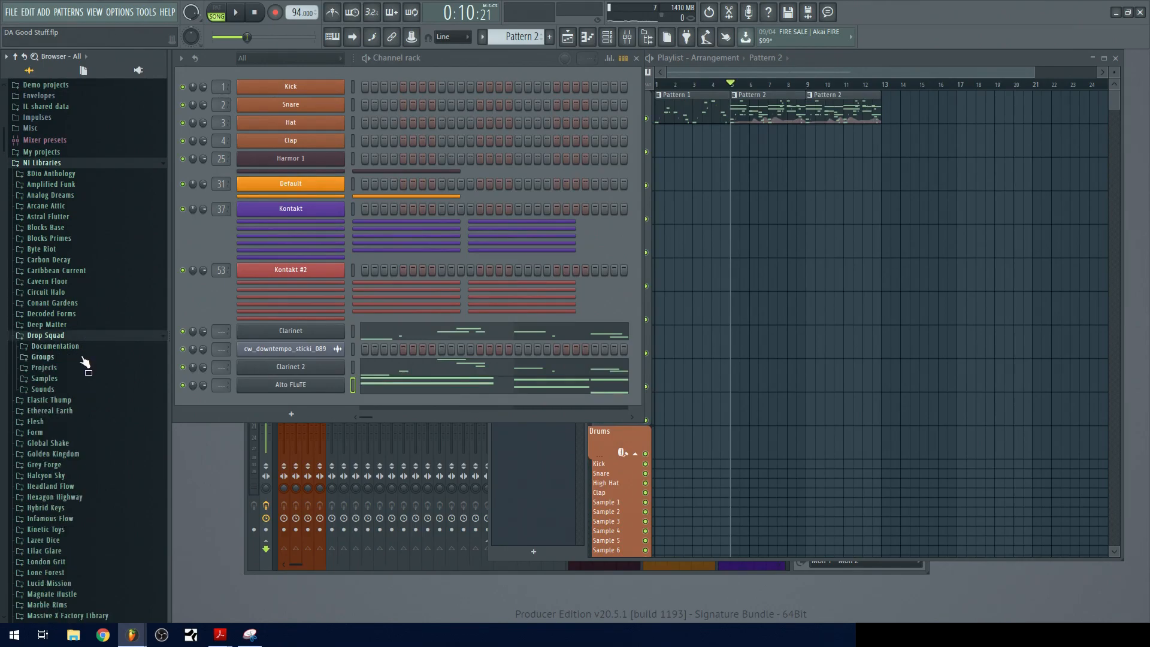
{"action": "left_click", "coordinate": [84, 379]}
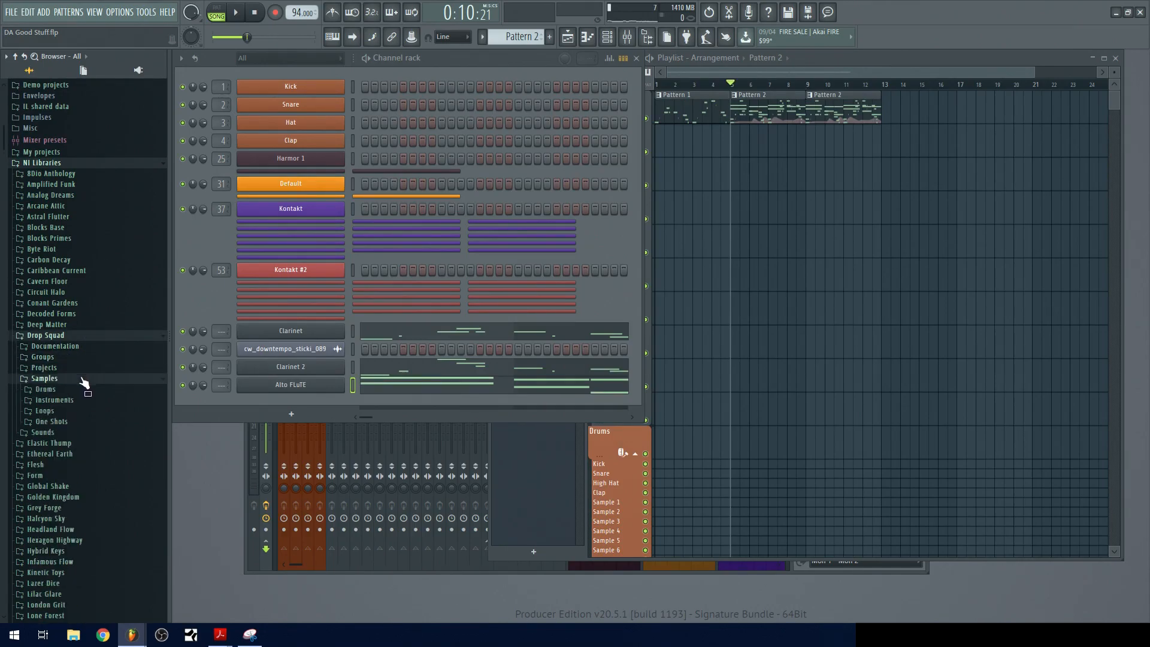
{"action": "left_click", "coordinate": [82, 390]}
{"action": "scroll", "coordinate": [80, 402], "scroll_direction": "down", "scroll_amount": 2}
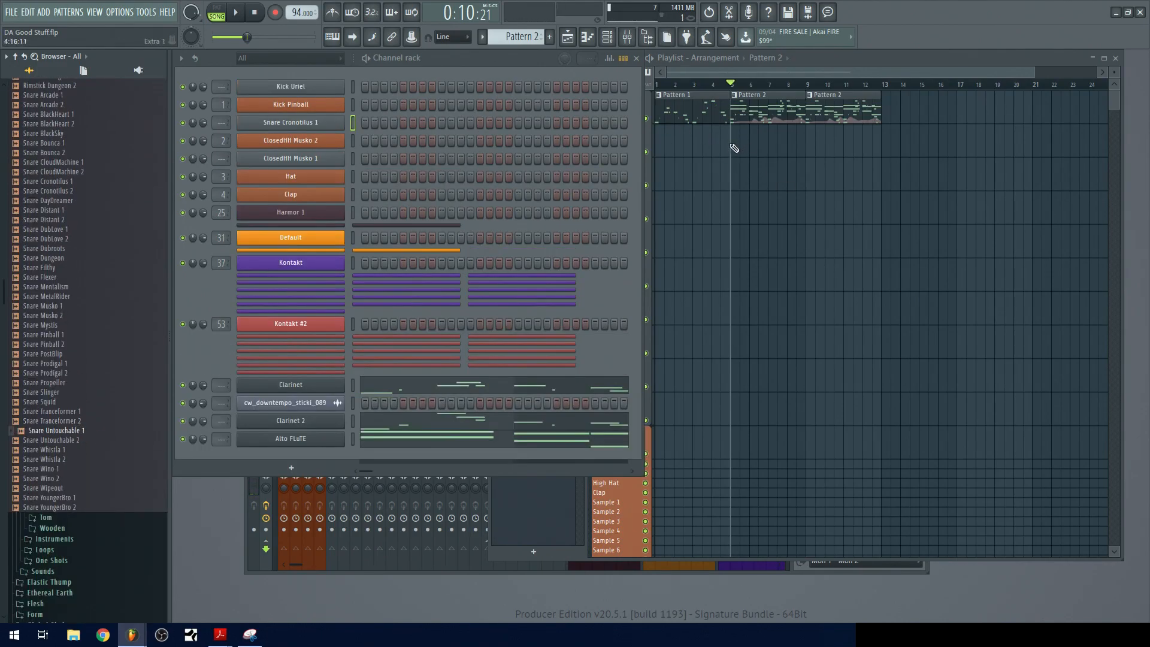
- Add a new pattern for the drum beat and play it on its own in pattern mode
{"action": "left_click", "coordinate": [734, 147]}
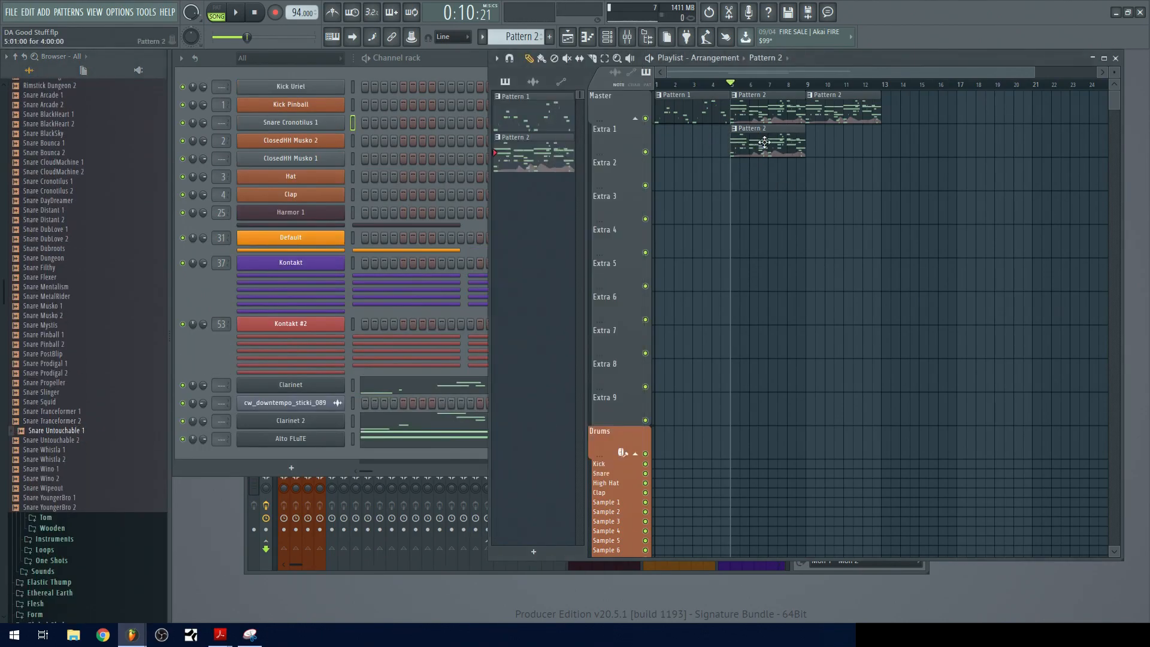
{"action": "left_click", "coordinate": [551, 38]}
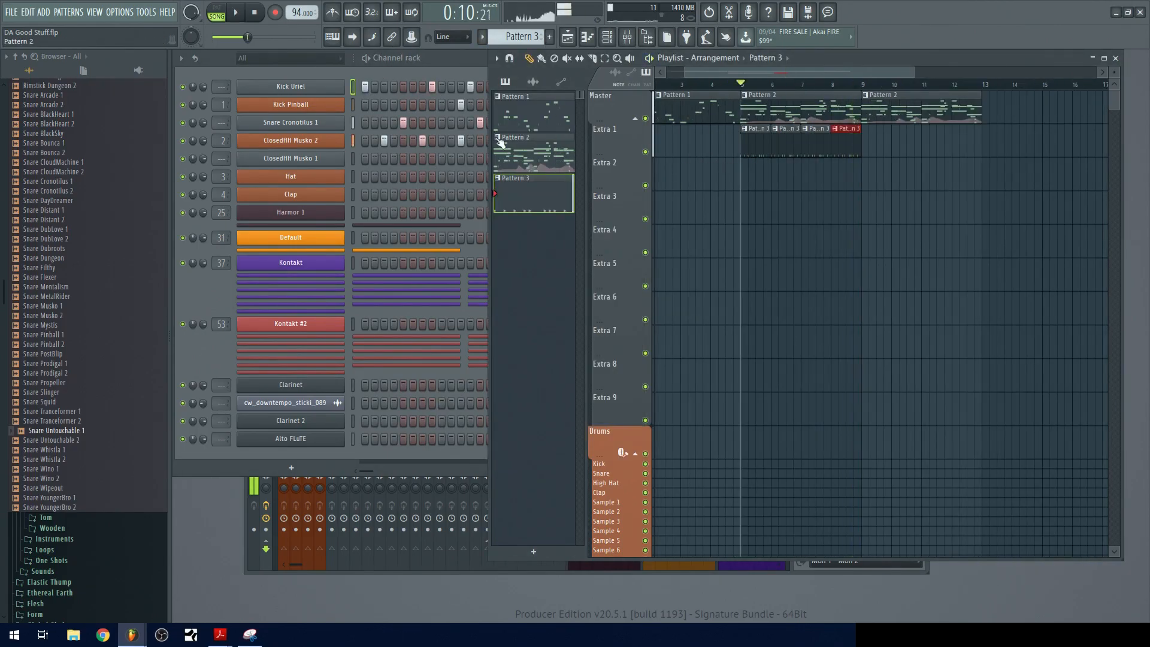
{"action": "key", "text": "F6"}
{"action": "left_click", "coordinate": [221, 16]}
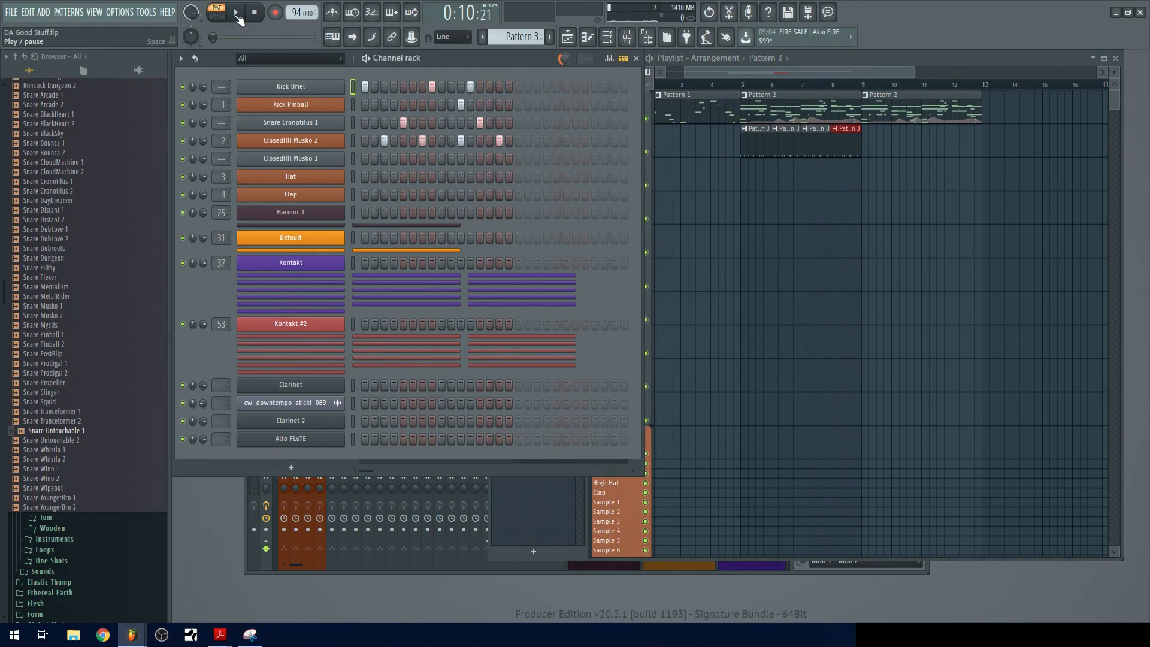
{"action": "left_click", "coordinate": [236, 12]}
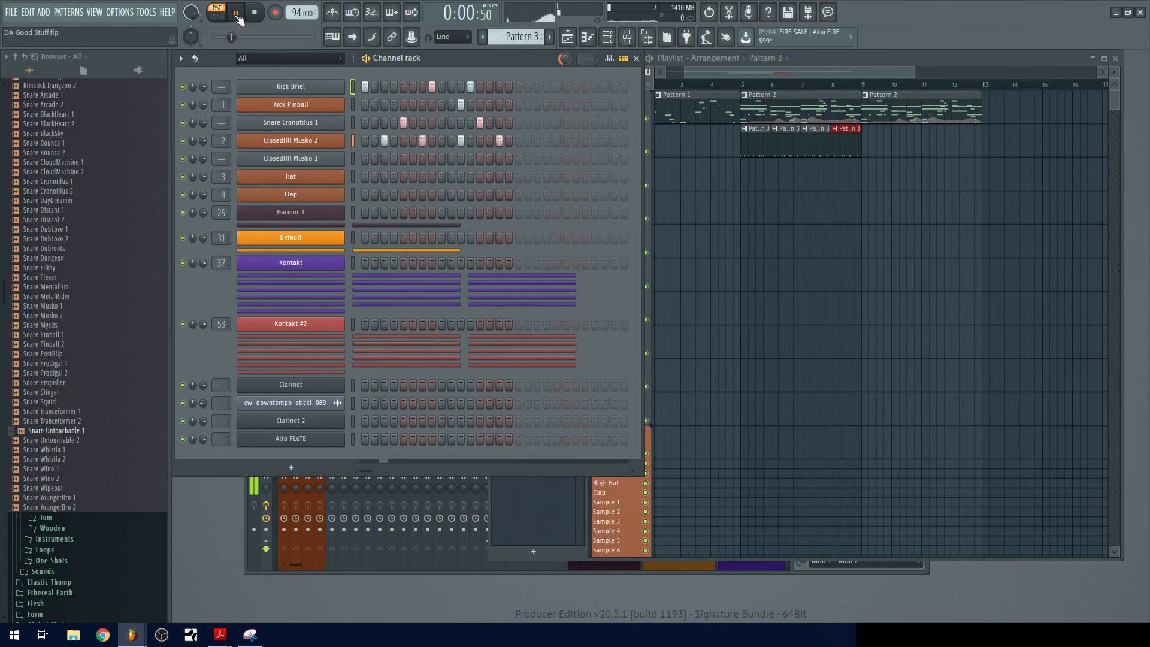
{"action": "left_click", "coordinate": [236, 14]}
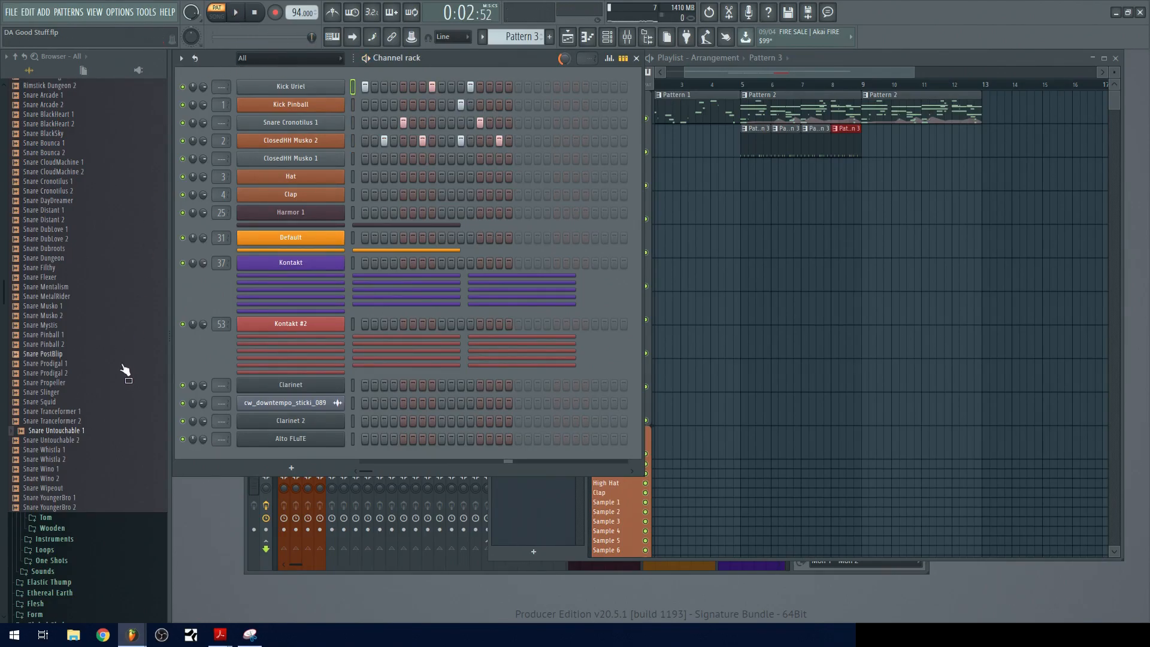
- Collapse the Snare, Drums and Drop Squad folders in the file browser and open the drum samples of Global Shake
{"action": "scroll", "coordinate": [95, 362], "scroll_direction": "up", "scroll_amount": 10}
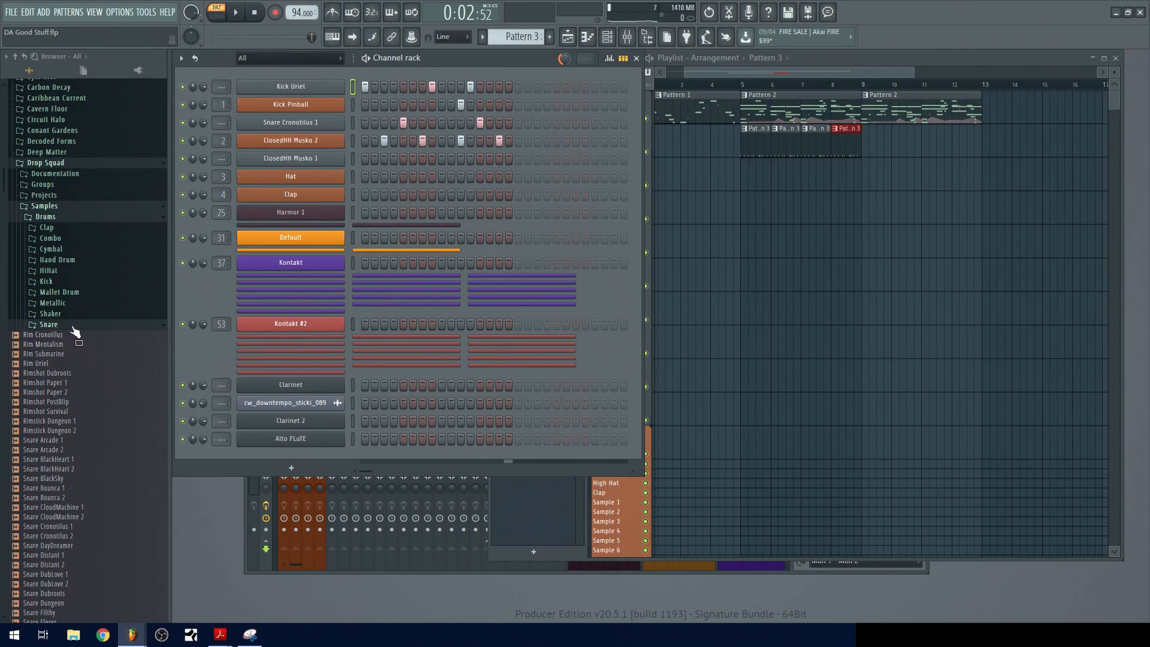
{"action": "left_click", "coordinate": [73, 328]}
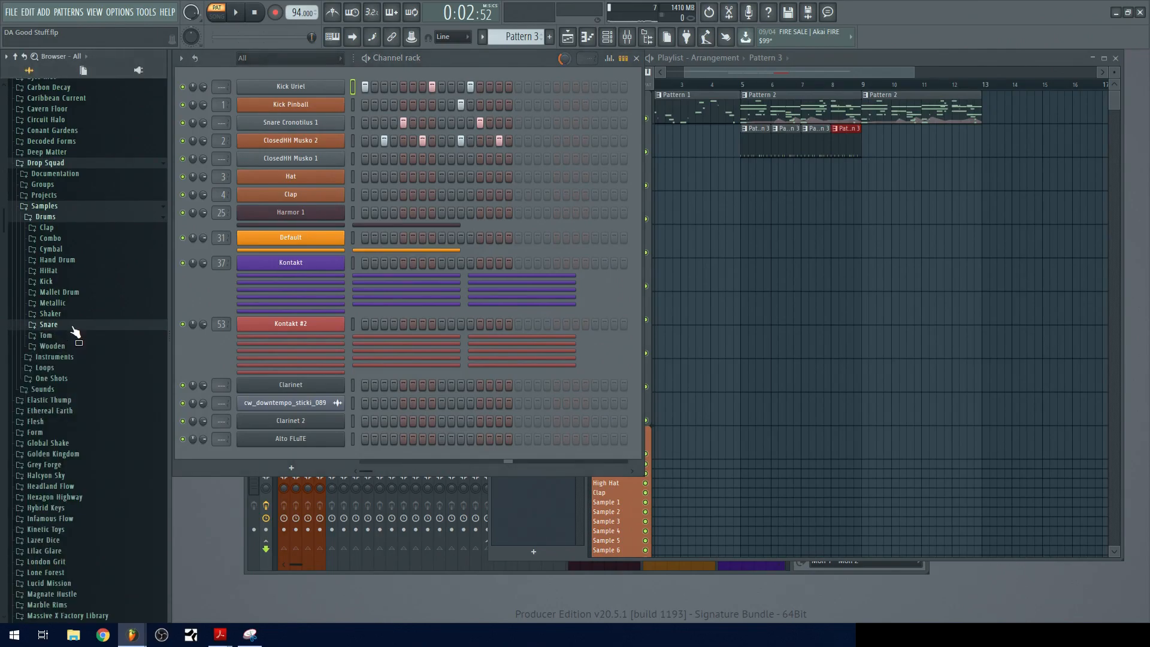
{"action": "left_click", "coordinate": [77, 215]}
{"action": "left_click", "coordinate": [77, 162]}
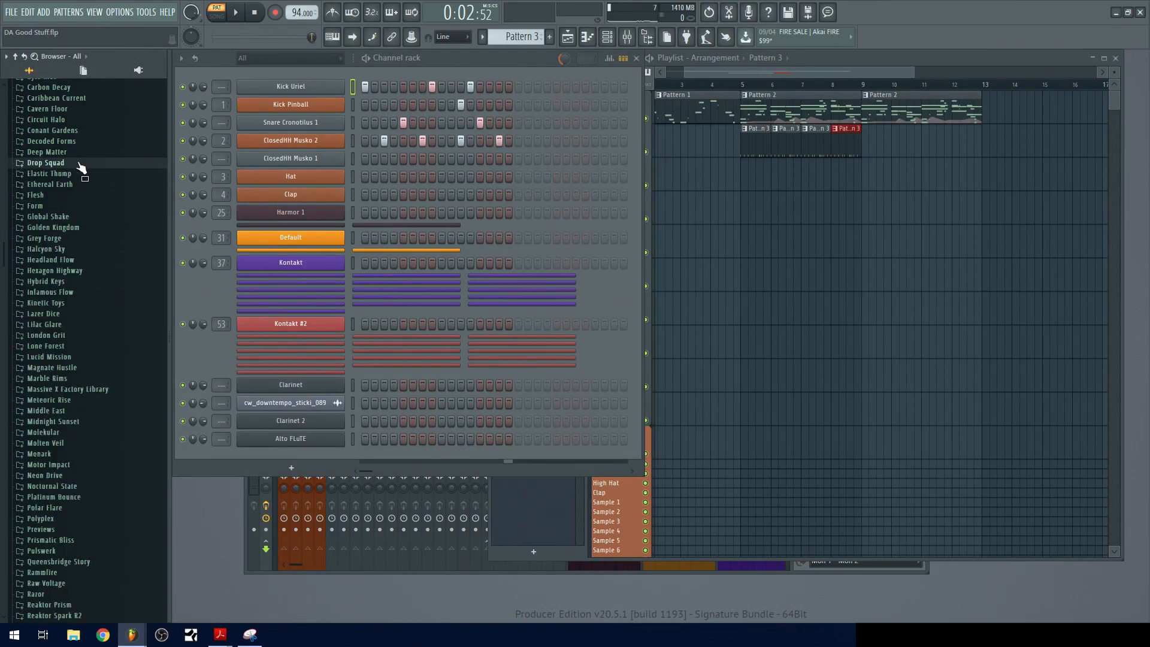
{"action": "left_click", "coordinate": [101, 219]}
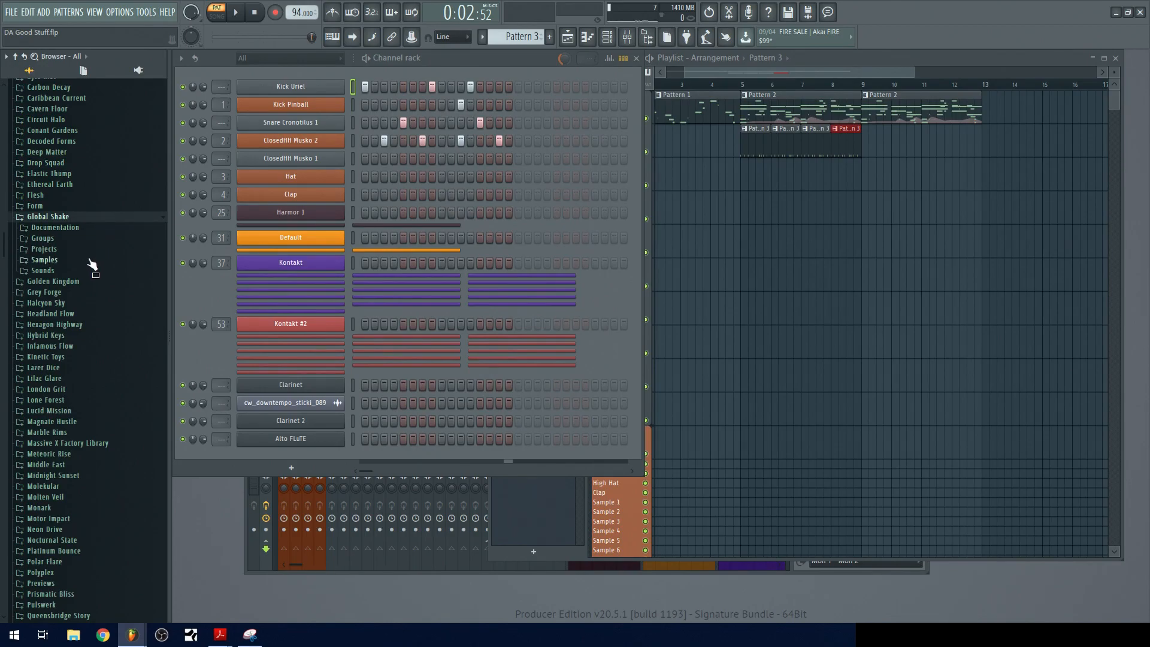
{"action": "left_click", "coordinate": [90, 261]}
{"action": "left_click", "coordinate": [95, 272]}
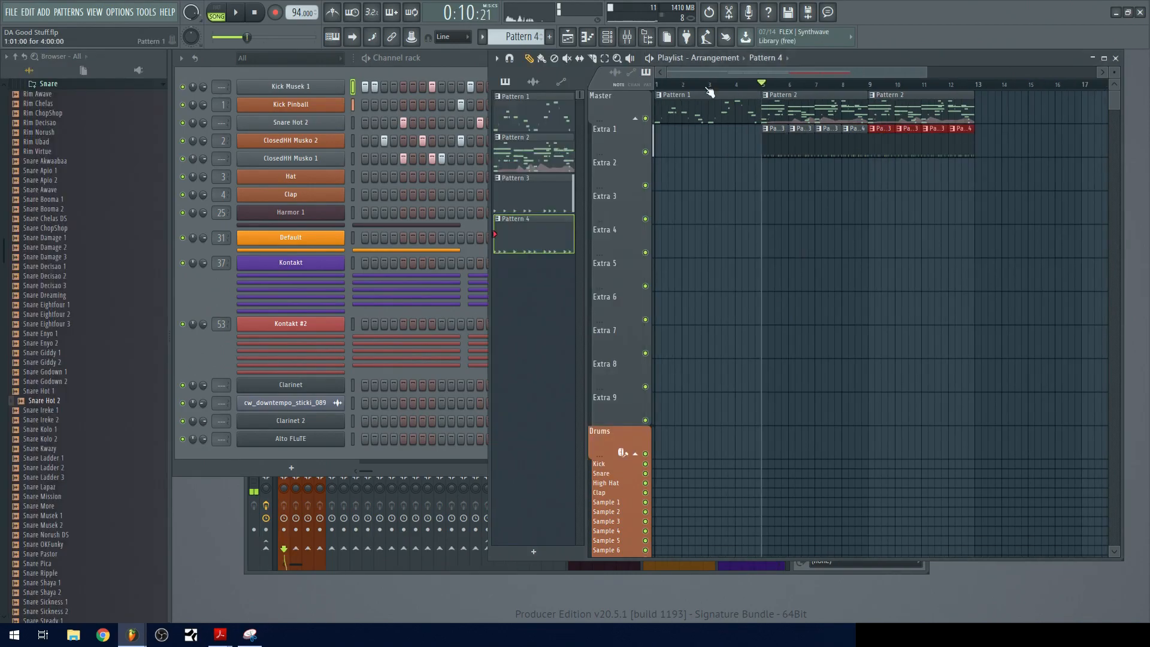
- Normalize the Kick Musek 1 sample in its channel settings and close them
{"action": "left_click", "coordinate": [265, 94]}
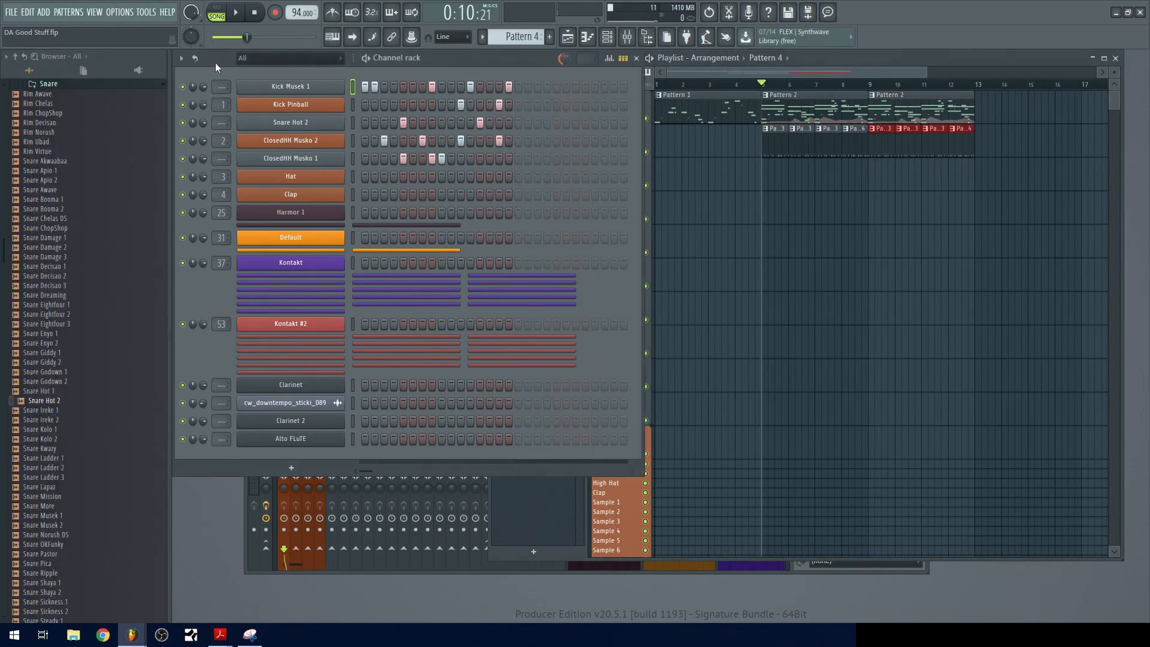
{"action": "left_click", "coordinate": [301, 91]}
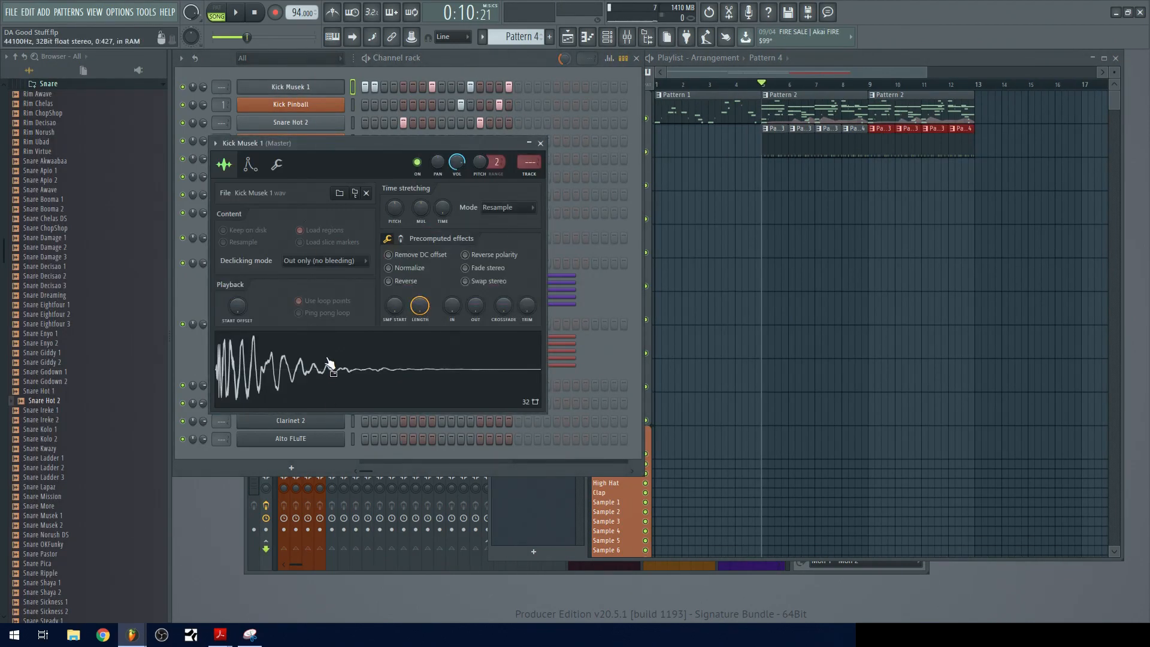
{"action": "left_click", "coordinate": [388, 268]}
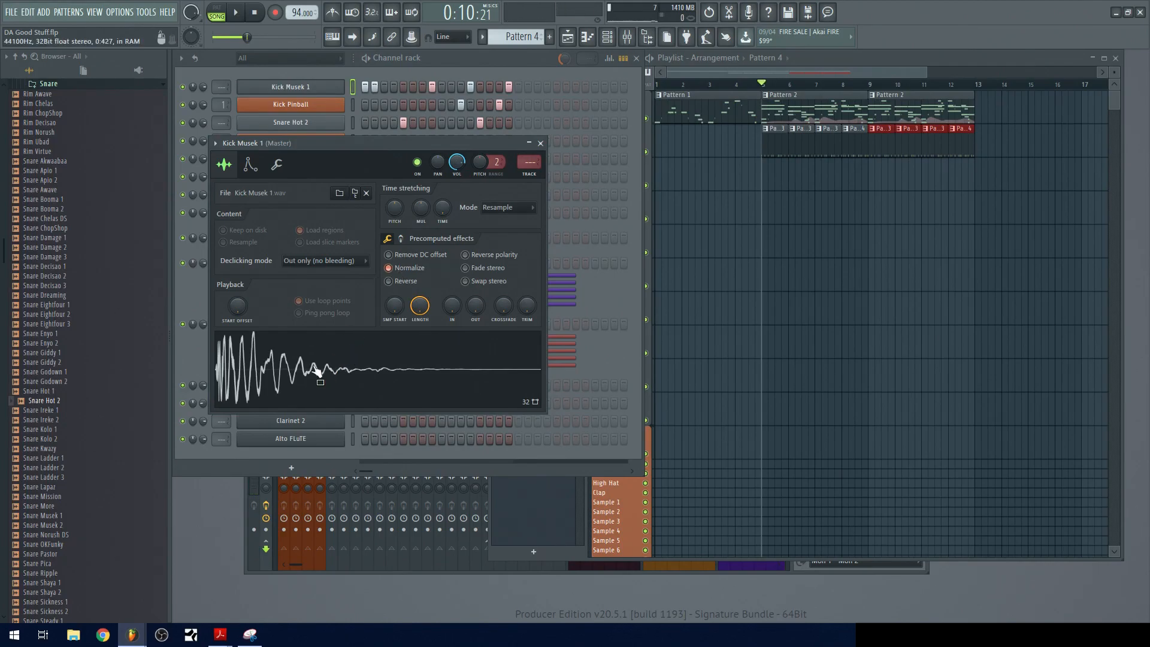
{"action": "left_click", "coordinate": [319, 92]}
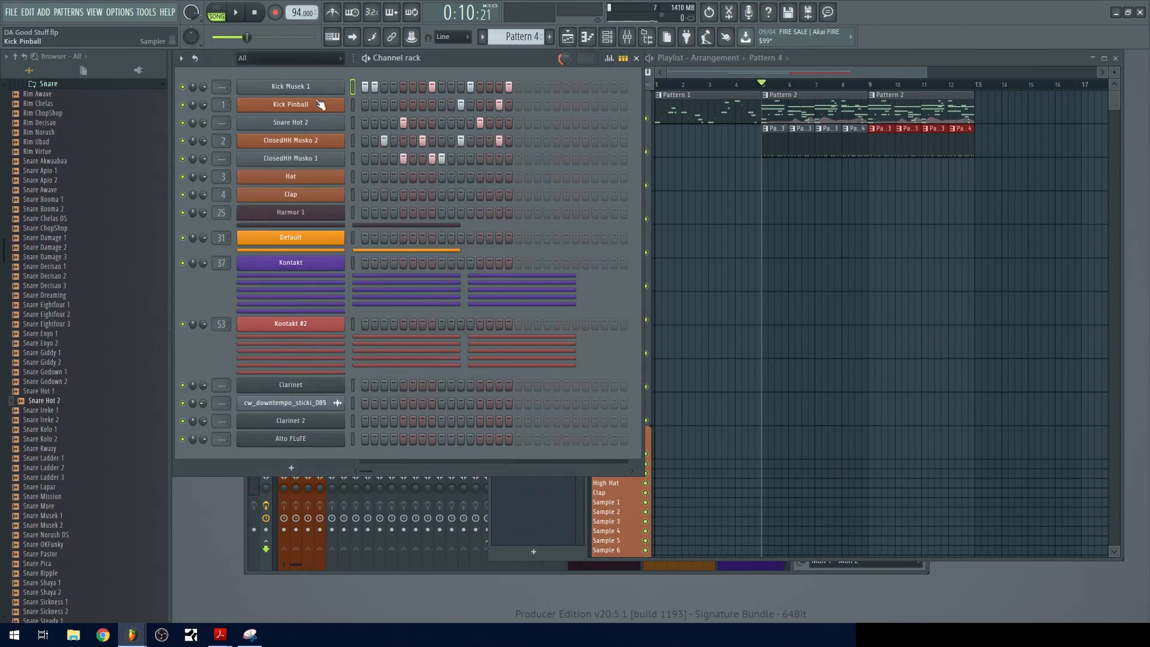
- Examine the sample waveforms of Kick Pinball, Snare Hot 2, ClosedHH Musko 2 and ClosedHH Musko 1
{"action": "left_click", "coordinate": [320, 104]}
{"action": "left_click", "coordinate": [323, 109]}
{"action": "left_click", "coordinate": [321, 122]}
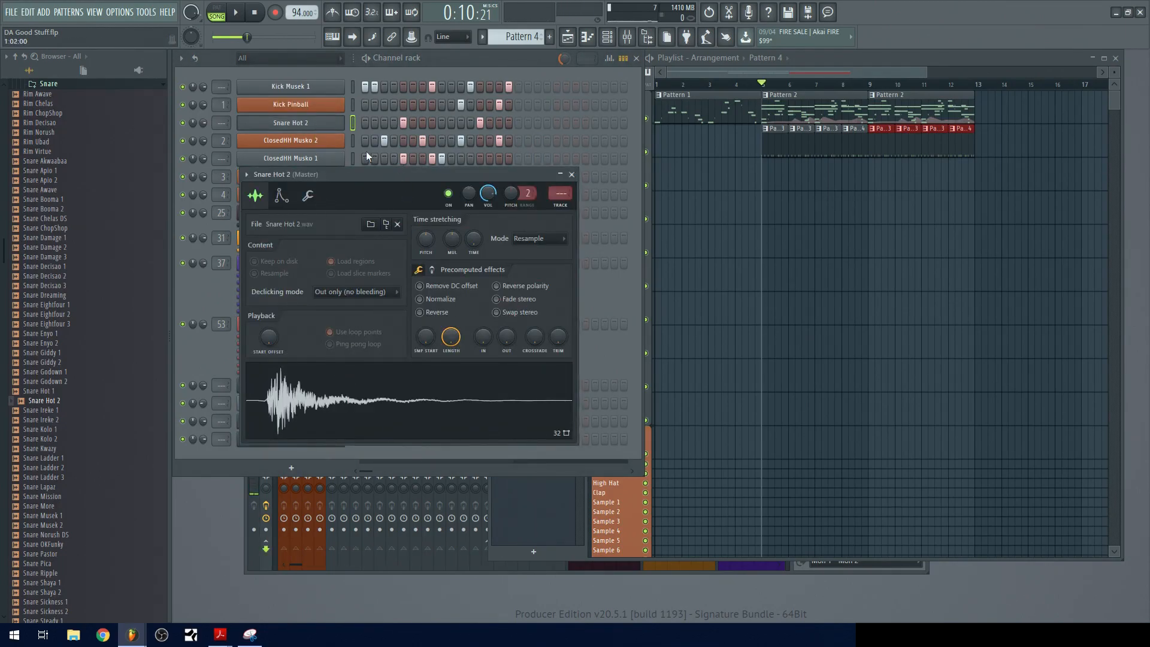
{"action": "left_click", "coordinate": [312, 124]}
{"action": "left_click", "coordinate": [313, 140]}
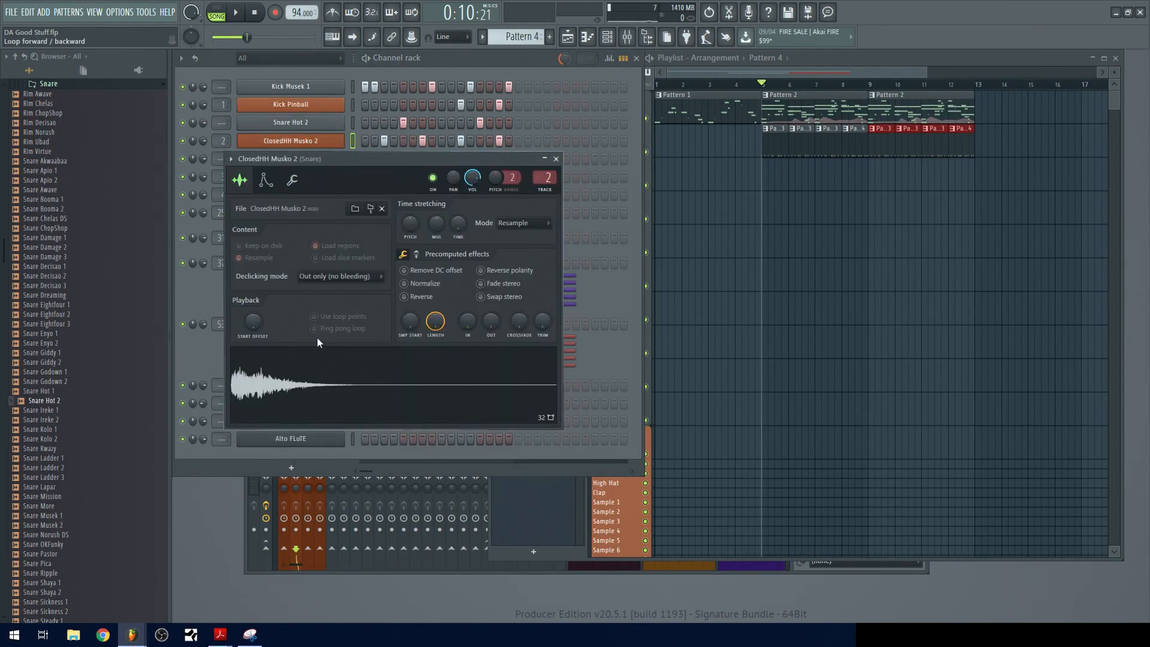
{"action": "left_click", "coordinate": [323, 142]}
{"action": "left_click", "coordinate": [326, 156]}
{"action": "left_click", "coordinate": [325, 372]}
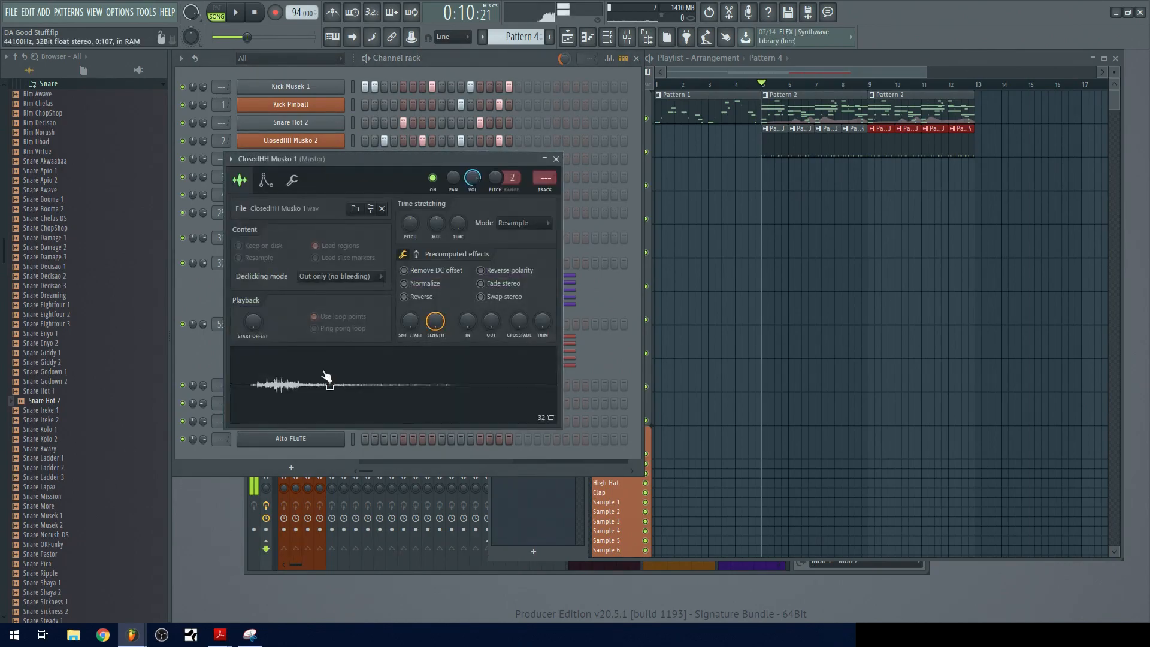
{"action": "left_click", "coordinate": [555, 160]}
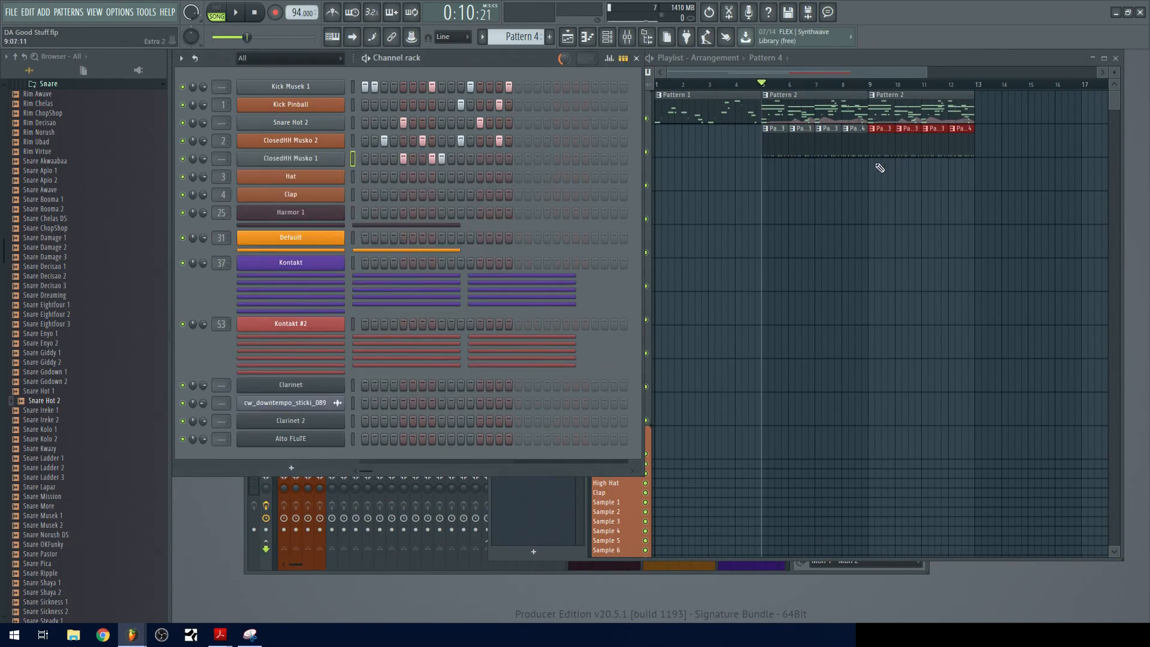
- Play the arrangement from bar 5 to hear the drum clips beneath the woodwinds, and stop playback
{"action": "left_click", "coordinate": [854, 159]}
{"action": "key", "text": "space"}
{"action": "scroll", "coordinate": [882, 188], "scroll_direction": "up", "scroll_amount": 2}
{"action": "left_click_drag", "start_coordinate": [882, 189], "coordinate": [842, 197]}
{"action": "scroll", "coordinate": [841, 196], "scroll_direction": "down", "scroll_amount": 1}
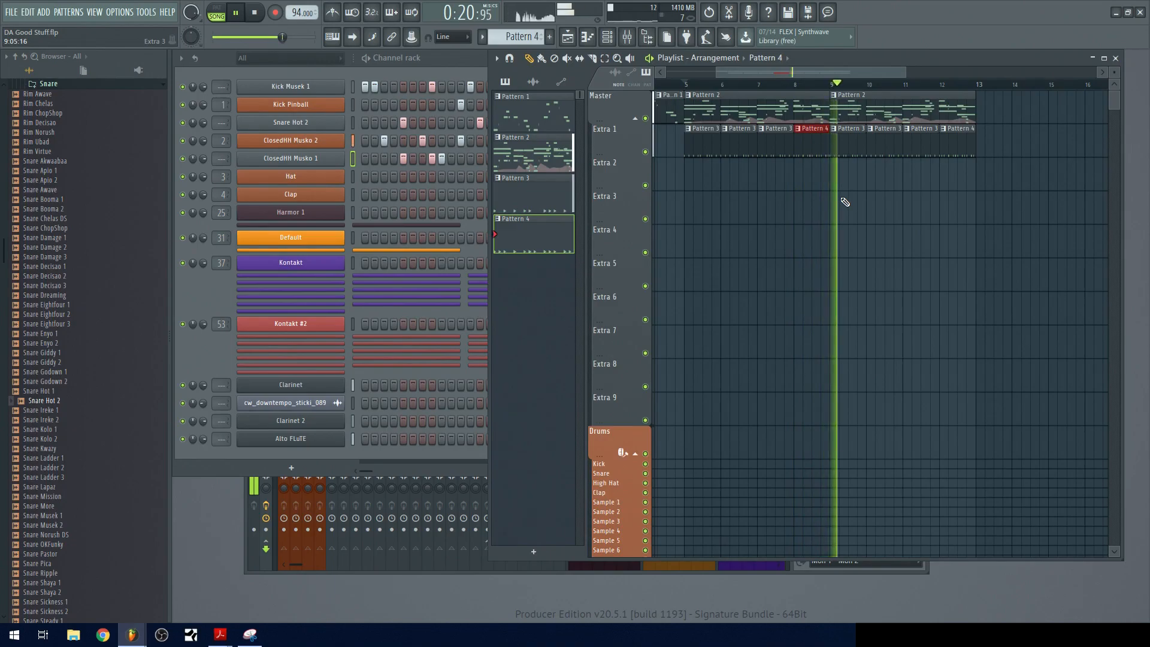
{"action": "scroll", "coordinate": [826, 220], "scroll_direction": "down", "scroll_amount": 2, "text": "ctrl"}
{"action": "key", "text": "space"}
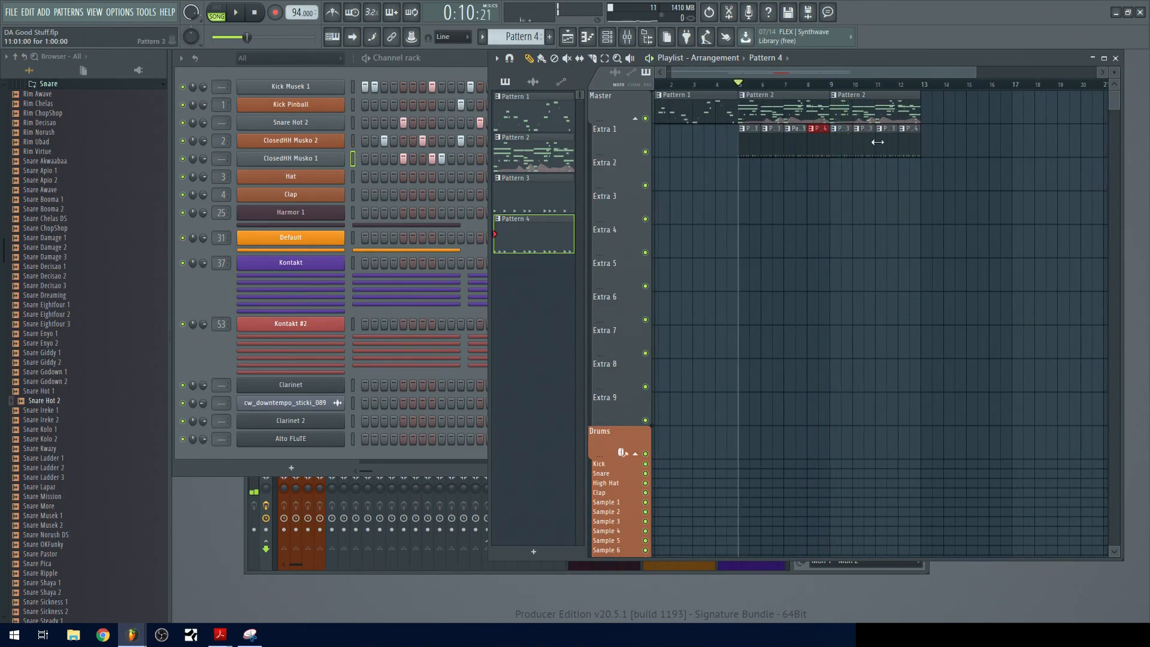
- Select the Pattern 2 clip and drum clips in bars 9 to 12 and duplicate them twice, starting at bars 13 and 17
{"action": "left_click", "coordinate": [865, 103]}
{"action": "scroll", "coordinate": [863, 114], "scroll_direction": "up", "scroll_amount": 2, "text": "ctrl"}
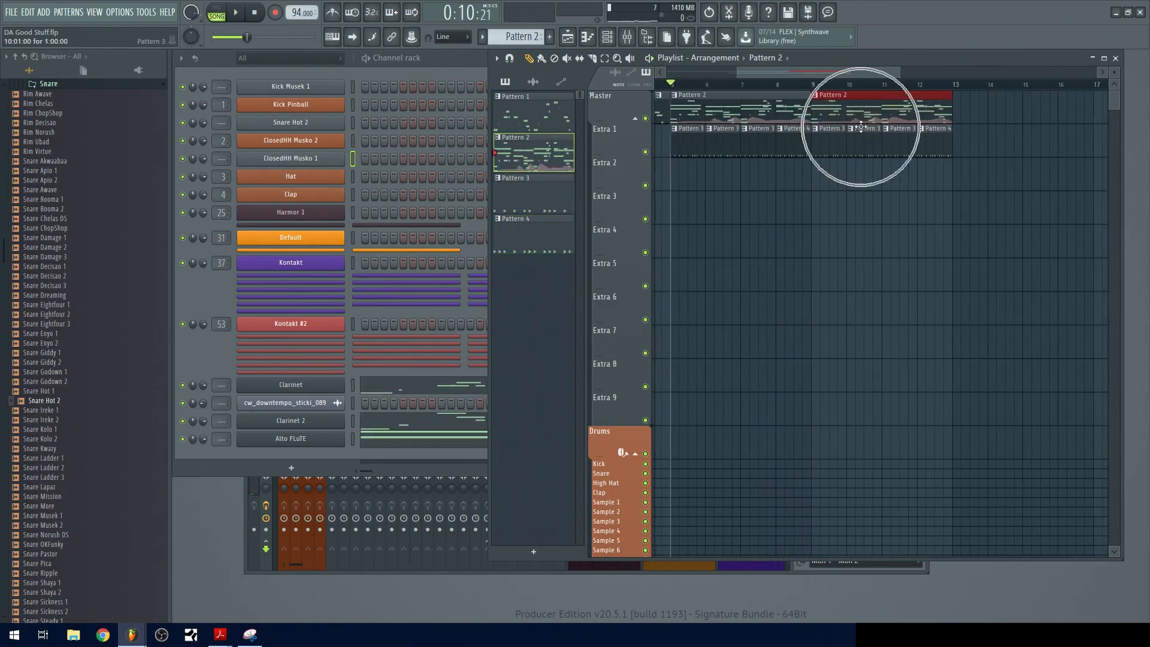
{"action": "scroll", "coordinate": [826, 120], "scroll_direction": "down", "scroll_amount": 2, "text": "ctrl"}
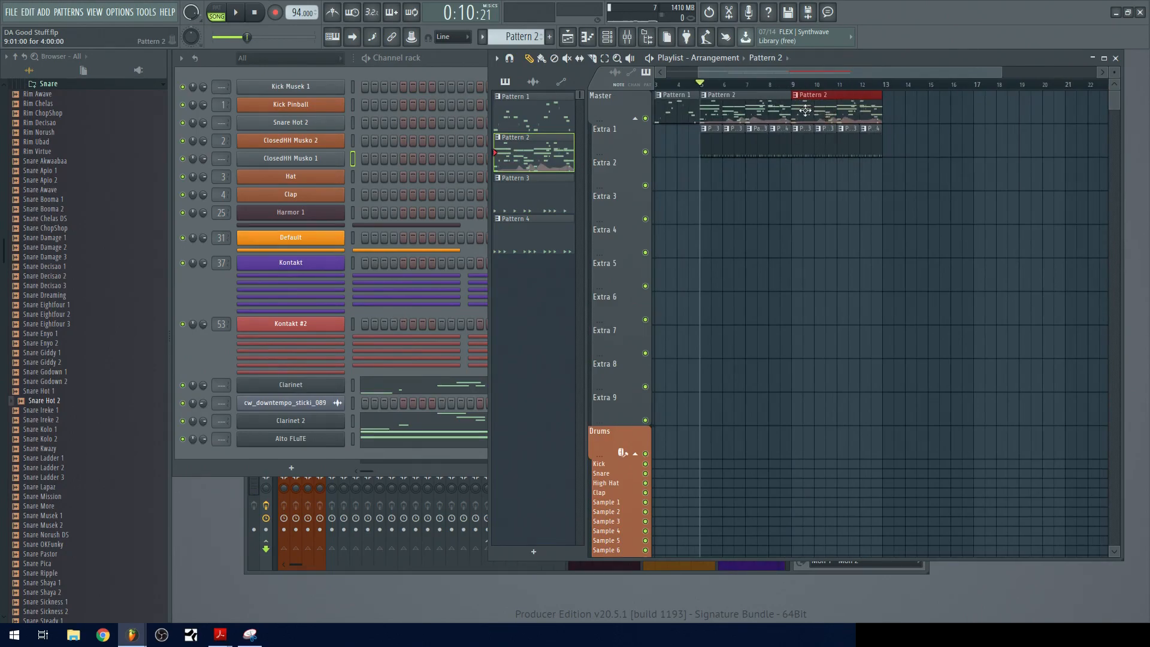
{"action": "scroll", "coordinate": [805, 110], "scroll_direction": "down", "scroll_amount": 2, "text": "ctrl"}
{"action": "left_click_drag", "start_coordinate": [759, 110], "coordinate": [832, 145], "text": "ctrl"}
{"action": "left_click_drag", "start_coordinate": [802, 110], "coordinate": [879, 175], "text": "ctrl"}
{"action": "key", "text": "ctrl+b"}
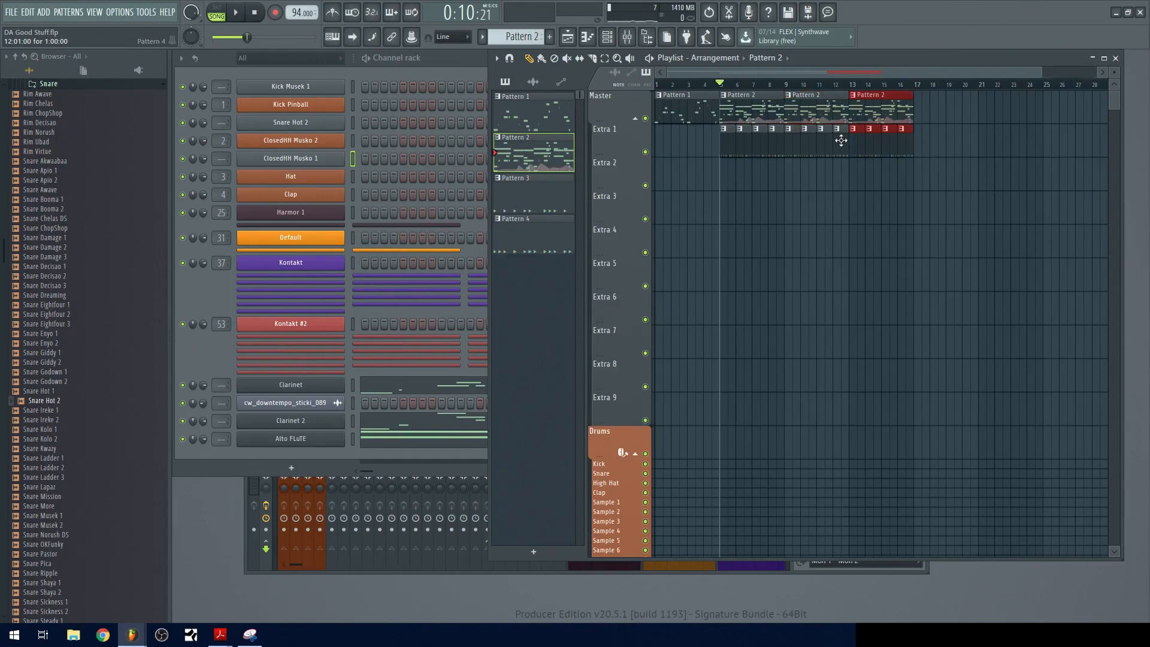
{"action": "key", "text": "ctrl+b"}
- Make the Pattern 2 clip at bar 13 of the playlist unique
{"action": "scroll", "coordinate": [842, 129], "scroll_direction": "down", "scroll_amount": 1, "text": "ctrl"}
{"action": "left_click", "coordinate": [843, 115], "text": "ctrl"}
{"action": "scroll", "coordinate": [844, 115], "scroll_direction": "up", "scroll_amount": 2, "text": "ctrl"}
{"action": "left_click_drag", "start_coordinate": [826, 111], "coordinate": [791, 100]}
{"action": "left_click", "coordinate": [811, 174]}
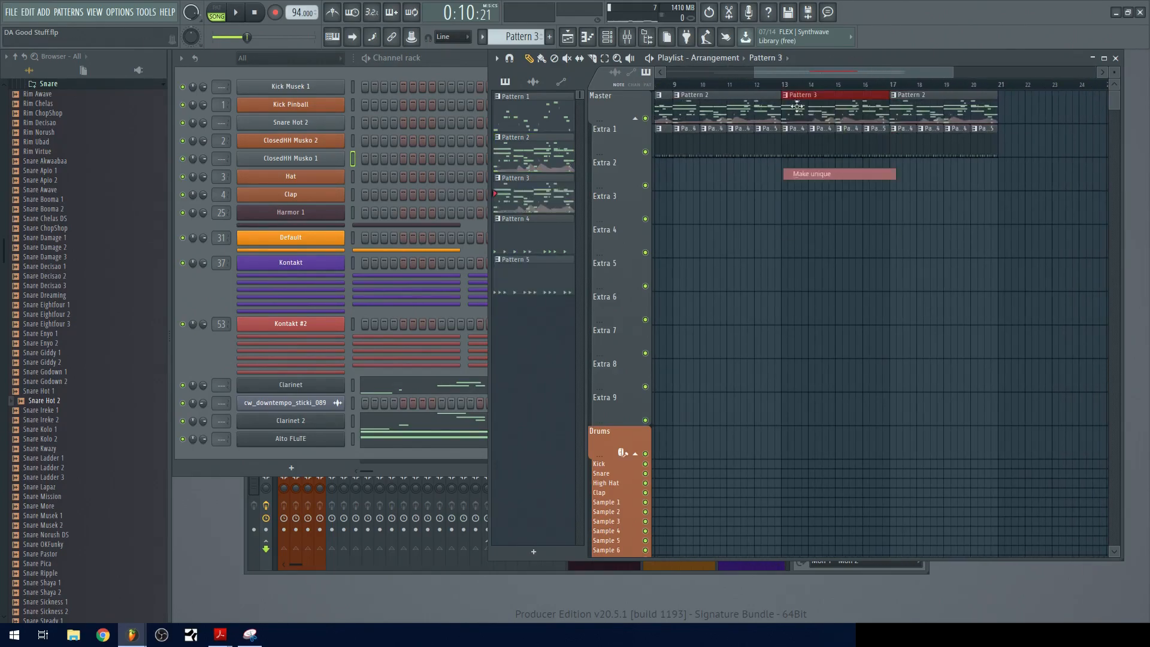
- Add another Sofia Woodwinds x64 instrument to the channel rack
{"action": "left_click", "coordinate": [216, 346]}
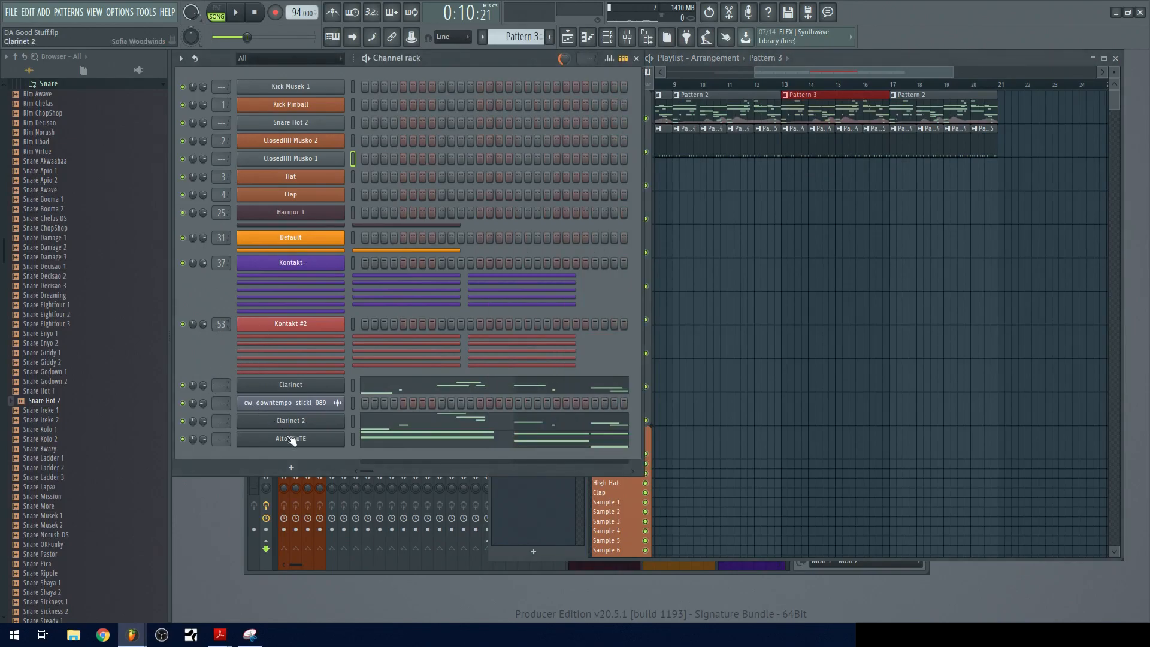
{"action": "left_click", "coordinate": [290, 469]}
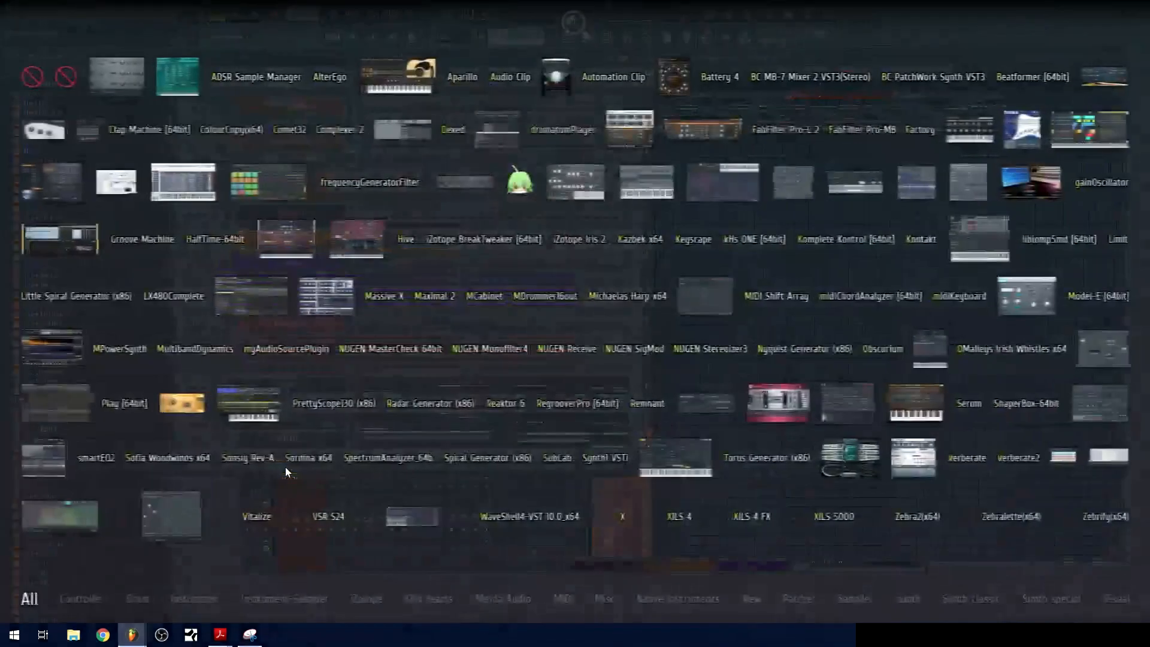
{"action": "type", "text": "sof"}
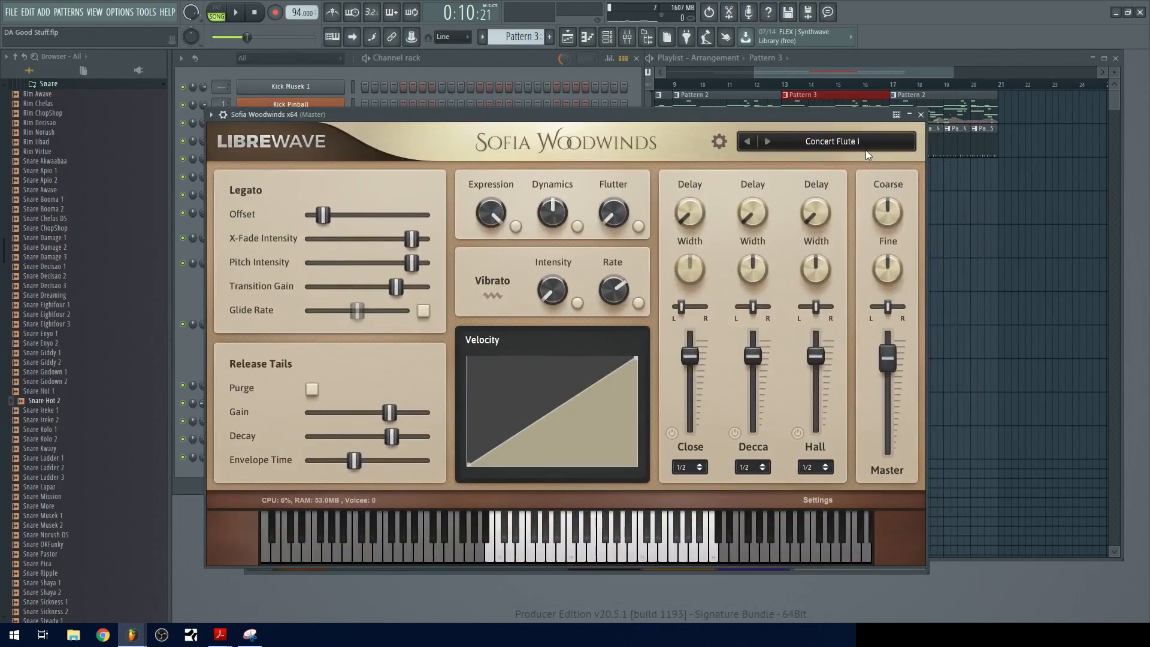
- Load the Bass Clarinet preset from the Clarinets category in the new Sofia Woodwinds instrument and close its window
{"action": "left_click", "coordinate": [862, 143]}
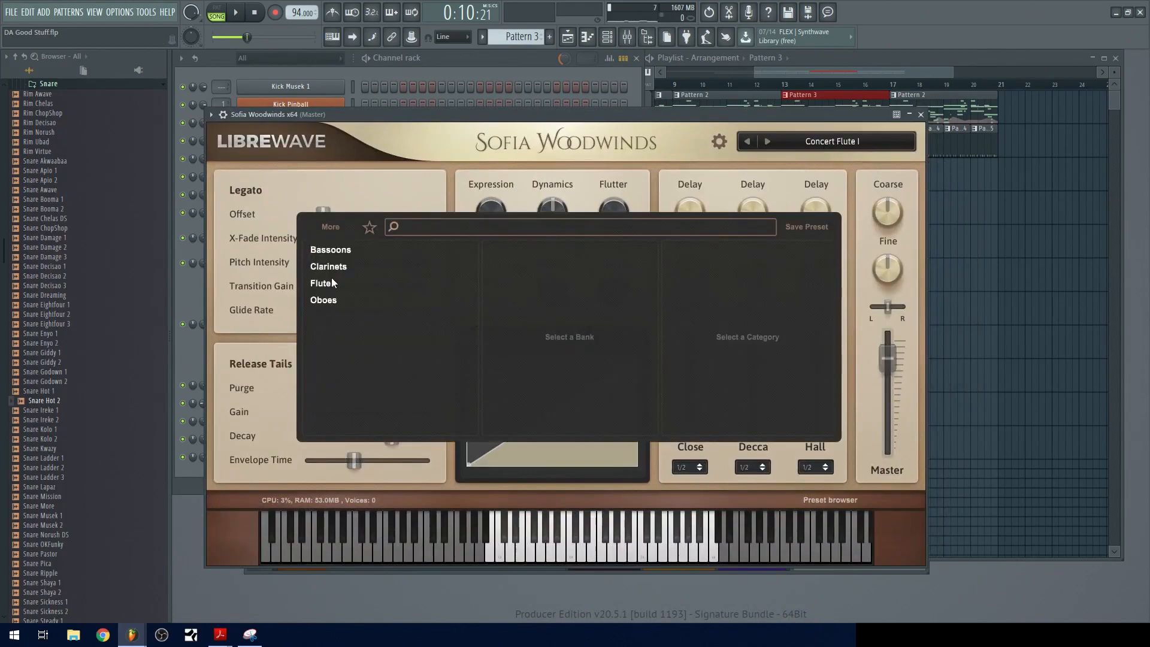
{"action": "left_click", "coordinate": [342, 262]}
{"action": "left_click", "coordinate": [343, 257]}
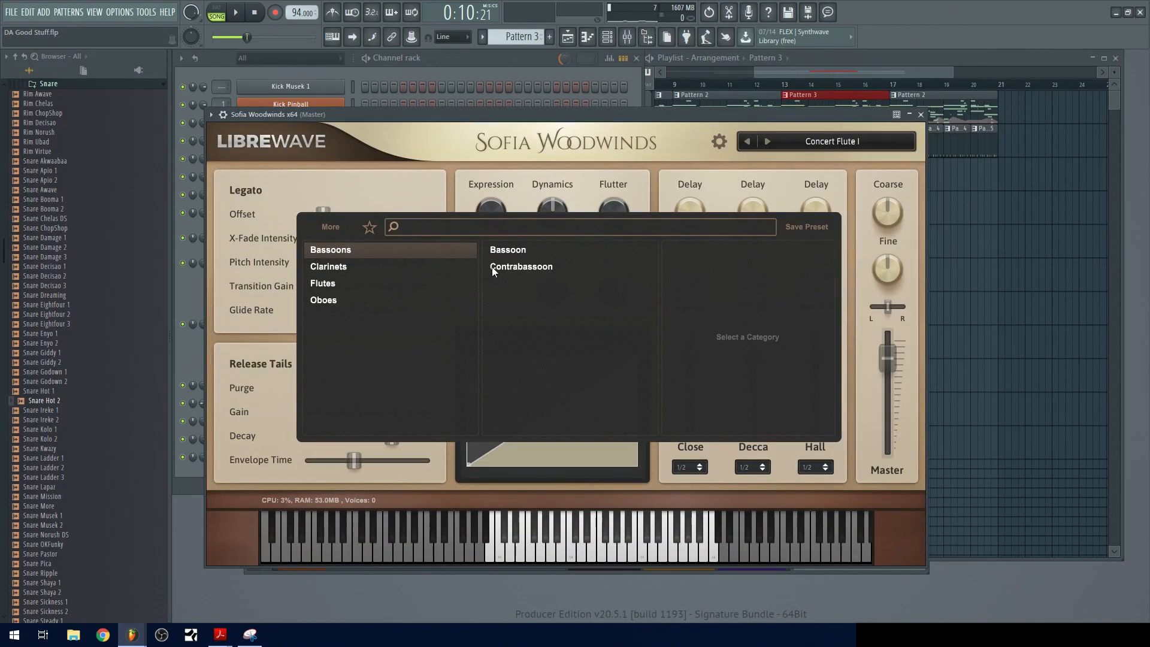
{"action": "left_click", "coordinate": [355, 269]}
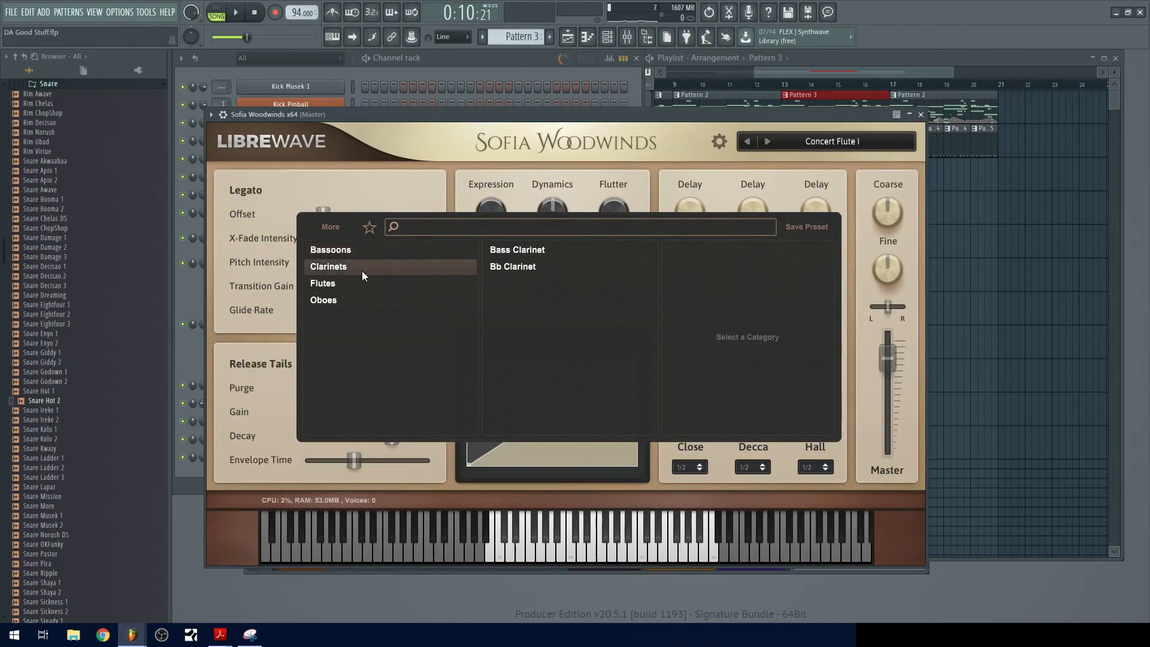
{"action": "left_click", "coordinate": [512, 253]}
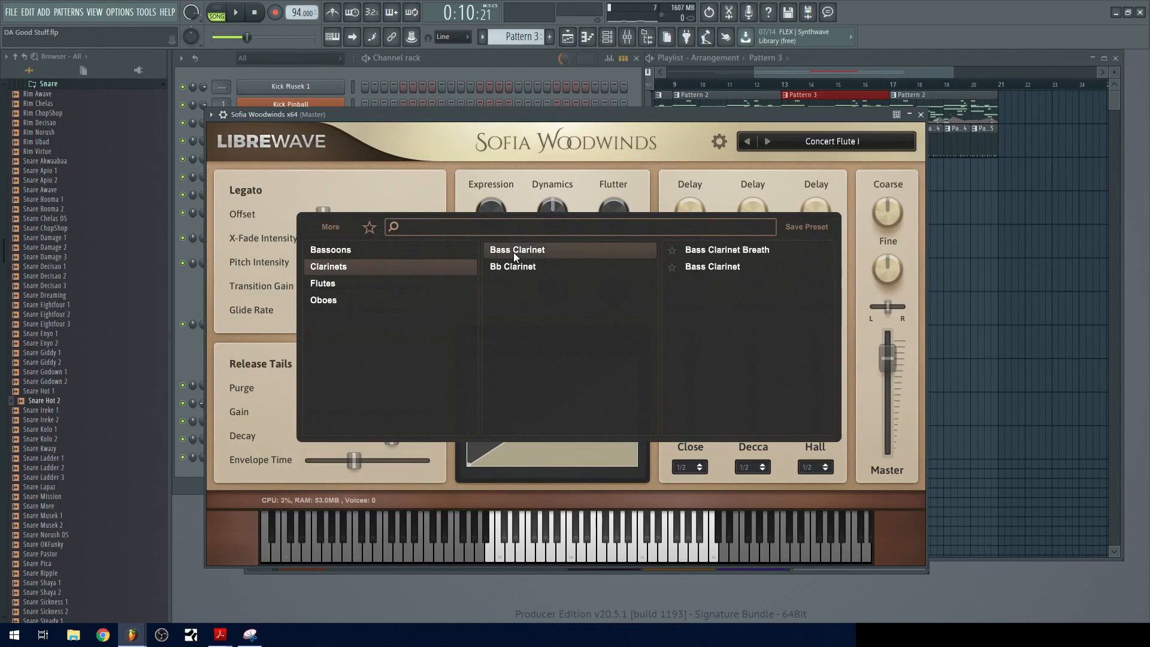
{"action": "left_click", "coordinate": [711, 268]}
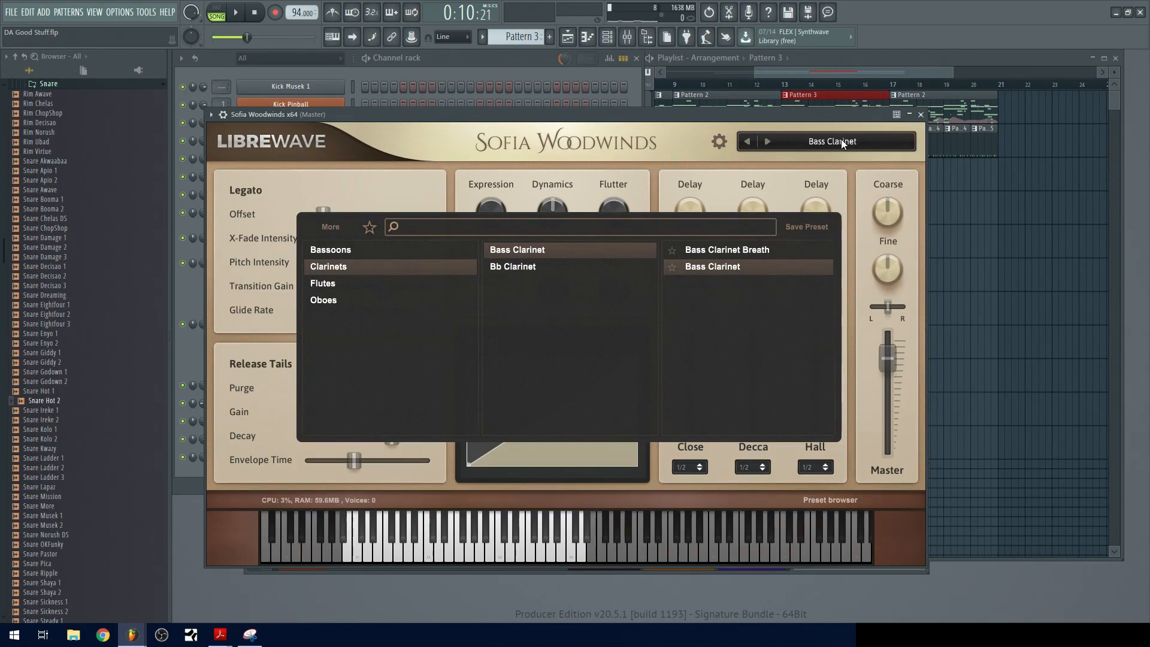
{"action": "left_click", "coordinate": [841, 139]}
{"action": "left_click", "coordinate": [922, 115]}
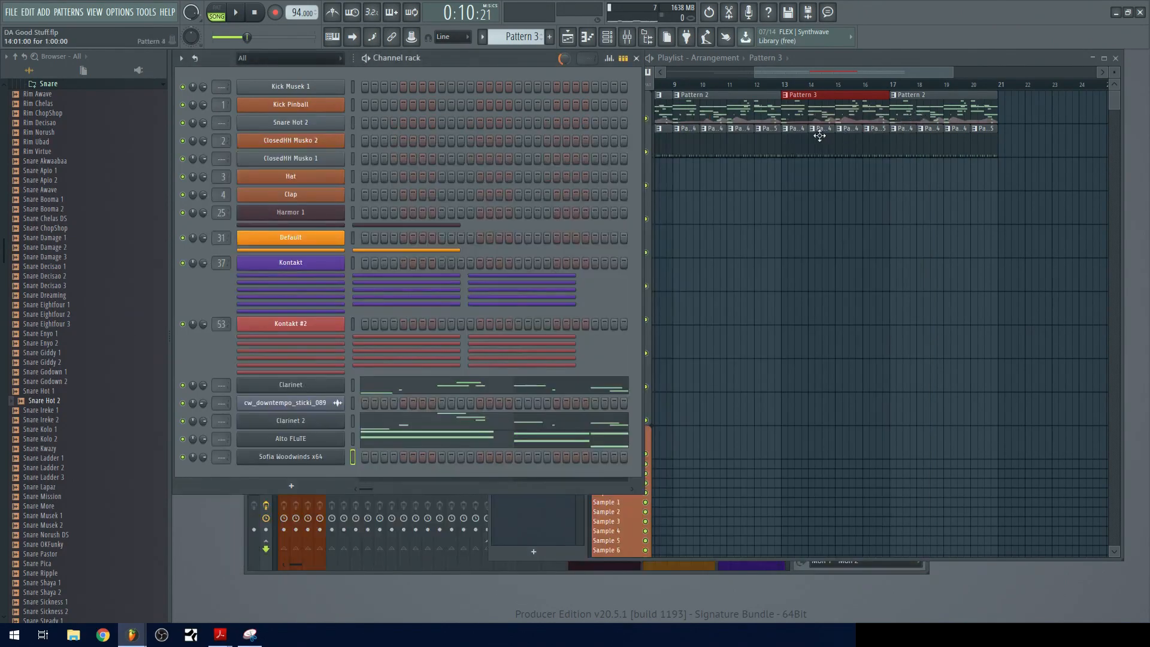
- Rename the new Sofia Woodwinds x64 channel as Bass Clarinet
{"action": "right_click", "coordinate": [307, 456]}
{"action": "left_click", "coordinate": [306, 456]}
{"action": "middle_click", "coordinate": [310, 458]}
{"action": "type", "text": "Bass Clarinet"}
{"action": "key", "text": "Return"}
- Open the piano roll of the Bass Clarinet channel for the Pattern 3 clip at bar 13
{"action": "left_click", "coordinate": [788, 109]}
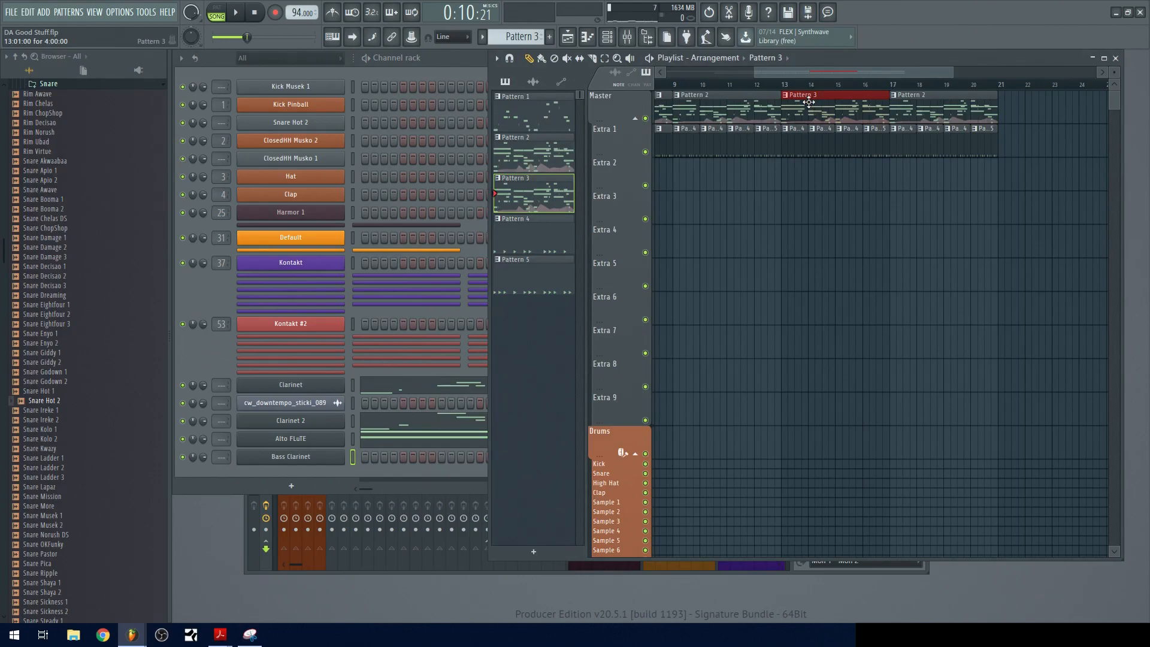
{"action": "scroll", "coordinate": [808, 103], "scroll_direction": "right", "scroll_amount": 2}
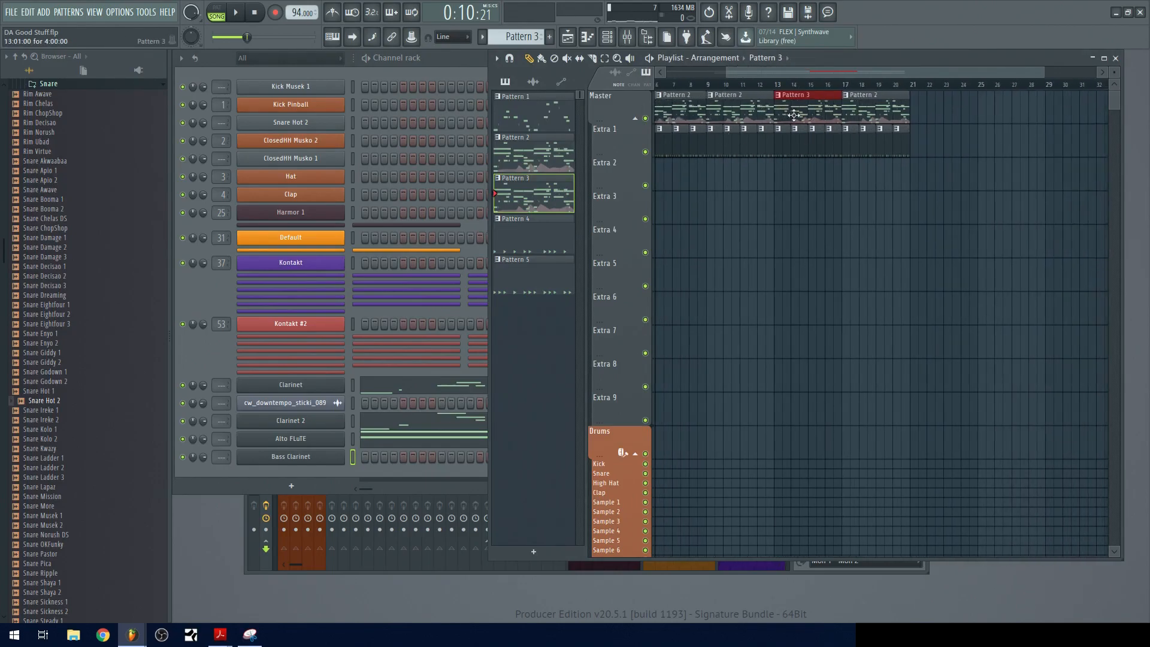
{"action": "left_click", "coordinate": [219, 358]}
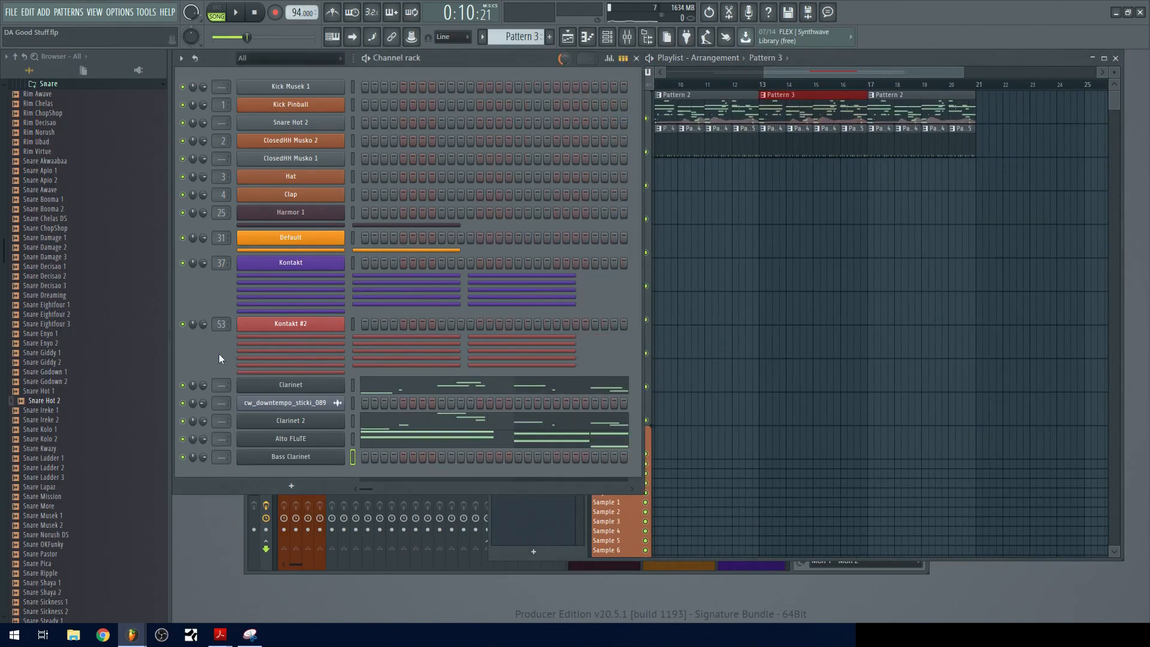
{"action": "right_click", "coordinate": [295, 457]}
{"action": "left_click", "coordinate": [365, 456]}
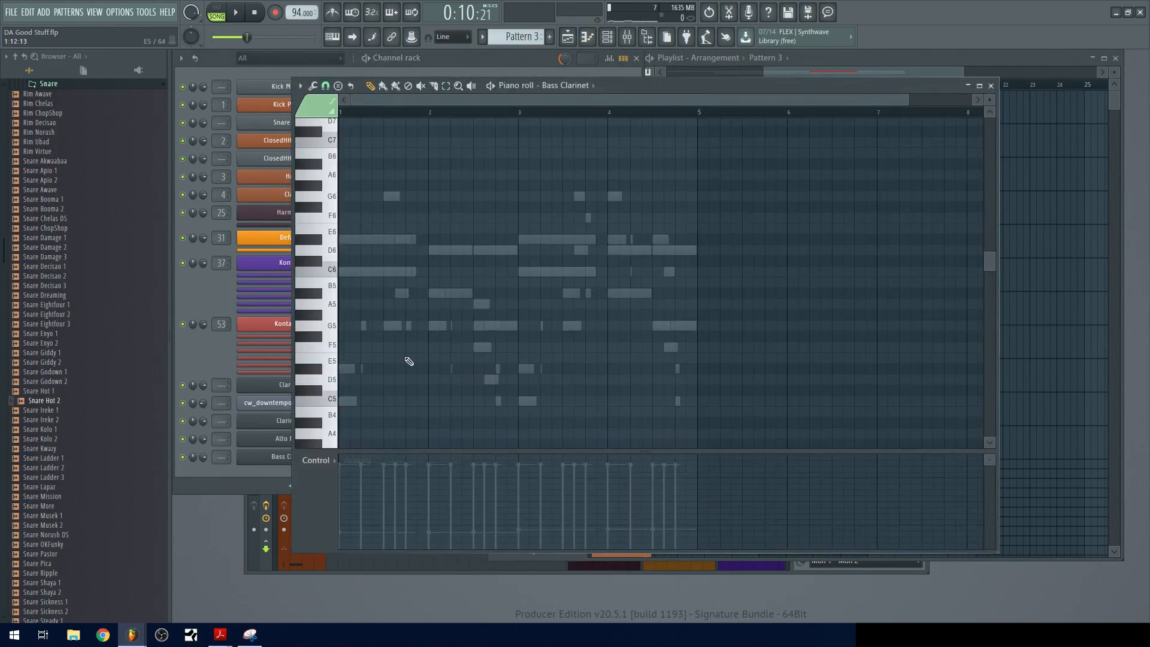
{"action": "scroll", "coordinate": [374, 370], "scroll_direction": "up", "scroll_amount": 3, "text": "ctrl"}
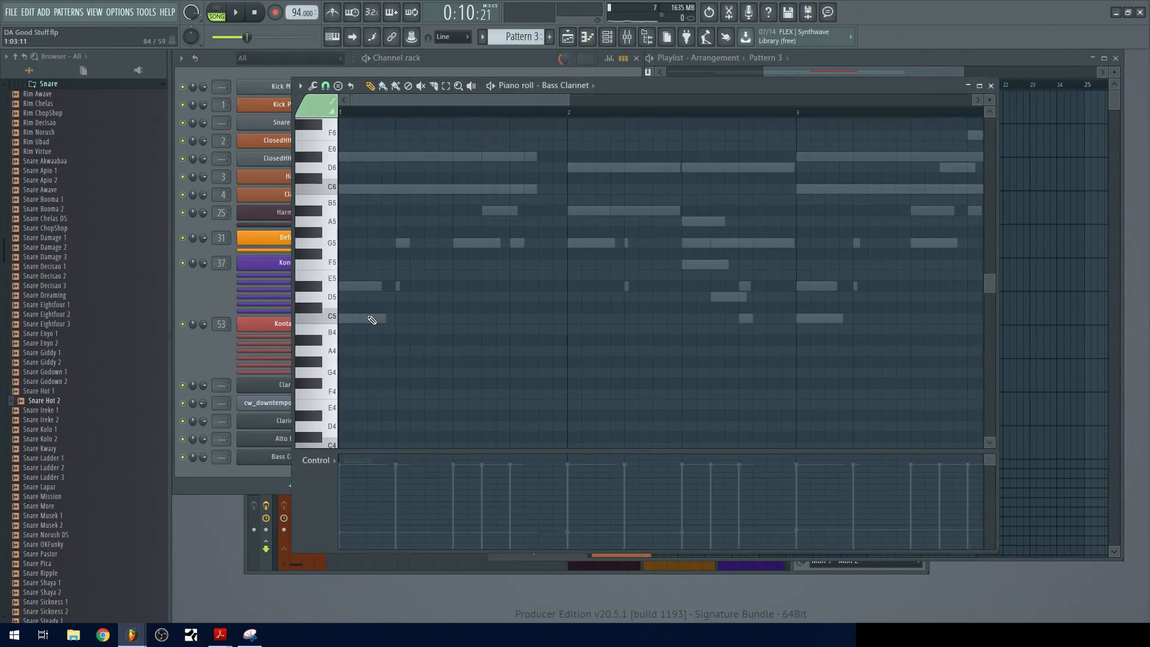
- Place a C3 note at the start of bar 1 in the Bass Clarinet piano roll and shorten it to about half a step
{"action": "left_click", "coordinate": [369, 321]}
{"action": "right_click", "coordinate": [367, 321]}
{"action": "scroll", "coordinate": [377, 336], "scroll_direction": "down", "scroll_amount": 4}
{"action": "mouse_move", "coordinate": [358, 362]}
{"action": "left_mouse_down"}
{"action": "mouse_move", "coordinate": [323, 389]}
{"action": "mouse_move", "coordinate": [321, 419]}
{"action": "mouse_move", "coordinate": [312, 411]}
{"action": "left_mouse_up"}
{"action": "left_click_drag", "start_coordinate": [444, 411], "coordinate": [358, 414]}
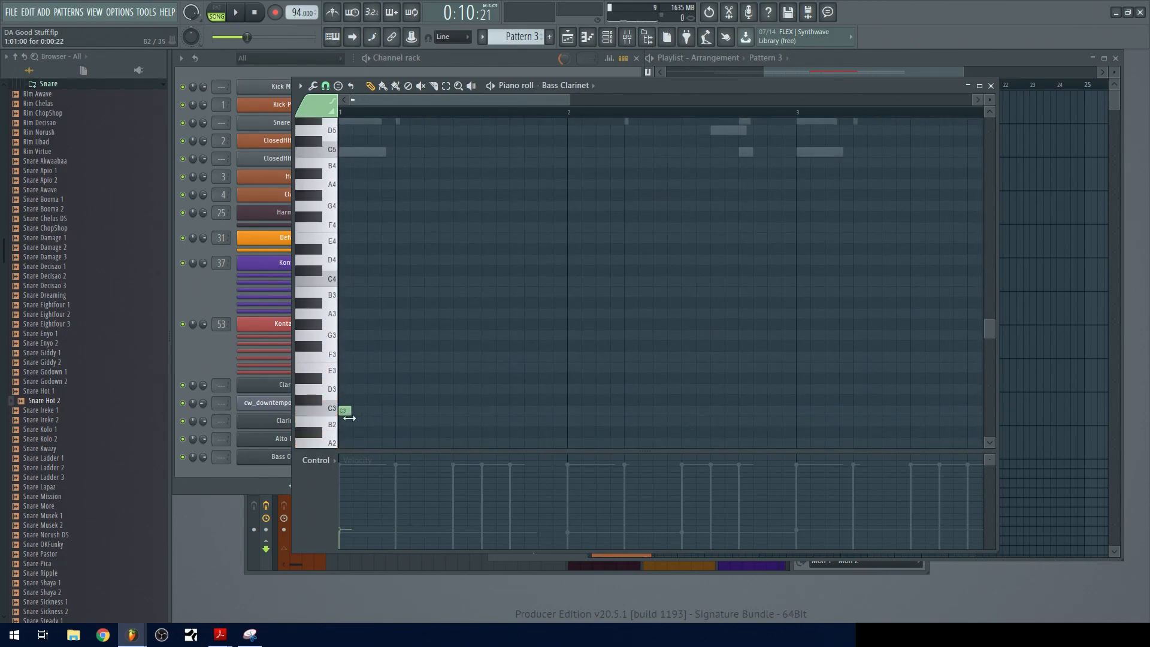
- Raise the velocity of the short C3 note to about 75% and switch playback to pattern mode
{"action": "left_click", "coordinate": [343, 487]}
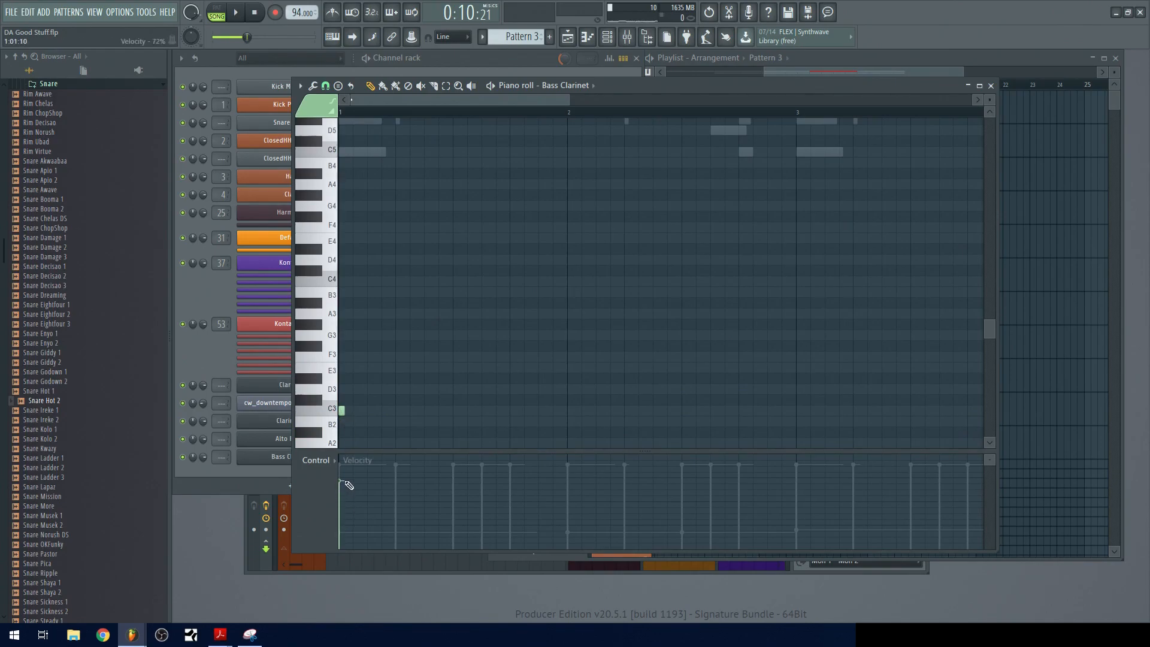
{"action": "key", "text": "l"}
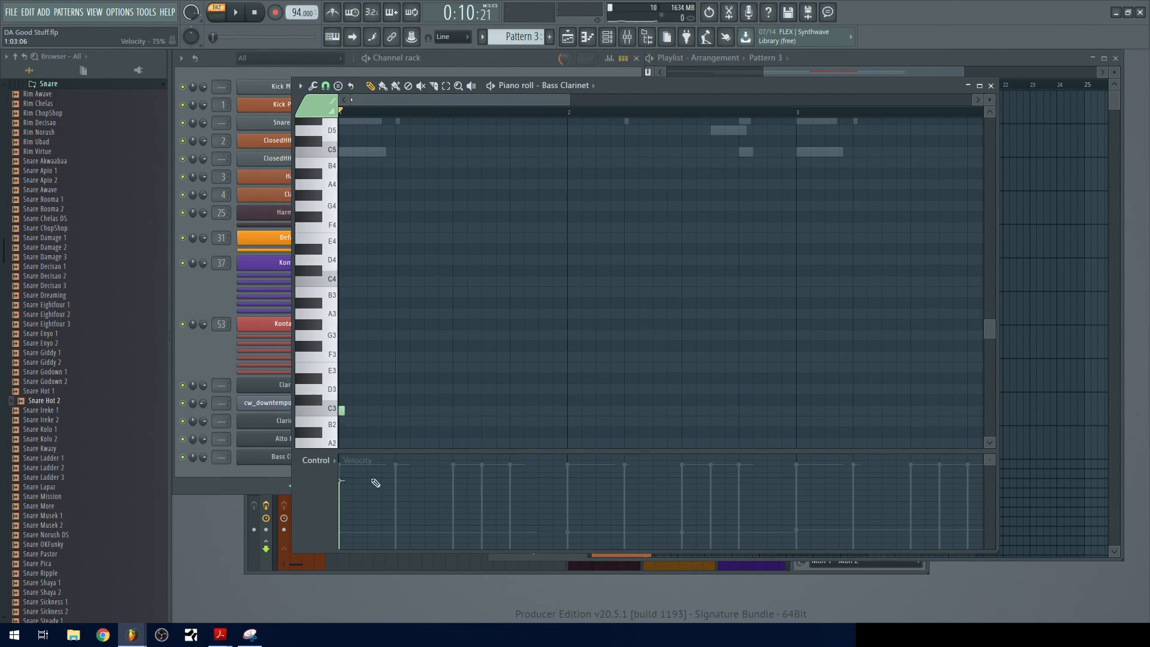
- Raise the Bass Clarinet's Close and Decca mic levels and set its Master gain to 3.0 dB
{"action": "key", "text": "space"}
{"action": "key", "text": "space"}
{"action": "left_click", "coordinate": [221, 336]}
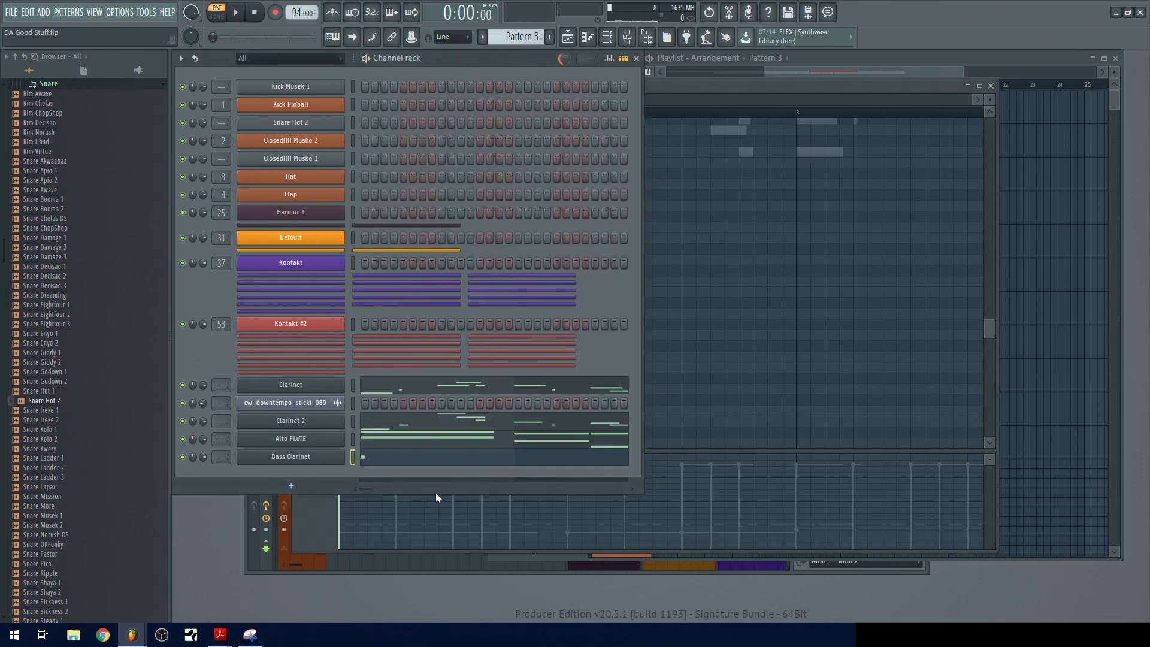
{"action": "left_click", "coordinate": [329, 459]}
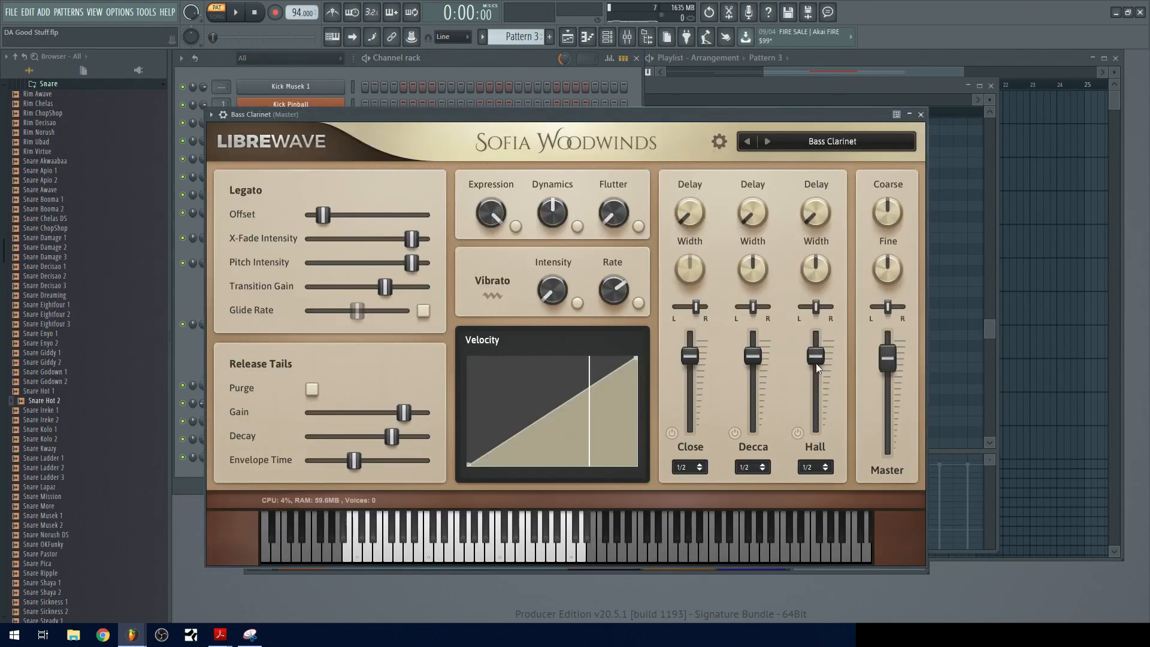
{"action": "double_click", "coordinate": [753, 358]}
{"action": "double_click", "coordinate": [692, 357]}
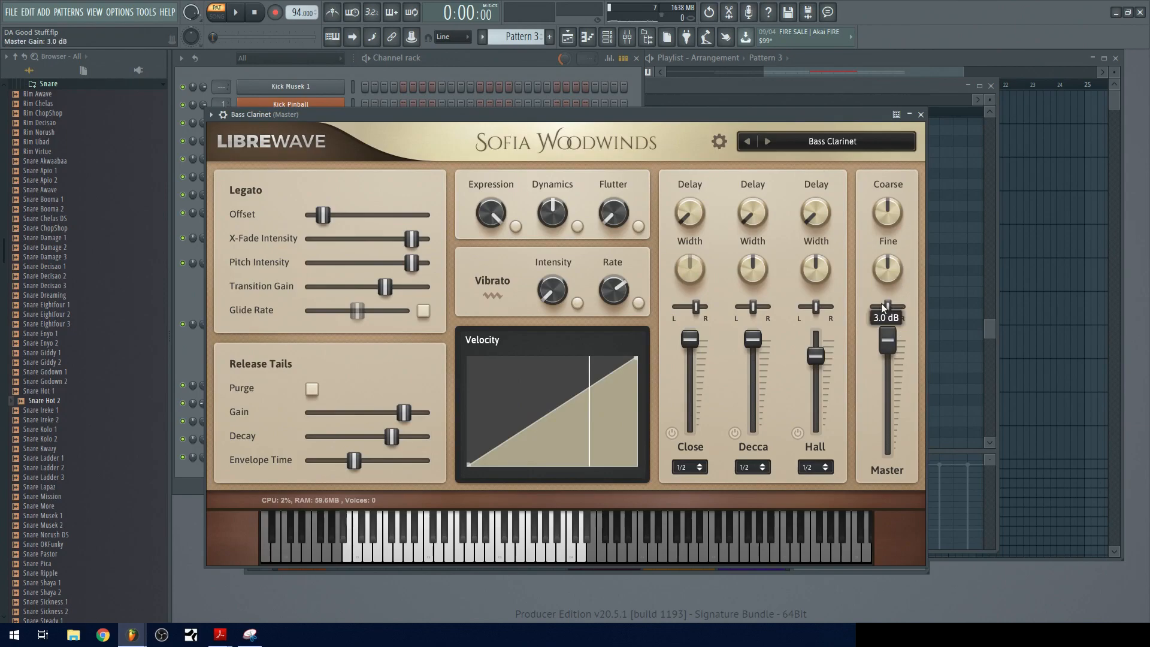
{"action": "left_click", "coordinate": [921, 115]}
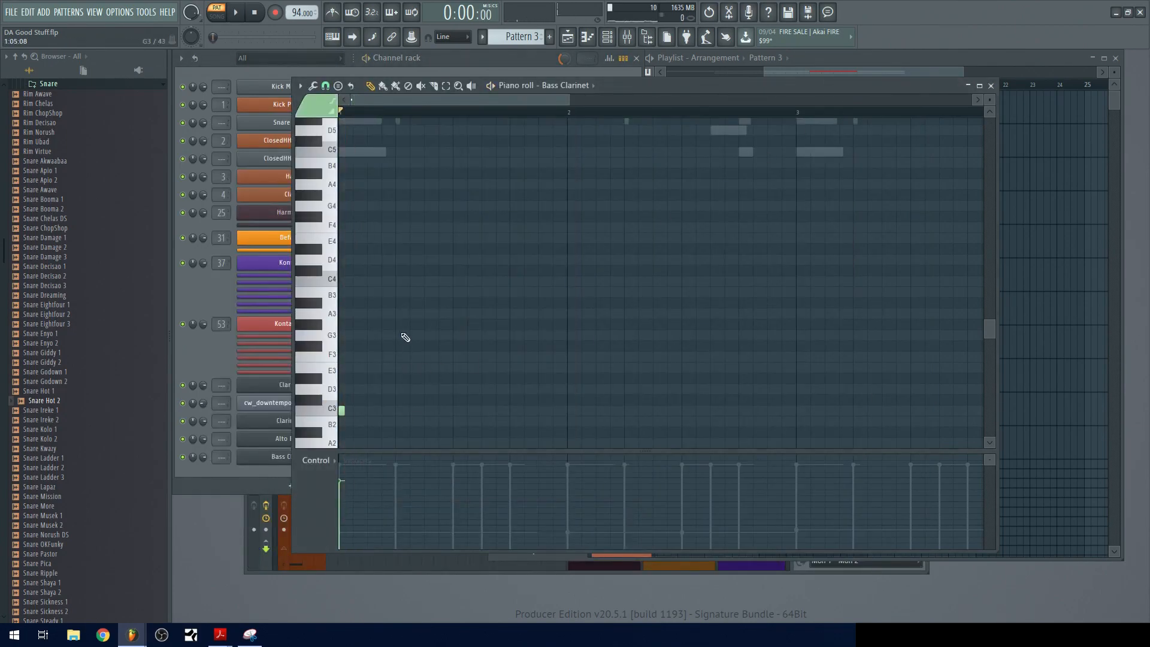
- Add an A#3 note on step 7 and a G3 note on step 9 of bar 1, and play the pattern
{"action": "scroll", "coordinate": [431, 325], "scroll_direction": "up", "scroll_amount": 2}
{"action": "left_click", "coordinate": [427, 335]}
{"action": "left_click", "coordinate": [456, 367]}
{"action": "key", "text": "space"}
{"action": "scroll", "coordinate": [555, 352], "scroll_direction": "down", "scroll_amount": 1}
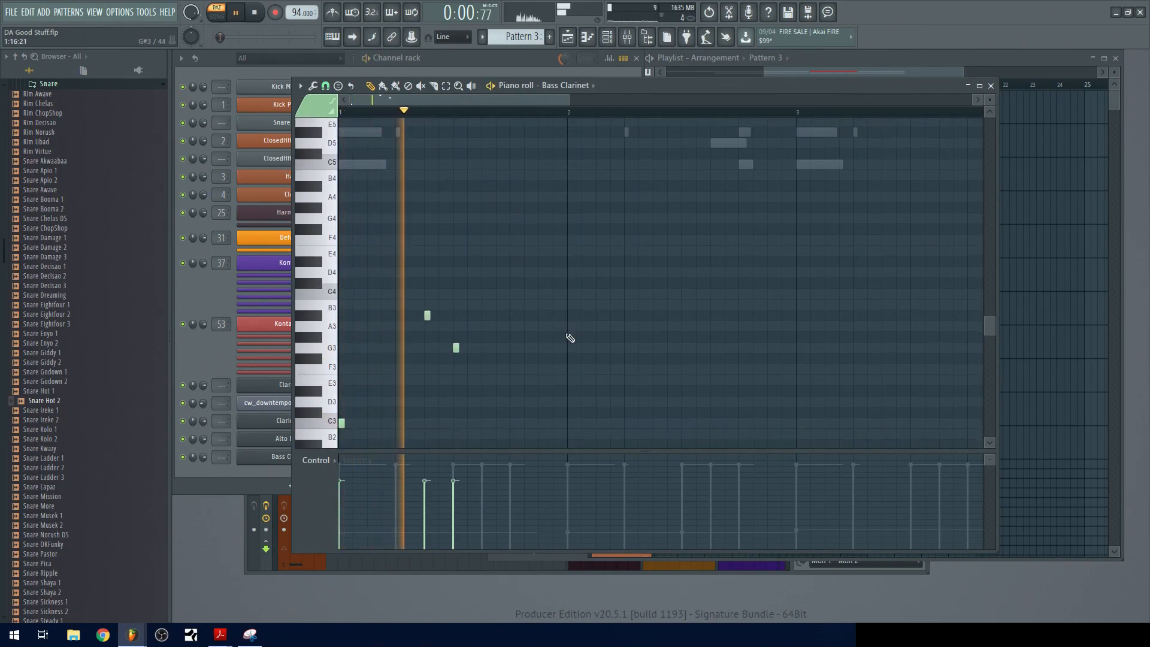
- Try the A#3 note one step closer to the G3 note, audition it, and return it to step 7 of bar 1
{"action": "right_click", "coordinate": [427, 315]}
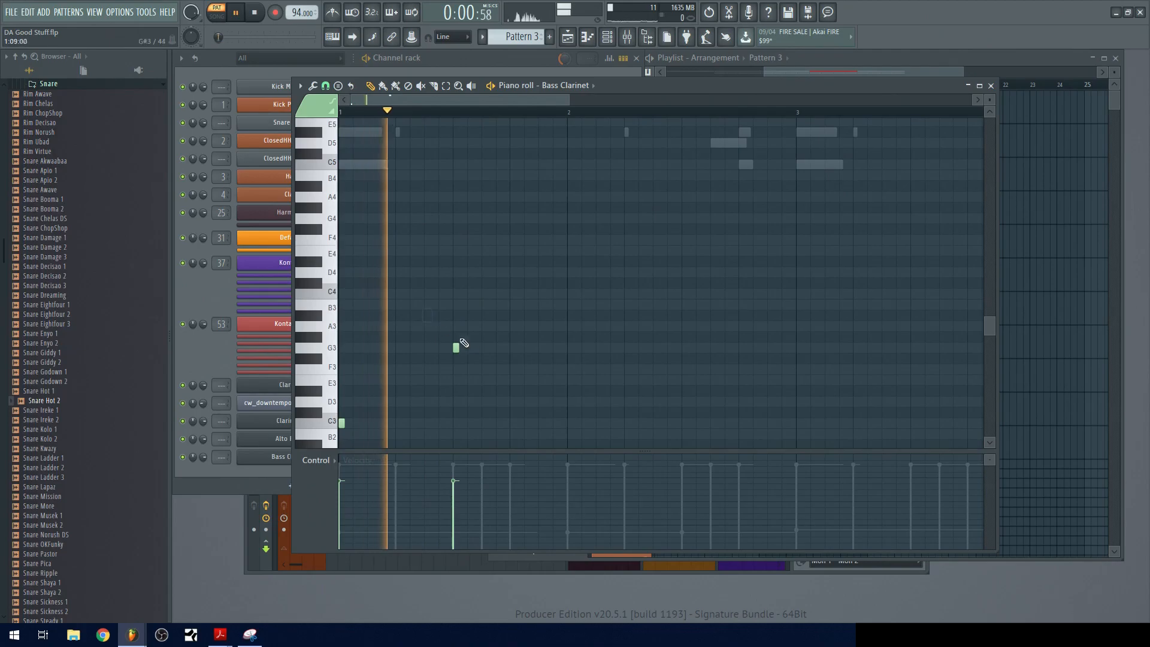
{"action": "key", "text": "space"}
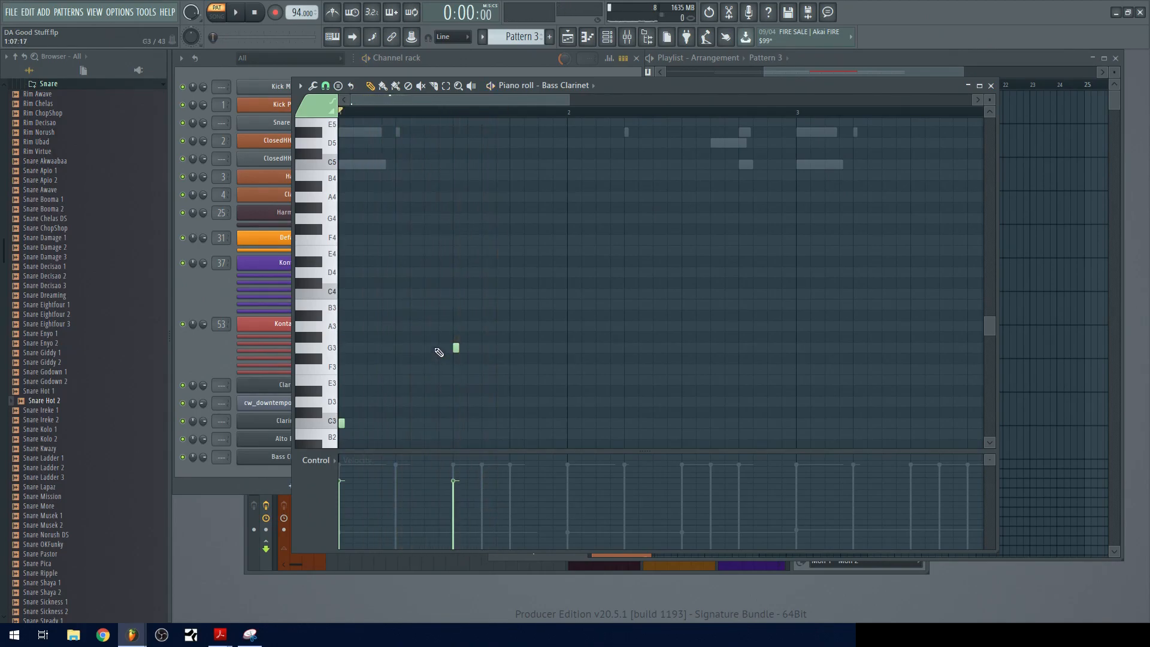
{"action": "left_click", "coordinate": [441, 316]}
{"action": "key", "text": "space"}
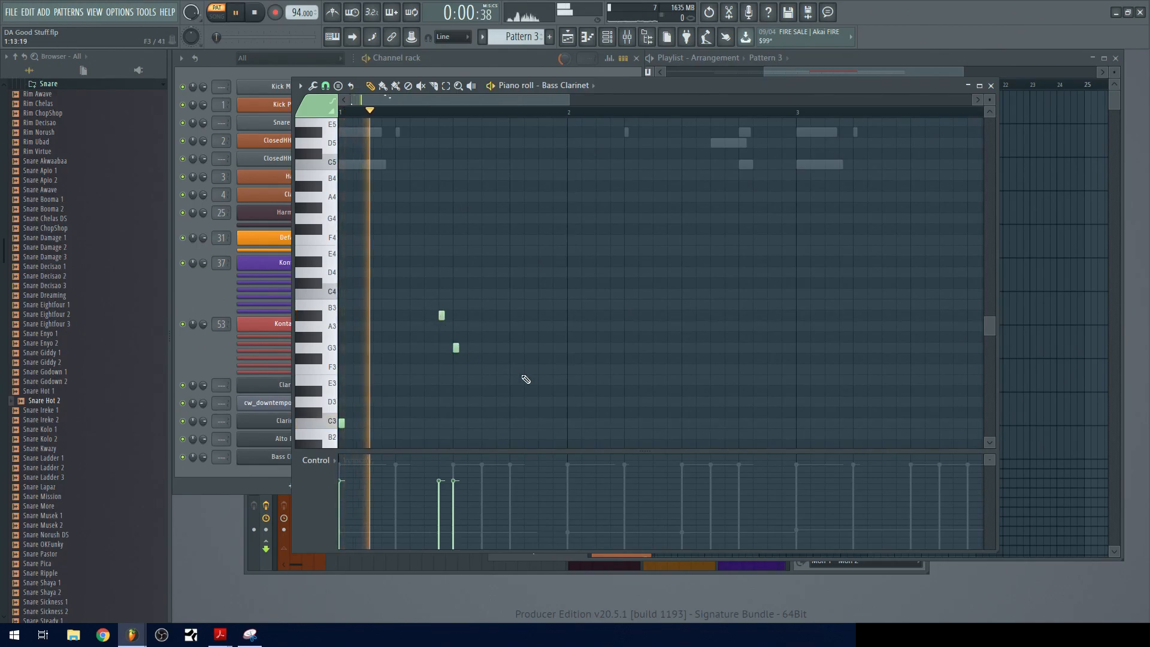
{"action": "left_click_drag", "start_coordinate": [441, 316], "coordinate": [427, 316]}
{"action": "key", "text": "space"}
{"action": "key", "text": "space"}
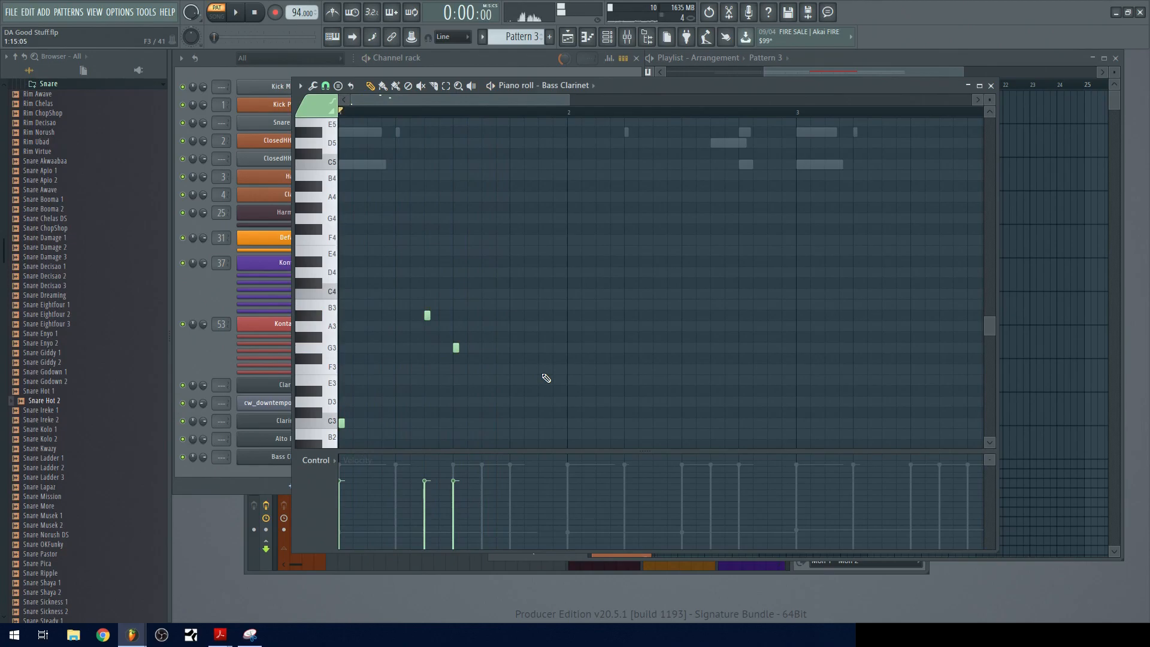
- Continue the bass line with G3 on step 15 of bar 1 and F3, F3, G3 on steps 1, 7, 9 of bar 2, and audition it
{"action": "left_click_drag", "start_coordinate": [567, 383], "coordinate": [530, 364]}
{"action": "left_click", "coordinate": [530, 375]}
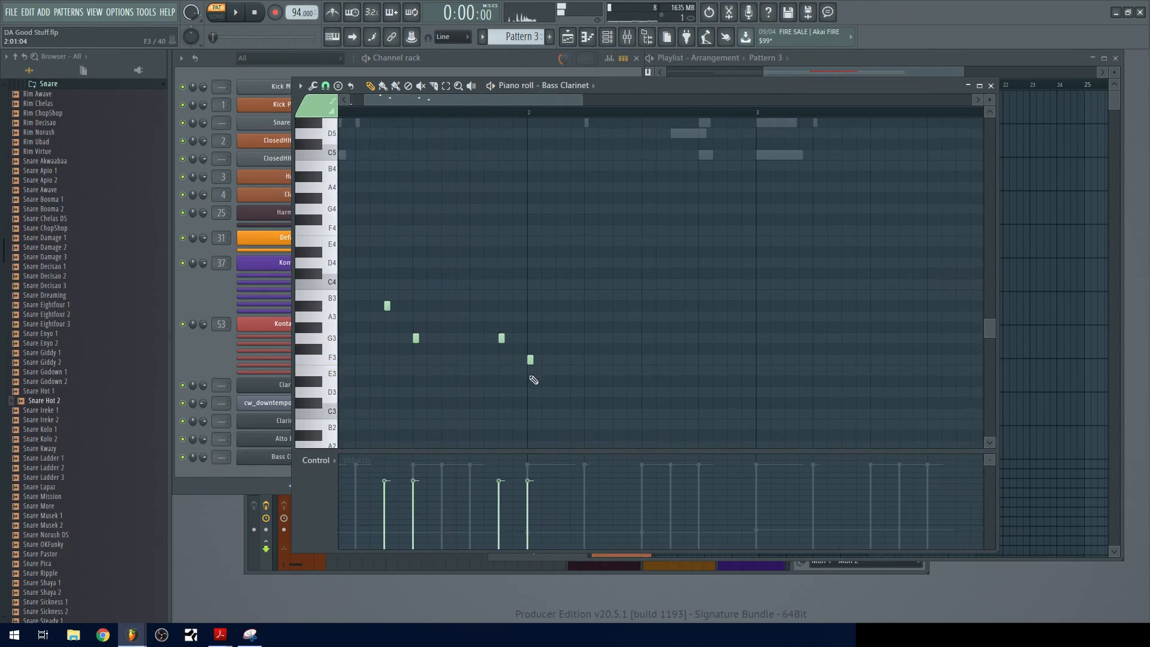
{"action": "left_click", "coordinate": [617, 362]}
{"action": "left_click", "coordinate": [648, 337]}
{"action": "key", "text": "space"}
{"action": "scroll", "coordinate": [691, 350], "scroll_direction": "down", "scroll_amount": 2}
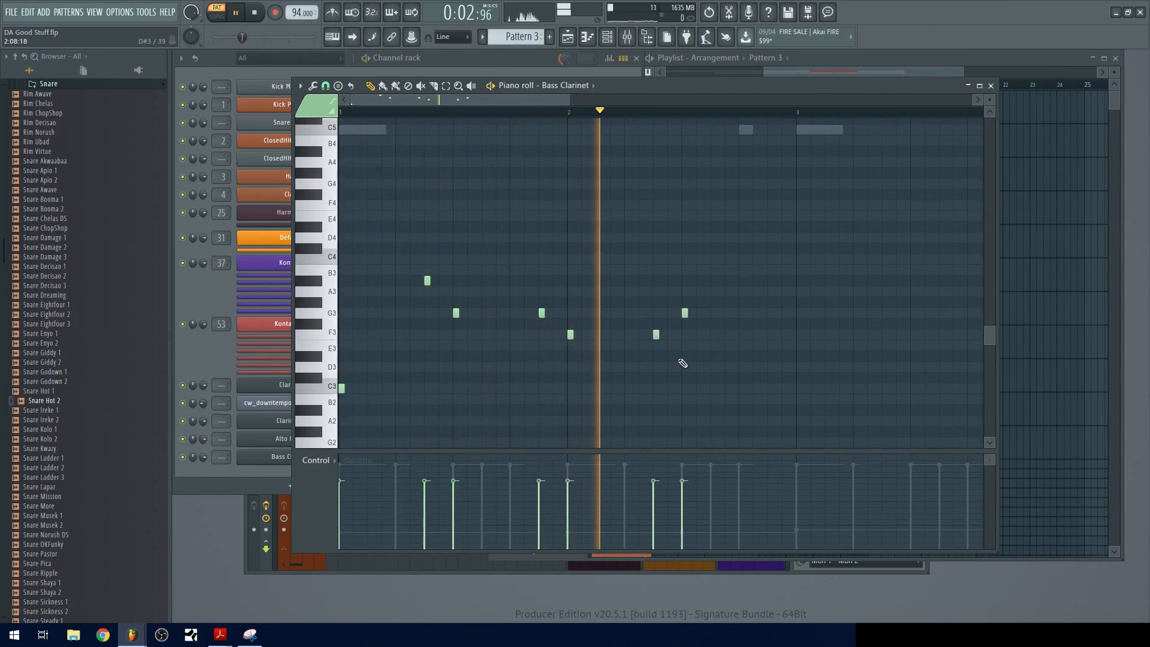
{"action": "key", "text": "space"}
{"action": "scroll", "coordinate": [636, 315], "scroll_direction": "down", "scroll_amount": 2}
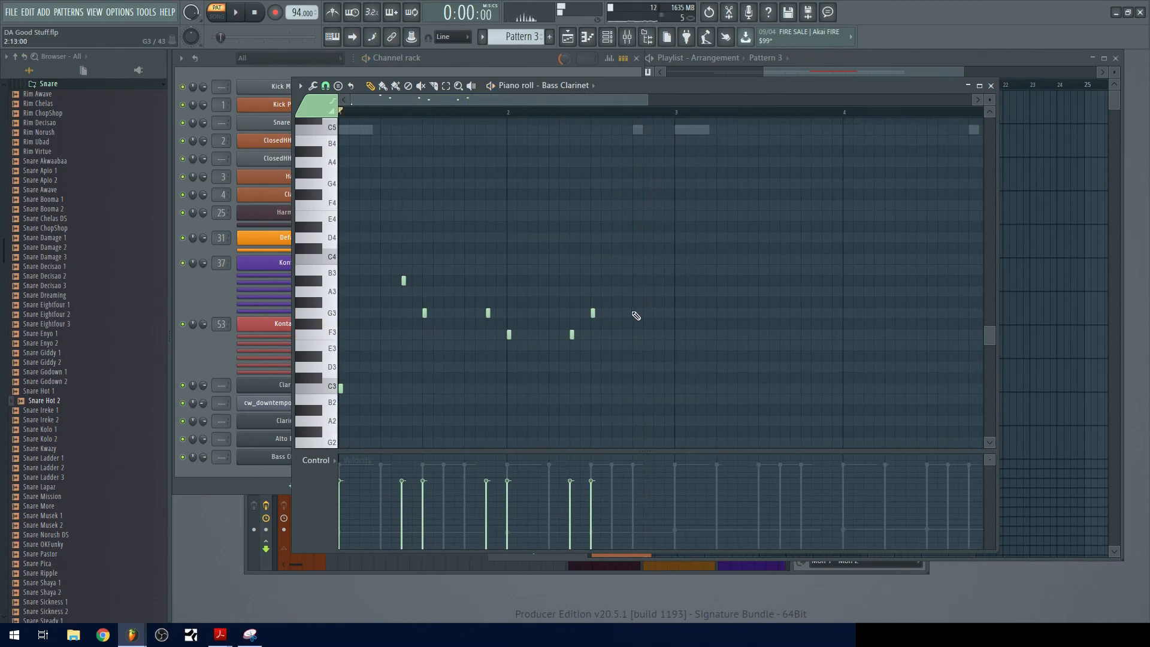
- Add a D#3 note on step 15 of bar 2 and duplicate the whole two-bar phrase into bars 3 and 4
{"action": "left_click", "coordinate": [656, 356]}
{"action": "left_click_drag", "start_coordinate": [692, 264], "coordinate": [329, 446]}
{"action": "left_click_drag", "start_coordinate": [340, 389], "coordinate": [681, 389]}
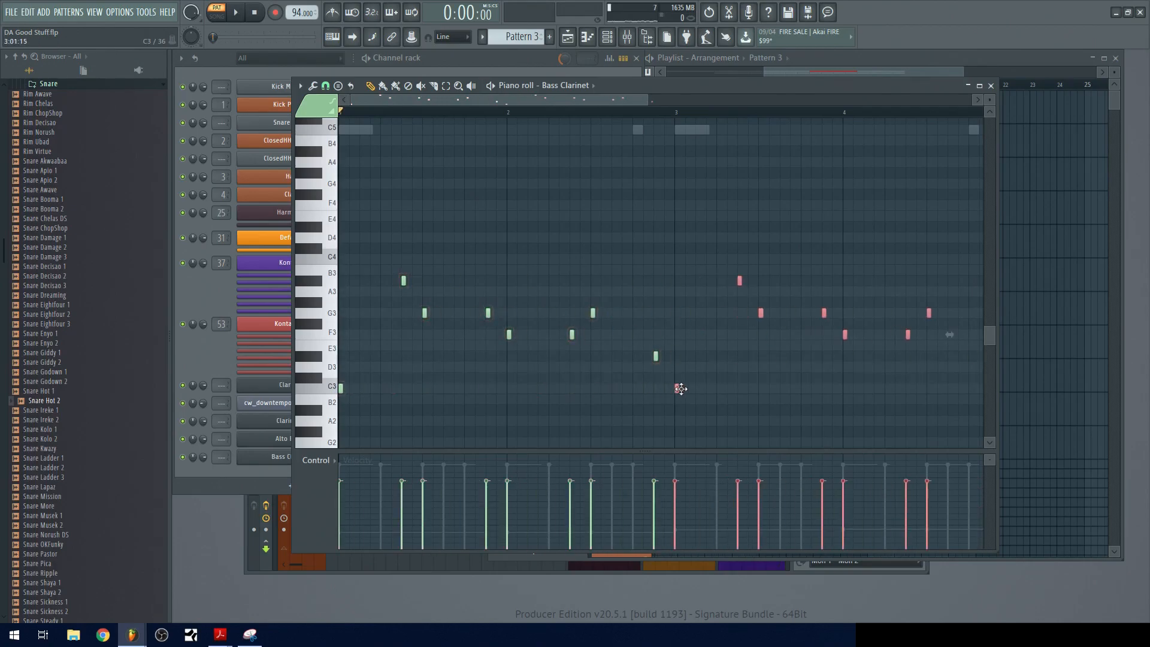
{"action": "left_click", "coordinate": [829, 364], "text": "ctrl"}
- Rework the end of bar 4 into E3, D#3 and C#3 on steps 11, 13 and 15, removing the old final D#3, and play the pattern
{"action": "left_click_drag", "start_coordinate": [829, 364], "coordinate": [576, 320]}
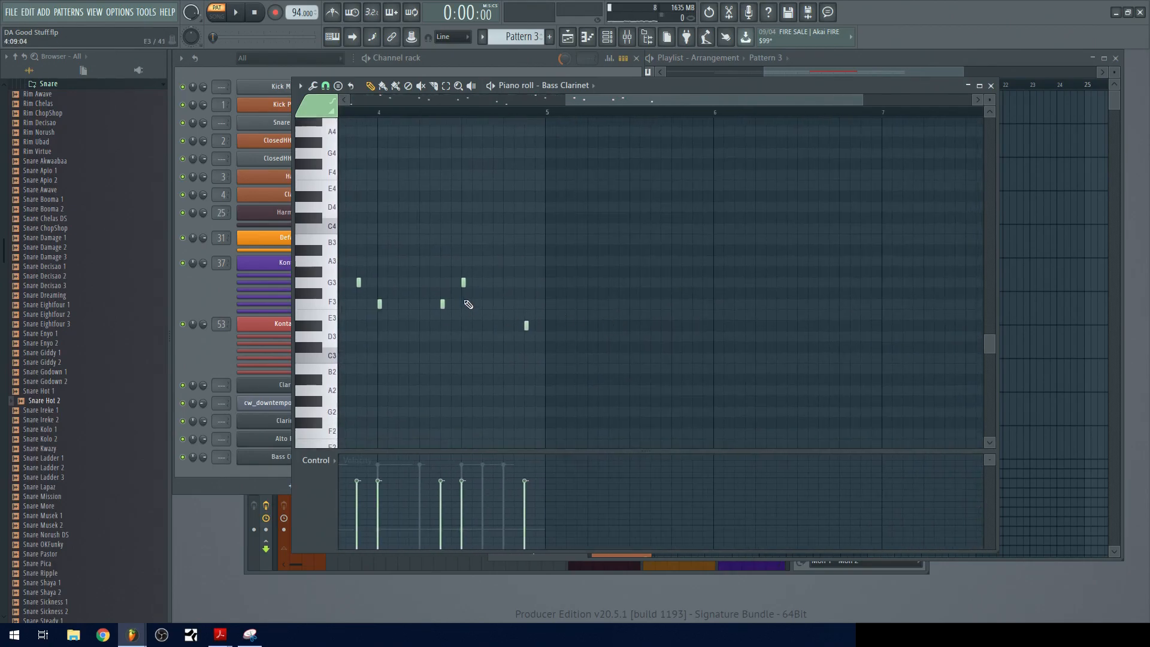
{"action": "left_click", "coordinate": [506, 314]}
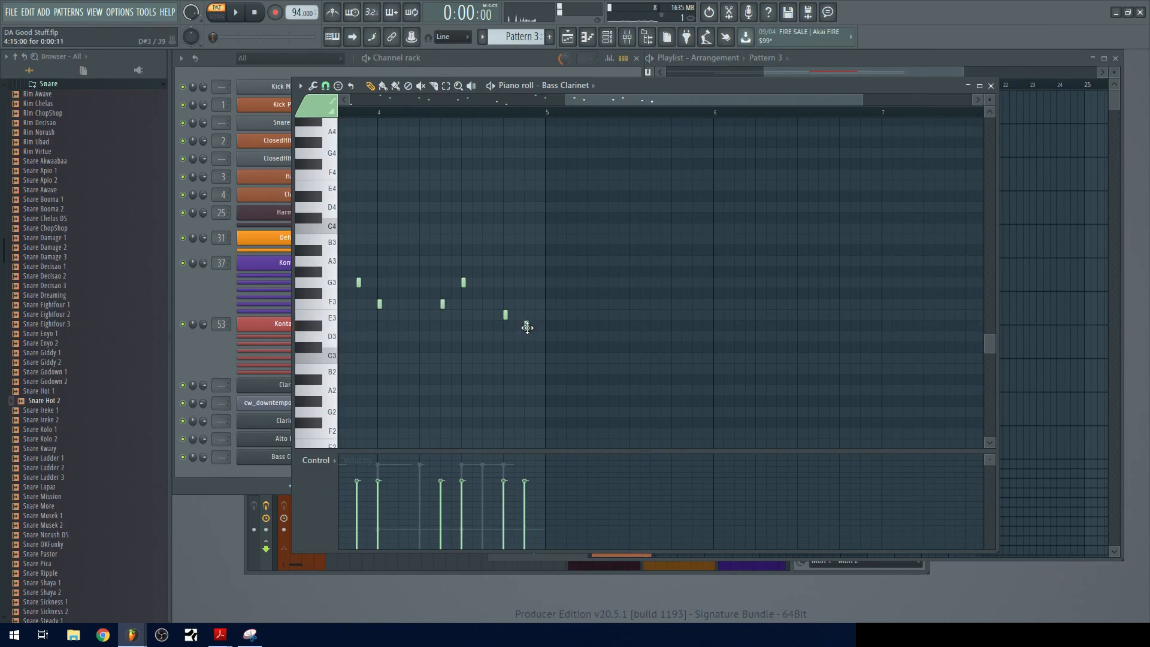
{"action": "right_click", "coordinate": [505, 315]}
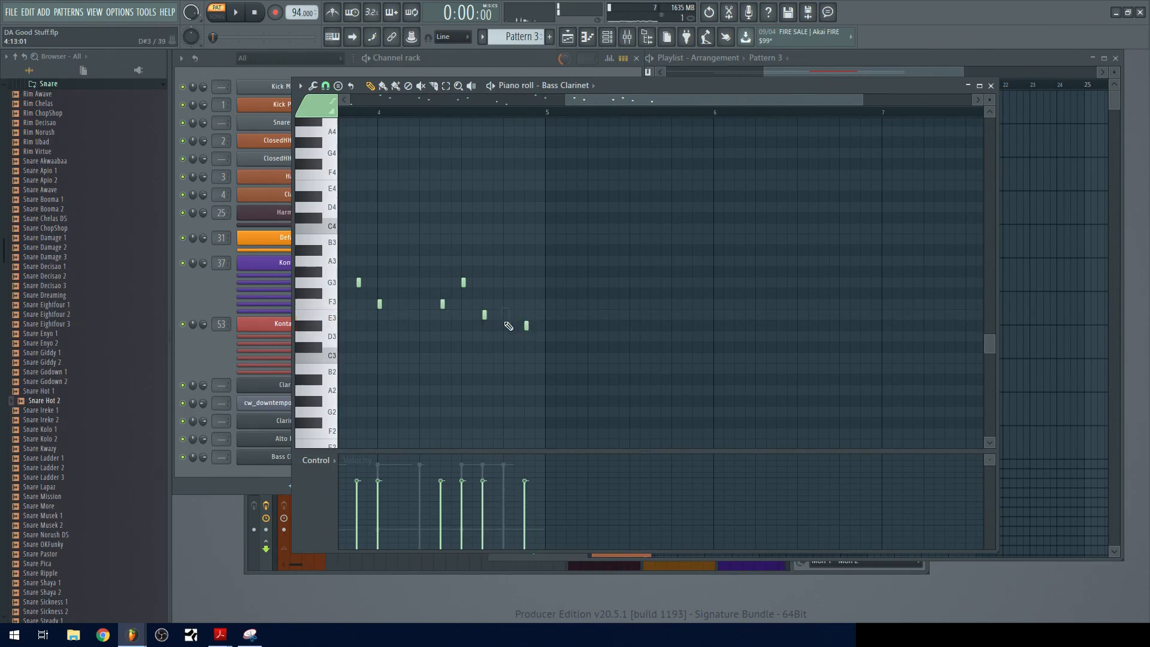
{"action": "left_click", "coordinate": [527, 346]}
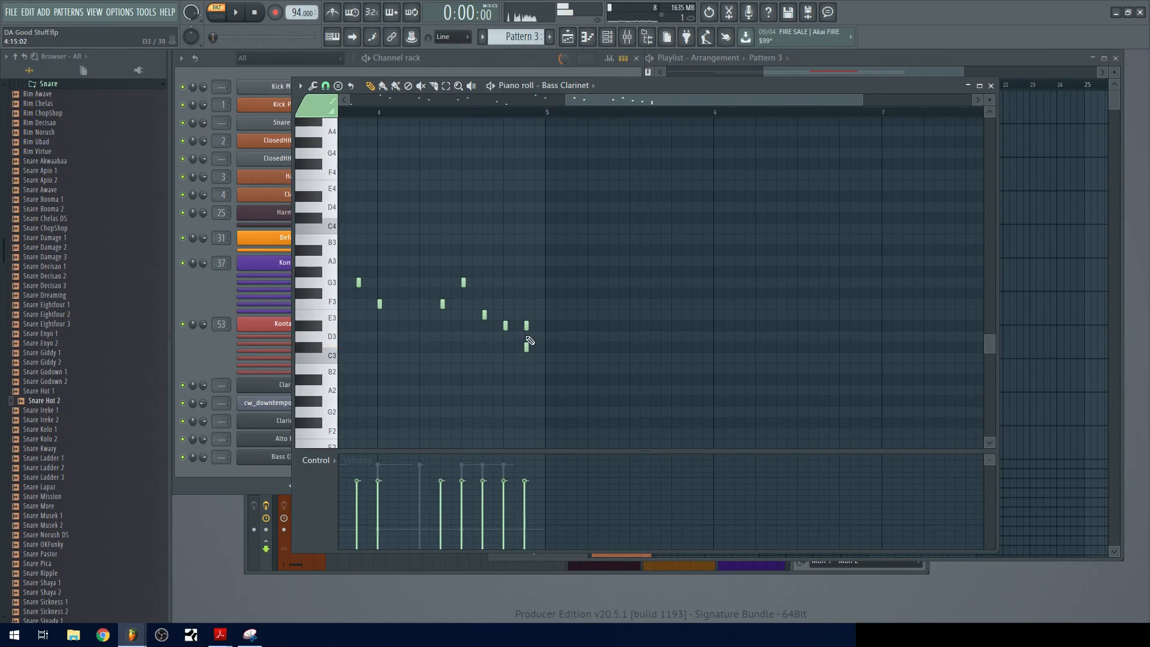
{"action": "scroll", "coordinate": [481, 281], "scroll_direction": "down", "scroll_amount": 3}
{"action": "left_click_drag", "start_coordinate": [481, 281], "coordinate": [610, 253]}
{"action": "left_click_drag", "start_coordinate": [697, 235], "coordinate": [733, 241]}
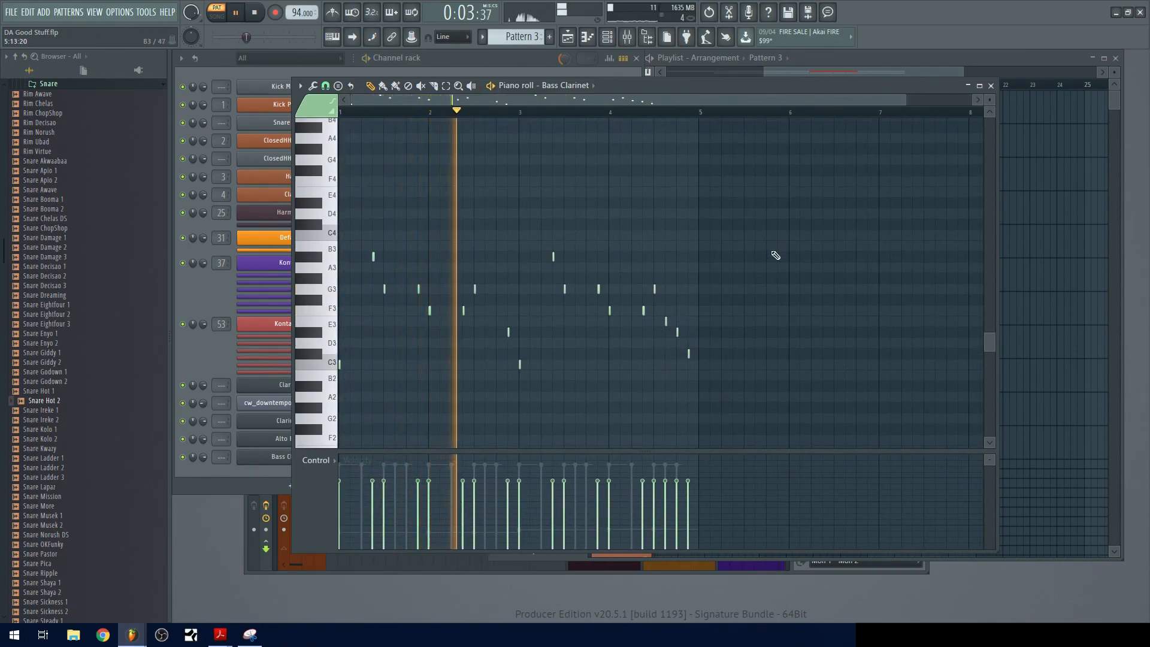
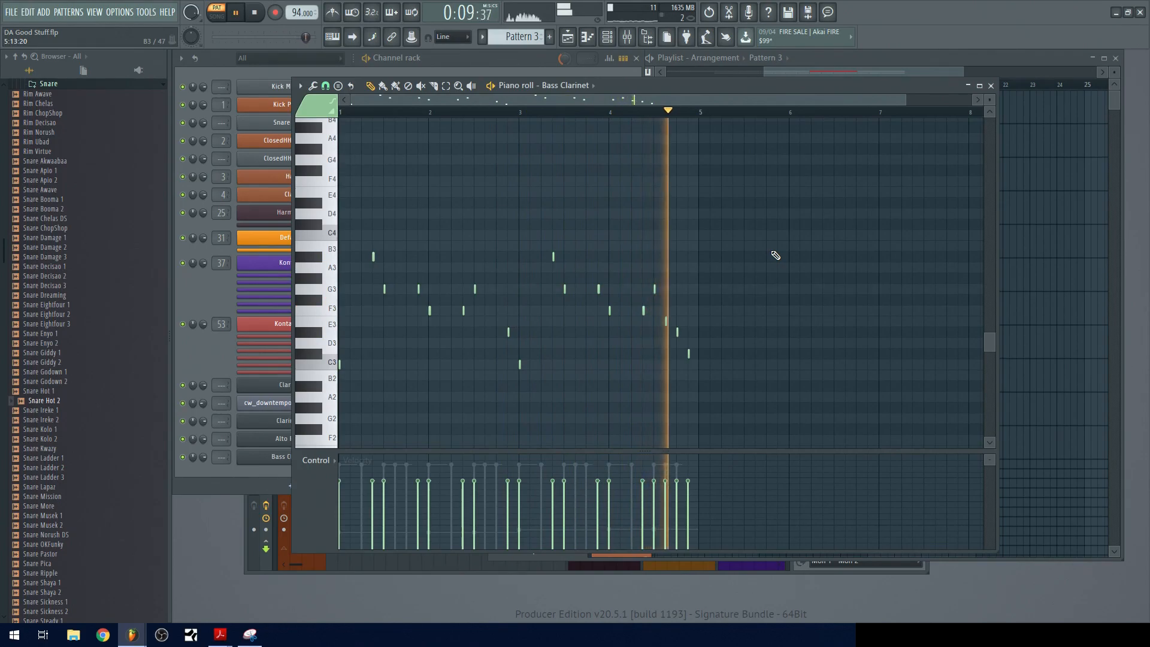
- Delete the E3 note in bar 4, replace the final C#3 with D3, and audition the ending
{"action": "scroll", "coordinate": [688, 326], "scroll_direction": "up", "scroll_amount": 3}
{"action": "key", "text": "space"}
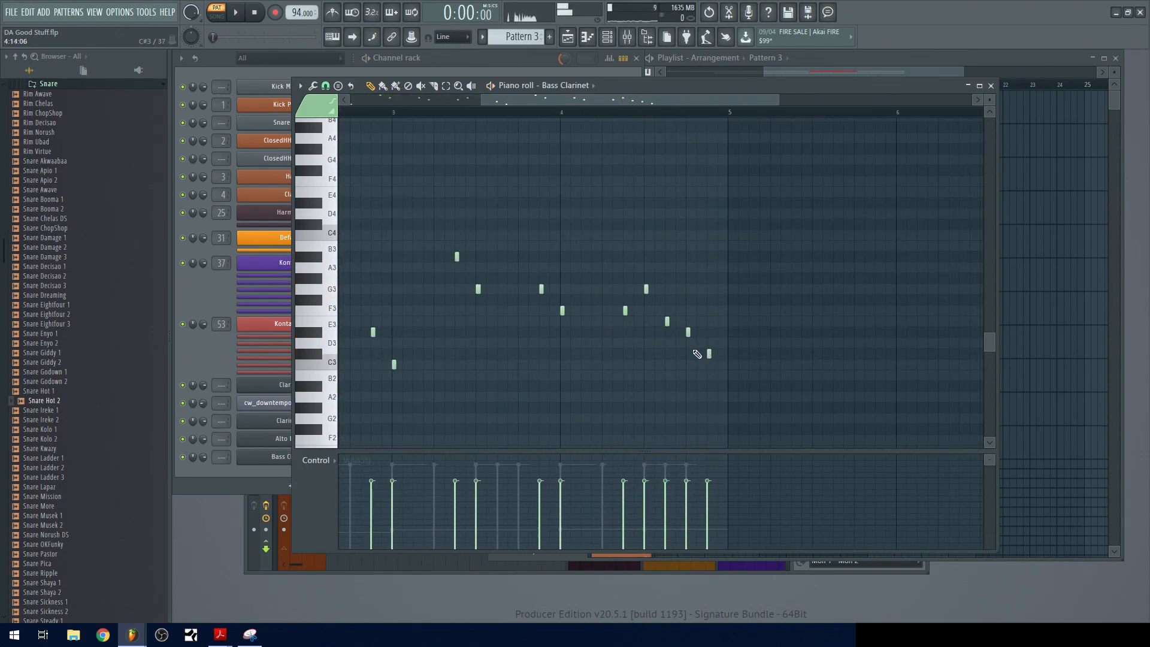
{"action": "right_click", "coordinate": [666, 322]}
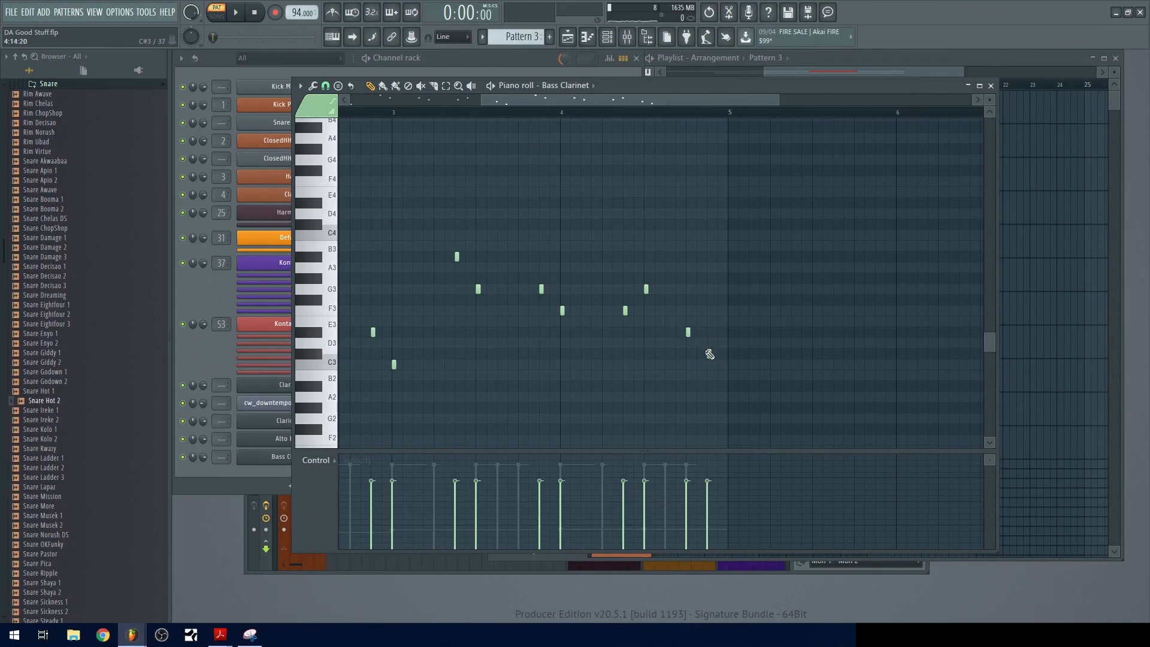
{"action": "left_click", "coordinate": [710, 342]}
{"action": "left_click", "coordinate": [566, 115]}
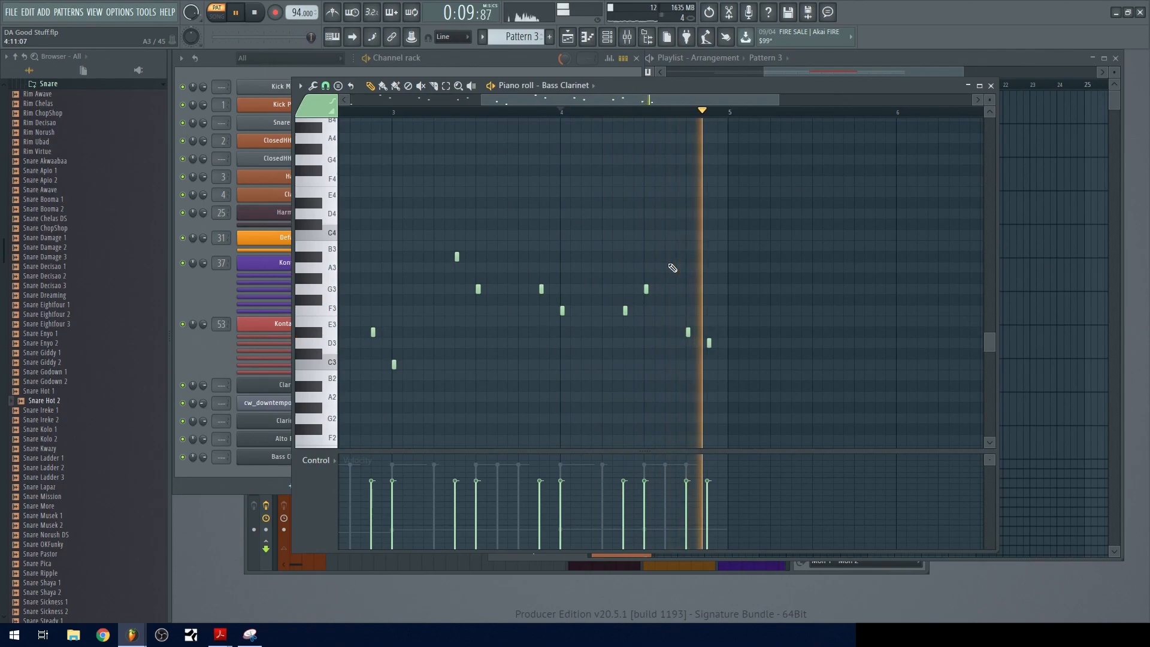
{"action": "scroll", "coordinate": [639, 225], "scroll_direction": "down", "scroll_amount": 3}
{"action": "key", "text": "space"}
{"action": "left_click_drag", "start_coordinate": [553, 113], "coordinate": [81, 122]}
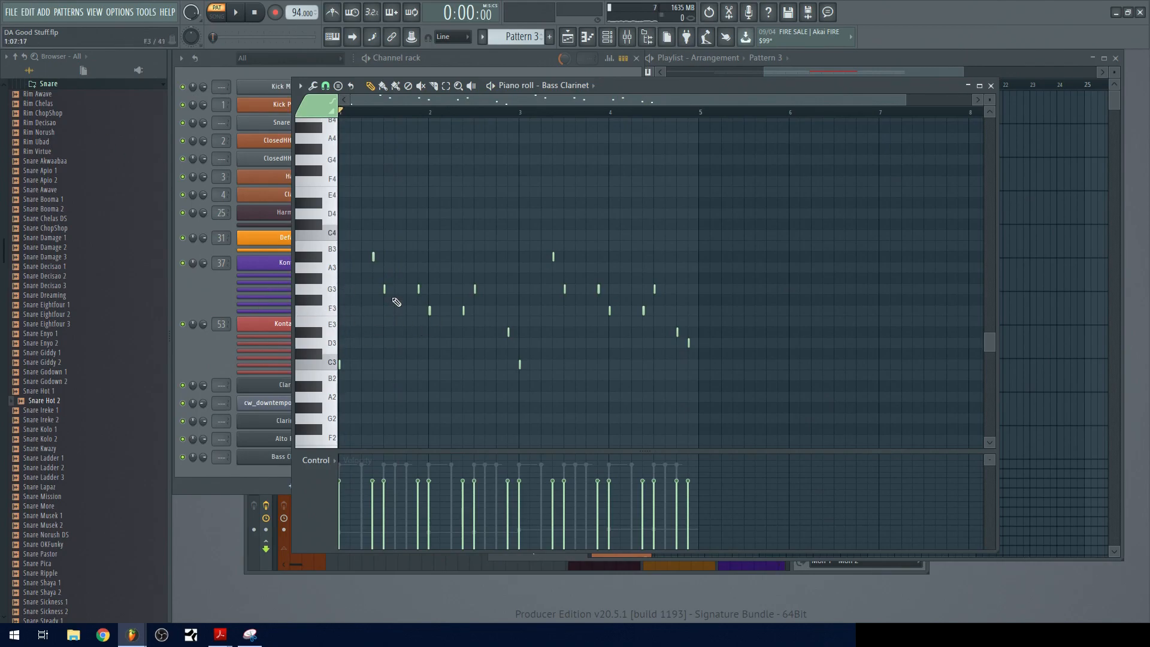
- While the pattern plays, raise the Bass Clarinet's Dynamics and set its Expression to 113
{"action": "left_click", "coordinate": [202, 356]}
{"action": "key", "text": "space"}
{"action": "left_click", "coordinate": [747, 88]}
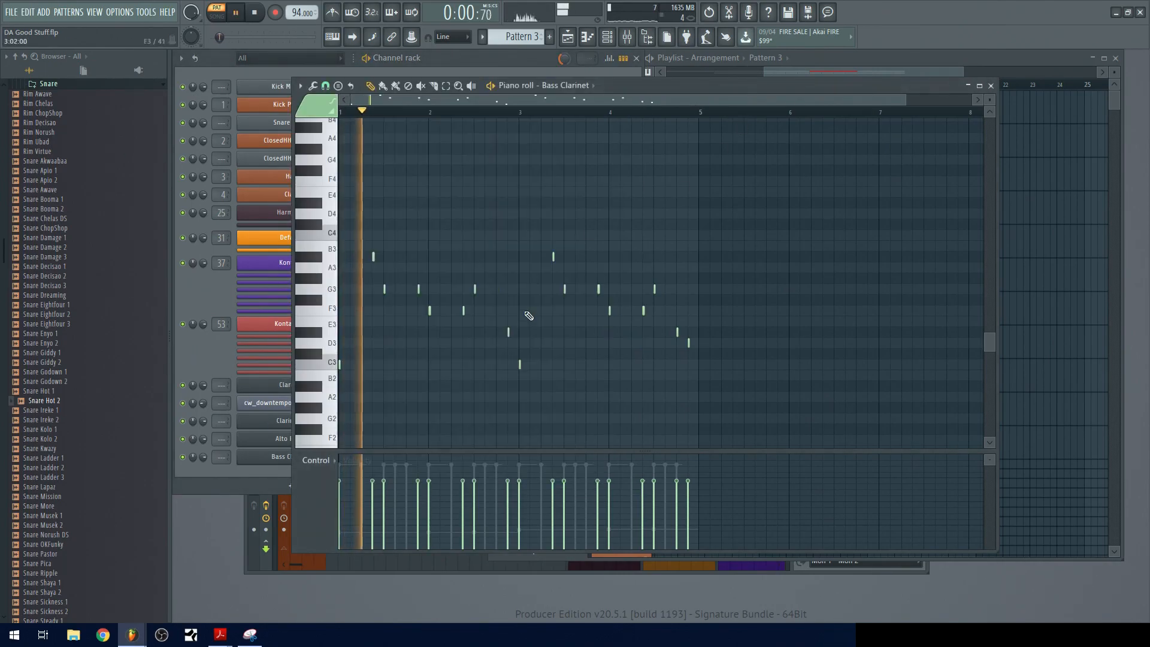
{"action": "left_click", "coordinate": [217, 349]}
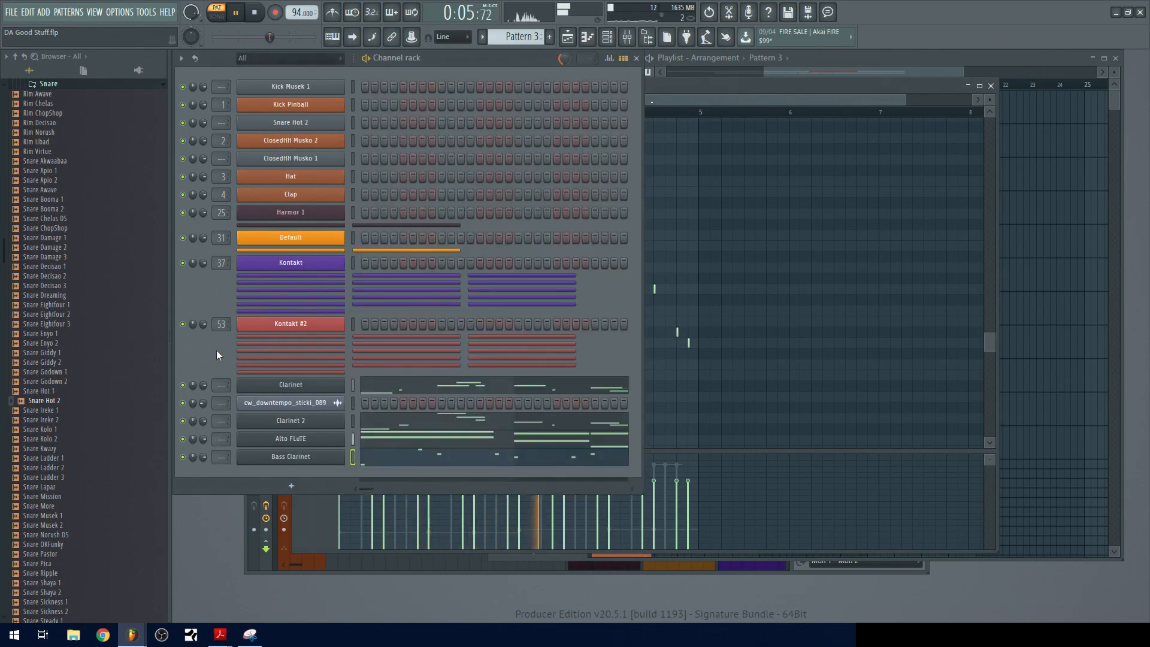
{"action": "left_click", "coordinate": [318, 456]}
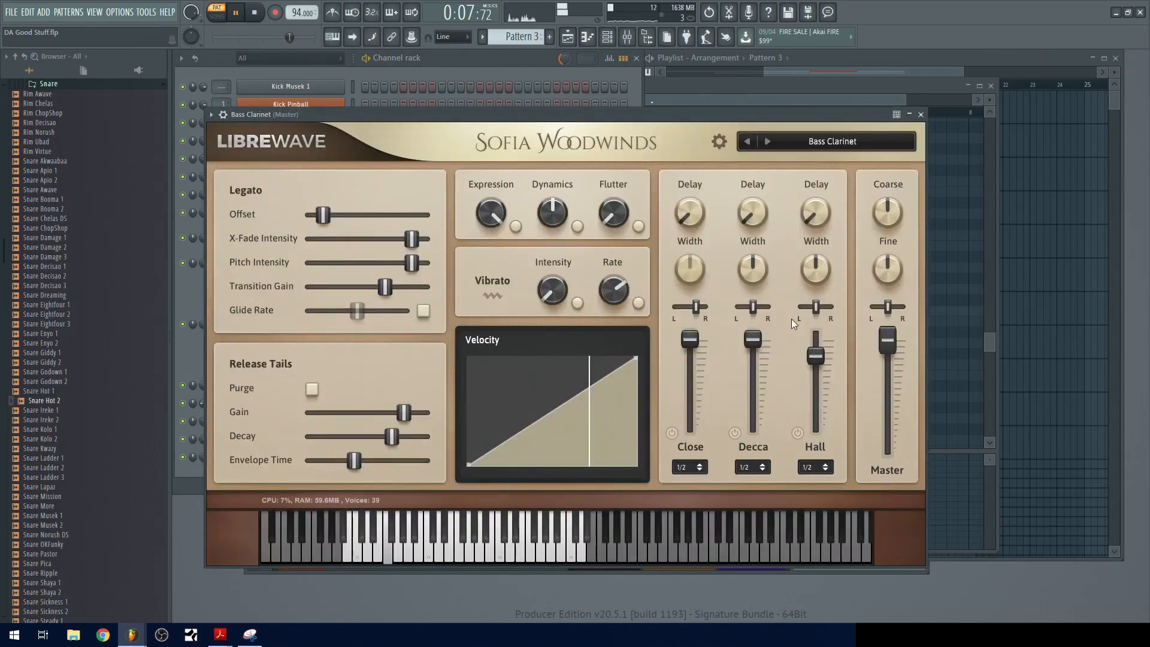
{"action": "left_click_drag", "start_coordinate": [554, 213], "coordinate": [554, 209]}
{"action": "left_click_drag", "start_coordinate": [554, 169], "coordinate": [545, 208]}
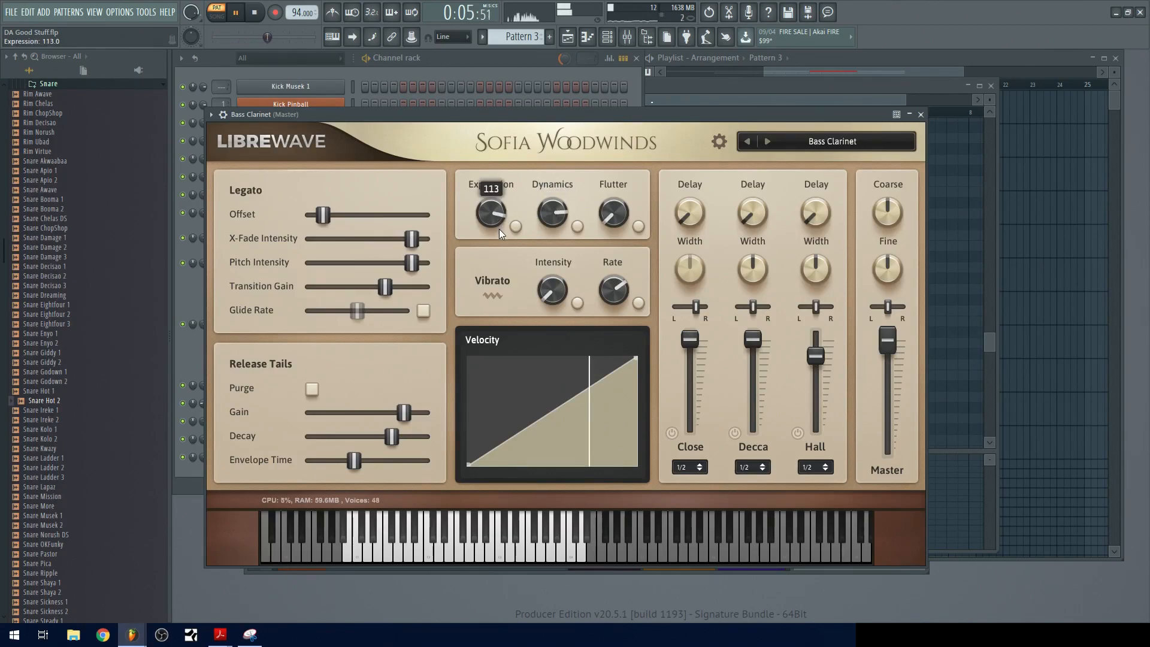
{"action": "left_click_drag", "start_coordinate": [740, 111], "coordinate": [736, 98]}
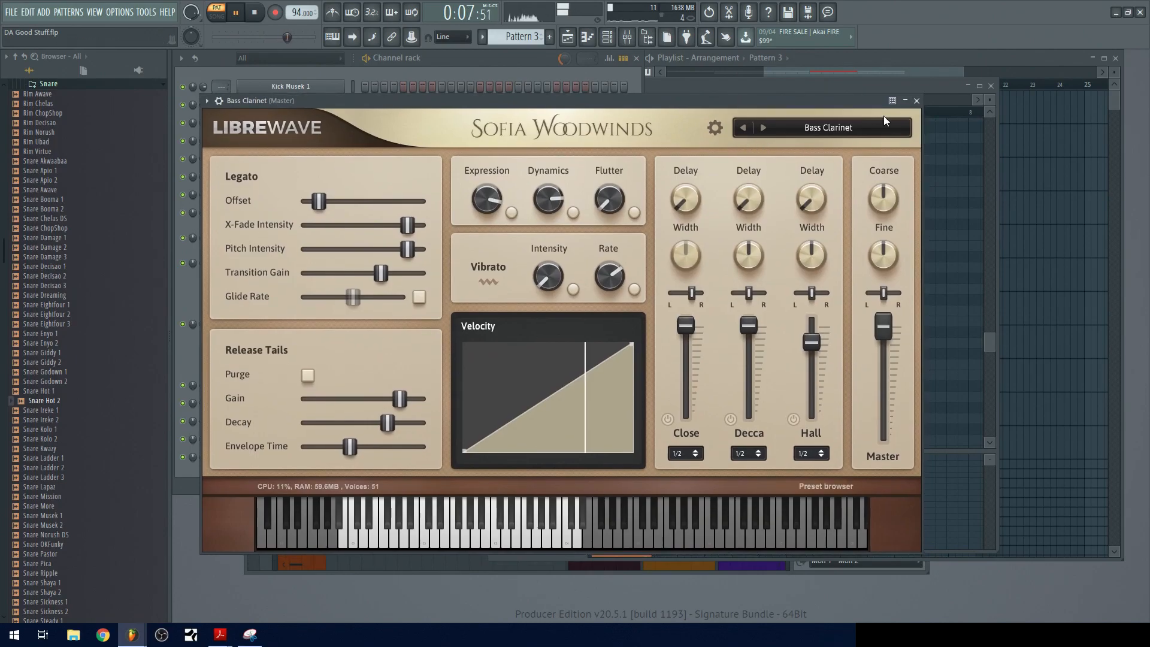
{"action": "left_click", "coordinate": [916, 101]}
{"action": "left_click", "coordinate": [888, 86]}
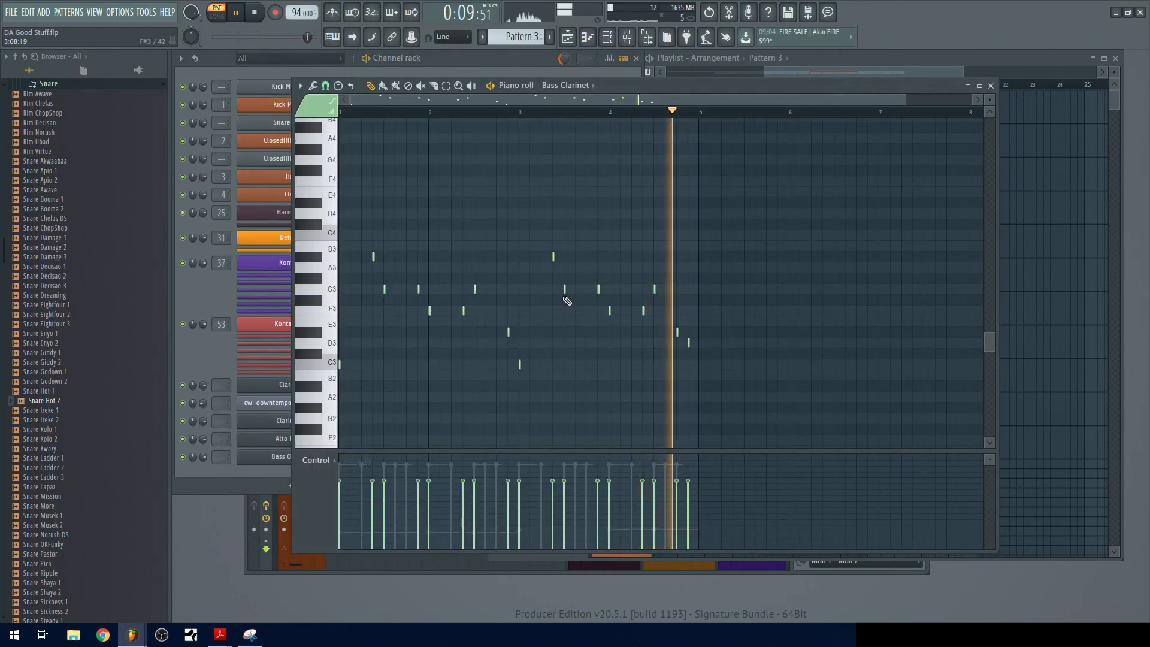
{"action": "key", "text": "space"}
- Add a new Sofia Woodwinds x64 instrument channel, finding the plugin by searching for "sof"
{"action": "left_click", "coordinate": [205, 357]}
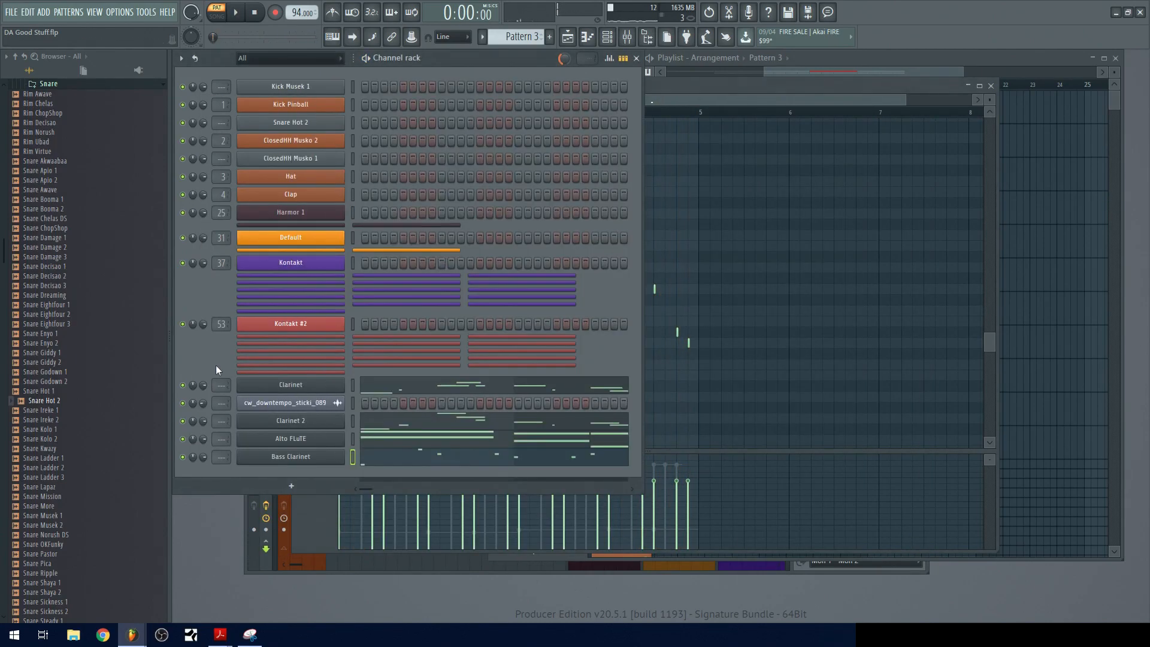
{"action": "right_click", "coordinate": [306, 460]}
{"action": "left_click", "coordinate": [266, 471]}
{"action": "left_click", "coordinate": [286, 487]}
{"action": "type", "text": "clar"}
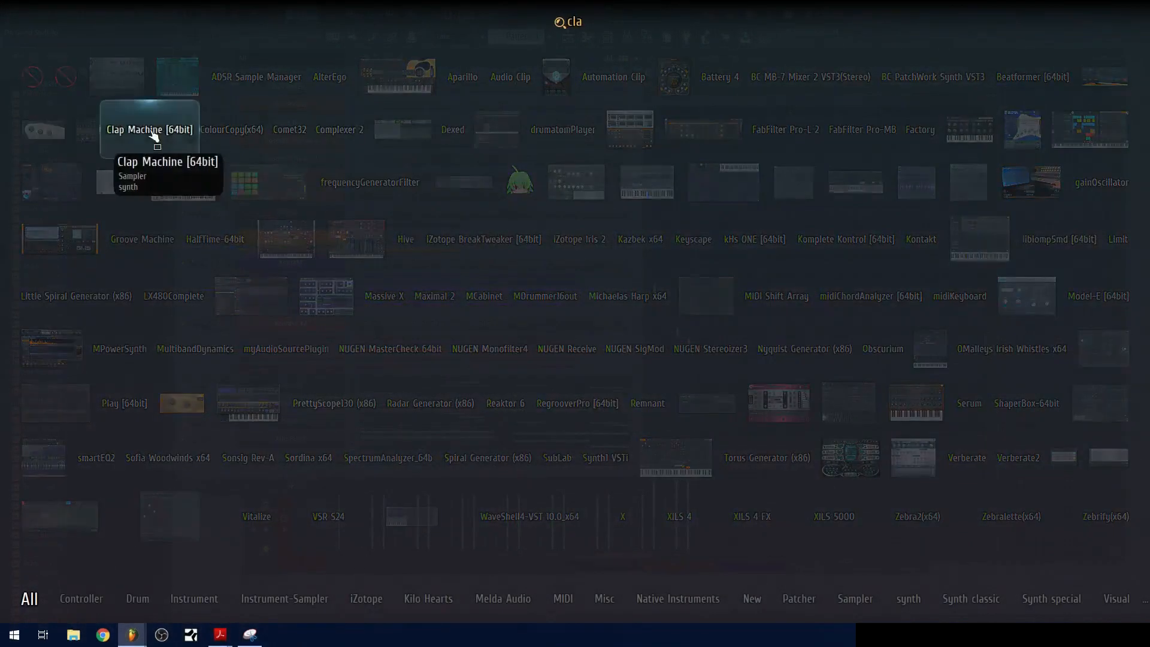
{"action": "key", "text": "BackSpace"}
{"action": "key", "text": "BackSpace"}
{"action": "key", "text": "BackSpace"}
{"action": "key", "text": "BackSpace"}
{"action": "type", "text": "sof"}
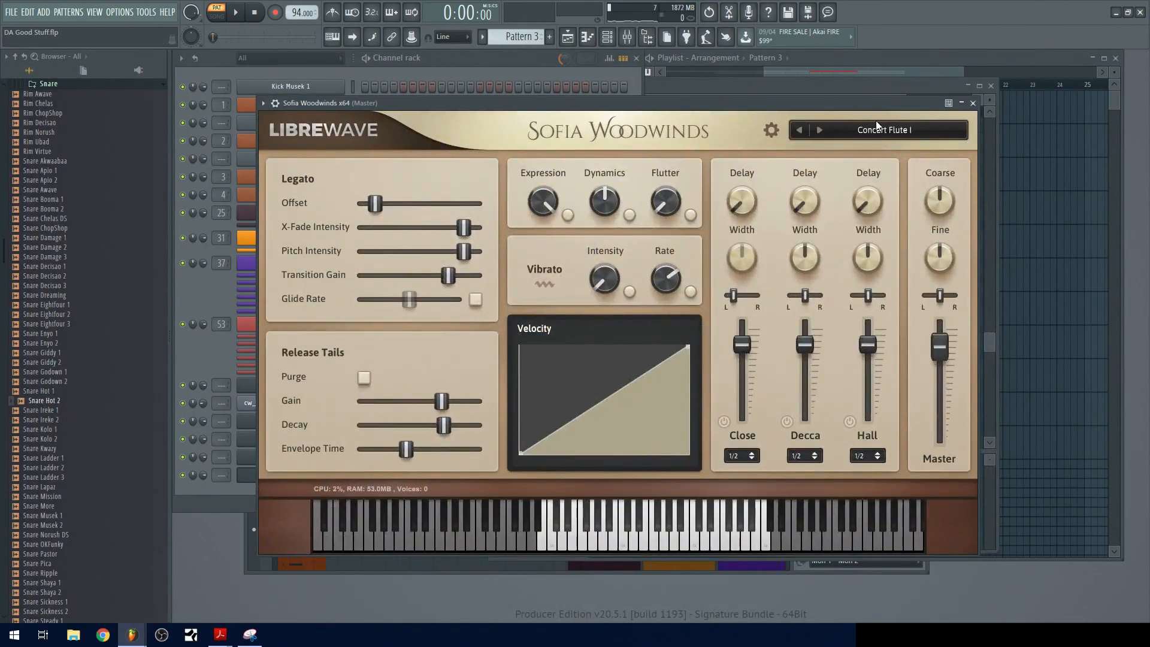
- Browse the Sofia Woodwinds presets by instrument family and load Bassoon I from the Bassoons bank
{"action": "left_click", "coordinate": [875, 130]}
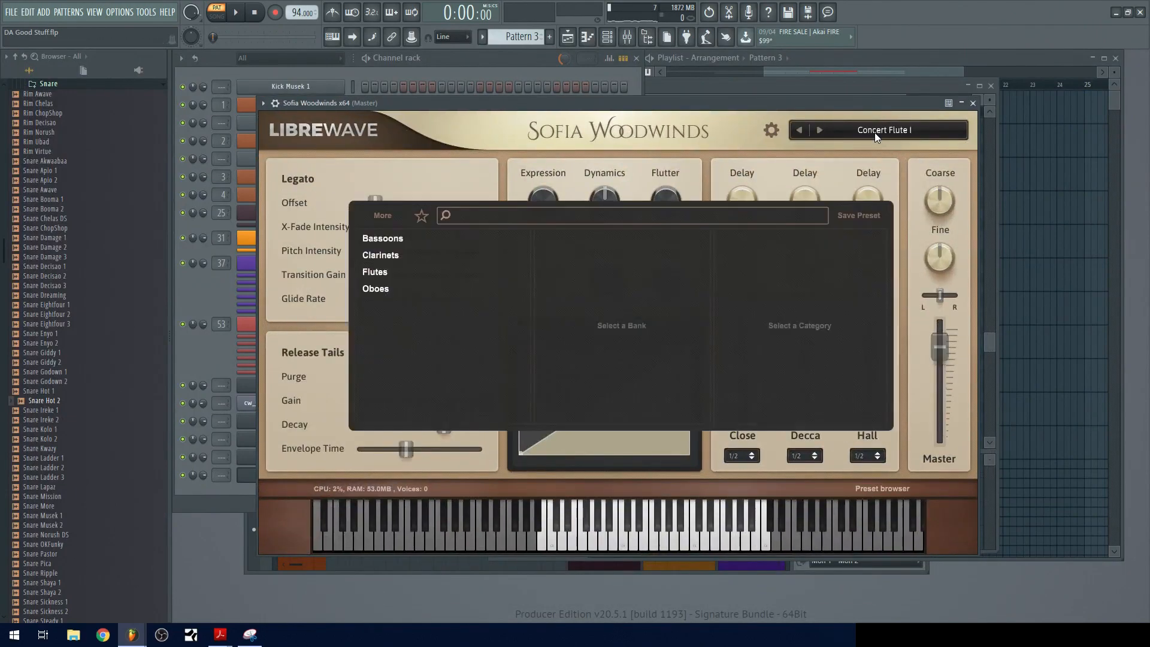
{"action": "left_click", "coordinate": [400, 271]}
{"action": "left_click", "coordinate": [397, 252]}
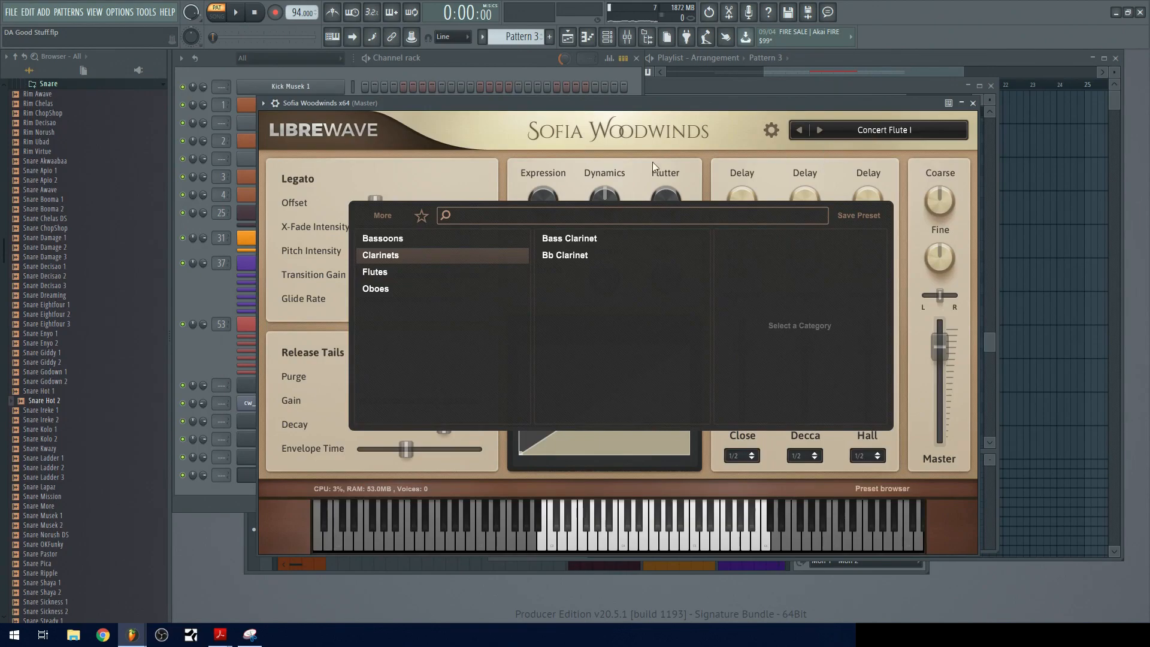
{"action": "left_click", "coordinate": [405, 238]}
{"action": "left_click", "coordinate": [403, 253]}
{"action": "left_click", "coordinate": [363, 273]}
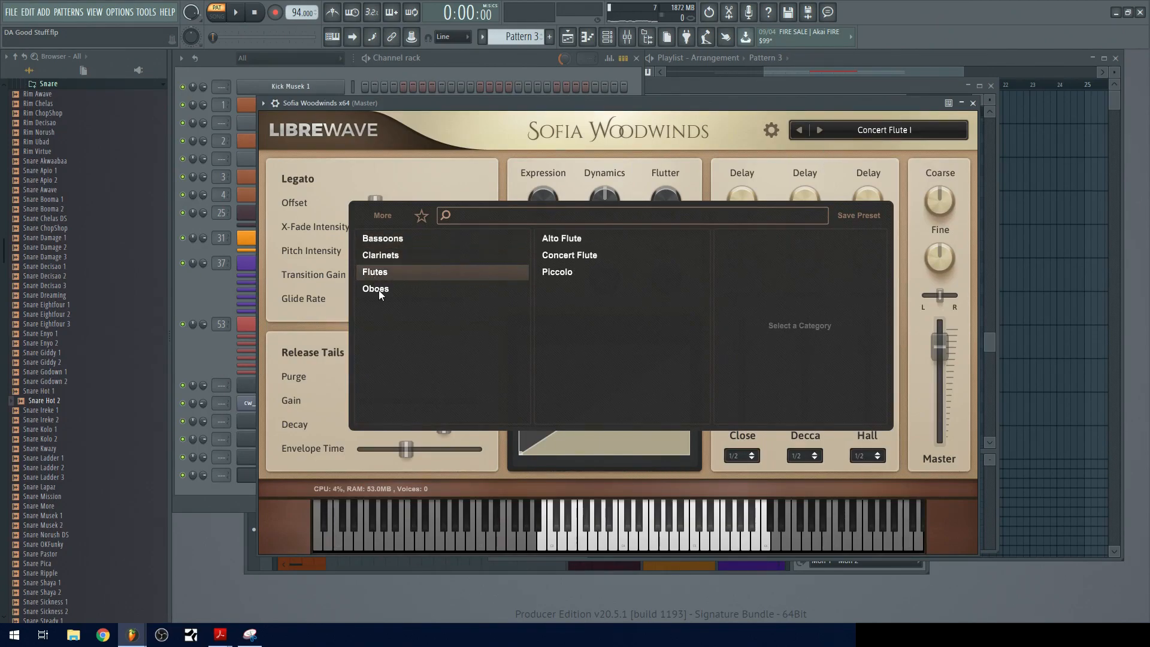
{"action": "left_click", "coordinate": [378, 289]}
{"action": "left_click", "coordinate": [401, 263]}
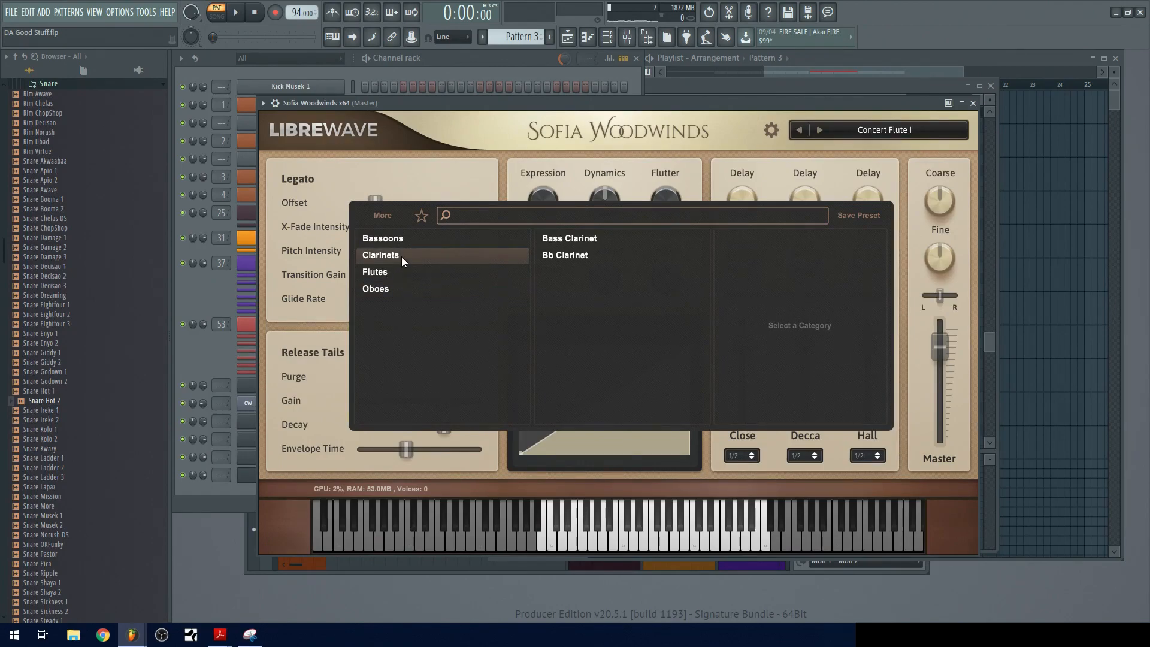
{"action": "left_click", "coordinate": [405, 241]}
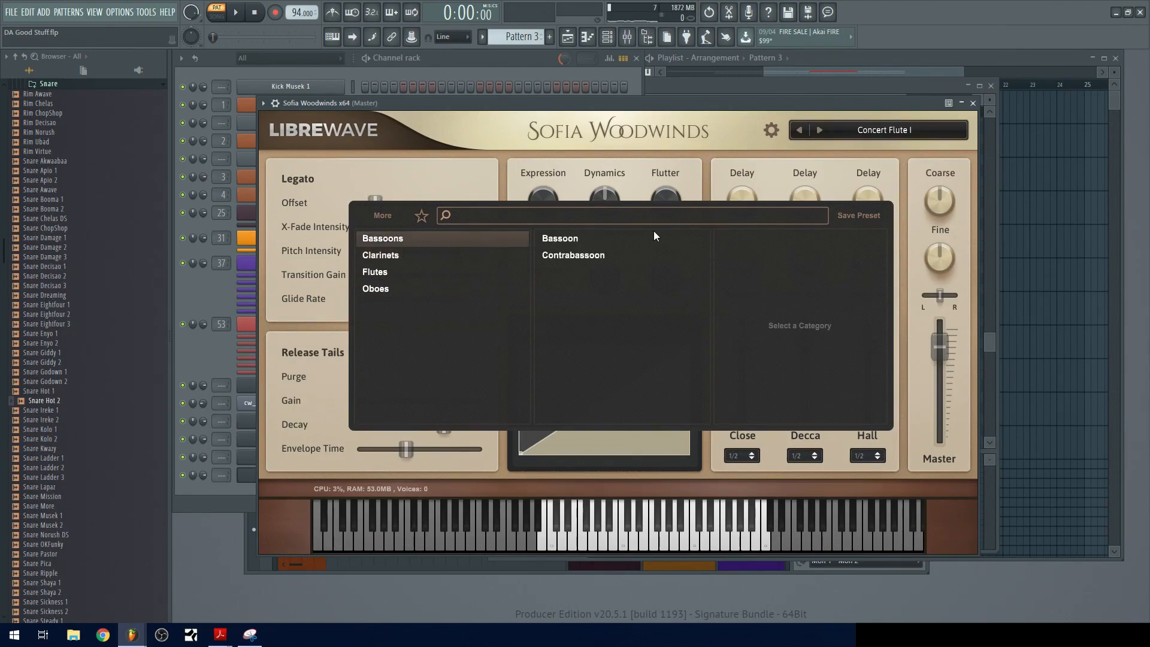
{"action": "left_click", "coordinate": [572, 242]}
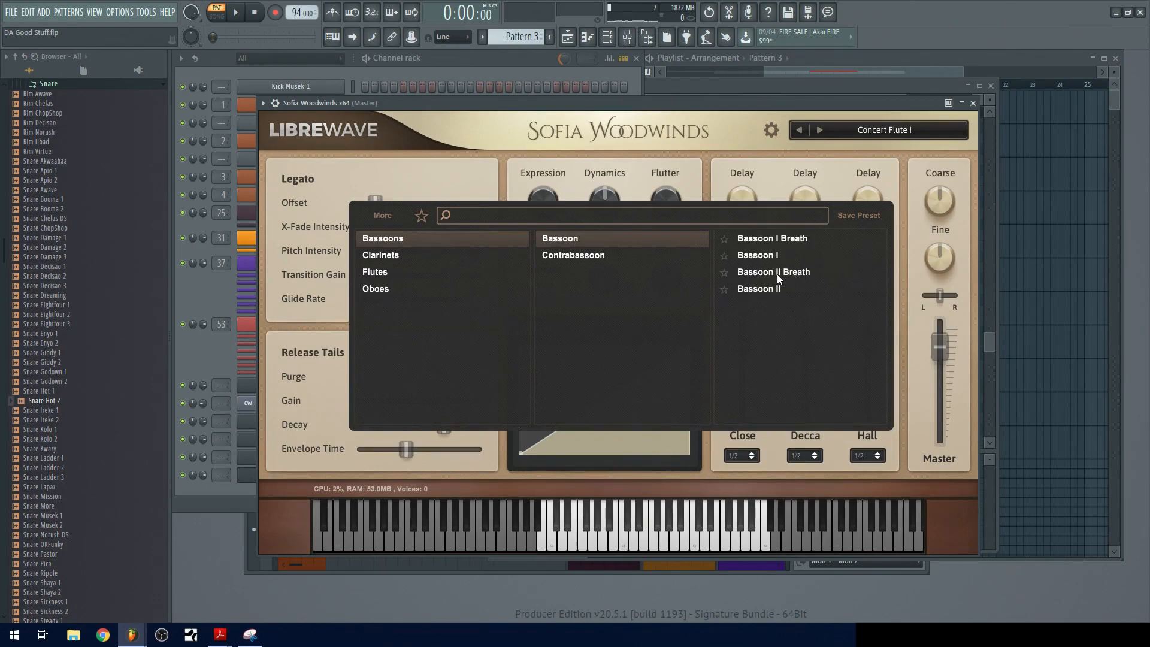
{"action": "left_click", "coordinate": [767, 252]}
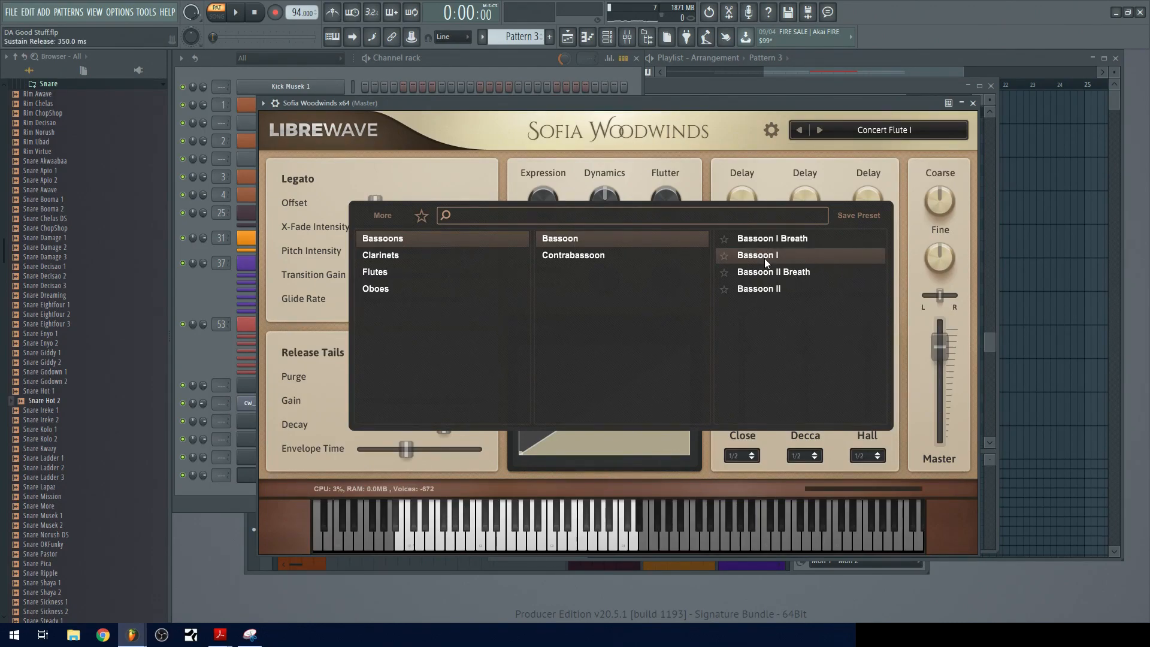
{"action": "left_click", "coordinate": [891, 136]}
- Rename the new Sofia Woodwinds channel as Bassoon
{"action": "left_click", "coordinate": [226, 364]}
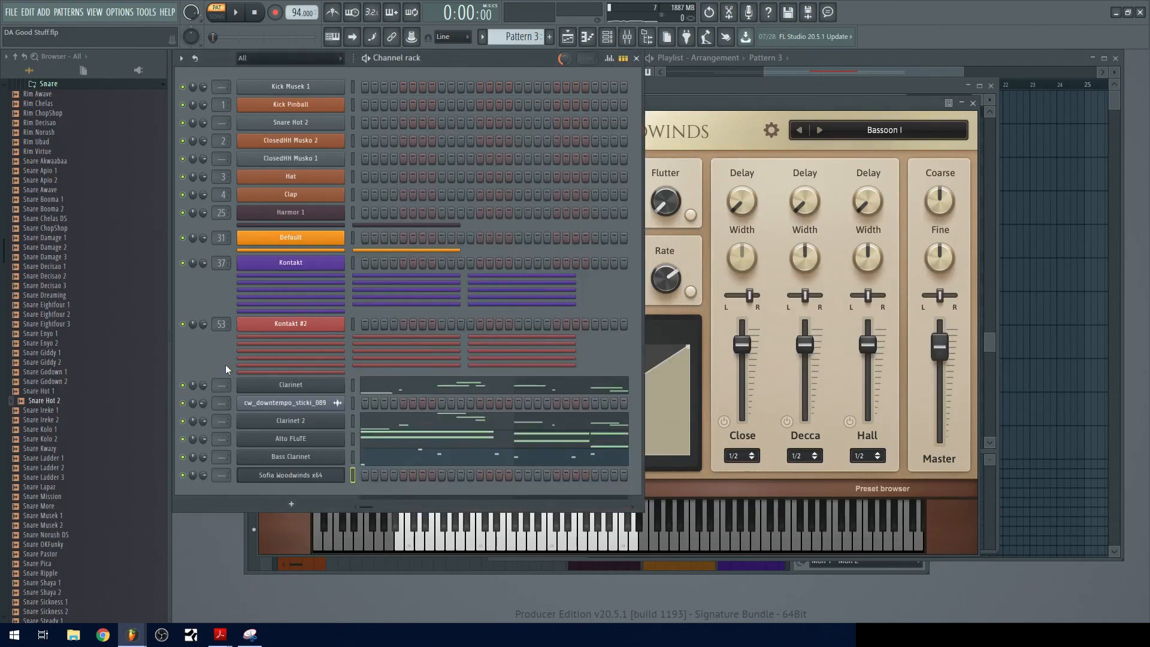
{"action": "left_click", "coordinate": [297, 475], "text": "shift"}
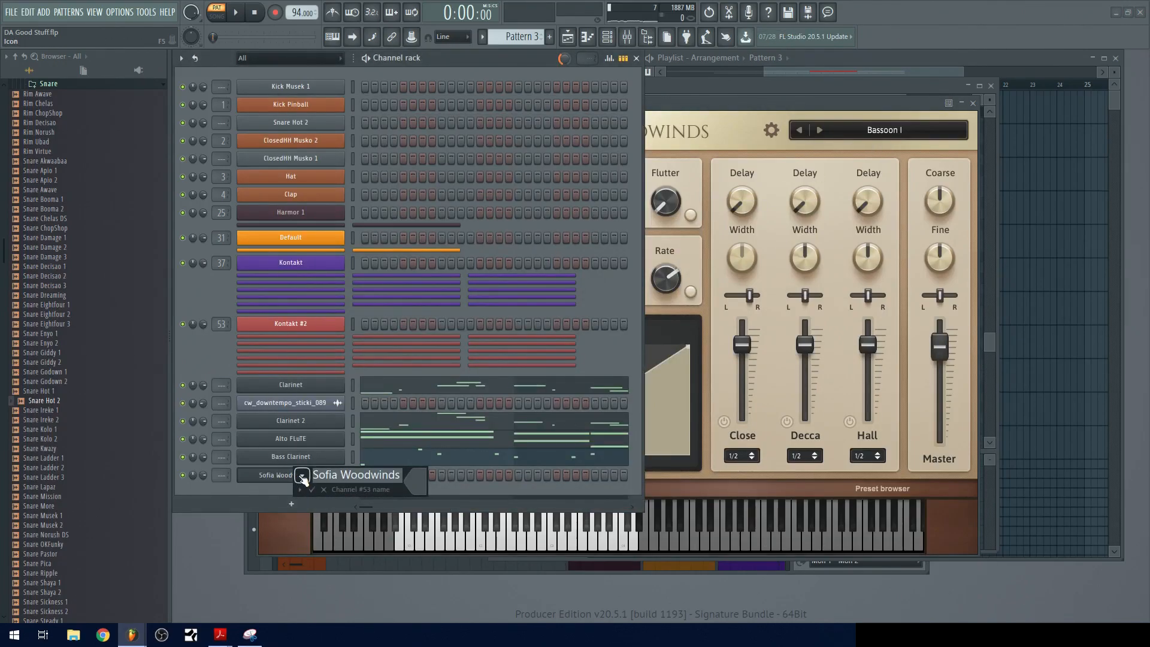
{"action": "type", "text": "Bassoo"}
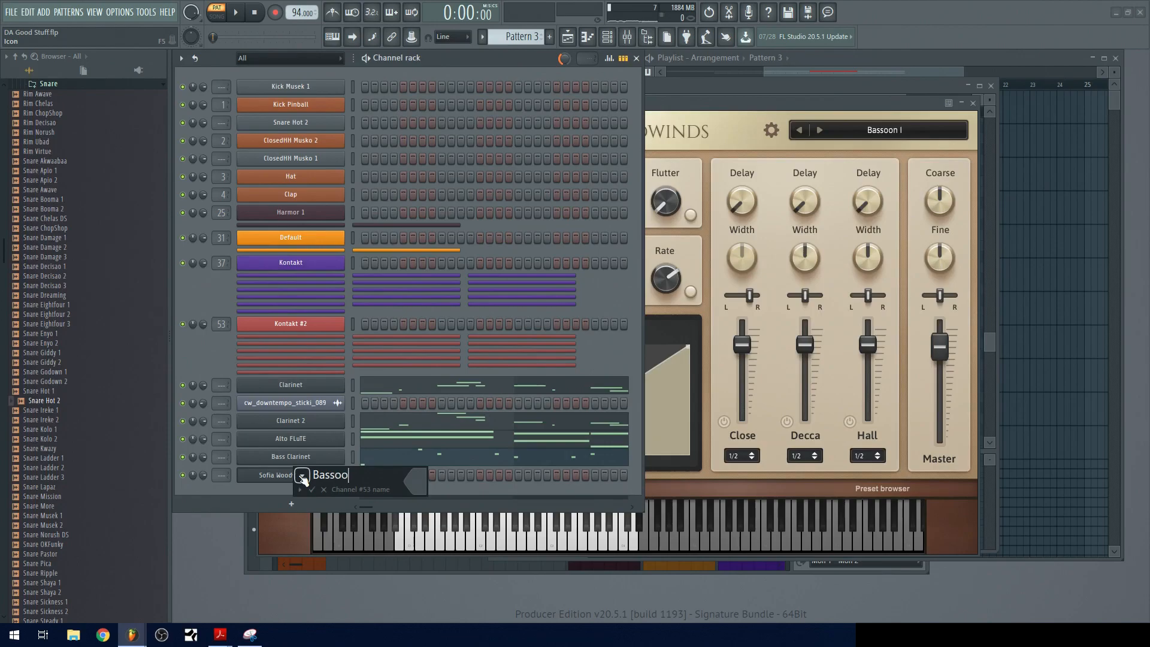
{"action": "type", "text": "n"}
{"action": "key", "text": "Return"}
- Check the Bassoon's empty piano roll and copy all Bass Clarinet notes of Pattern 3 into the Bassoon channel
{"action": "right_click", "coordinate": [299, 473]}
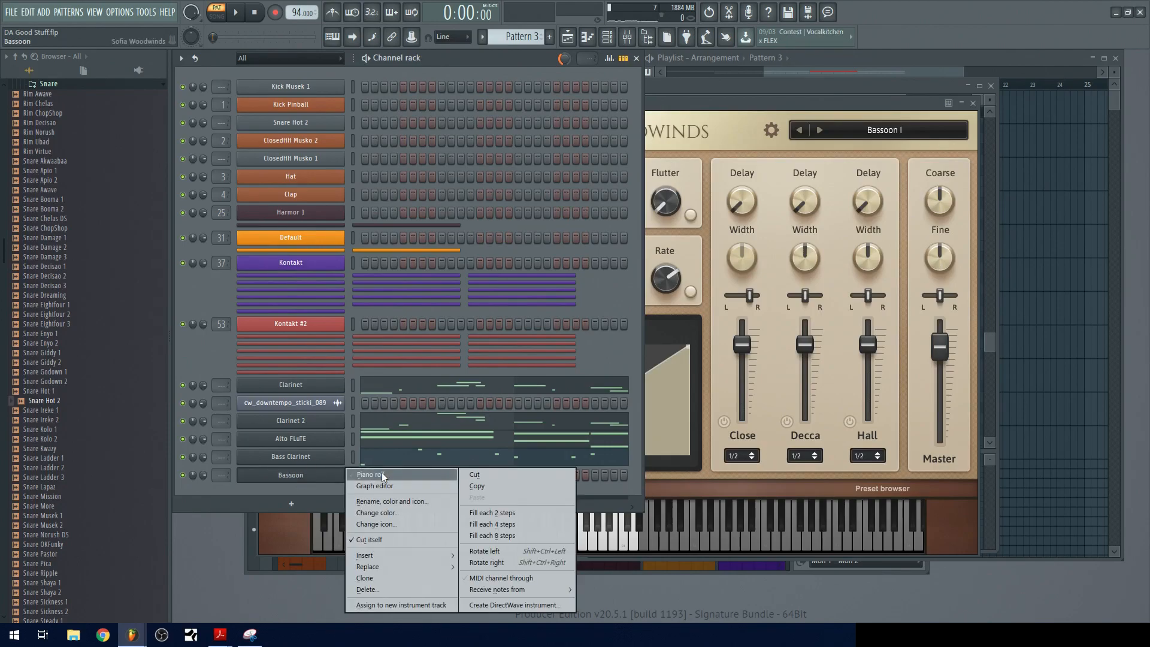
{"action": "left_click", "coordinate": [382, 471]}
{"action": "scroll", "coordinate": [413, 307], "scroll_direction": "up", "scroll_amount": 4}
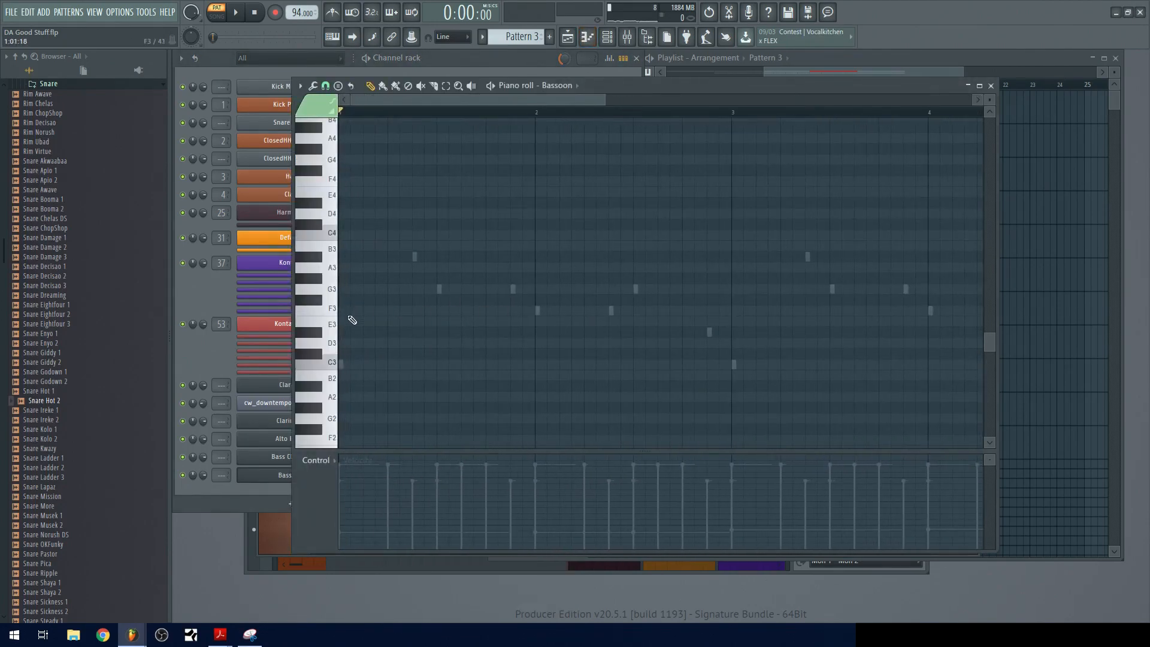
{"action": "left_click", "coordinate": [208, 357]}
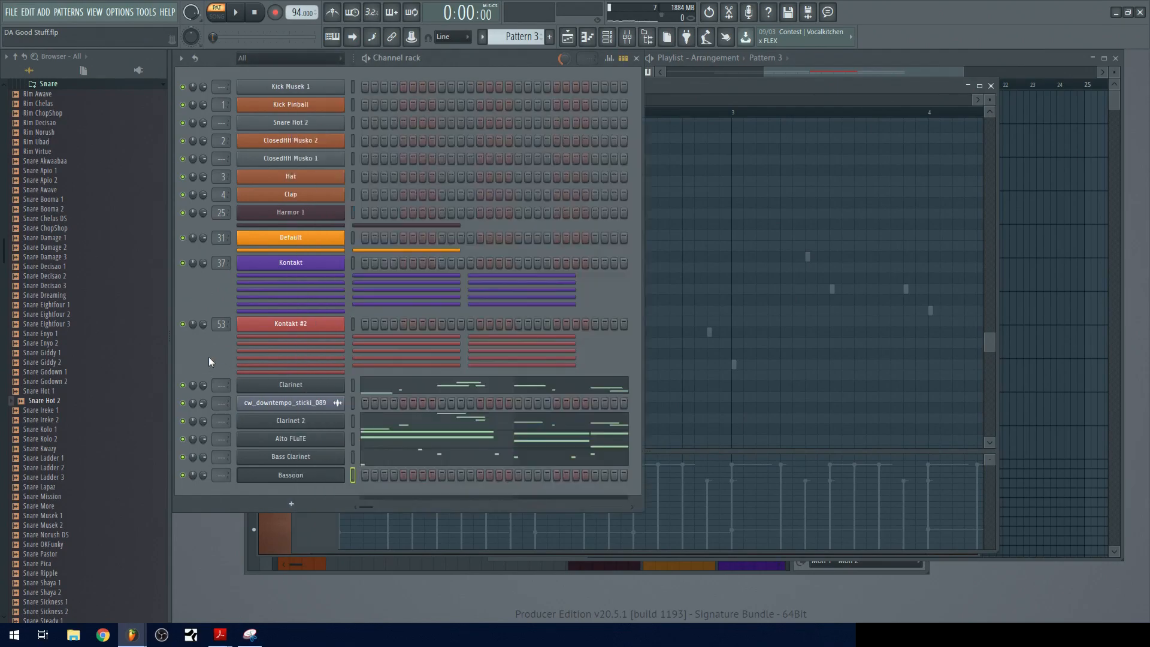
{"action": "right_click", "coordinate": [343, 457]}
{"action": "left_click", "coordinate": [507, 468]}
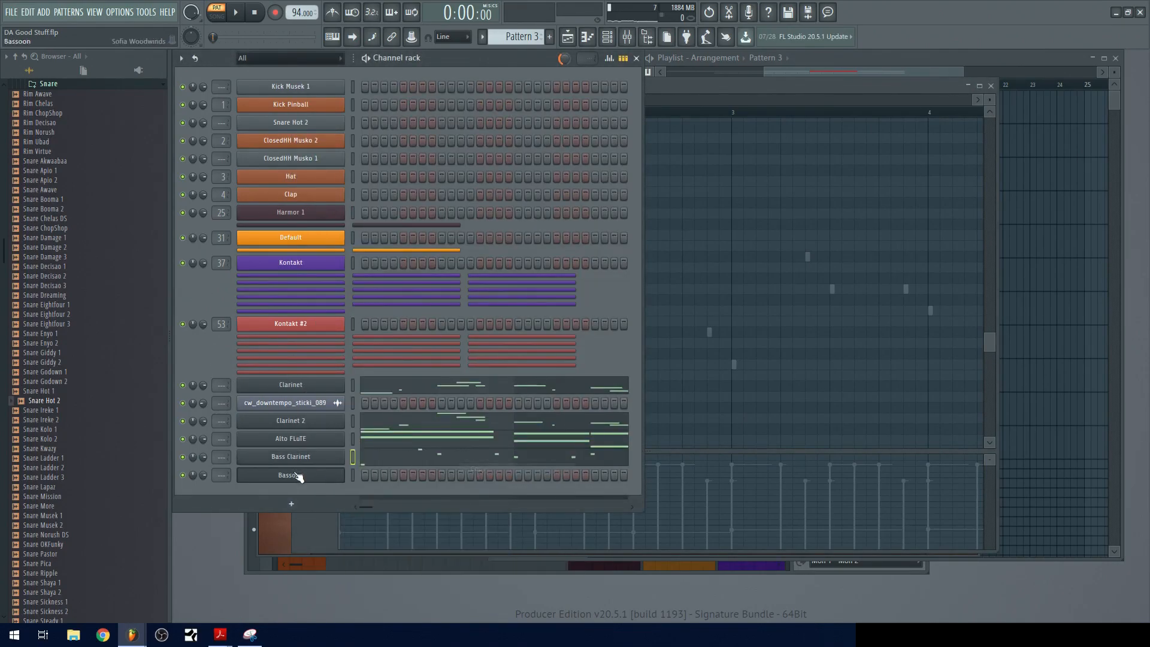
{"action": "right_click", "coordinate": [342, 474]}
{"action": "left_click", "coordinate": [508, 496]}
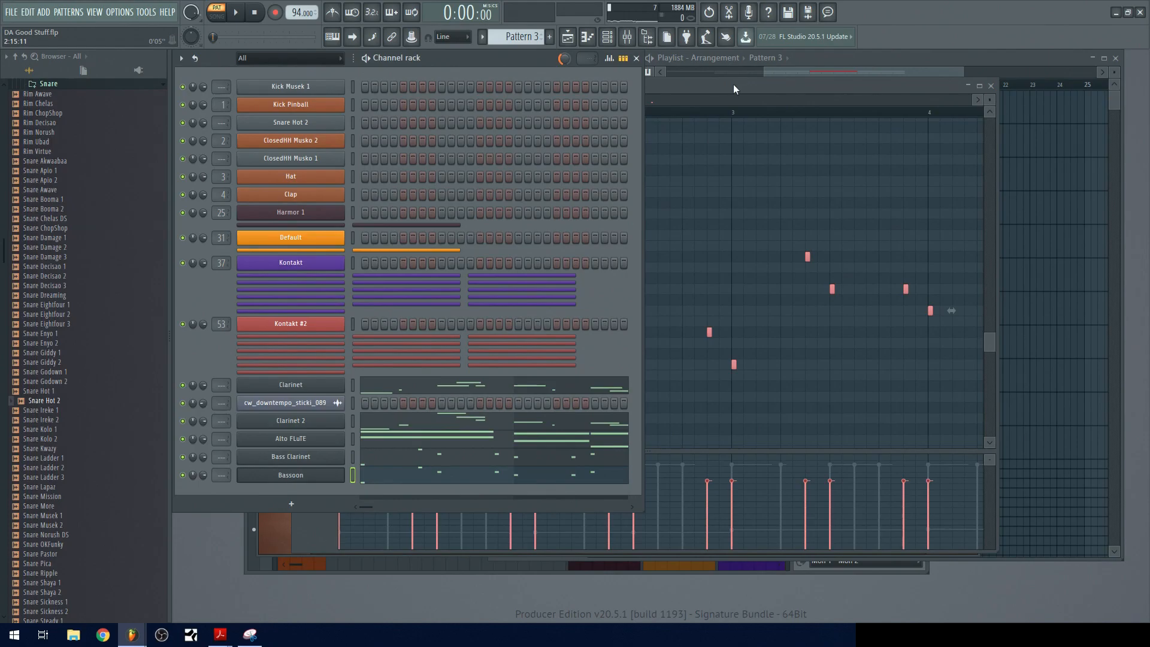
- Bring up the Bassoon's piano roll, deselect the pasted notes and play Pattern 3
{"action": "left_click", "coordinate": [710, 94]}
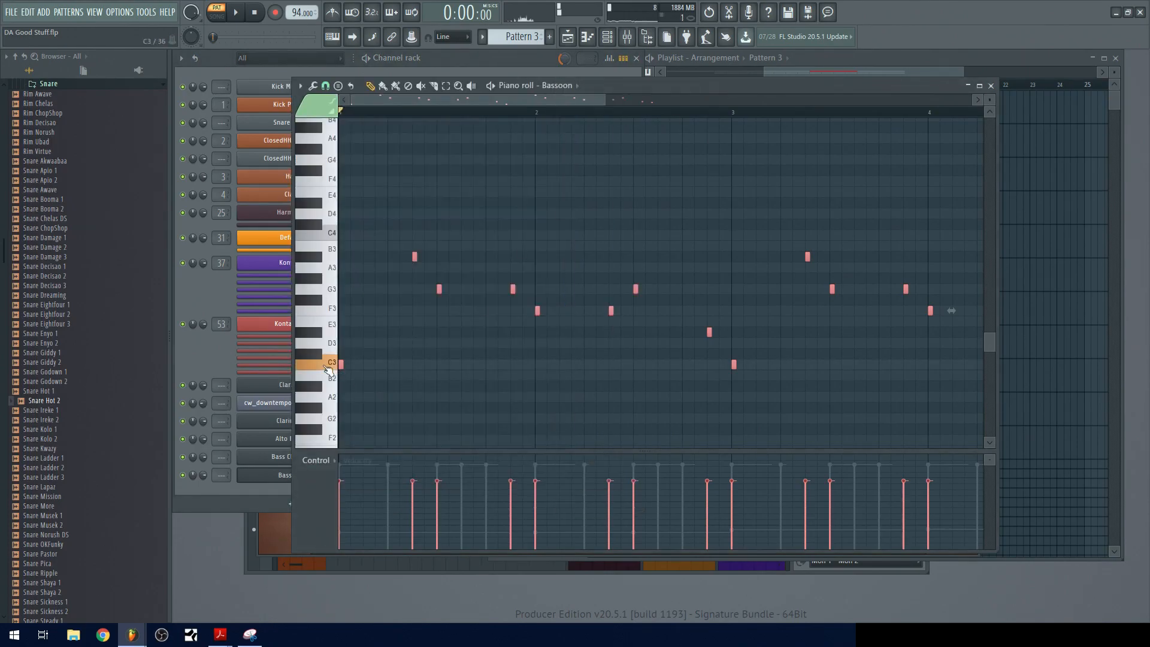
{"action": "scroll", "coordinate": [491, 390], "scroll_direction": "down", "scroll_amount": 3}
{"action": "left_click", "coordinate": [340, 239]}
{"action": "key", "text": "space"}
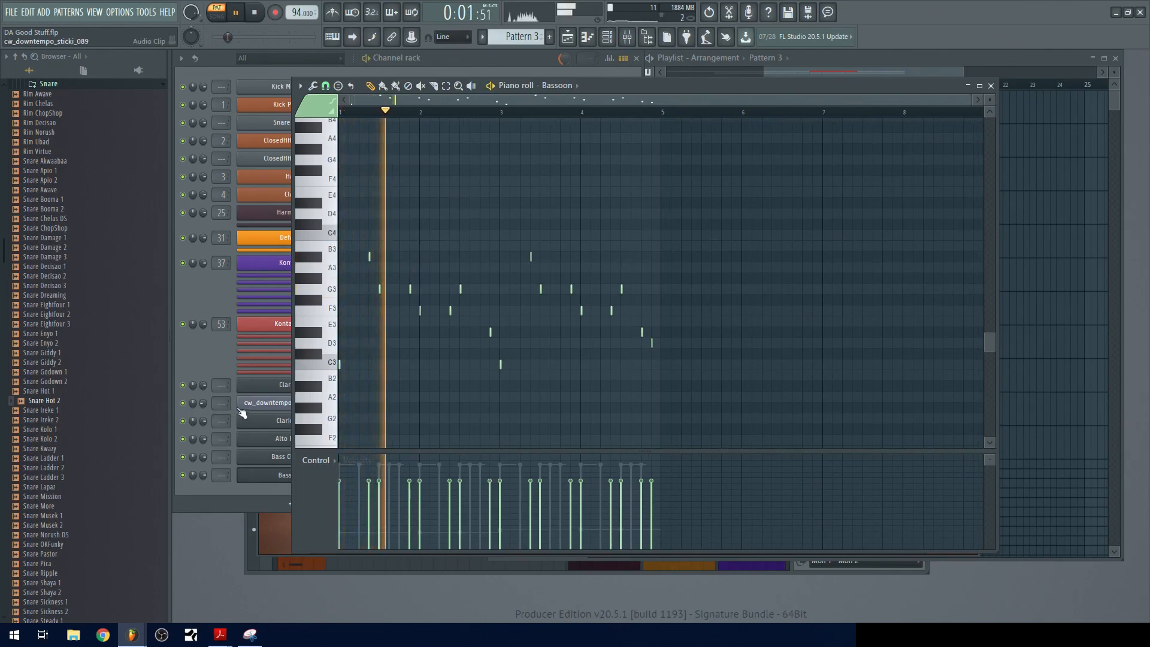
- During playback, raise the Bassoon's Transition Gain, Release Tails Gain, Close level and Dynamics, set Master Gain to 2.8 dB, and close the plugin
{"action": "left_click", "coordinate": [216, 345]}
{"action": "left_click", "coordinate": [308, 477]}
{"action": "left_click", "coordinate": [308, 478]}
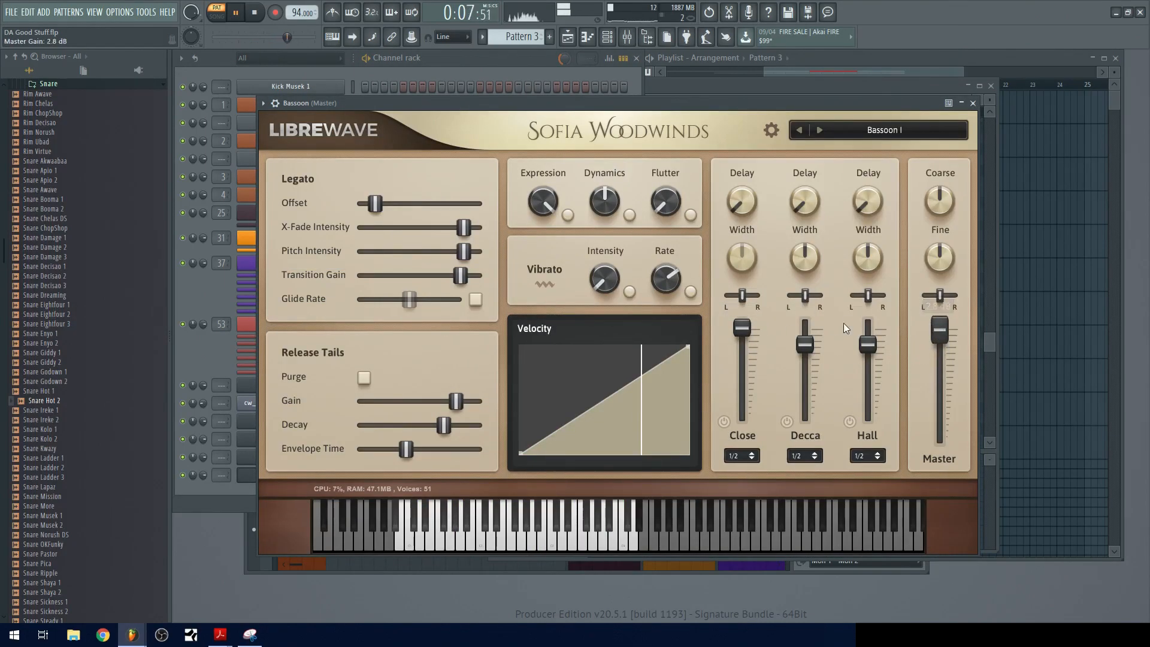
{"action": "mouse_move", "coordinate": [618, 205]}
{"action": "left_mouse_down"}
{"action": "mouse_move", "coordinate": [619, 165]}
{"action": "mouse_move", "coordinate": [604, 204]}
{"action": "left_mouse_up"}
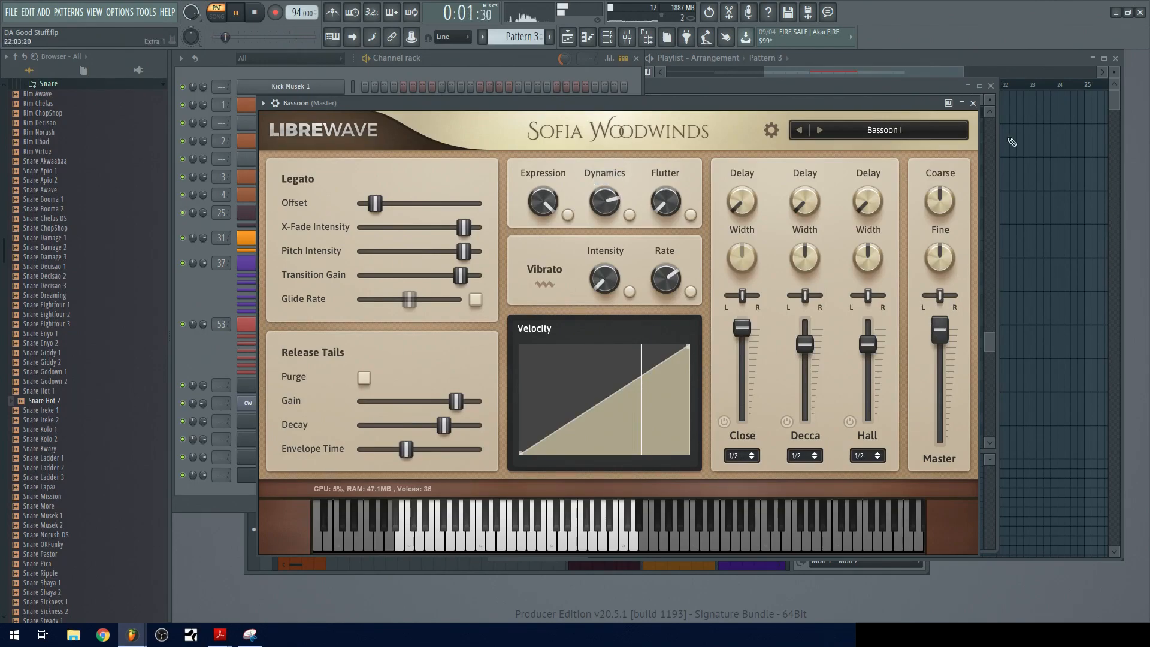
{"action": "left_click", "coordinate": [973, 103]}
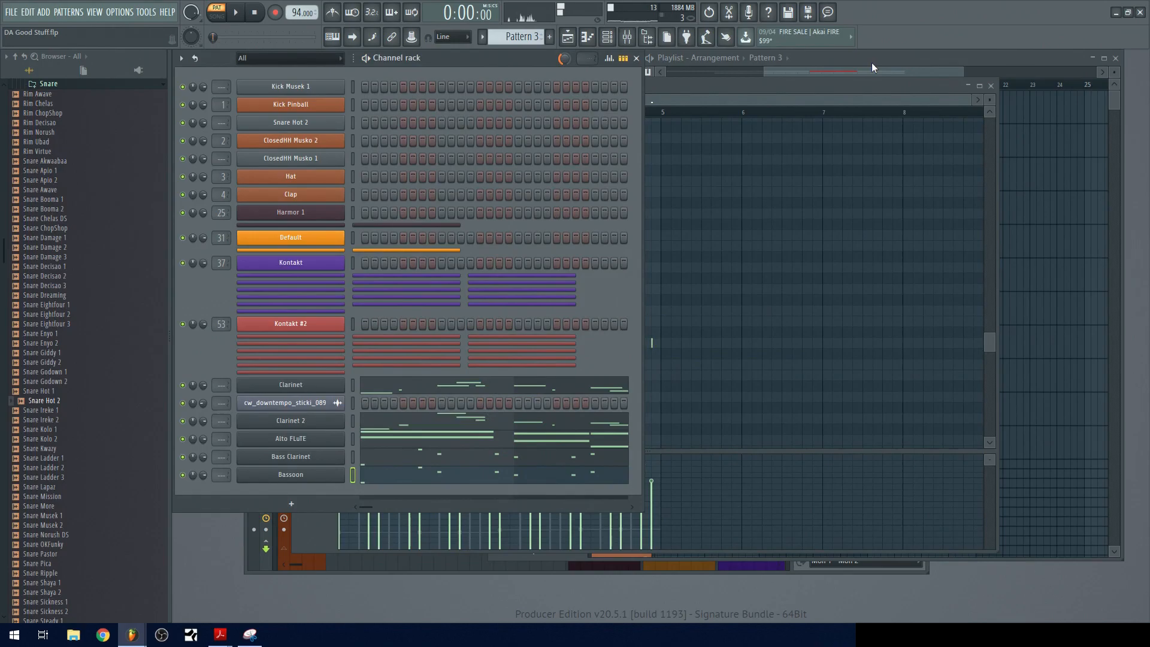
- Play the arrangement in song mode from just before the Pattern 3 clip at bar 13
{"action": "left_click", "coordinate": [871, 62]}
{"action": "key", "text": "space"}
{"action": "left_click", "coordinate": [763, 83]}
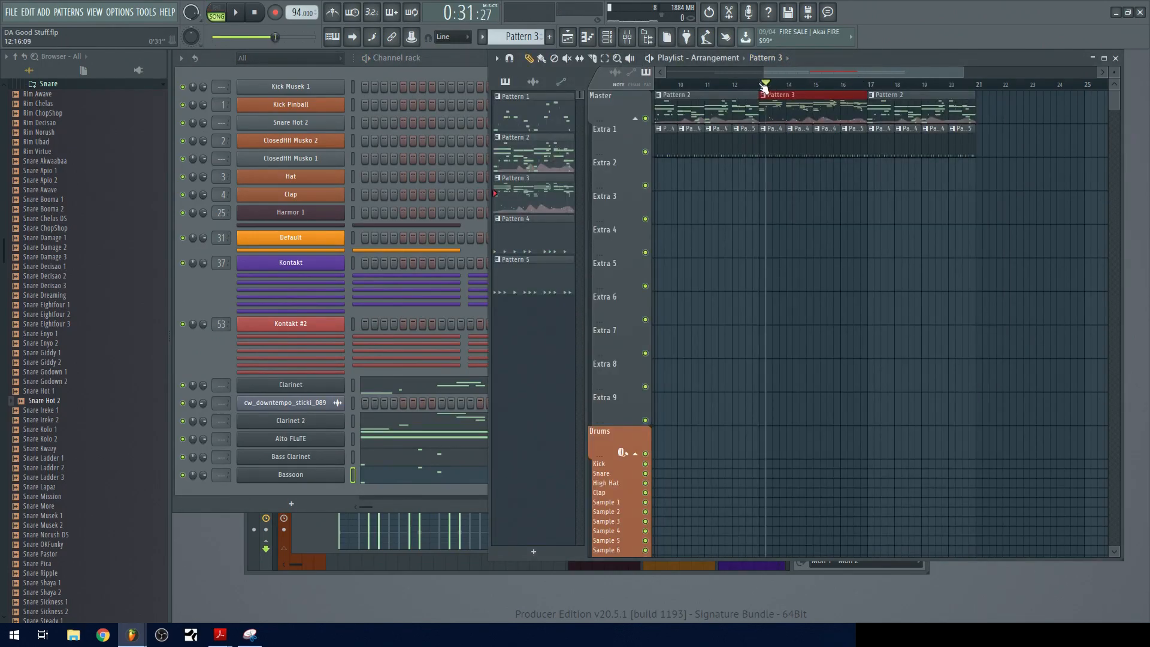
{"action": "key", "text": "space"}
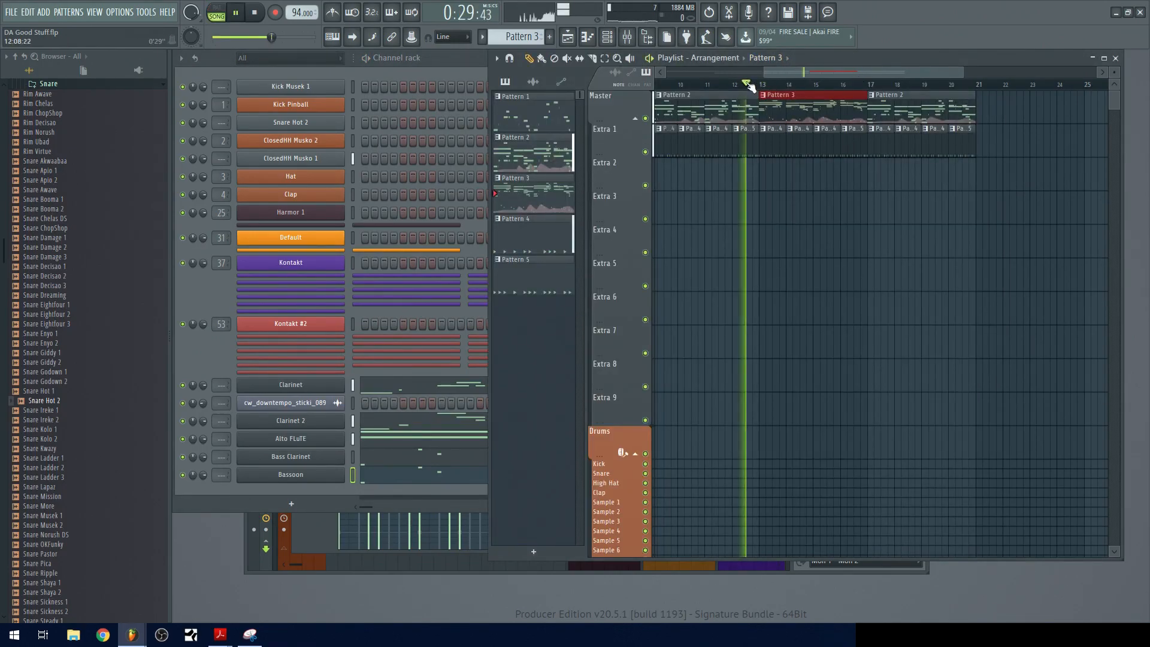
{"action": "scroll", "coordinate": [756, 85], "scroll_direction": "up", "scroll_amount": 2}
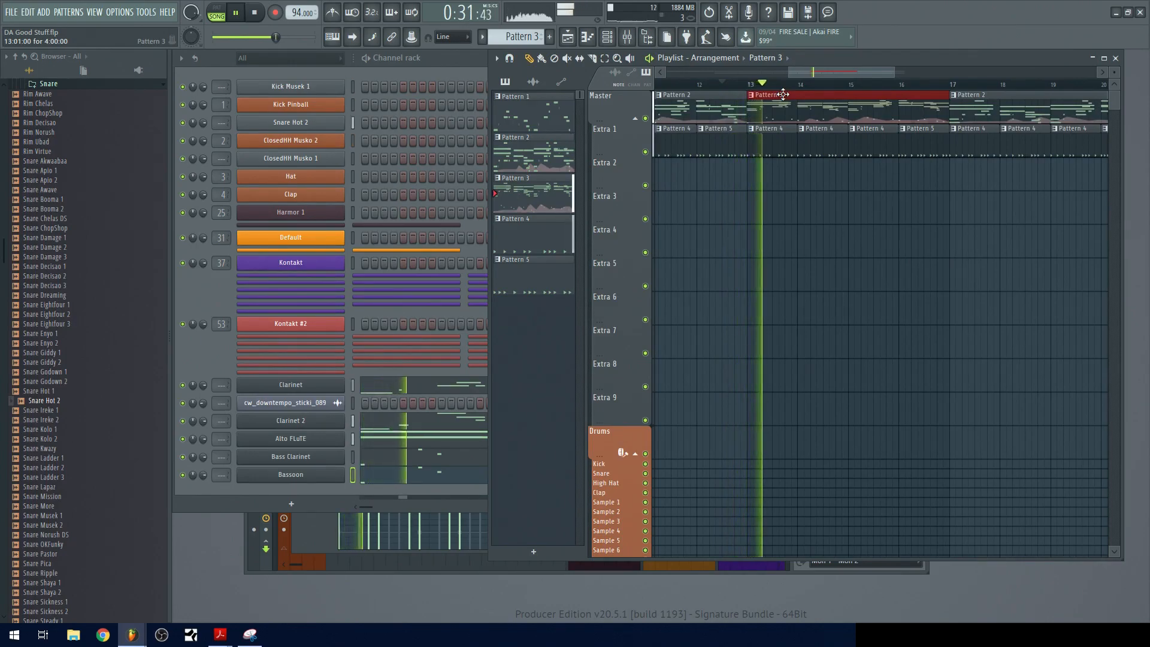
{"action": "scroll", "coordinate": [789, 96], "scroll_direction": "down", "scroll_amount": 2}
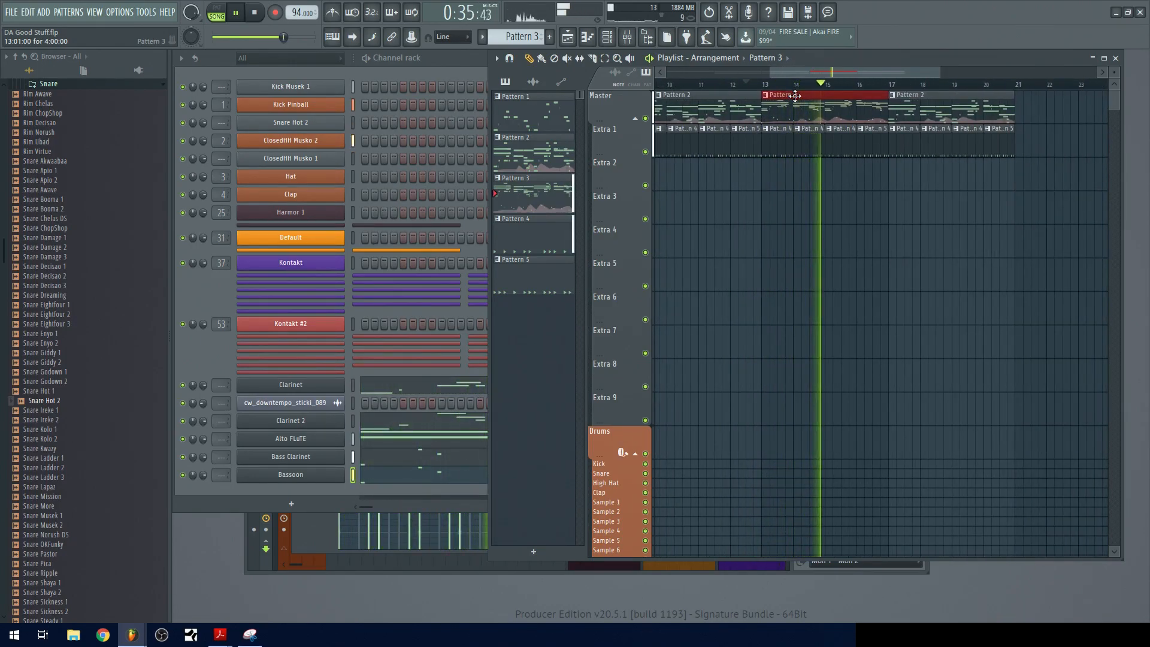
- Replace the Pattern 2 clip at bar 17 with a duplicate of the Pattern 3 clip, listen through it and stop playback
{"action": "scroll", "coordinate": [901, 143], "scroll_direction": "down", "scroll_amount": 2}
{"action": "right_click", "coordinate": [905, 113]}
{"action": "left_click_drag", "start_coordinate": [904, 114], "coordinate": [868, 109]}
{"action": "key", "text": "ctrl+b"}
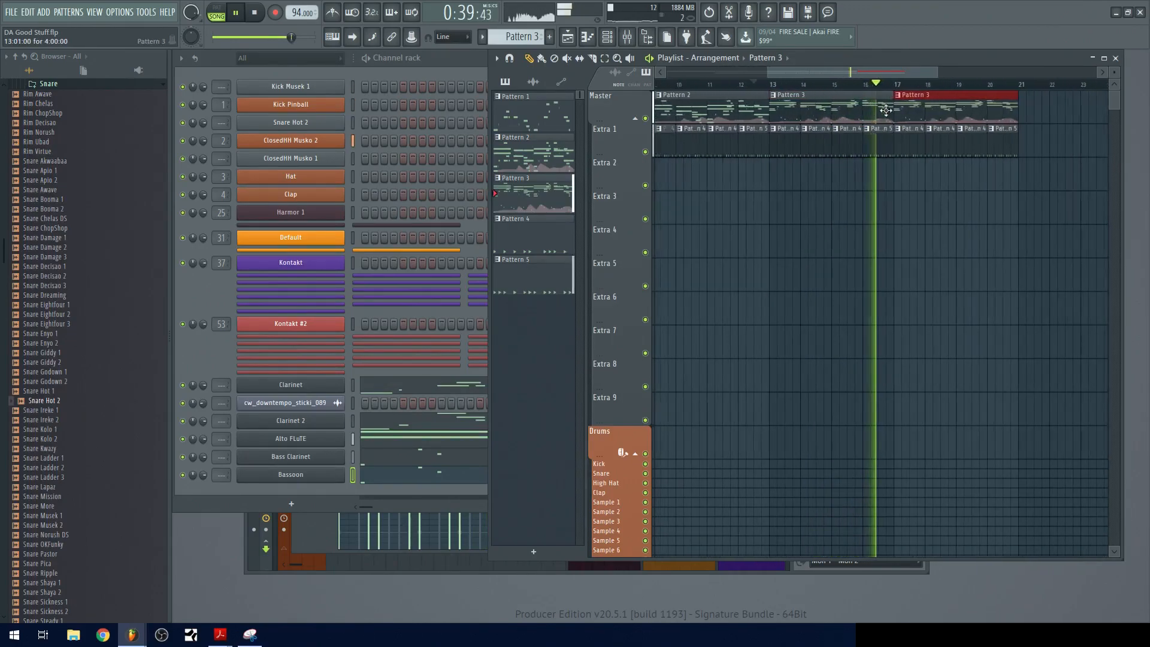
{"action": "scroll", "coordinate": [873, 114], "scroll_direction": "up", "scroll_amount": 2}
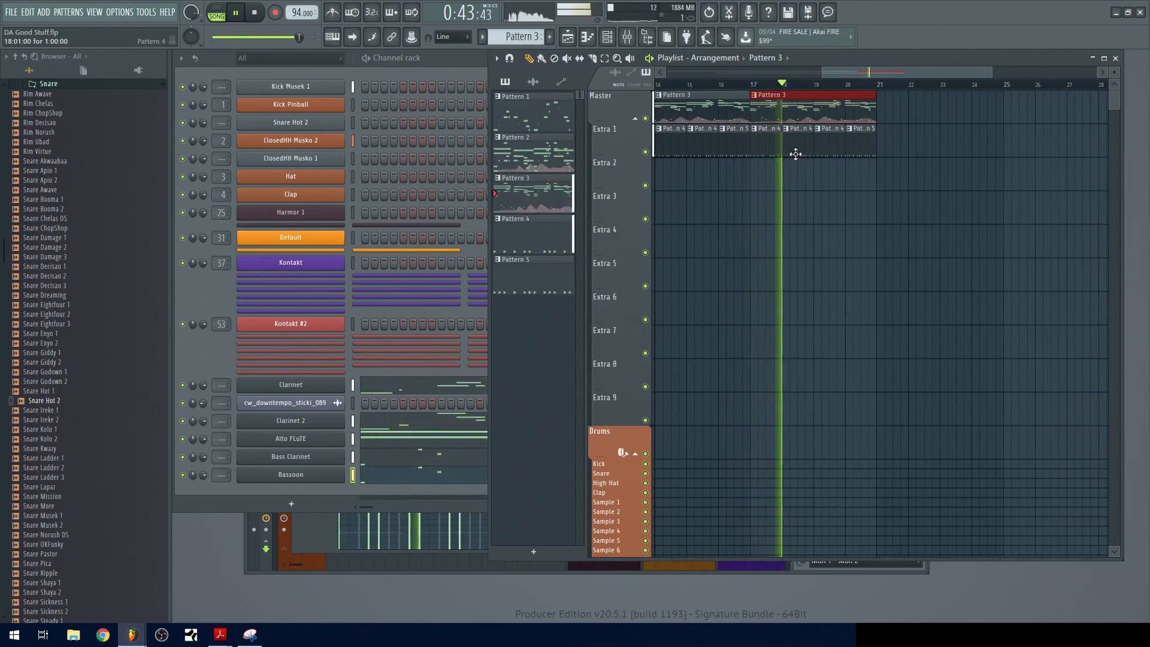
{"action": "scroll", "coordinate": [805, 147], "scroll_direction": "down", "scroll_amount": 3}
{"action": "key", "text": "space"}
- Make the duplicated Pattern 3 clip at bar 17 a unique pattern and place the playhead at its start
{"action": "scroll", "coordinate": [829, 134], "scroll_direction": "down", "scroll_amount": 4}
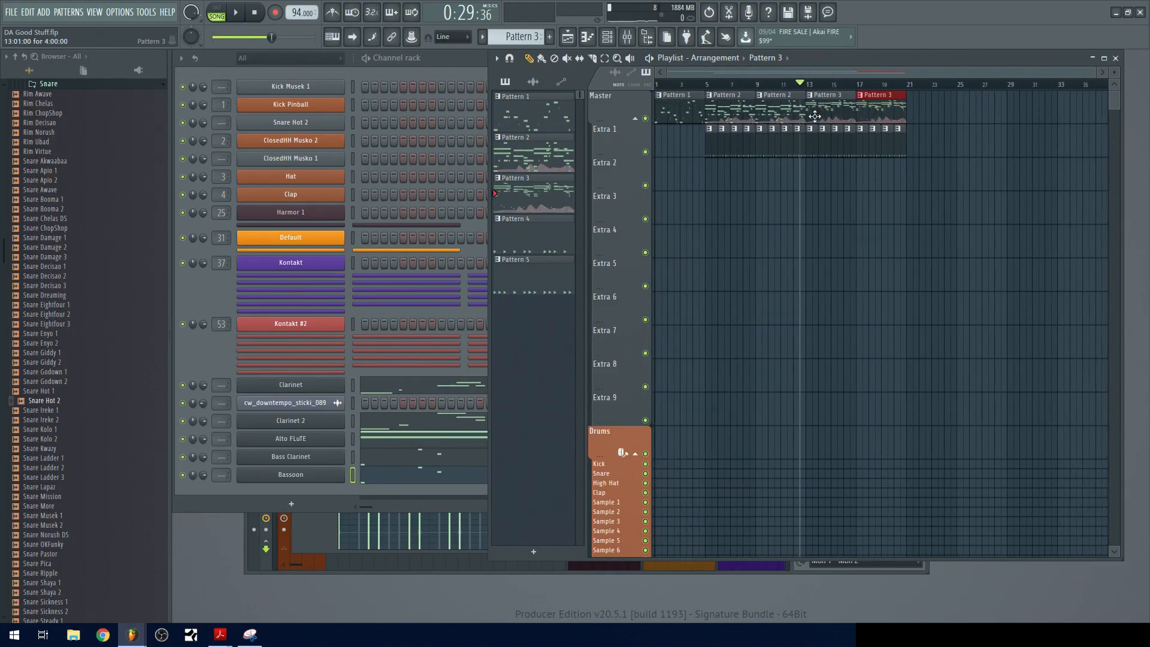
{"action": "scroll", "coordinate": [814, 116], "scroll_direction": "up", "scroll_amount": 4}
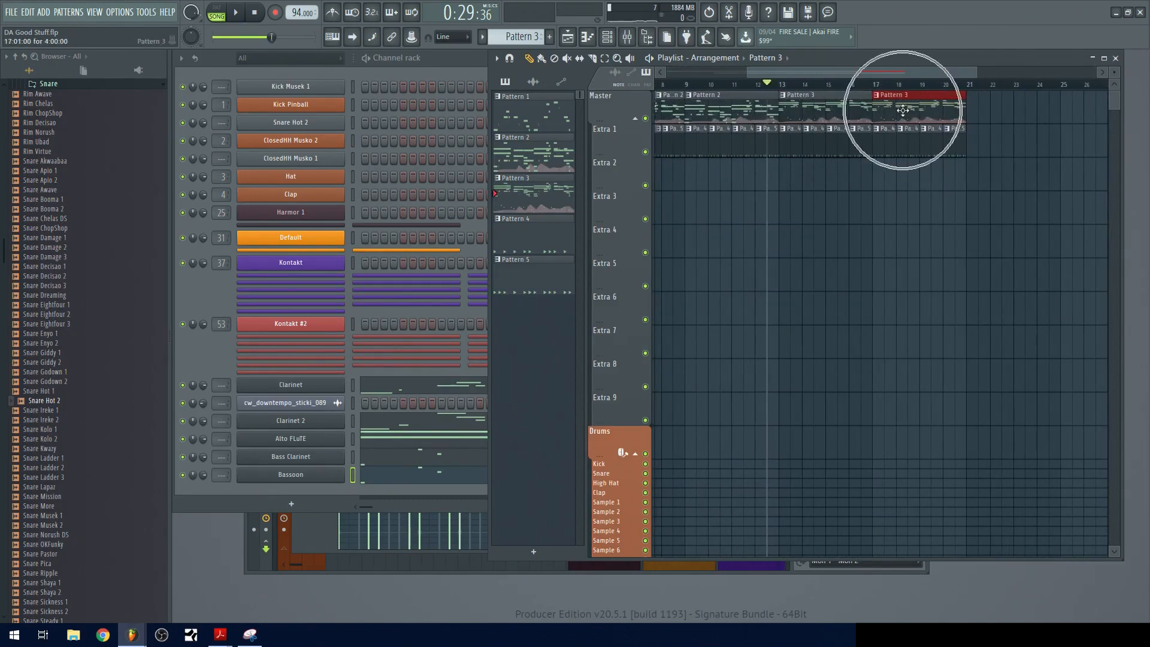
{"action": "left_click", "coordinate": [876, 95]}
{"action": "key", "text": "u"}
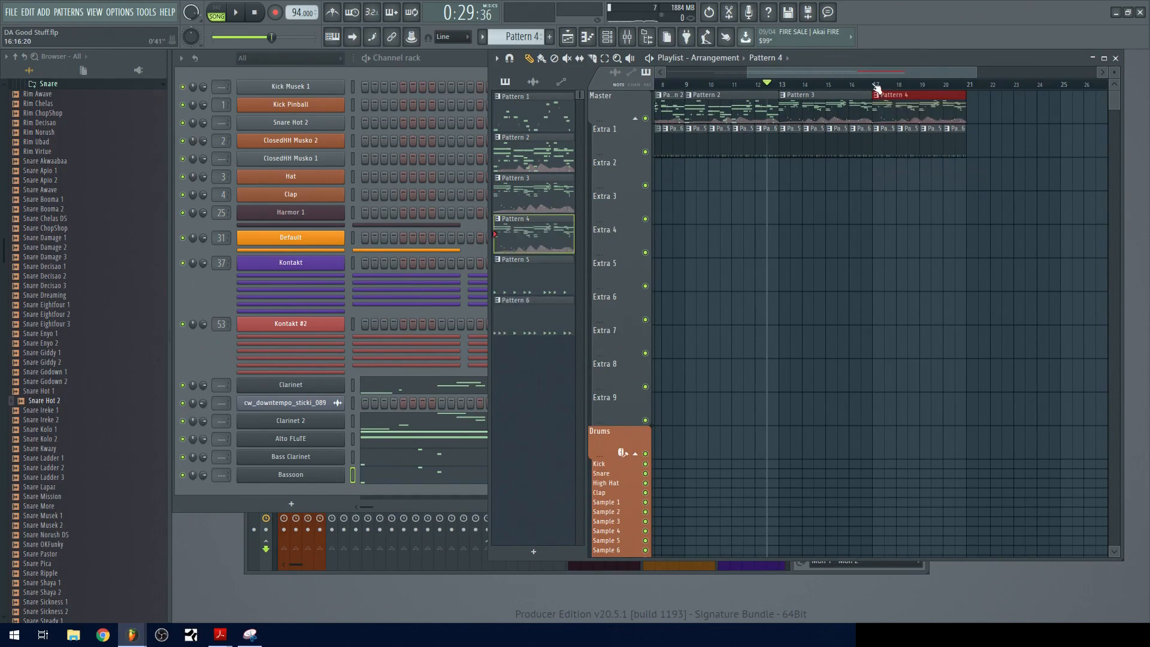
{"action": "left_click", "coordinate": [878, 88]}
{"action": "scroll", "coordinate": [834, 120], "scroll_direction": "down", "scroll_amount": 4}
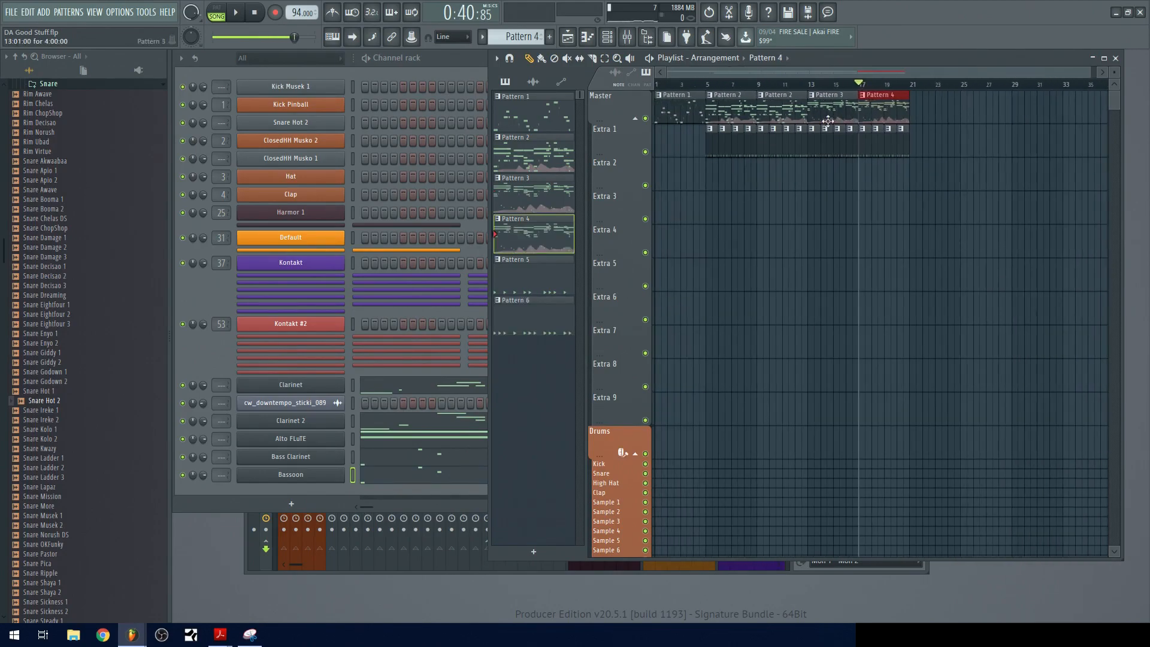
{"action": "left_click_drag", "start_coordinate": [769, 108], "coordinate": [898, 112]}
- Add another Sofia Woodwinds x64 instrument channel by searching for "sofia", and move its plugin window fully into view
{"action": "left_click", "coordinate": [211, 358]}
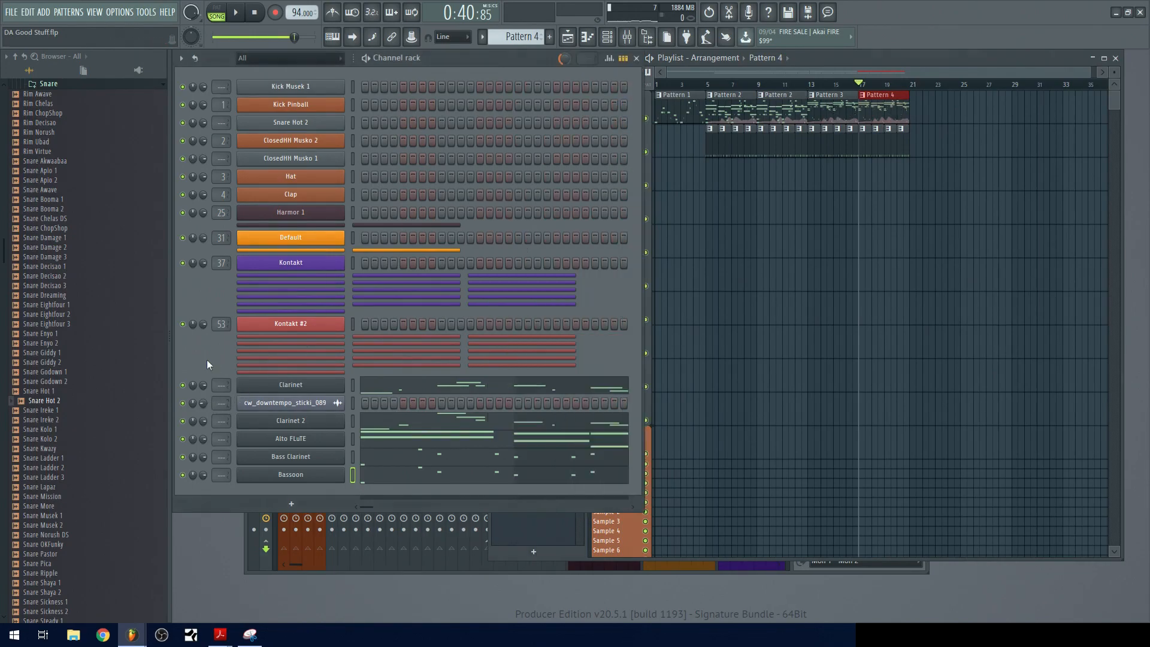
{"action": "left_click", "coordinate": [279, 509]}
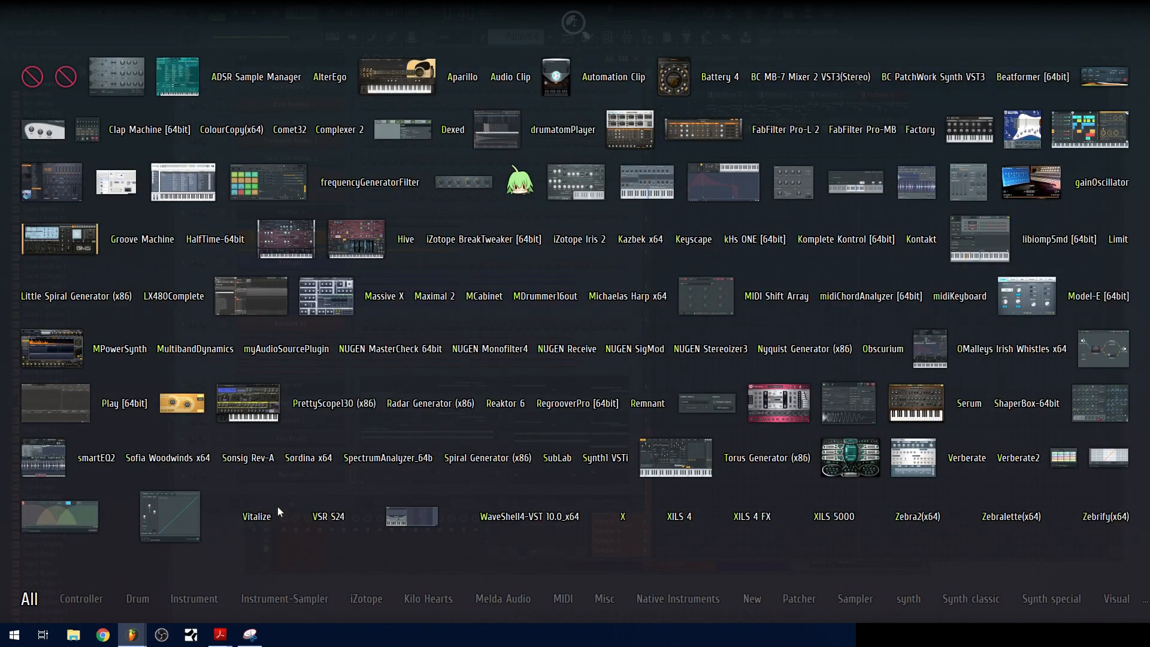
{"action": "type", "text": "sofia"}
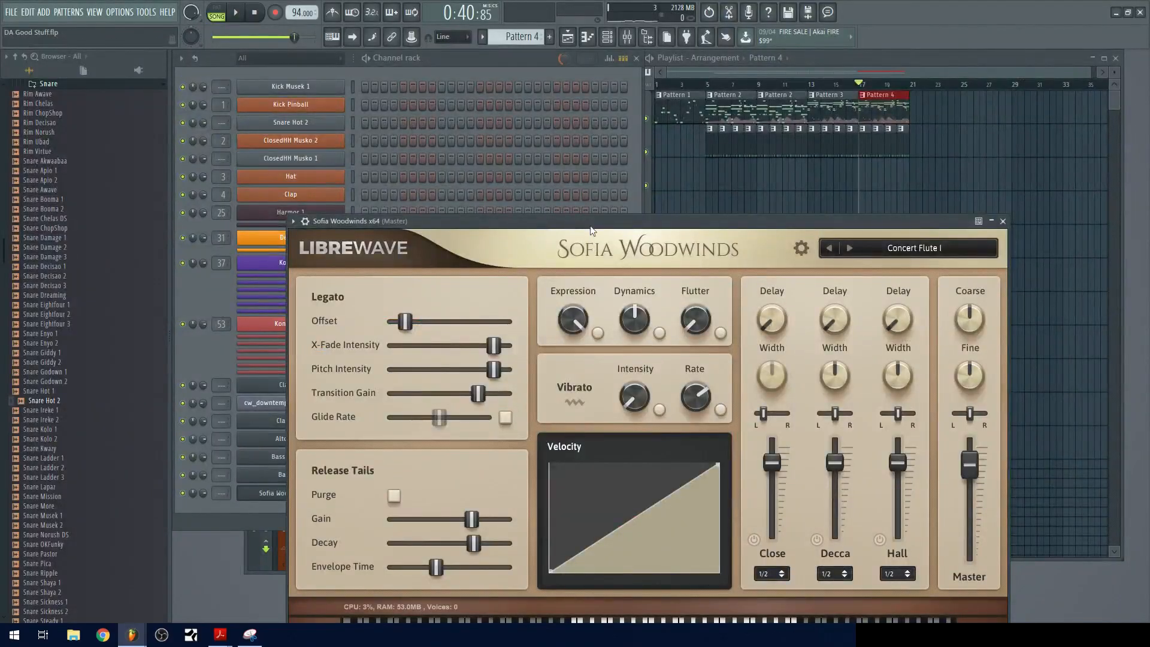
{"action": "left_click_drag", "start_coordinate": [591, 231], "coordinate": [581, 150]}
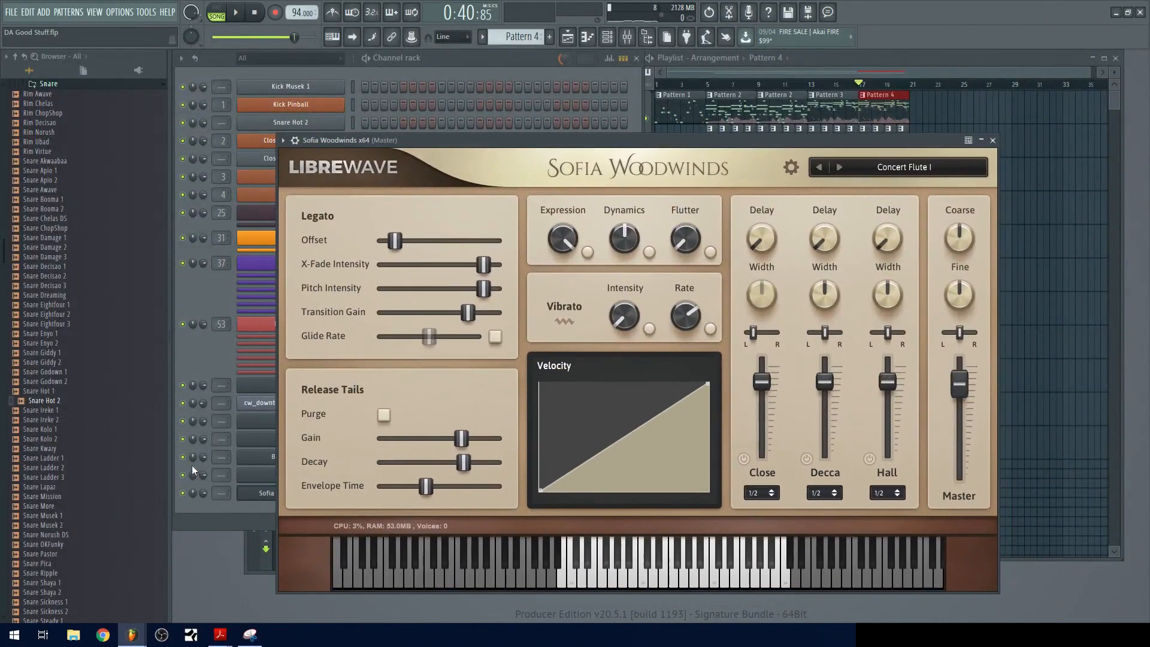
- Rename the newly added Sofia Woodwinds channel as "Flute"
{"action": "left_click", "coordinate": [218, 354]}
{"action": "left_click", "coordinate": [308, 494], "text": "shift"}
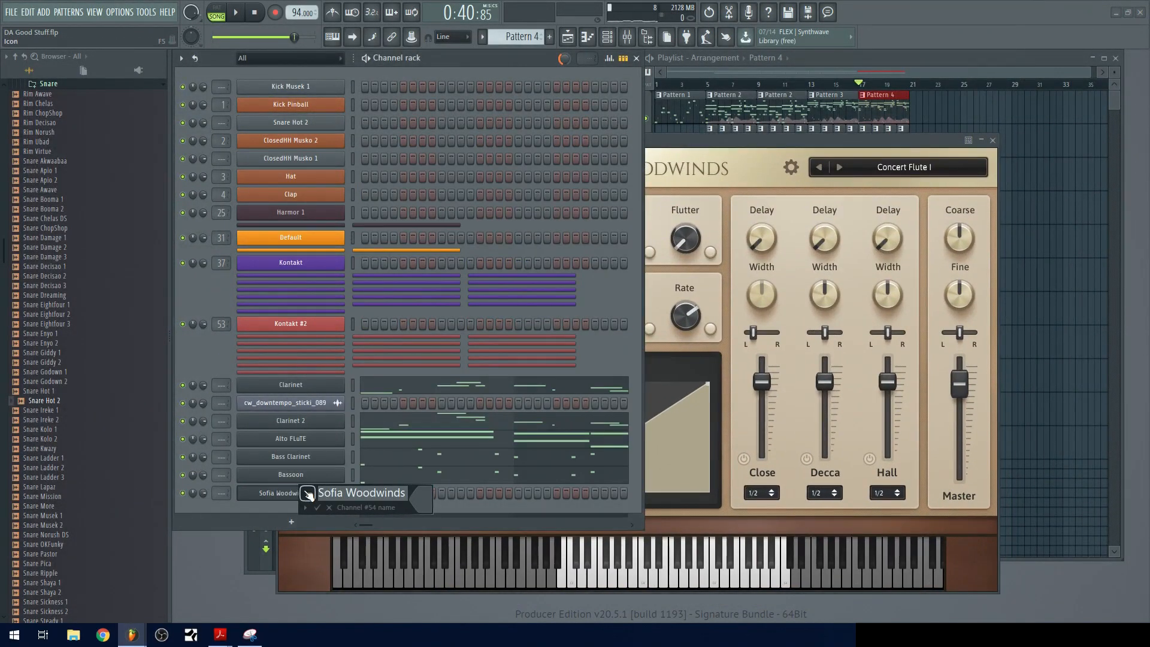
{"action": "type", "text": "Flute"}
{"action": "key", "text": "Return"}
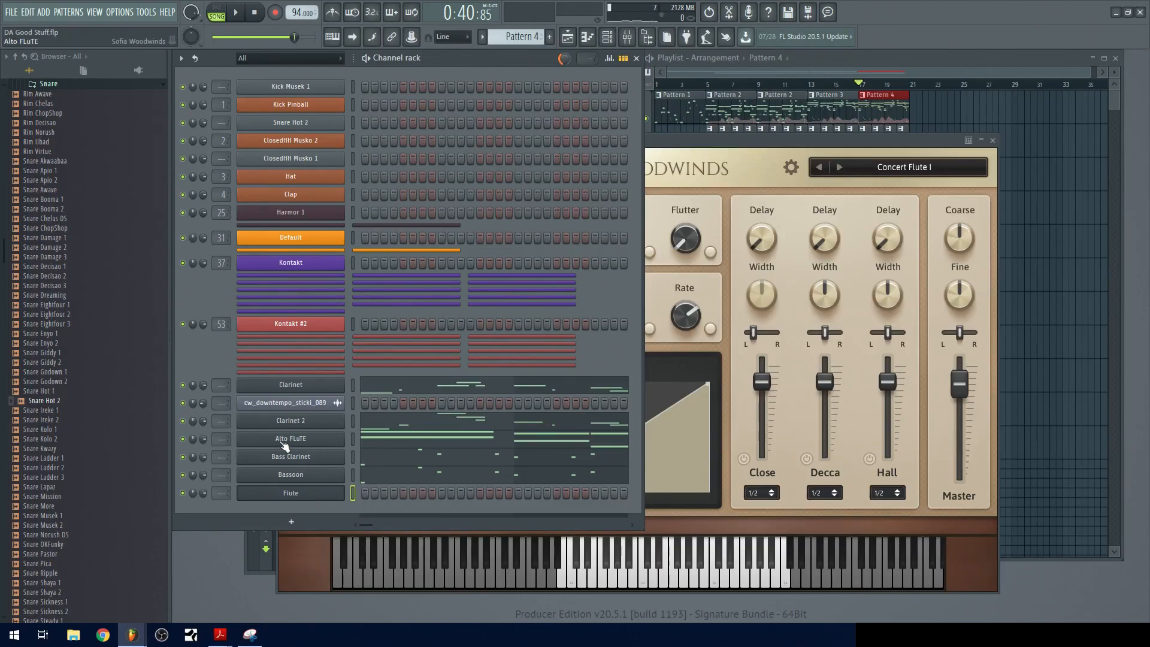
- Open the piano roll of the Flute channel for Pattern 4
{"action": "left_click_drag", "start_coordinate": [773, 147], "coordinate": [785, 134]}
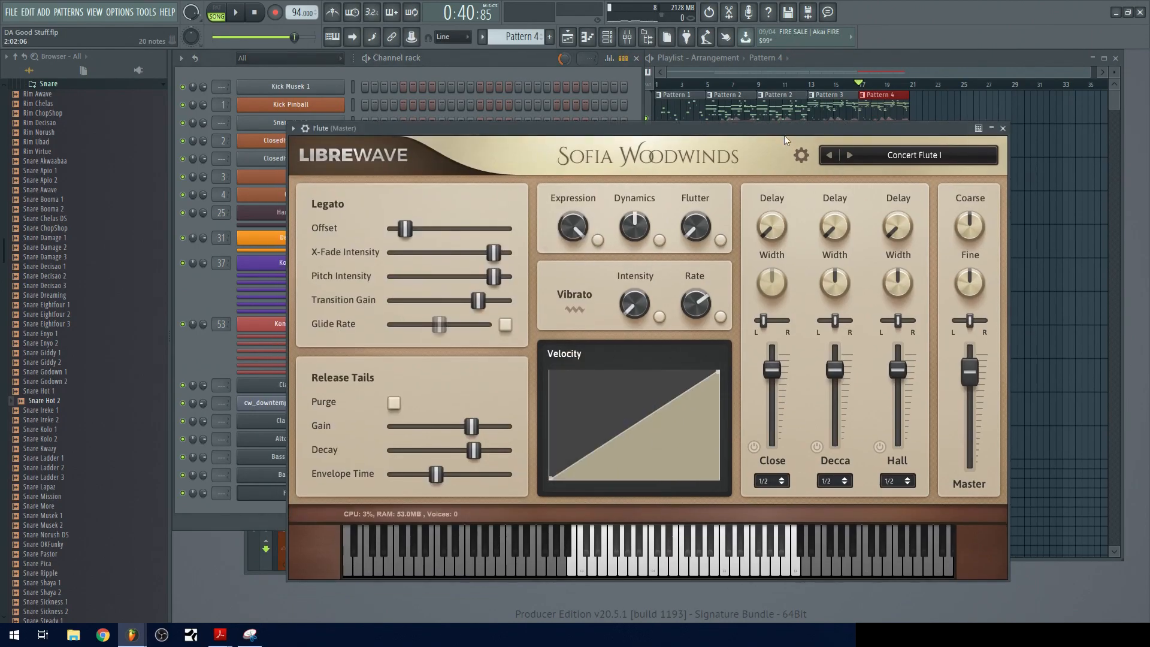
{"action": "left_click", "coordinate": [862, 78]}
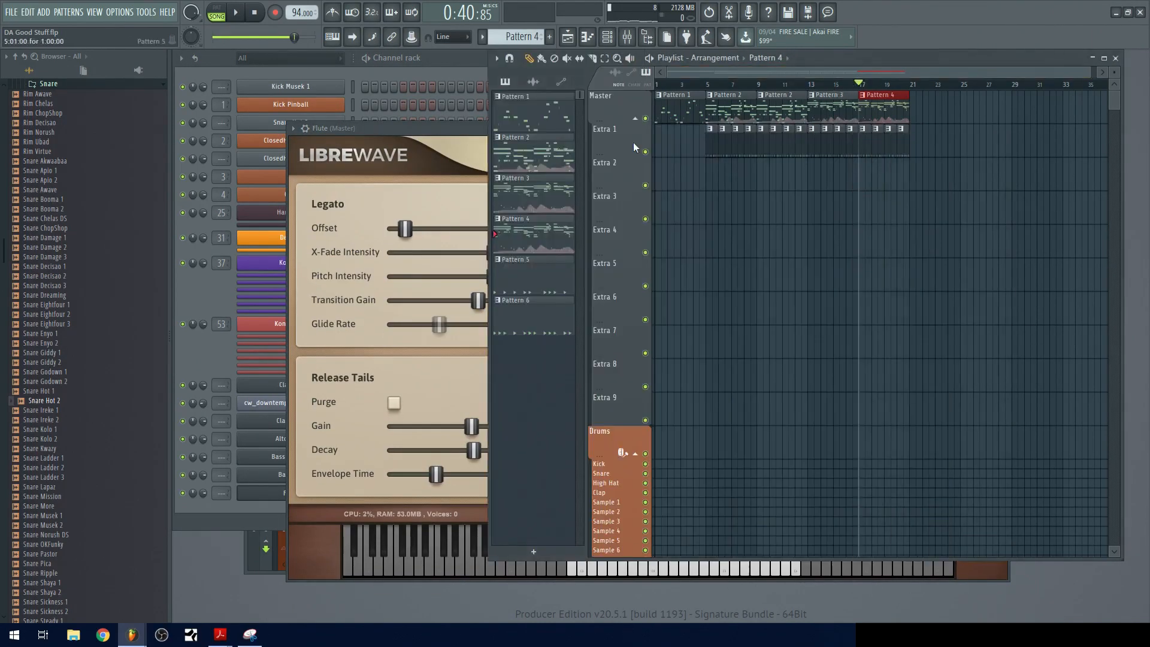
{"action": "left_click", "coordinate": [189, 362]}
{"action": "right_click", "coordinate": [376, 493]}
{"action": "left_click", "coordinate": [376, 475]}
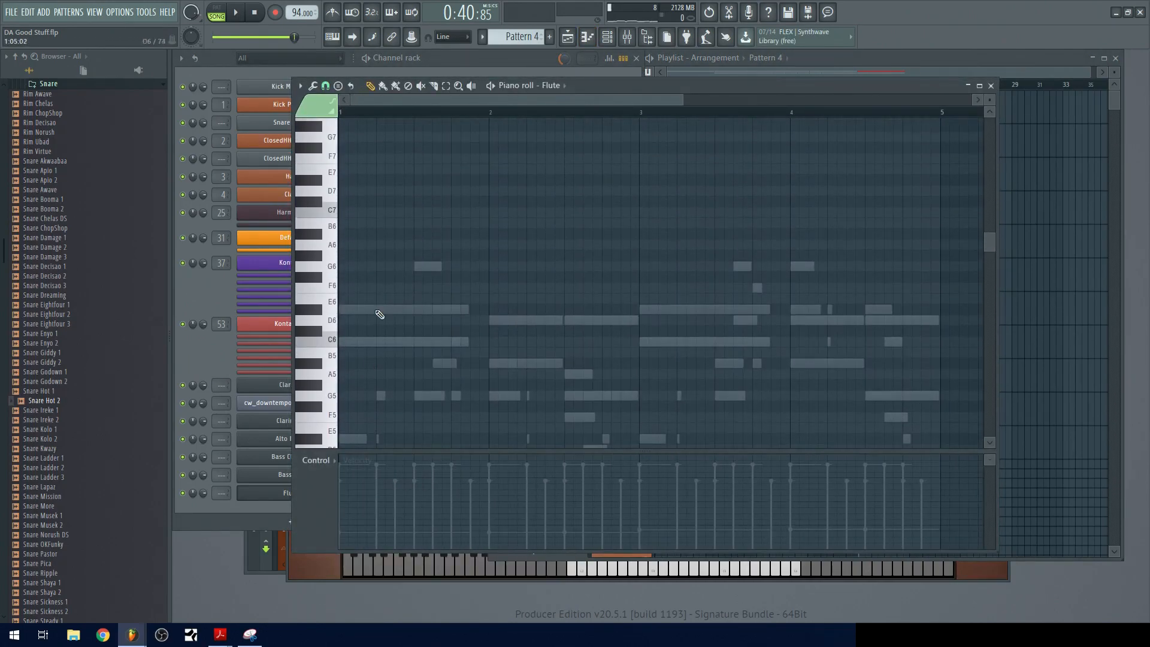
- Place a short G6 note at the start of bar 1 and an overlapping C6 of the same length just after it
{"action": "scroll", "coordinate": [334, 248], "scroll_direction": "up", "scroll_amount": 3}
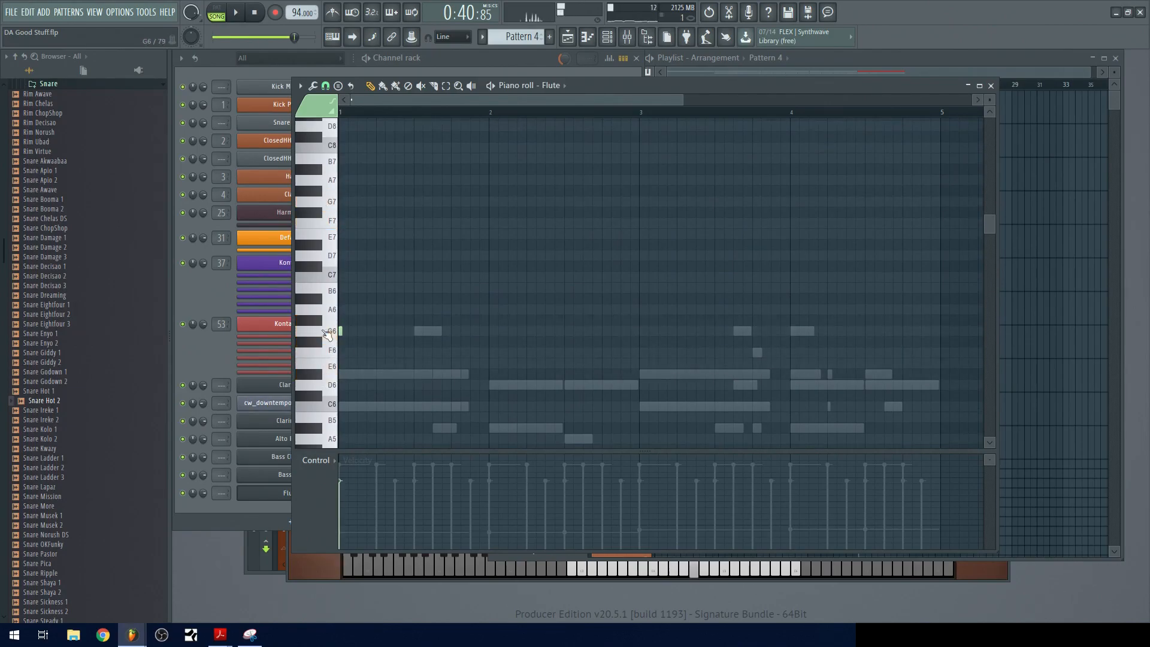
{"action": "scroll", "coordinate": [393, 348], "scroll_direction": "up", "scroll_amount": 3, "text": "ctrl"}
{"action": "left_click_drag", "start_coordinate": [393, 348], "coordinate": [435, 346]}
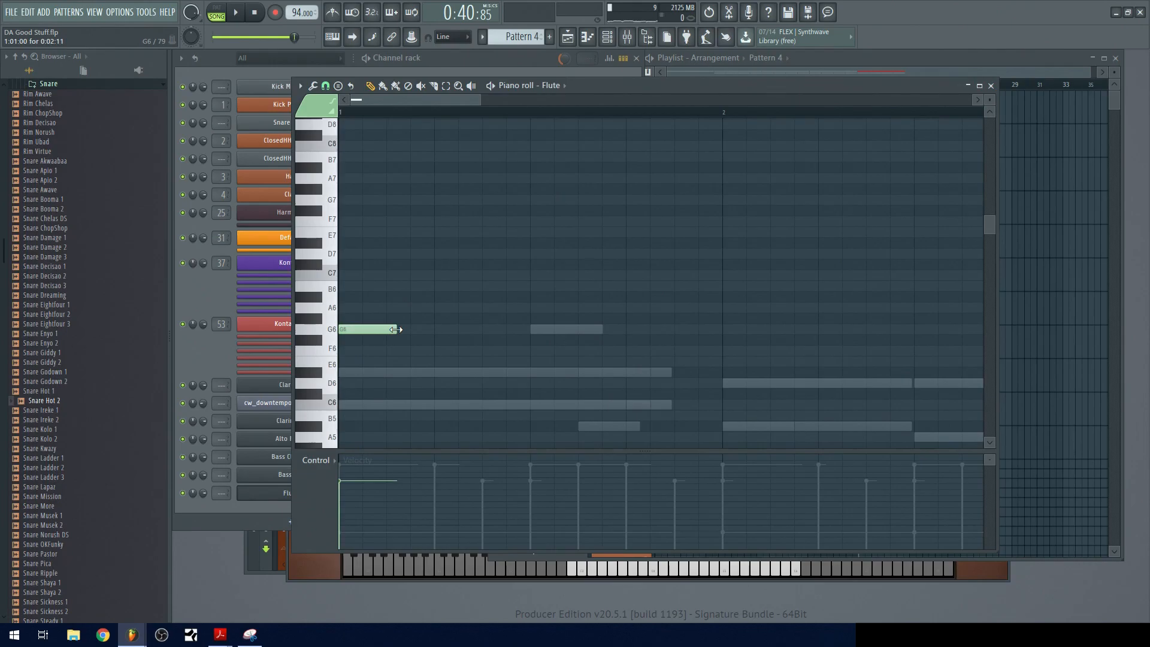
{"action": "scroll", "coordinate": [393, 359], "scroll_direction": "down", "scroll_amount": 2, "text": "ctrl"}
{"action": "scroll", "coordinate": [343, 377], "scroll_direction": "down", "scroll_amount": 3}
{"action": "left_click_drag", "start_coordinate": [362, 311], "coordinate": [370, 340]}
{"action": "scroll", "coordinate": [449, 305], "scroll_direction": "down", "scroll_amount": 1, "text": "ctrl"}
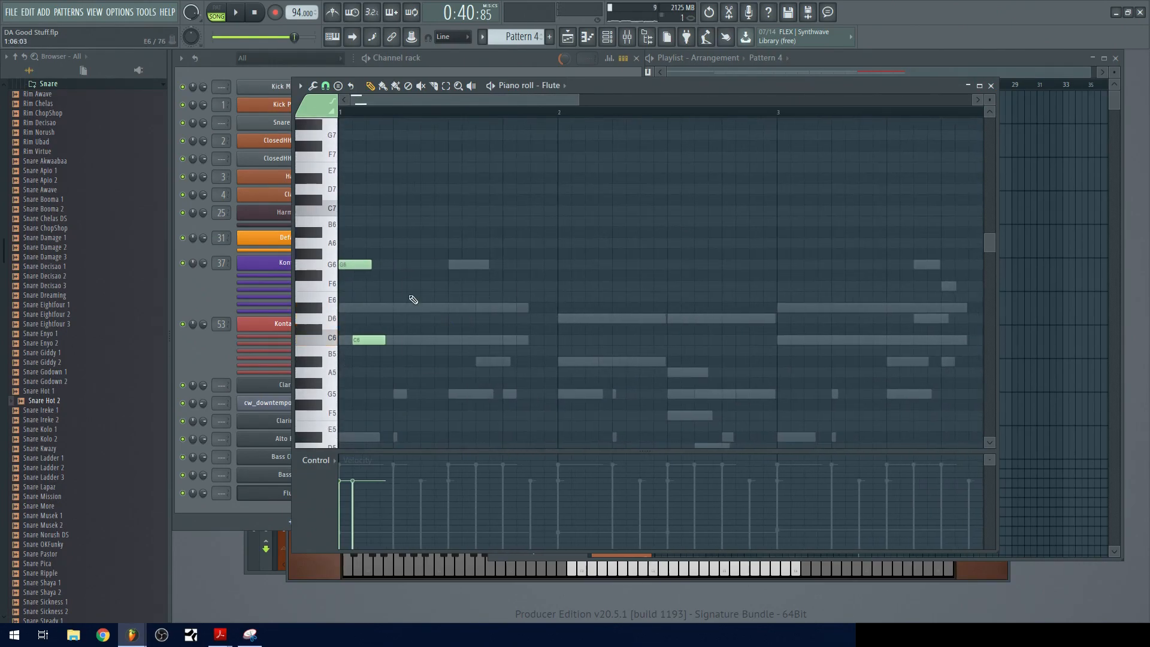
- Add two more flute notes in bar 1, a G6 followed by a C7, and audition the phrase
{"action": "key", "text": "space"}
{"action": "key", "text": "space"}
{"action": "key", "text": "space"}
{"action": "key", "text": "space"}
{"action": "left_click", "coordinate": [437, 264]}
{"action": "left_click", "coordinate": [465, 188]}
{"action": "key", "text": "space"}
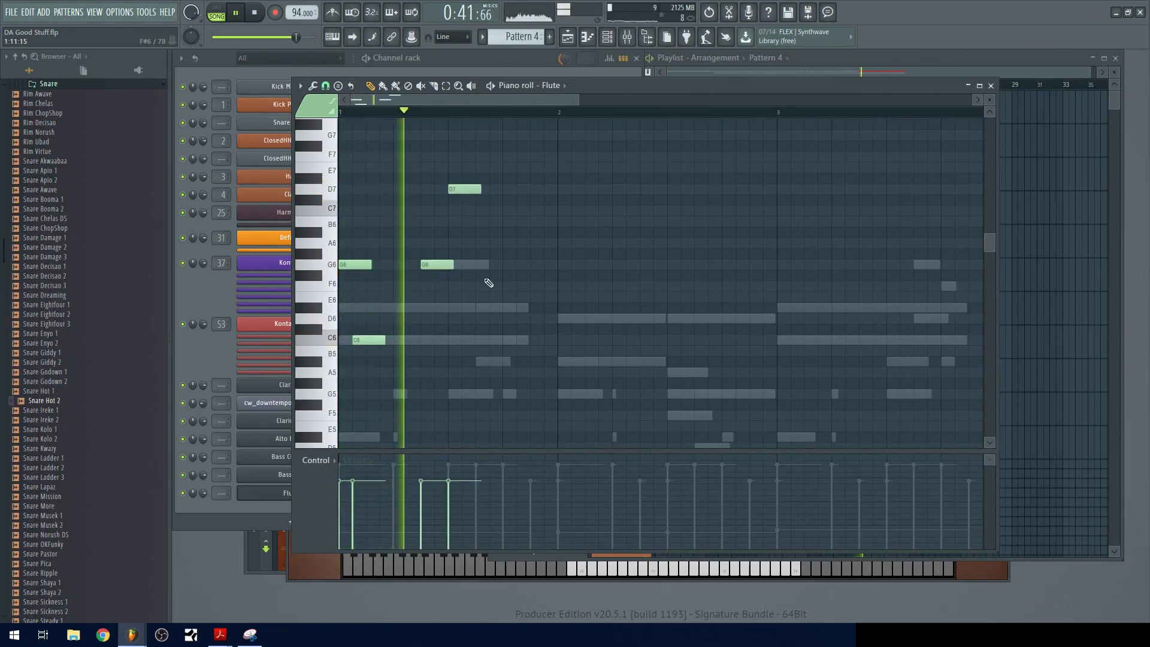
{"action": "key", "text": "space"}
{"action": "left_click_drag", "start_coordinate": [467, 189], "coordinate": [465, 225]}
{"action": "key", "text": "space"}
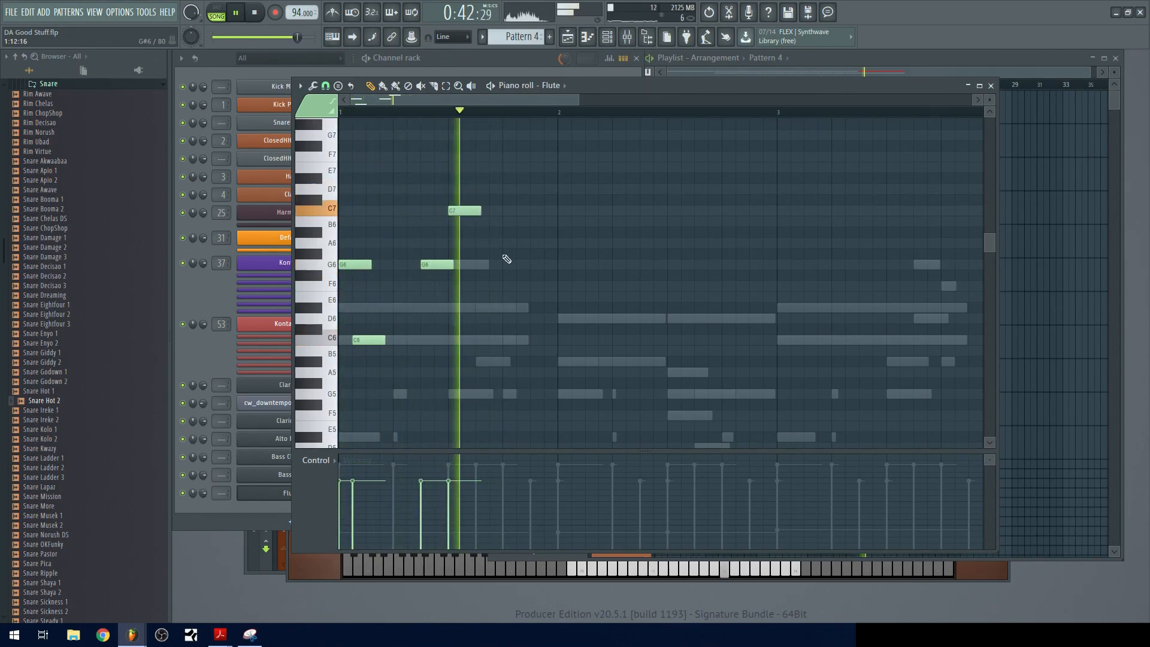
- Extend the flute melody with G#6 at the end of bar 1 and G6, G6, D6, D#6 and D6 through bar 2
{"action": "key", "text": "space"}
{"action": "left_click", "coordinate": [537, 253]}
{"action": "left_click", "coordinate": [563, 264]}
{"action": "left_click", "coordinate": [645, 265]}
{"action": "left_click", "coordinate": [677, 318]}
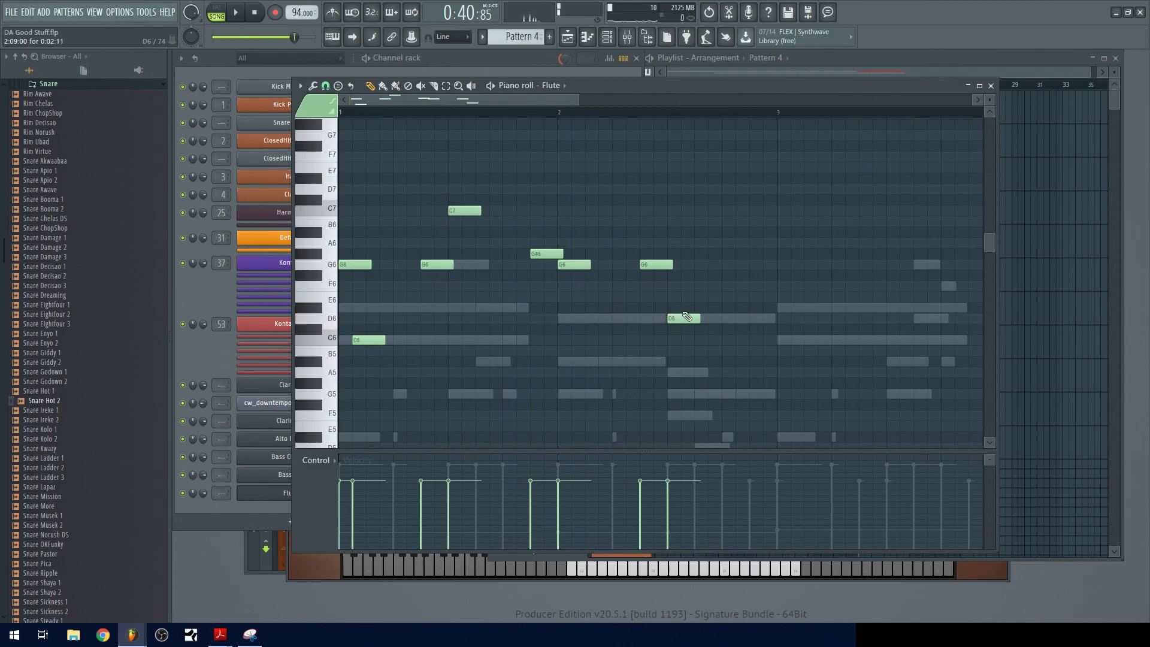
{"action": "left_click_drag", "start_coordinate": [706, 297], "coordinate": [710, 308]}
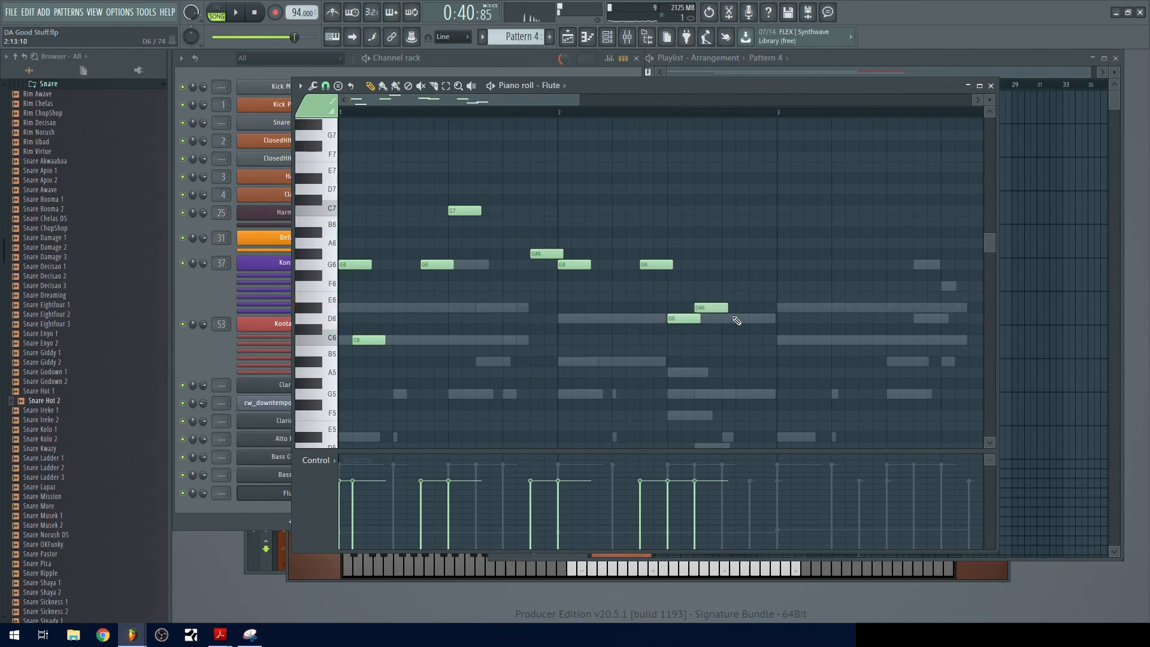
{"action": "left_click", "coordinate": [726, 319]}
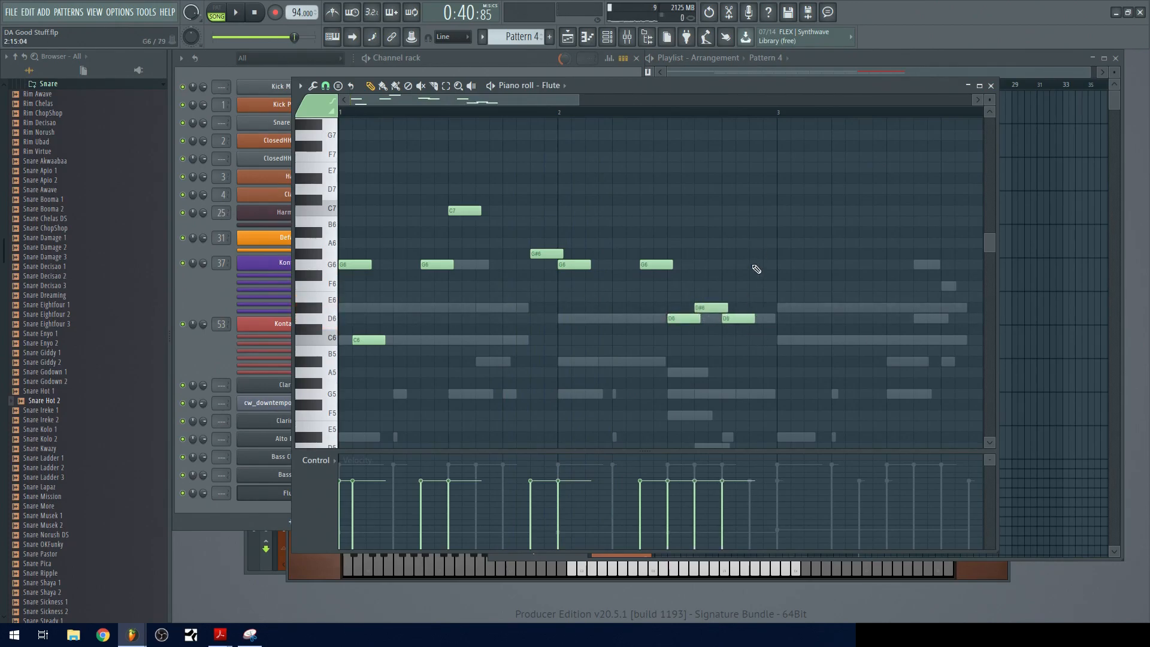
- Finish the bar 2 flute phrase with a short C6 note, auditioning the melody to settle its pitch
{"action": "left_click", "coordinate": [753, 210]}
{"action": "key", "text": "space"}
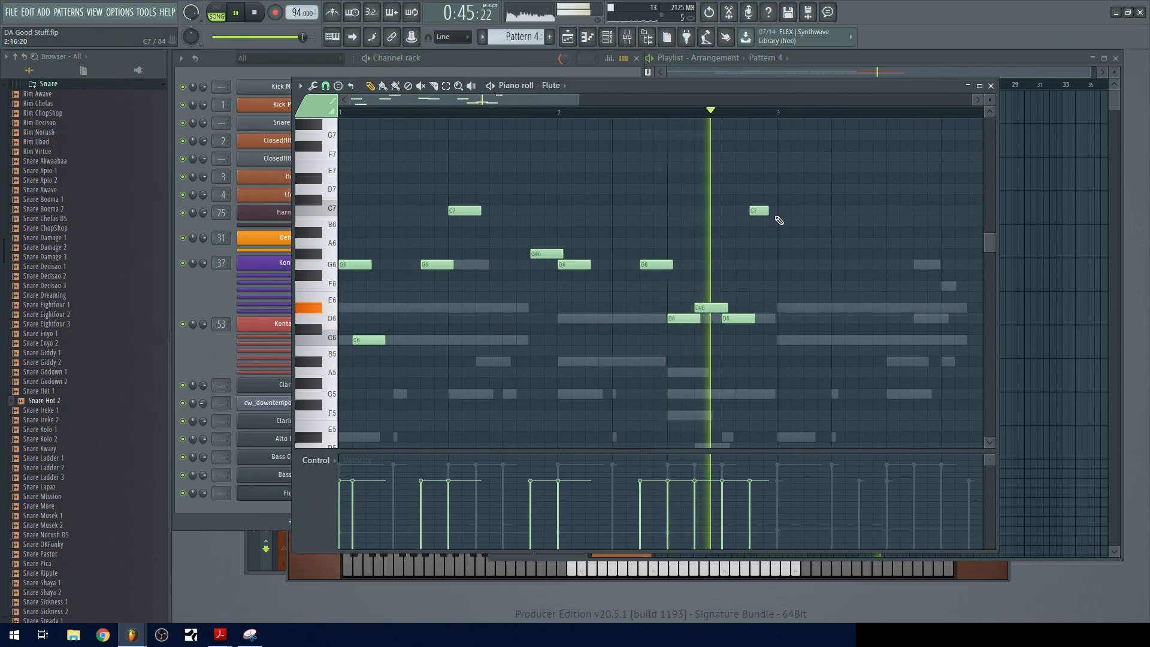
{"action": "key", "text": "space"}
{"action": "left_click_drag", "start_coordinate": [756, 210], "coordinate": [756, 339]}
{"action": "right_click", "coordinate": [766, 338]}
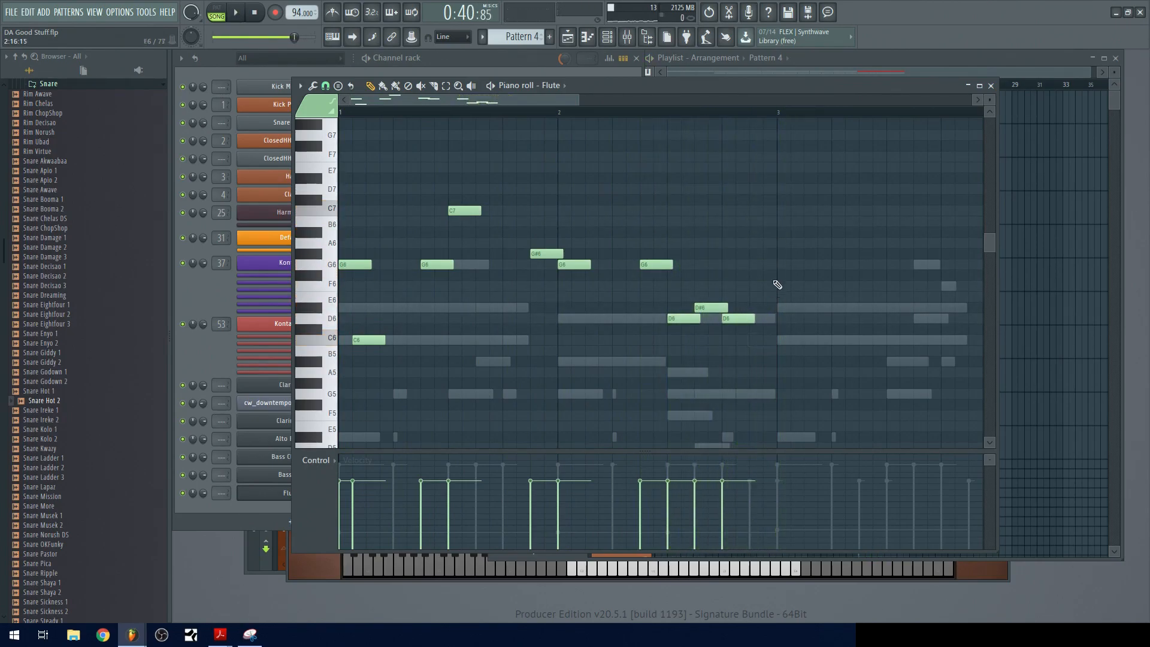
{"action": "mouse_move", "coordinate": [758, 339]}
{"action": "left_mouse_down"}
{"action": "mouse_move", "coordinate": [755, 264]}
{"action": "mouse_move", "coordinate": [758, 340]}
{"action": "left_mouse_up"}
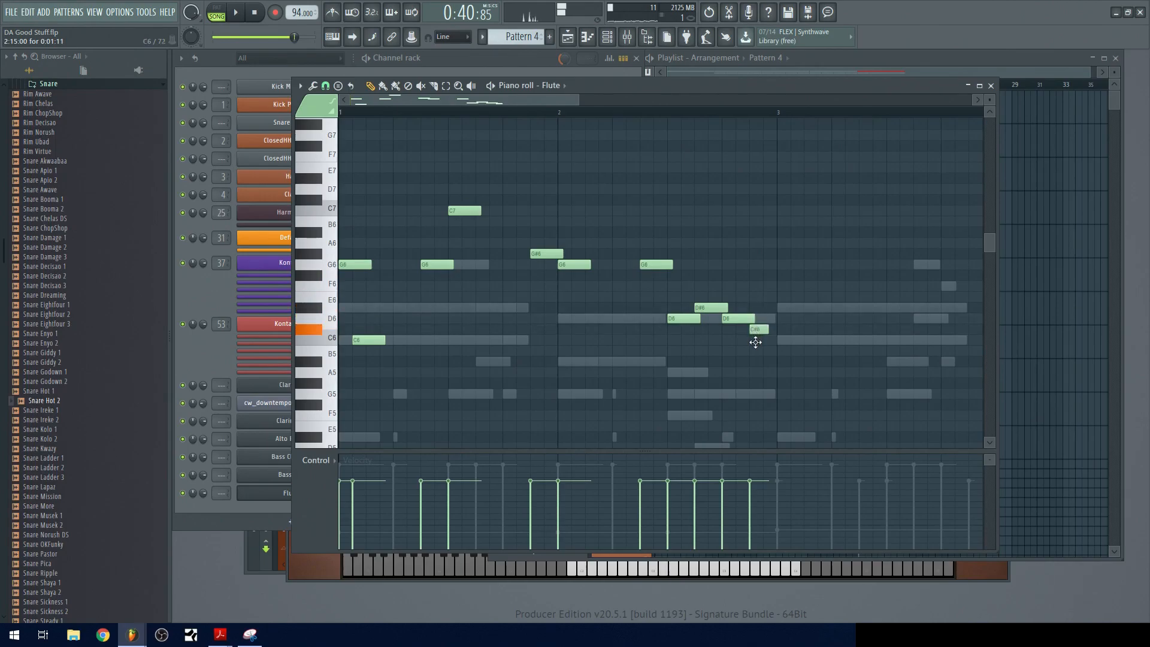
- Select all the flute notes in bars 1–2, duplicate them into bars 3–4 and play the result
{"action": "left_click_drag", "start_coordinate": [798, 205], "coordinate": [343, 328]}
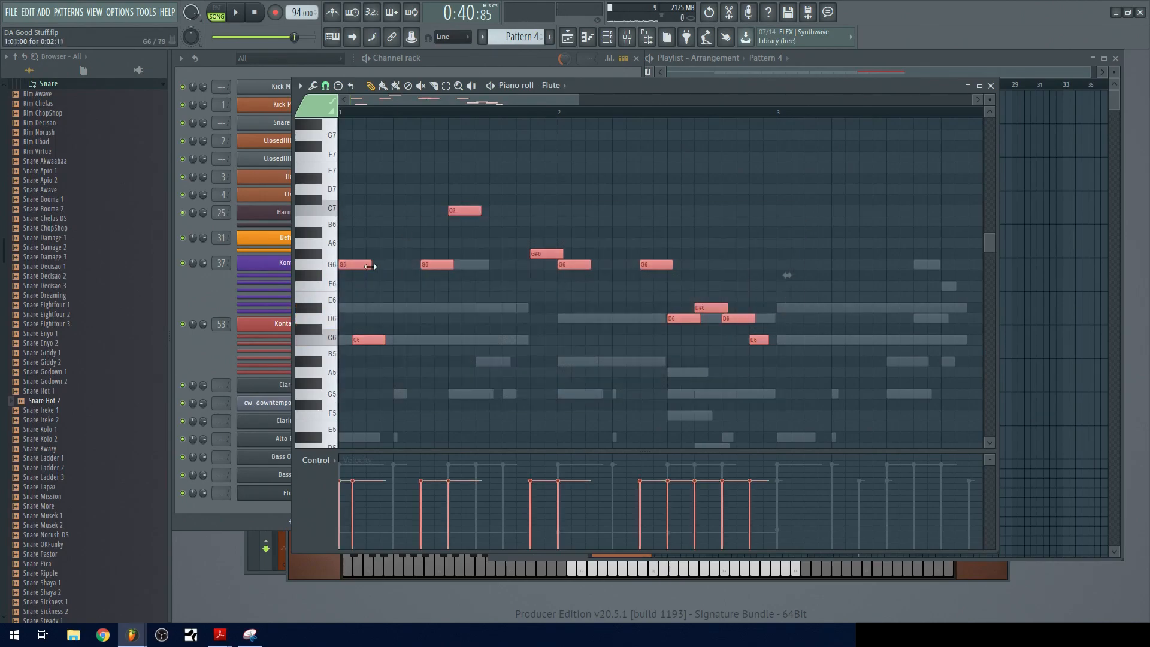
{"action": "key", "text": "ctrl+b"}
{"action": "key", "text": "space"}
{"action": "scroll", "coordinate": [796, 258], "scroll_direction": "down", "scroll_amount": 2}
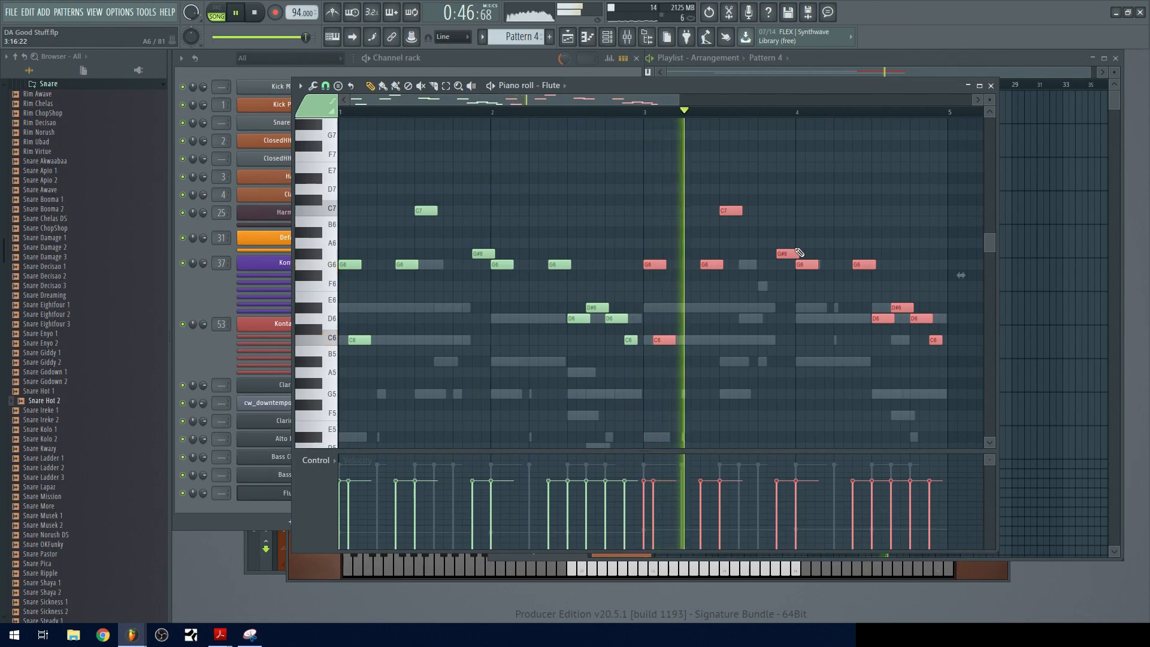
- Lower the C7 flute note in bar 3 to A#6 and play from that point
{"action": "key", "text": "space"}
{"action": "left_click_drag", "start_coordinate": [728, 214], "coordinate": [728, 232]}
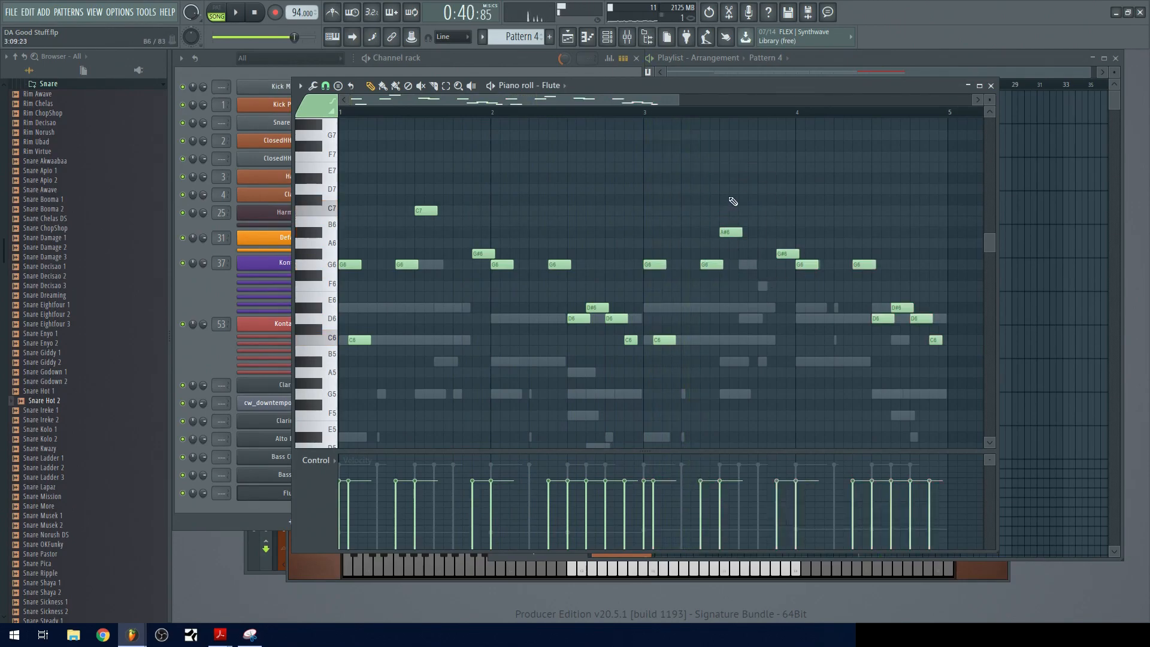
{"action": "left_click", "coordinate": [723, 113]}
{"action": "key", "text": "space"}
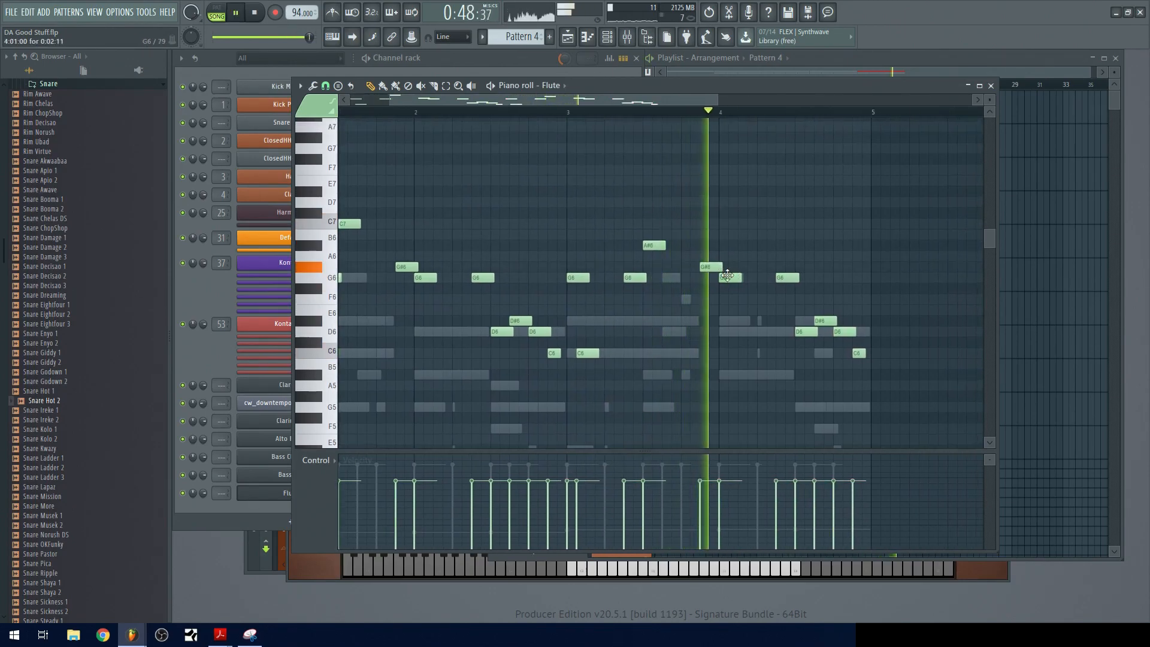
- Vary the flute ending in bar 4 by repitching three notes to D#6, G6 and F6, and audition it
{"action": "left_click_drag", "start_coordinate": [724, 276], "coordinate": [824, 302]}
{"action": "key", "text": "space"}
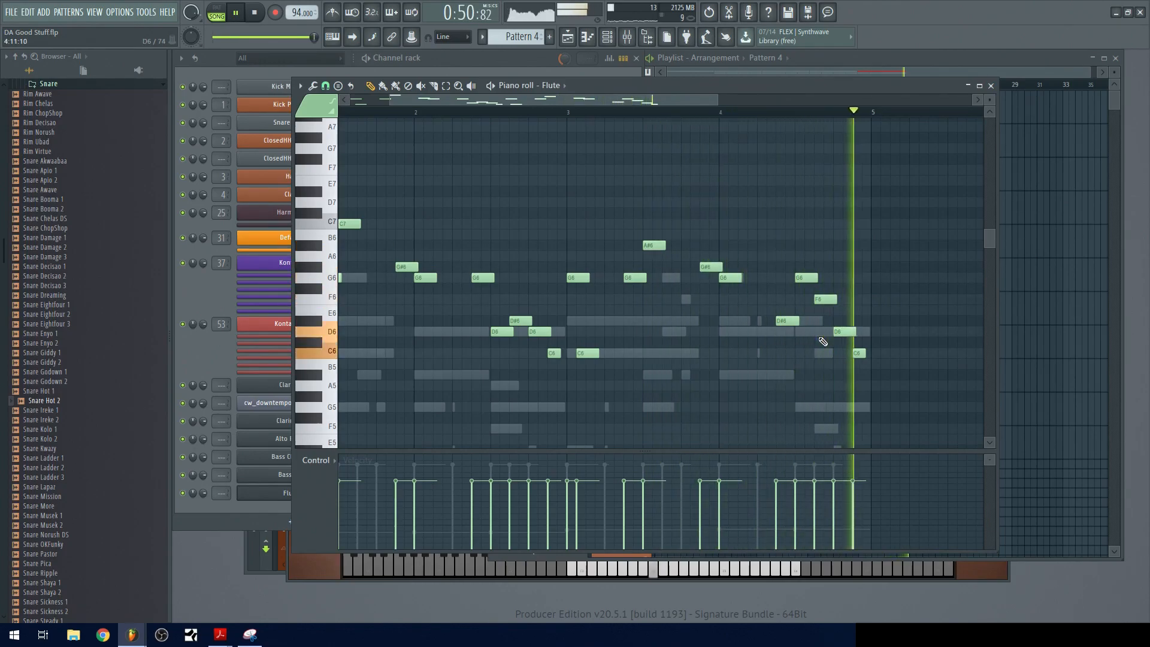
{"action": "key", "text": "space"}
- Open the Flute plugin, raise its master level, Dynamics and Close and Decca levels, and start playback to hear them
{"action": "left_click", "coordinate": [184, 375]}
{"action": "left_click", "coordinate": [309, 493]}
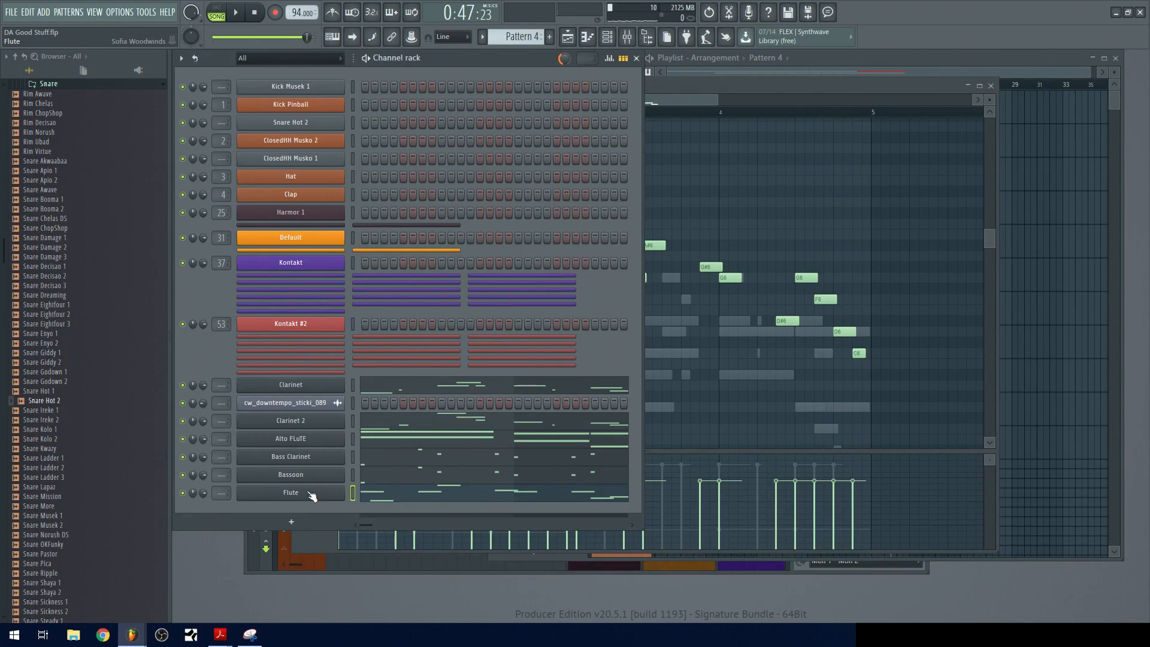
{"action": "left_click", "coordinate": [311, 495]}
{"action": "mouse_move", "coordinate": [637, 188]}
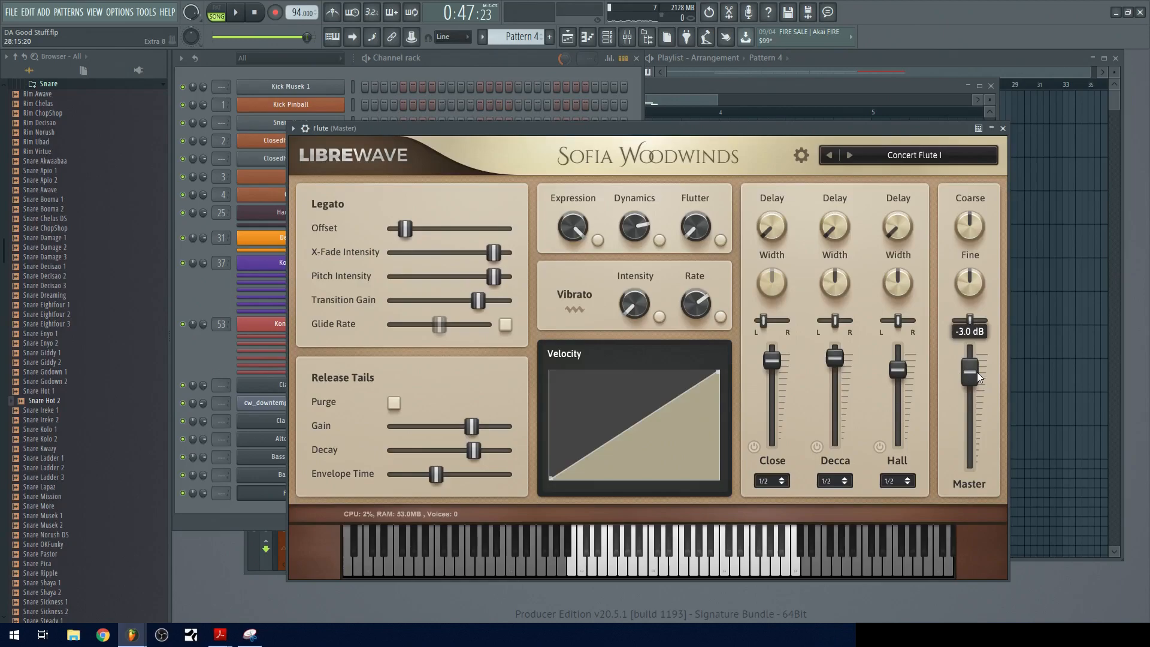
{"action": "left_click_drag", "start_coordinate": [969, 372], "coordinate": [969, 355]}
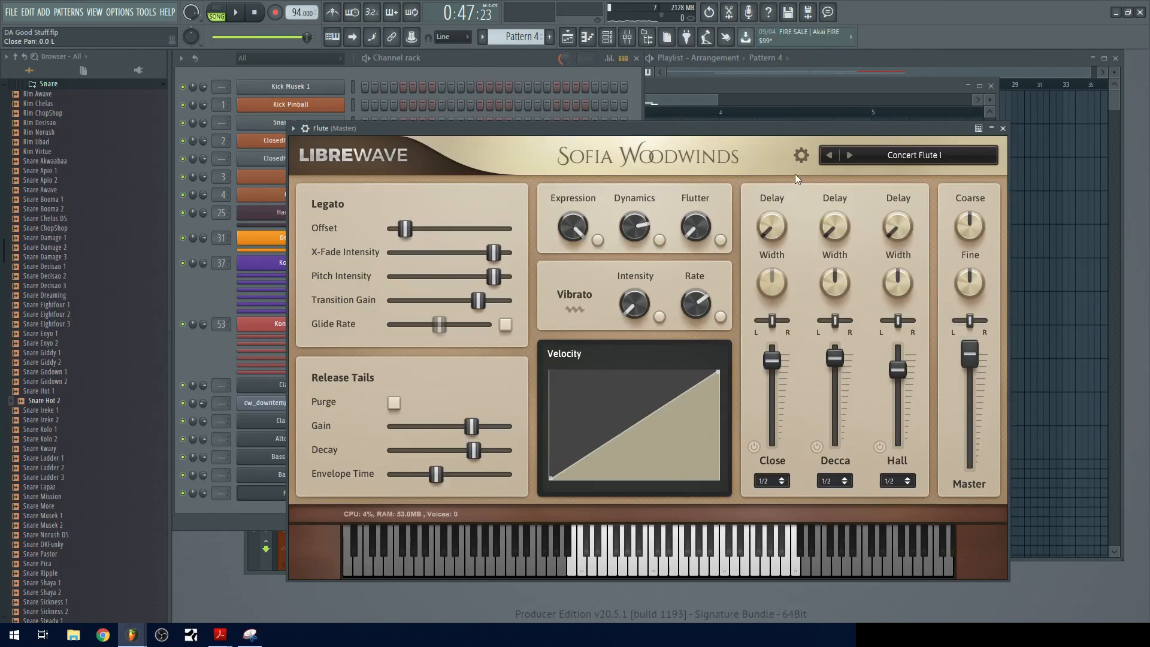
{"action": "left_click_drag", "start_coordinate": [807, 130], "coordinate": [795, 130]}
{"action": "key", "text": "space"}
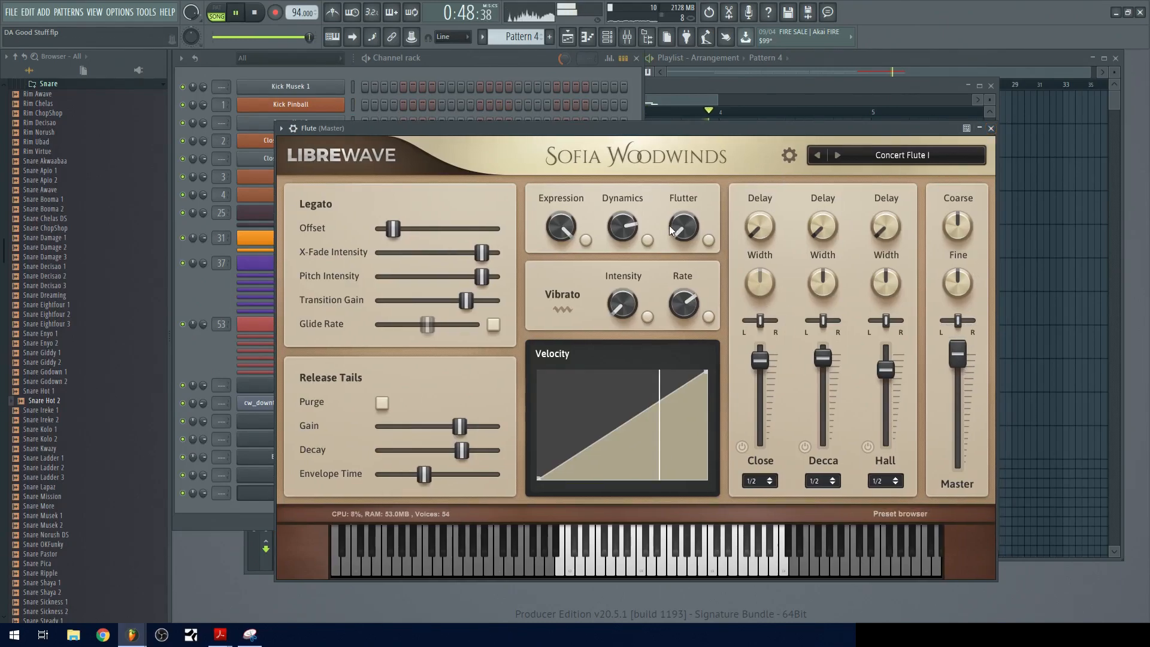
- Return the Flute's Dynamics to centre and lower the Close level to about -6.3 dB and the Decca level to match
{"action": "mouse_move", "coordinate": [628, 238]}
{"action": "left_mouse_down"}
{"action": "mouse_move", "coordinate": [627, 273]}
{"action": "mouse_move", "coordinate": [629, 239]}
{"action": "left_mouse_up"}
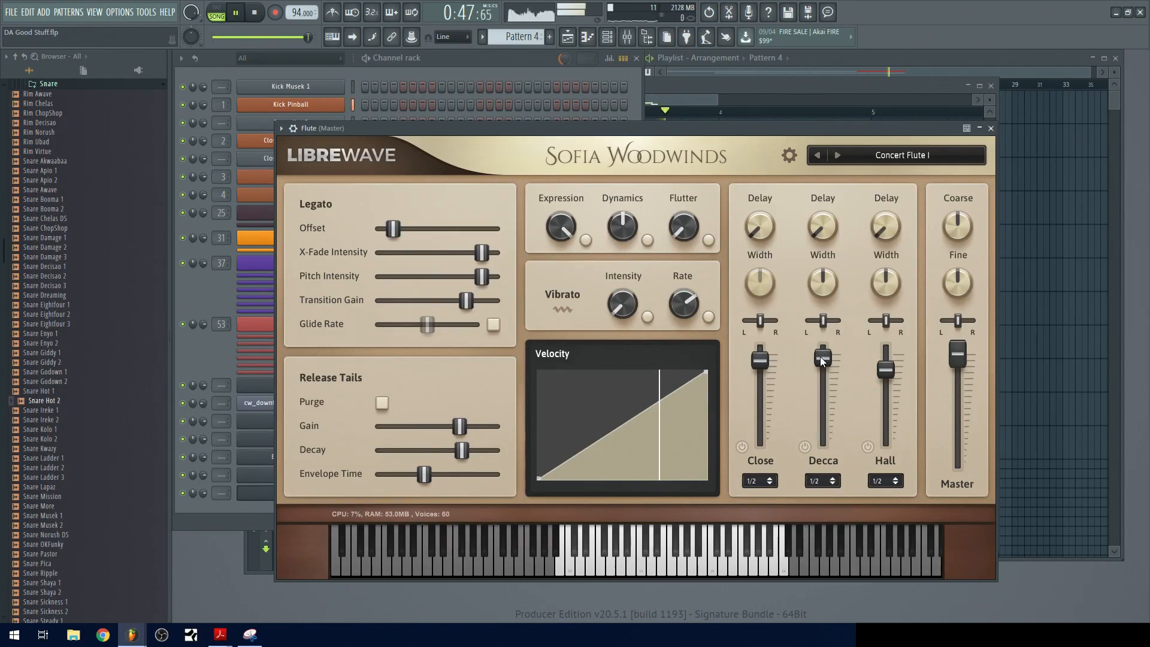
{"action": "left_click_drag", "start_coordinate": [820, 365], "coordinate": [766, 373]}
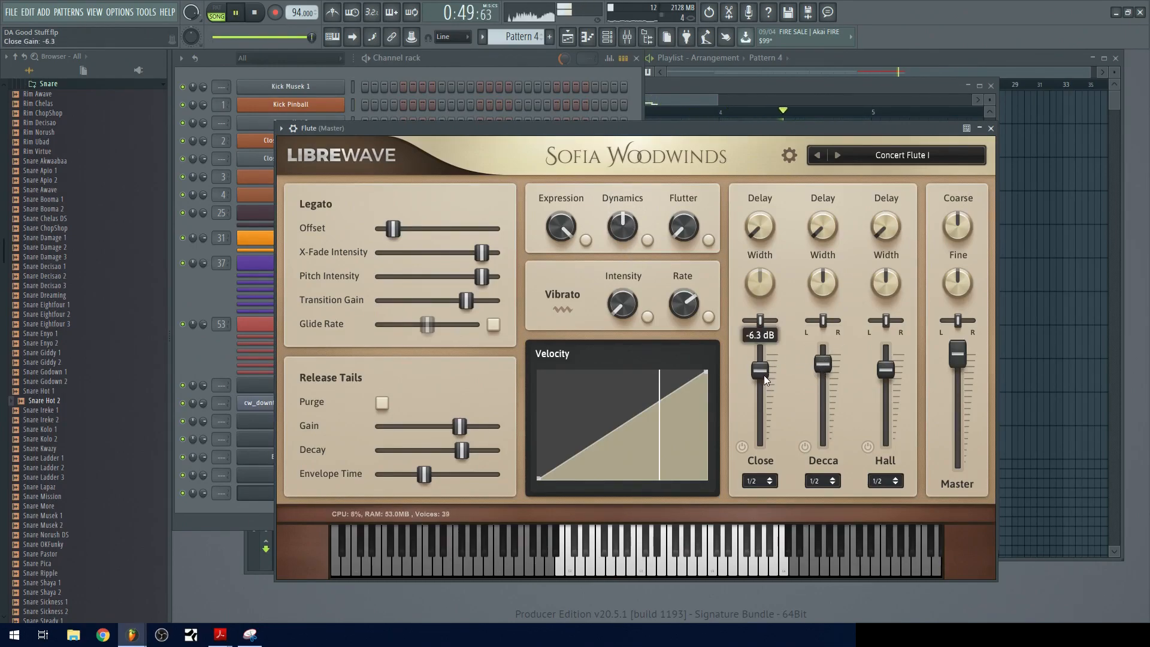
{"action": "left_click", "coordinate": [822, 372]}
{"action": "key", "text": "space"}
{"action": "left_click", "coordinate": [755, 372]}
- Play the flute part from the start of Pattern 4 and raise the Flute's Hall level slightly
{"action": "left_click", "coordinate": [782, 90]}
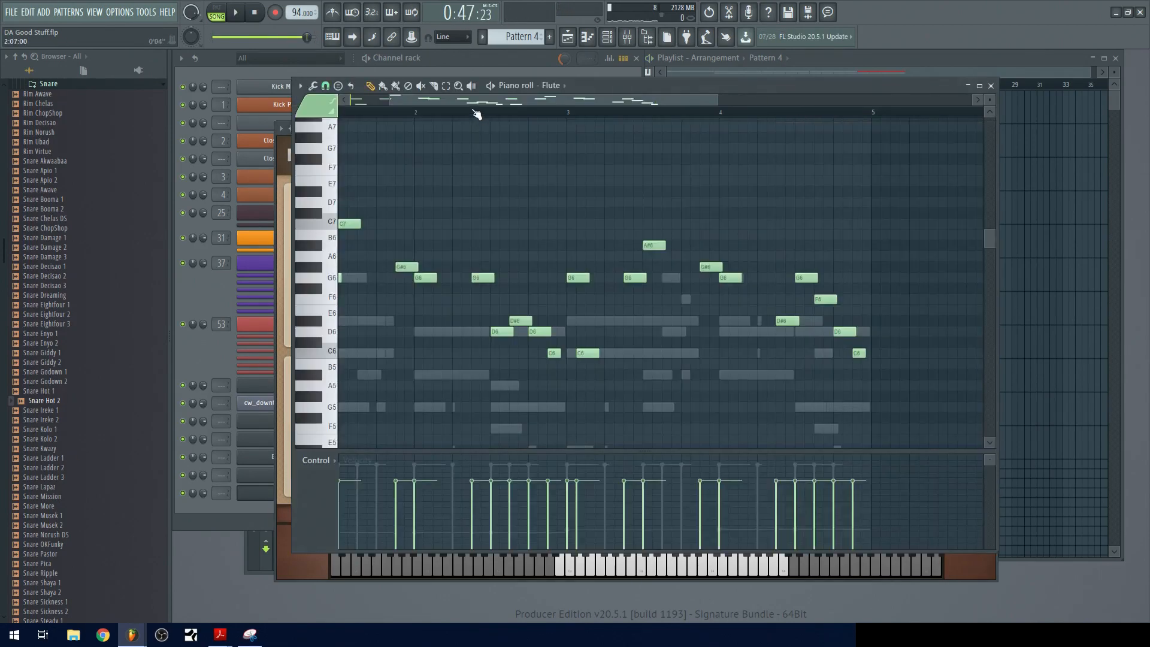
{"action": "left_click_drag", "start_coordinate": [473, 103], "coordinate": [408, 104]}
{"action": "scroll", "coordinate": [372, 112], "scroll_direction": "down", "scroll_amount": 4}
{"action": "key", "text": "space"}
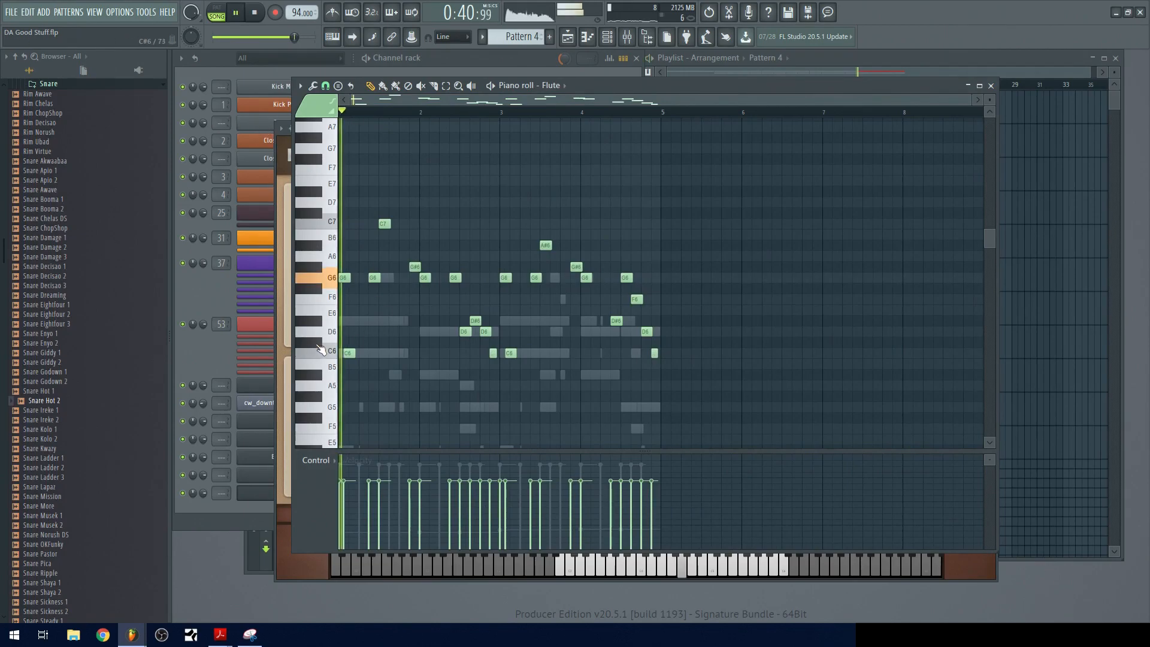
{"action": "left_click", "coordinate": [294, 563]}
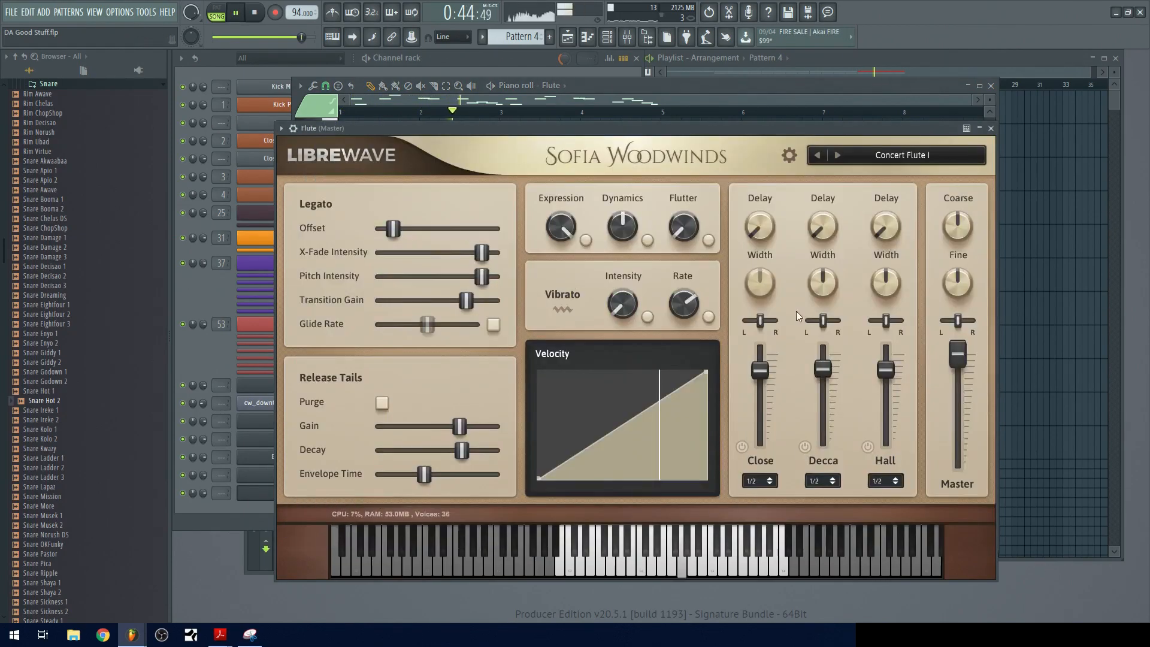
{"action": "left_click_drag", "start_coordinate": [886, 370], "coordinate": [888, 364]}
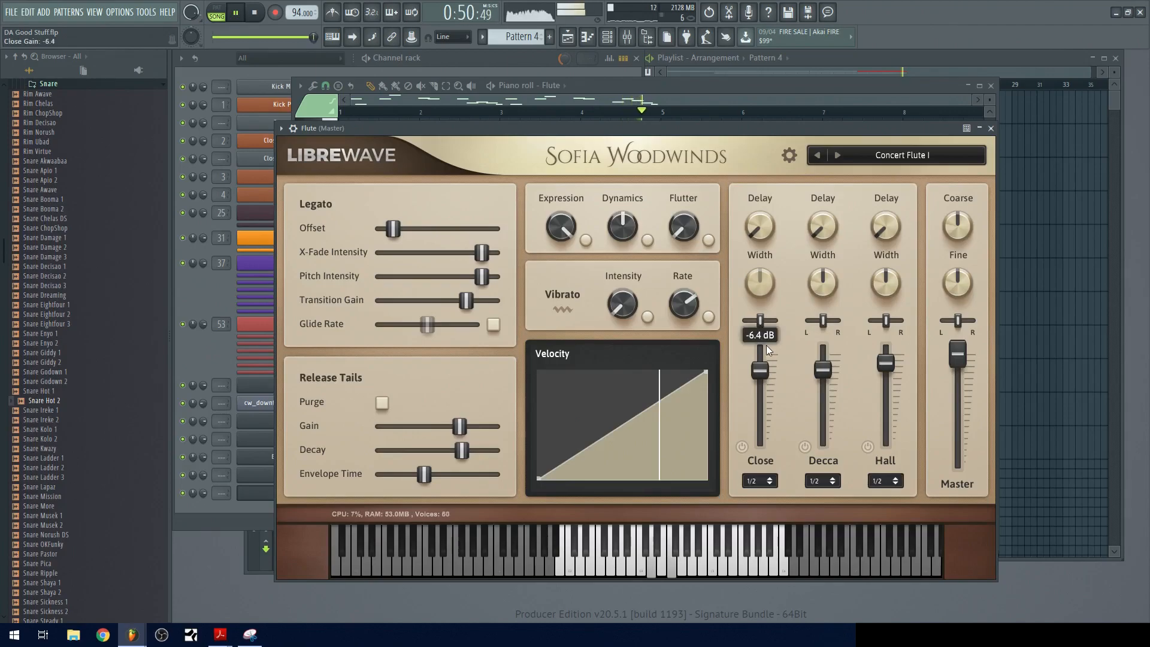
- Shorten the opening G6 and C6 flute notes in bar 1 and the G6 at the start of bar 2 during playback
{"action": "left_click", "coordinate": [694, 85]}
{"action": "key", "text": "space"}
{"action": "scroll", "coordinate": [413, 349], "scroll_direction": "up", "scroll_amount": 5}
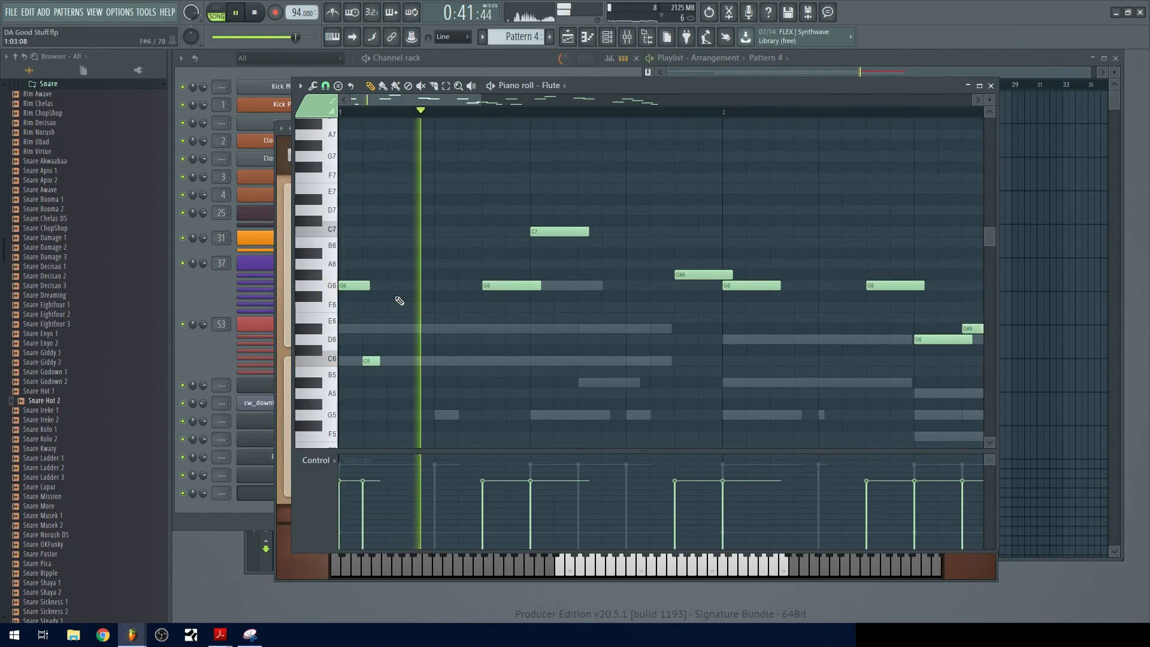
{"action": "left_click_drag", "start_coordinate": [645, 239], "coordinate": [571, 248]}
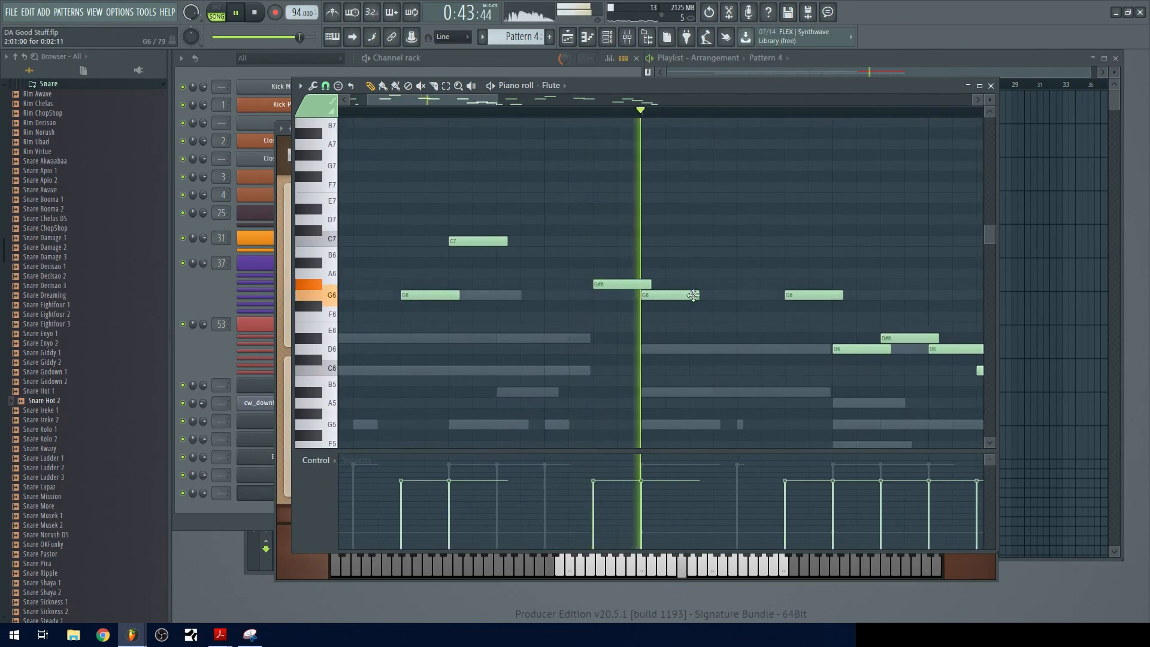
{"action": "left_click_drag", "start_coordinate": [698, 295], "coordinate": [681, 305]}
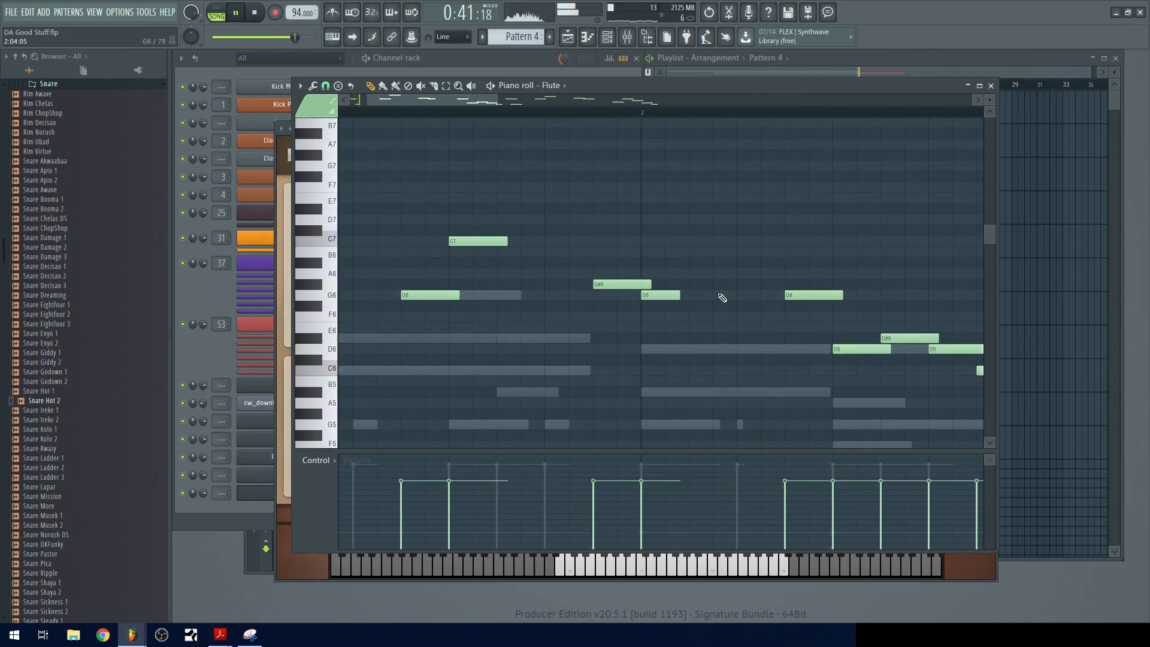
{"action": "scroll", "coordinate": [719, 298], "scroll_direction": "down", "scroll_amount": 2}
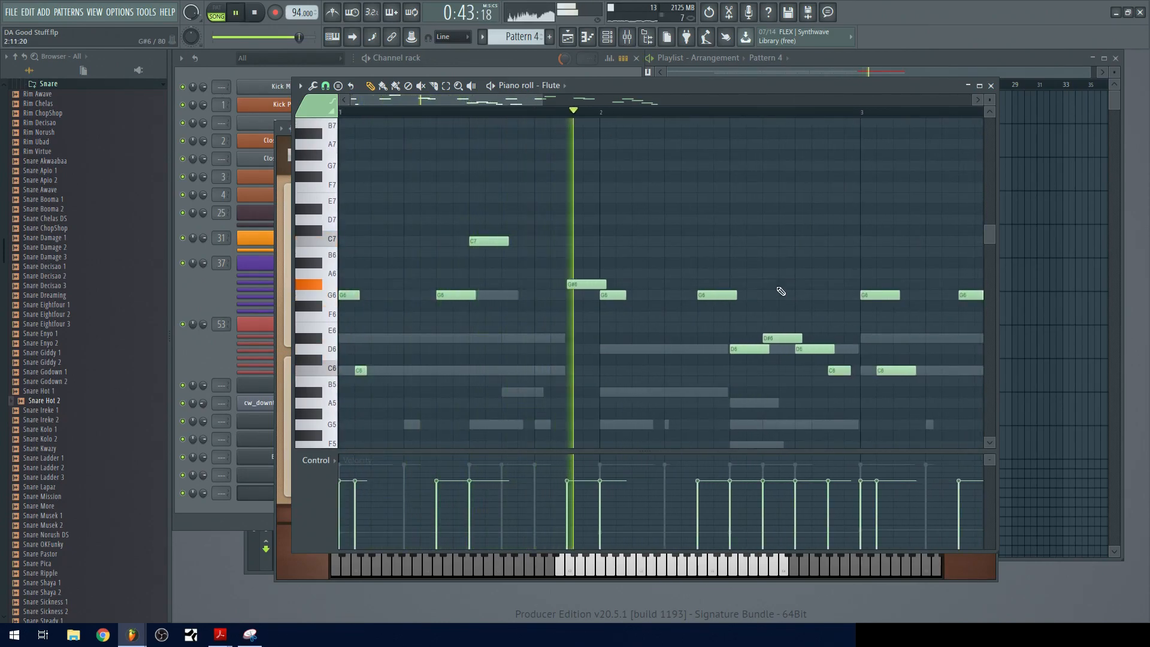
- Listen to the flute melody through bar 4 in the piano roll and stop playback
{"action": "left_click_drag", "start_coordinate": [780, 290], "coordinate": [569, 272]}
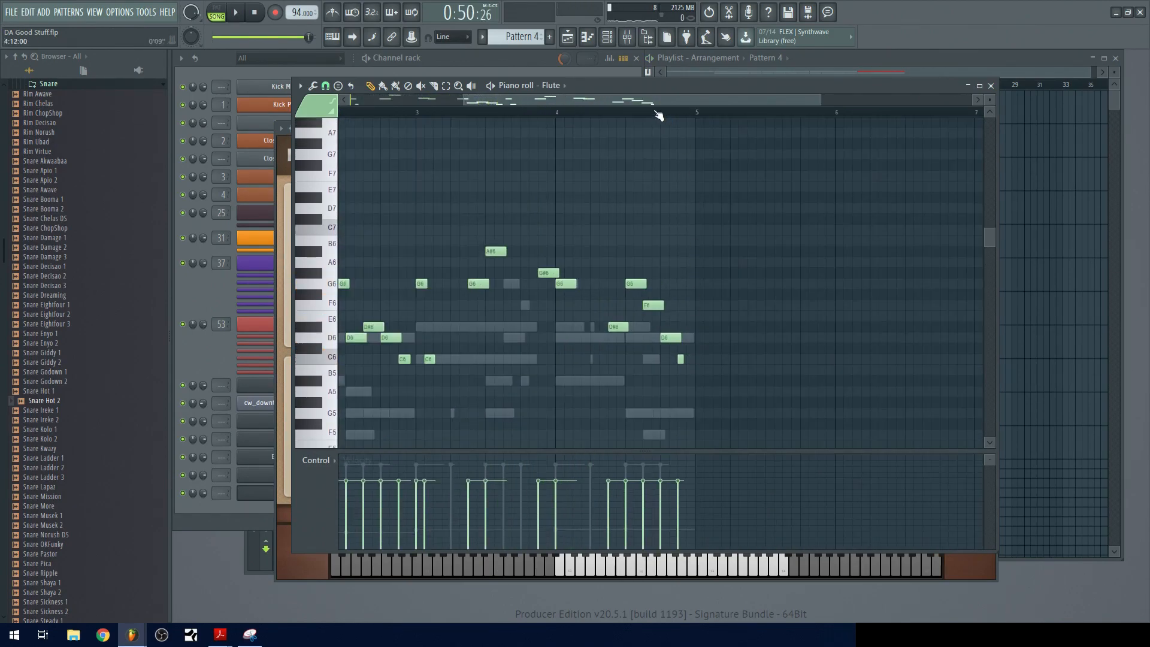
{"action": "key", "text": "space"}
{"action": "key", "text": "space"}
- Repeat the Pattern 4 clip at bar 21 and the four one-bar drum clips over bars 21 to 24
{"action": "left_click", "coordinate": [897, 76]}
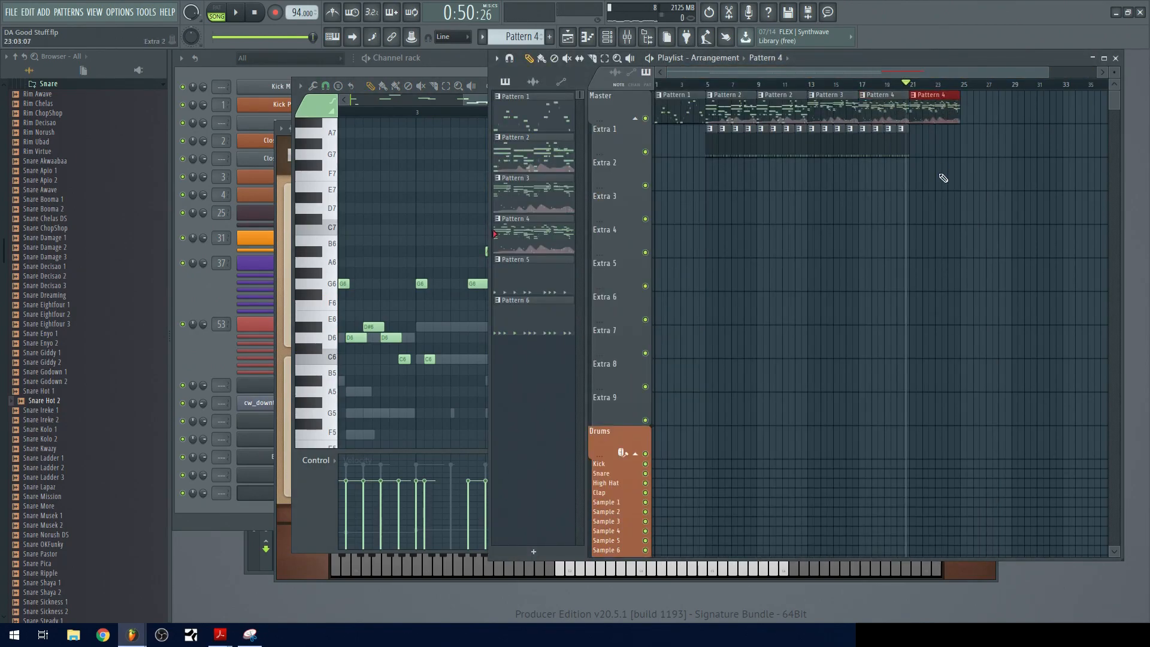
{"action": "key", "text": "ctrl+b"}
{"action": "scroll", "coordinate": [860, 88], "scroll_direction": "down", "scroll_amount": 1}
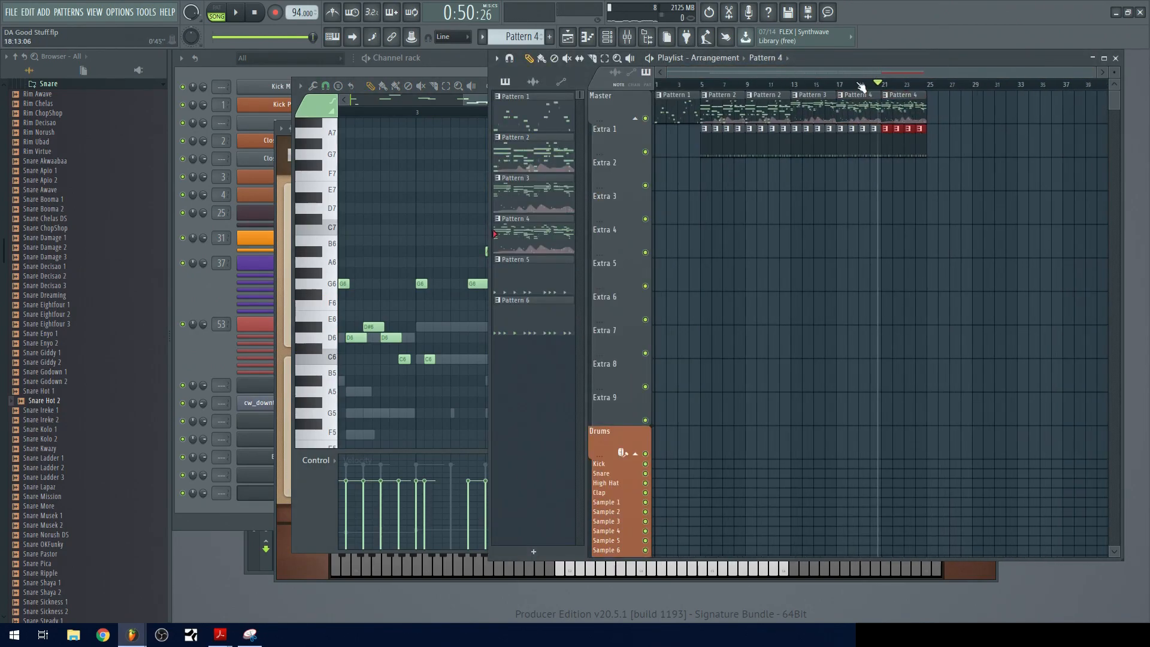
- Set the song position to bar 17 and make the Pattern 5 drum clip there unique
{"action": "left_click", "coordinate": [839, 87]}
{"action": "left_click", "coordinate": [837, 129]}
{"action": "scroll", "coordinate": [837, 129], "scroll_direction": "up", "scroll_amount": 3}
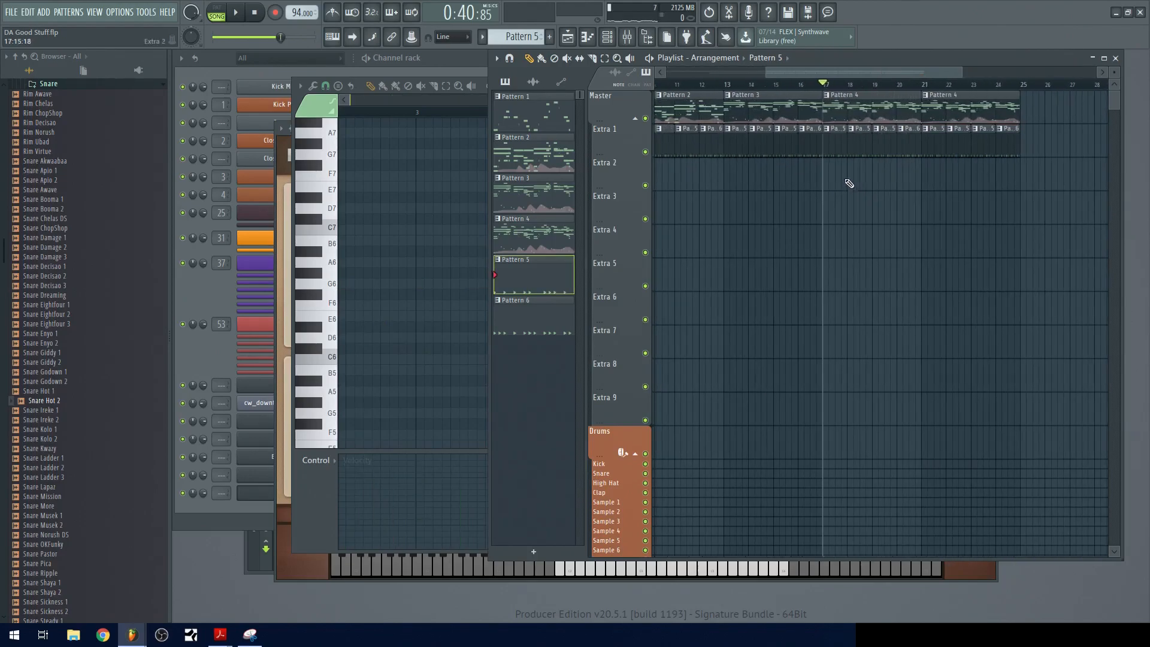
{"action": "right_click", "coordinate": [825, 131]}
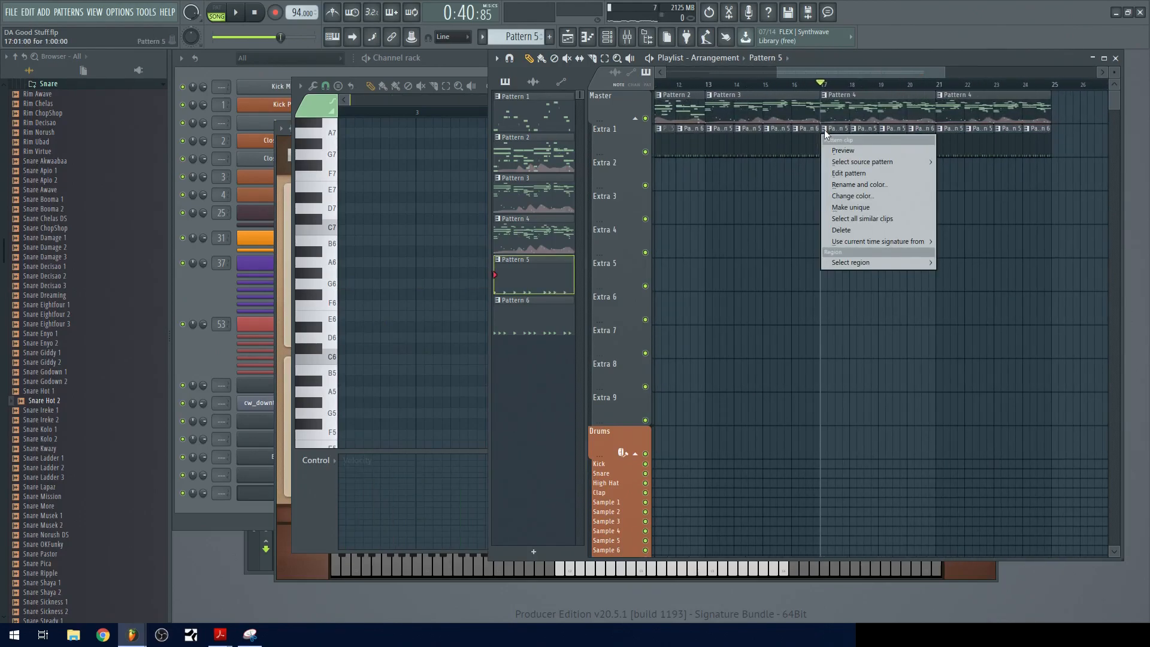
{"action": "left_click", "coordinate": [850, 208]}
- Replace the Hat sample with ClosedHH Lapaz from the HiHat samples and program hits on steps 2, 4, 5, 8, 9, 12, 13 and 15
{"action": "left_click", "coordinate": [262, 69]}
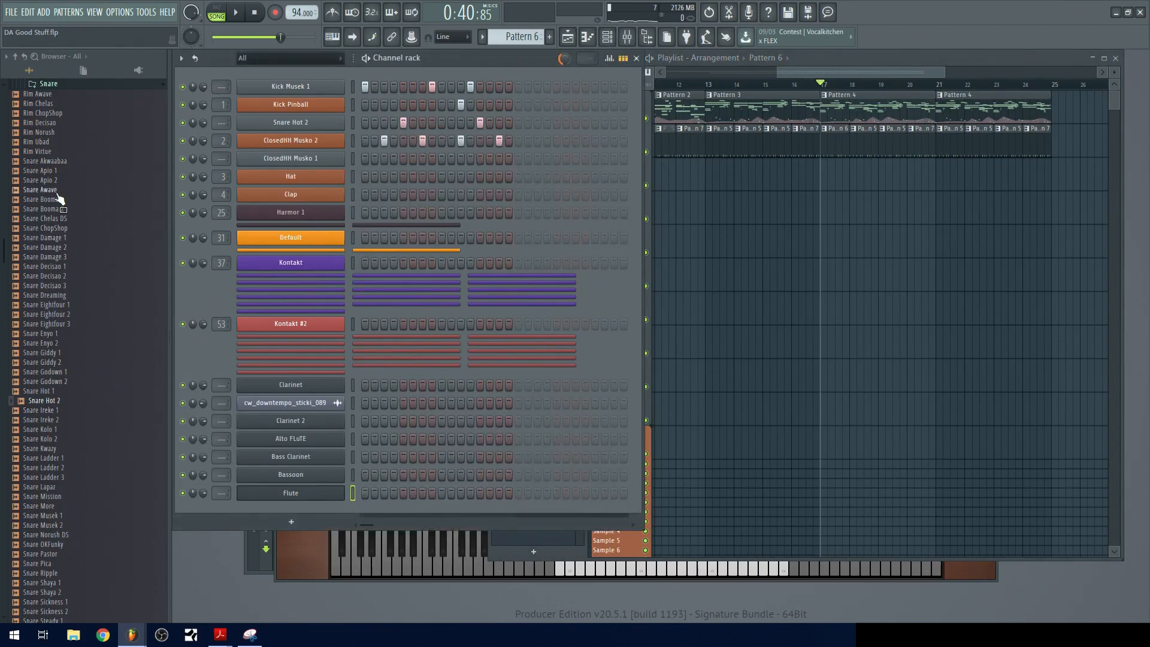
{"action": "scroll", "coordinate": [60, 199], "scroll_direction": "up", "scroll_amount": 4}
{"action": "left_click", "coordinate": [63, 200]}
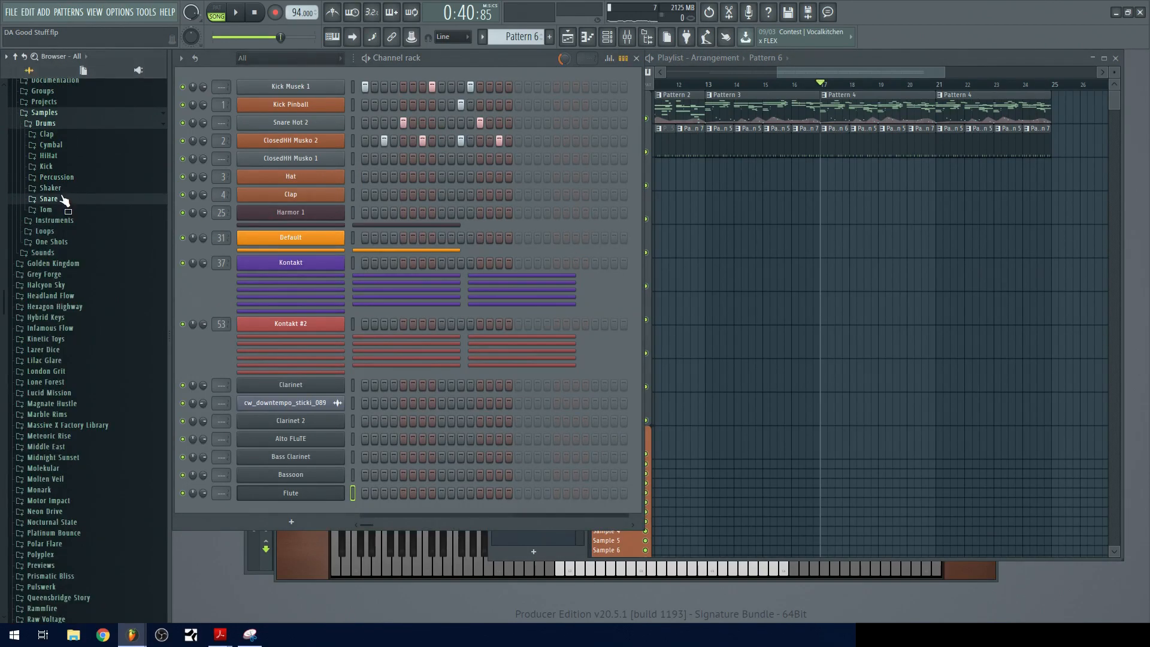
{"action": "left_click", "coordinate": [67, 157]}
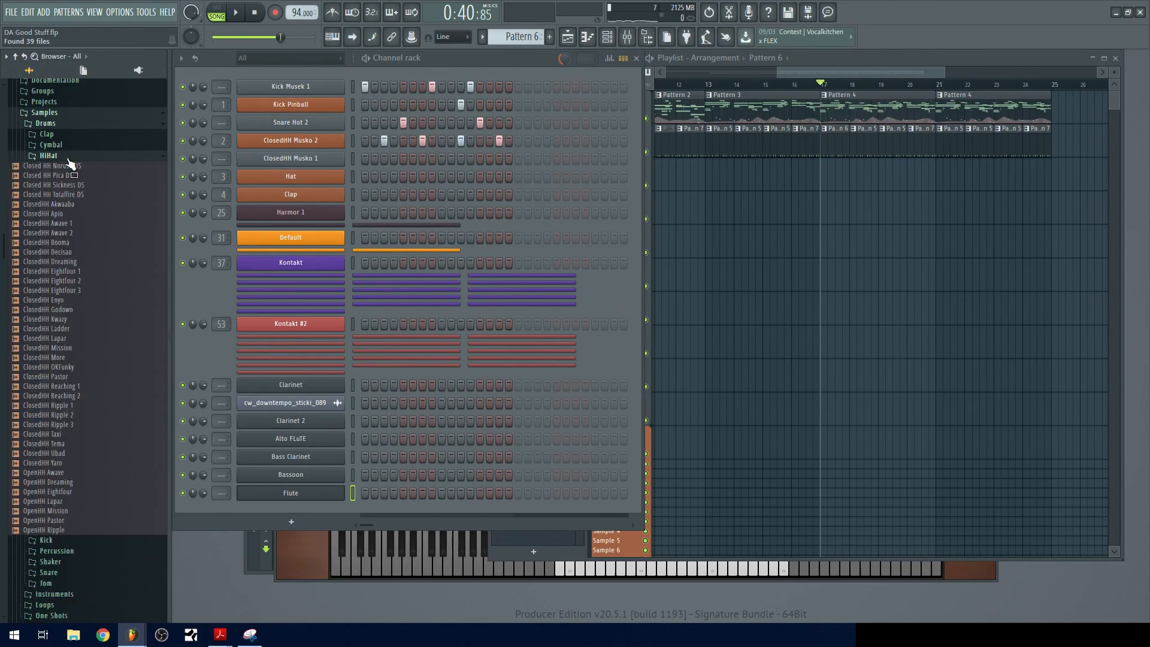
{"action": "left_click_drag", "start_coordinate": [65, 337], "coordinate": [331, 182]}
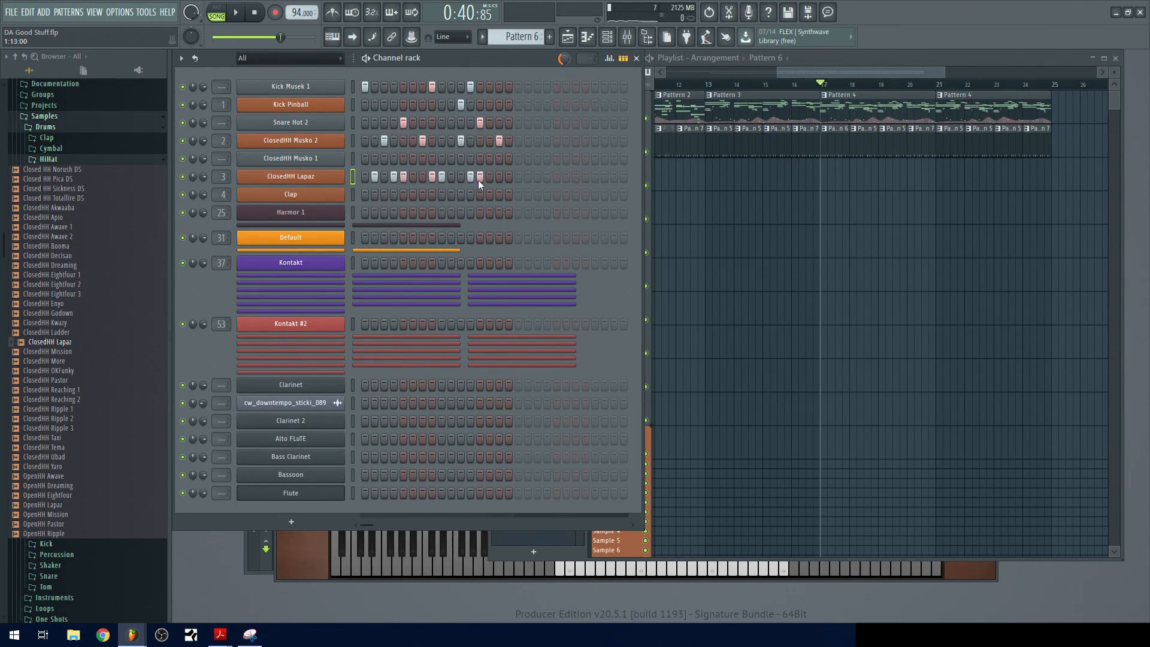
- Listen to the new hi-hat pattern on its own and in the song from bar 17
{"action": "left_click", "coordinate": [217, 12]}
{"action": "key", "text": "space"}
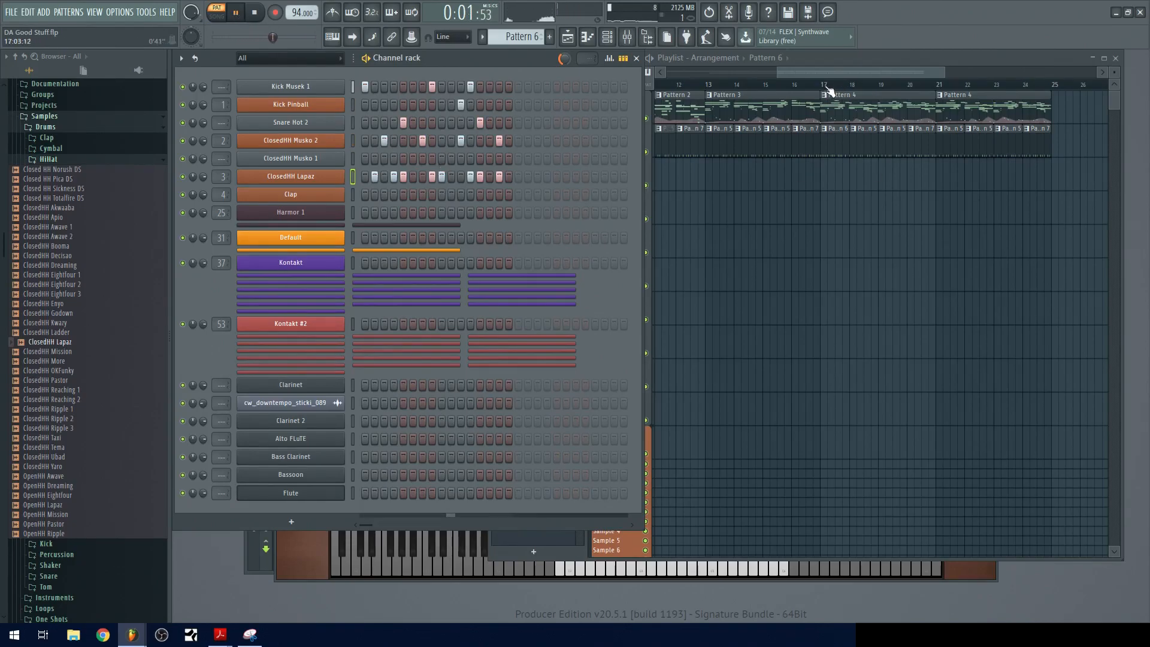
{"action": "left_click", "coordinate": [826, 87]}
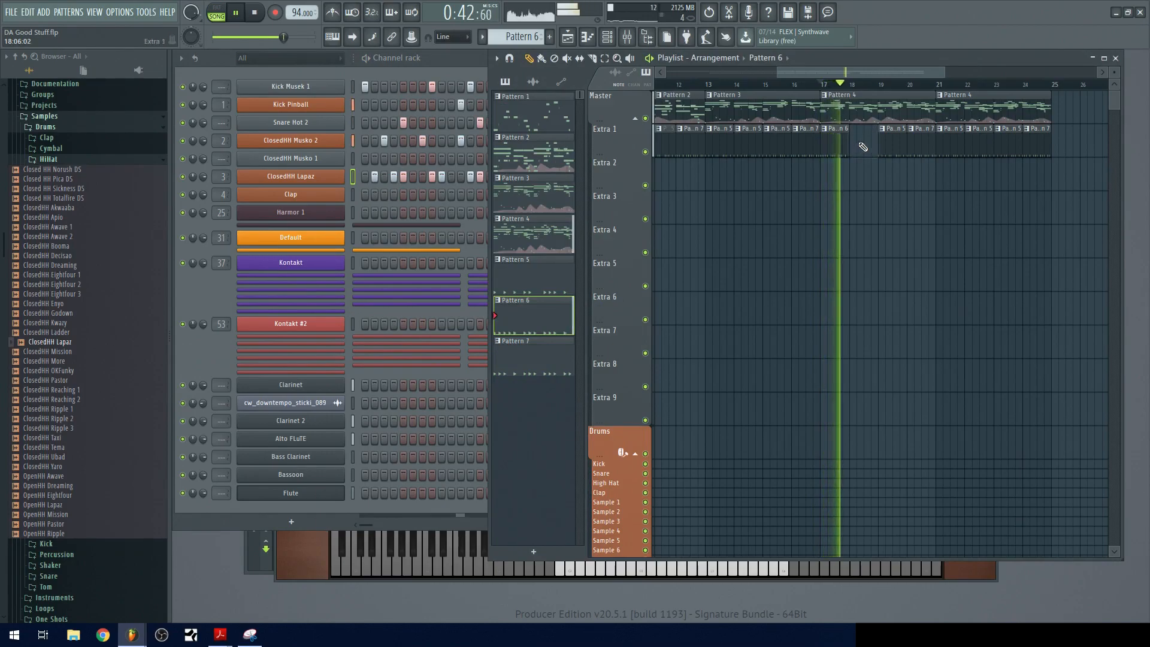
{"action": "key", "text": "space"}
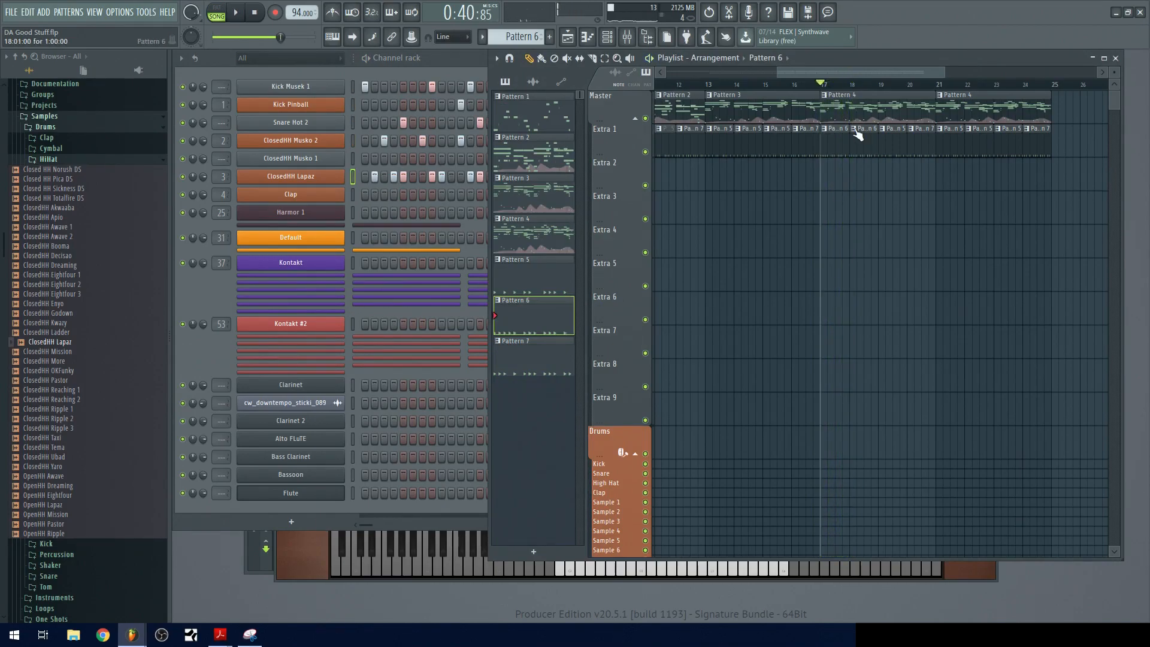
- Make the Pattern 6 copy at bar 18 unique, vary its ClosedHH Lapaz hits and add a Kick Pinball hit on step 4
{"action": "right_click", "coordinate": [854, 133]}
{"action": "left_click", "coordinate": [880, 207]}
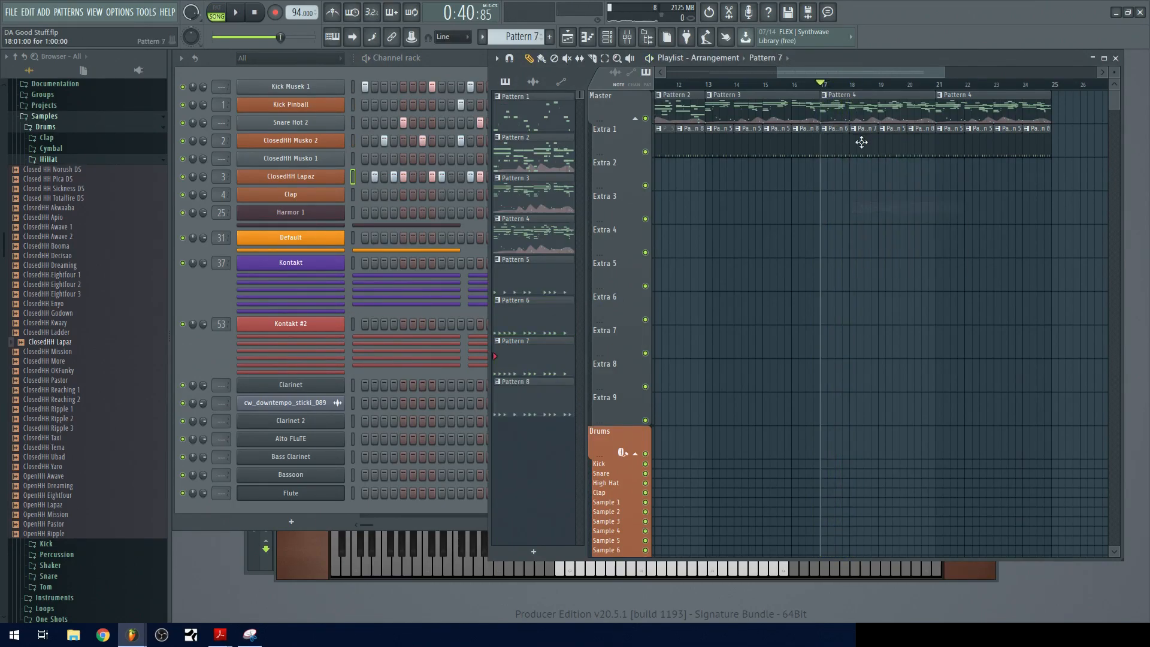
{"action": "left_click", "coordinate": [346, 114]}
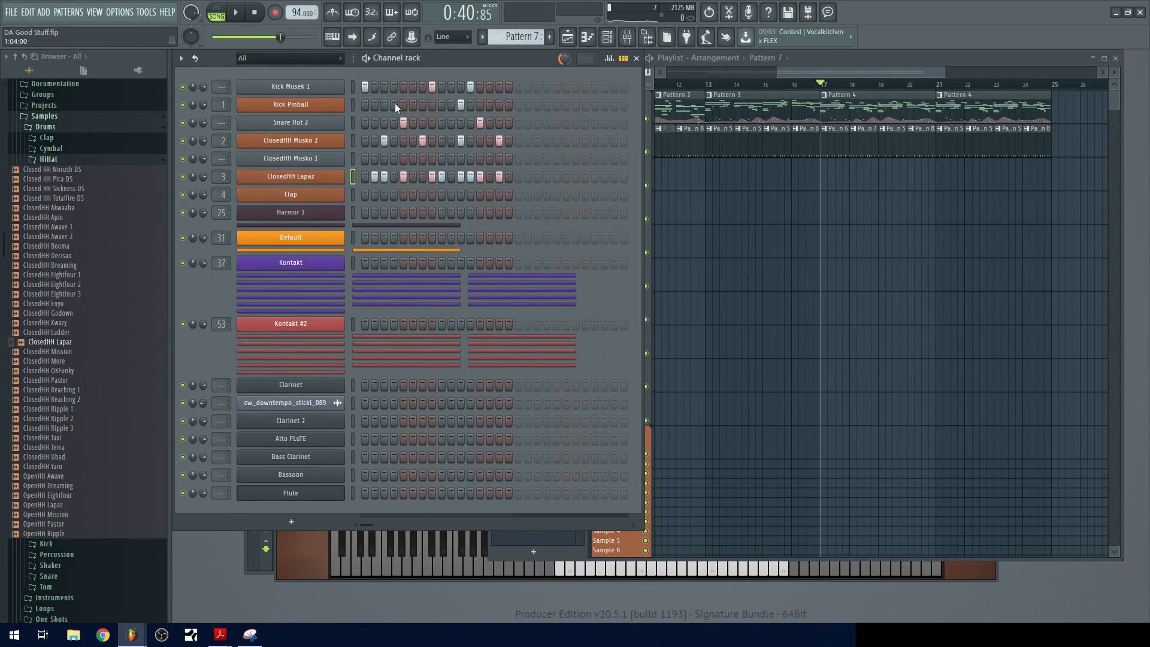
{"action": "key", "text": "space"}
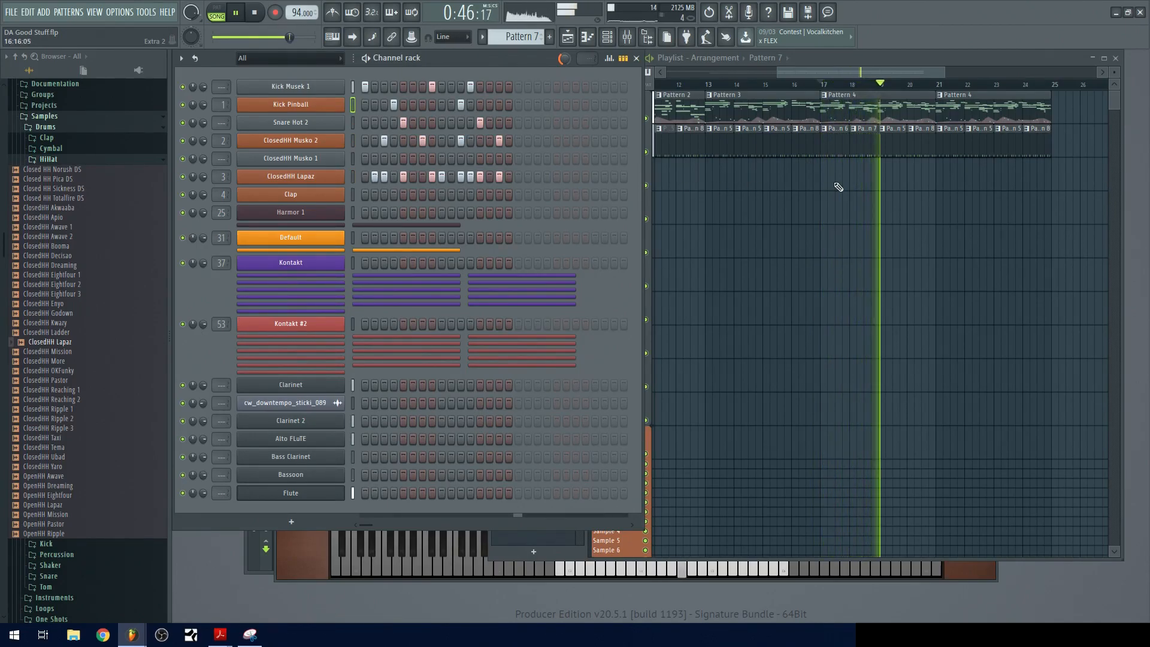
- Place a copy of Pattern 6 at bar 19 and make the Pattern 5 drum clip at bar 20 unique
{"action": "left_click_drag", "start_coordinate": [919, 176], "coordinate": [857, 174]}
{"action": "key", "text": "space"}
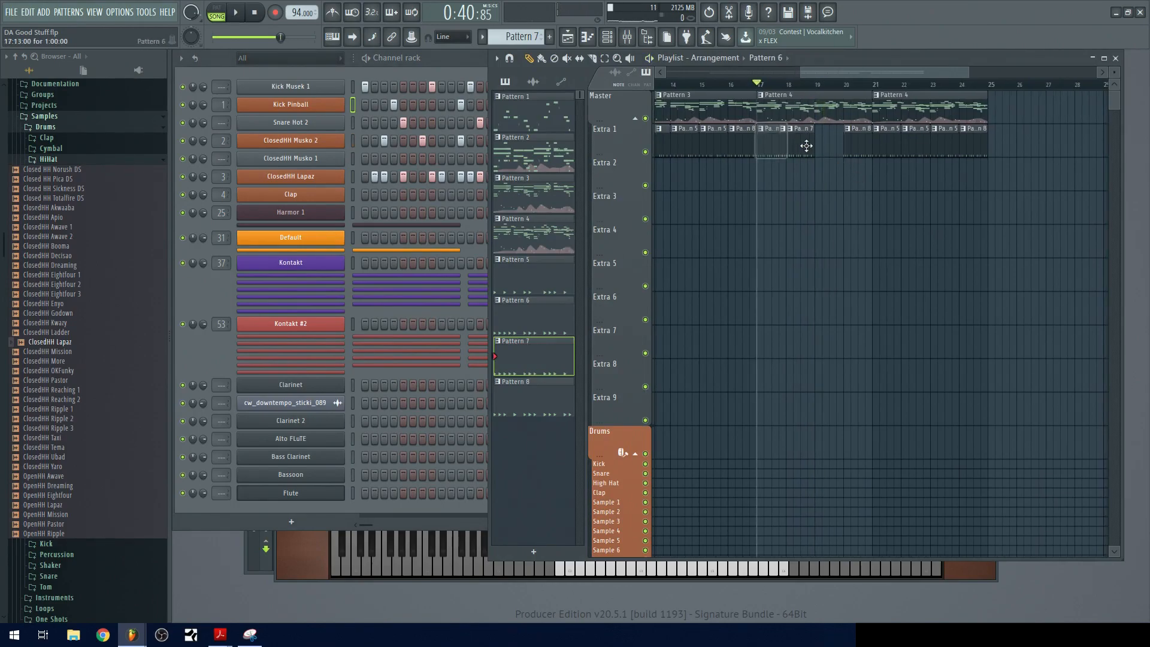
{"action": "left_click", "coordinate": [851, 137]}
{"action": "left_click", "coordinate": [868, 208]}
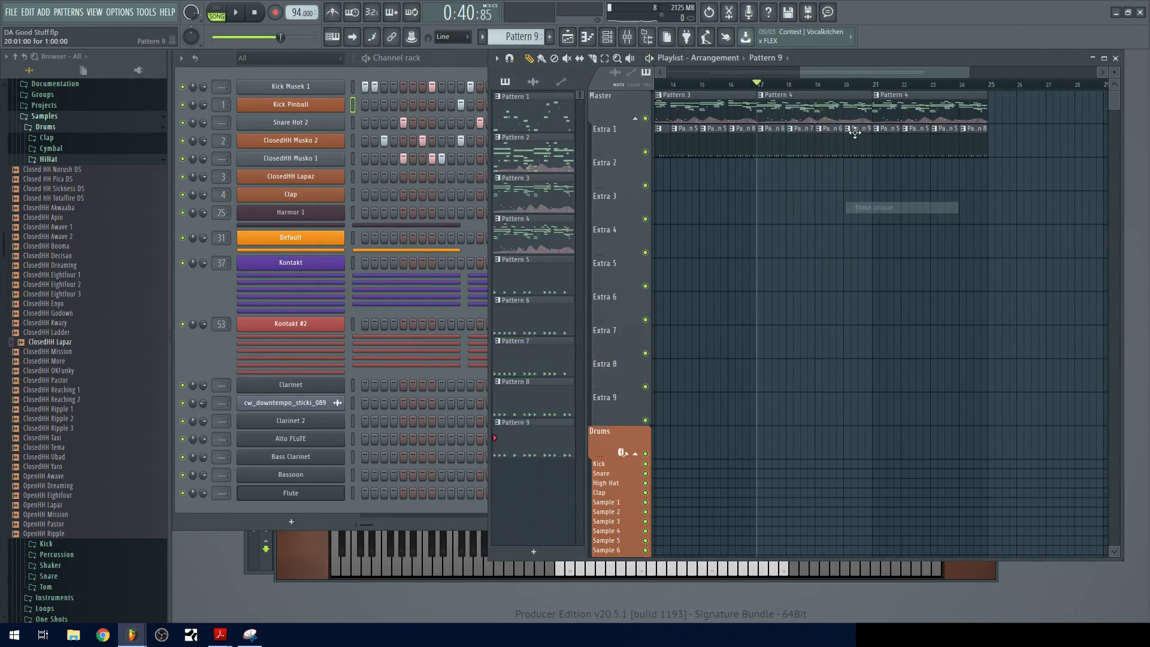
- Set Pattern 9's Kick Pinball hits on steps 3, 4, 11 and 15, and lower the velocity of the step 3 hit
{"action": "left_click", "coordinate": [407, 79]}
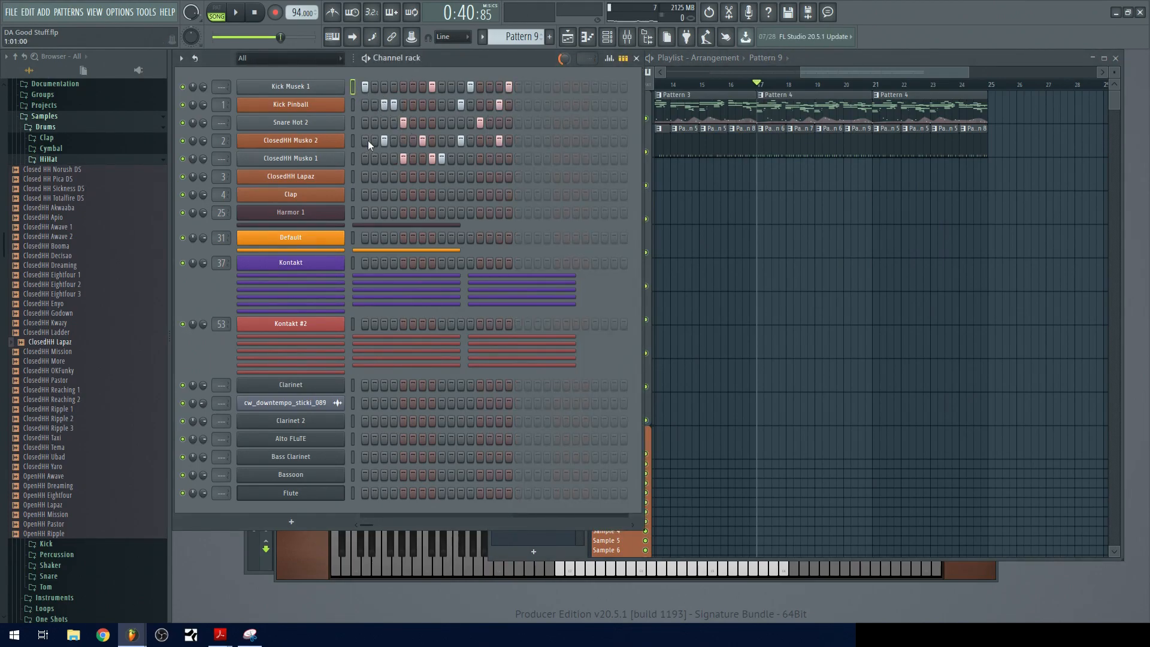
{"action": "left_click", "coordinate": [608, 58]}
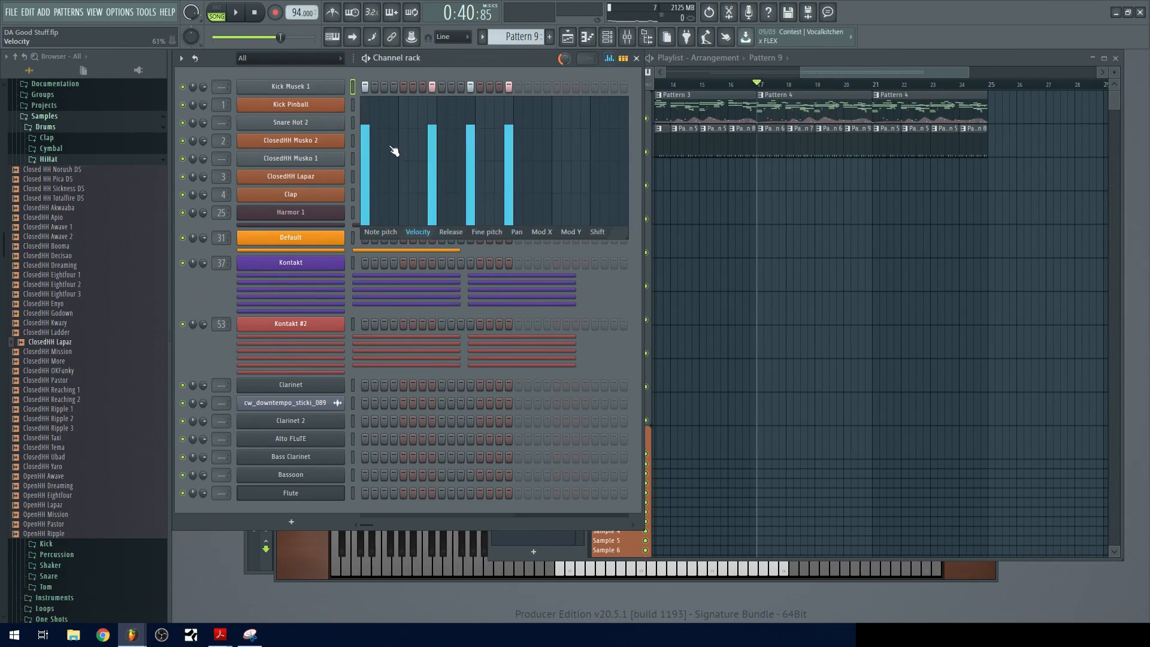
{"action": "left_click", "coordinate": [609, 59]}
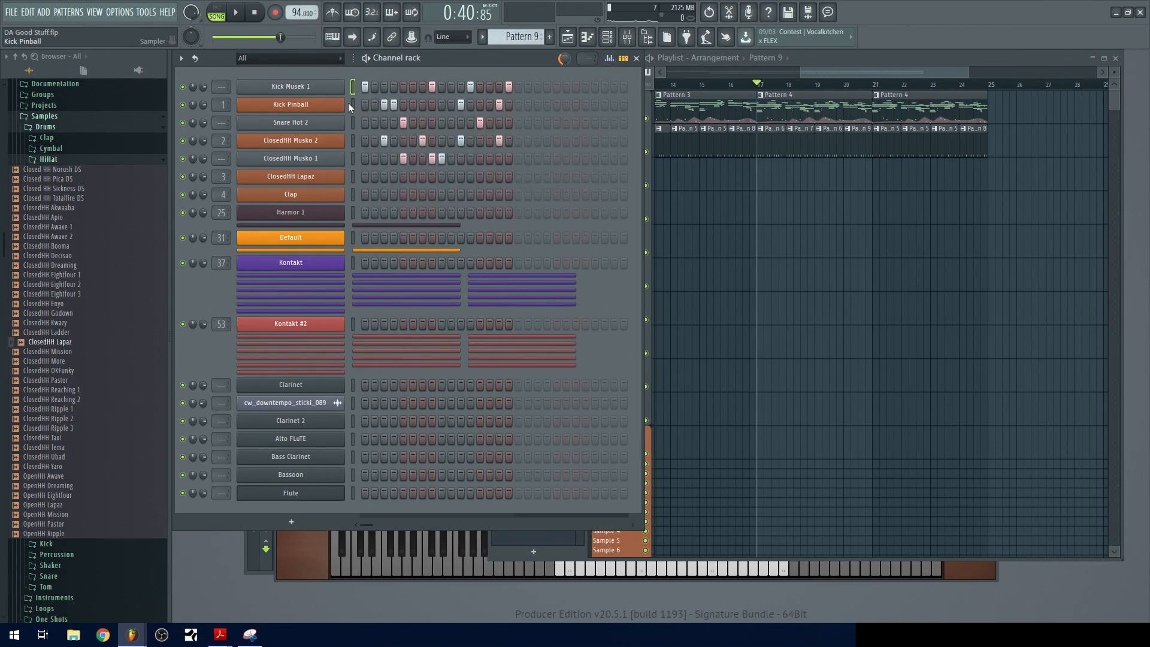
{"action": "left_click", "coordinate": [611, 60]}
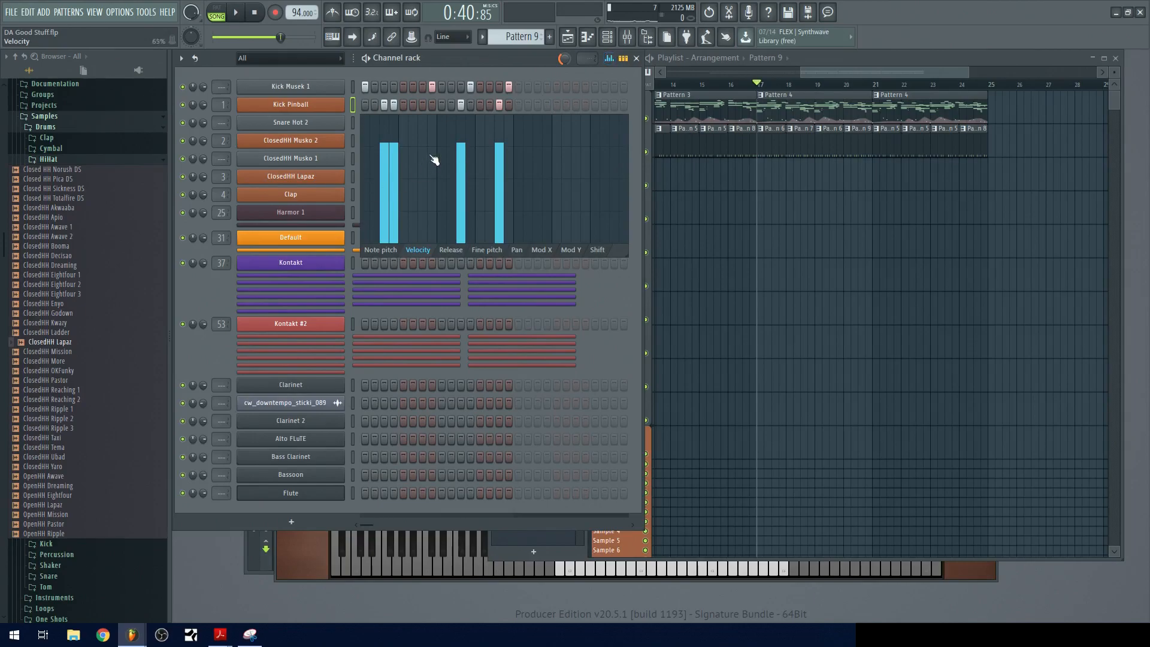
{"action": "left_click", "coordinate": [384, 178]}
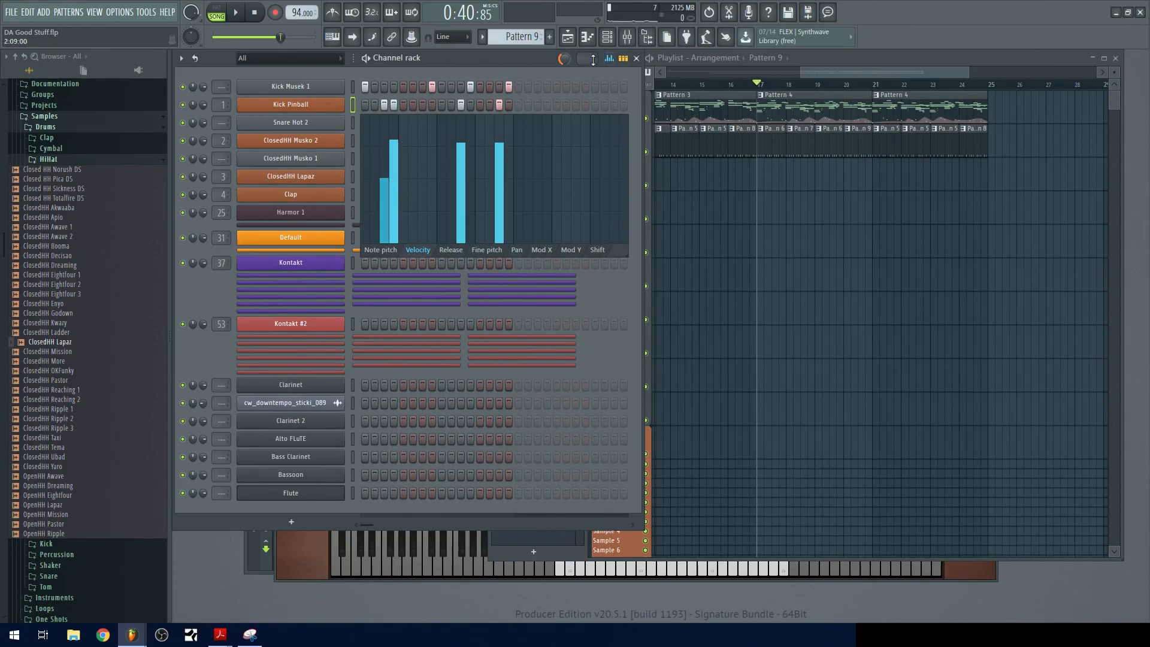
- Program ClosedHH Lapaz hits on steps 1, 3, 4, 7, 8, 9, 12, 15 and 16 of Pattern 9 and start playback
{"action": "left_click", "coordinate": [611, 60]}
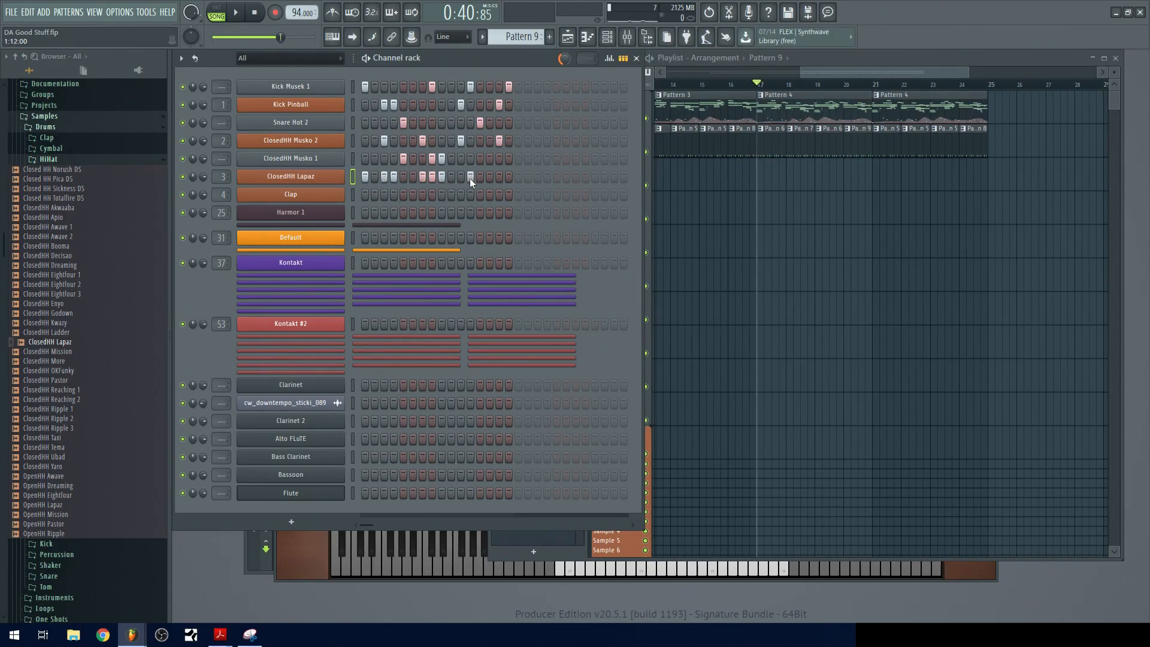
{"action": "key", "text": "space"}
- Delete the four drum clips from bar 21 and repeat the drum clips of bars 17 to 20 in their place
{"action": "scroll", "coordinate": [925, 148], "scroll_direction": "down", "scroll_amount": 2}
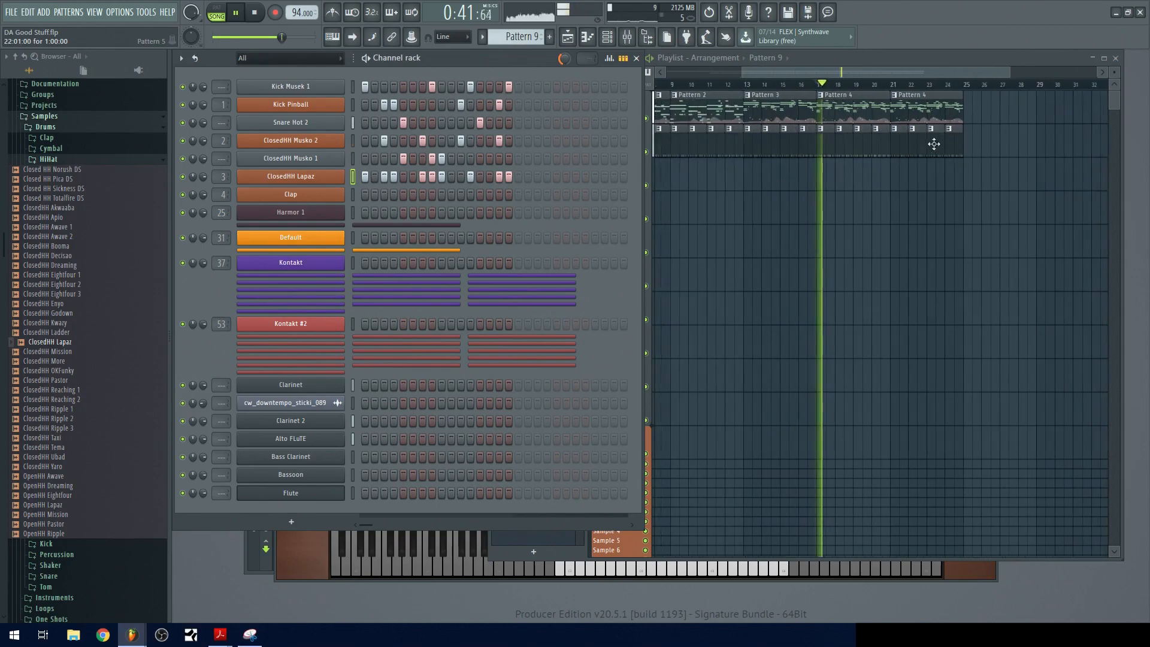
{"action": "right_click", "coordinate": [957, 148]}
{"action": "right_click", "coordinate": [936, 148]}
{"action": "right_click", "coordinate": [918, 148]}
{"action": "right_click", "coordinate": [902, 147]}
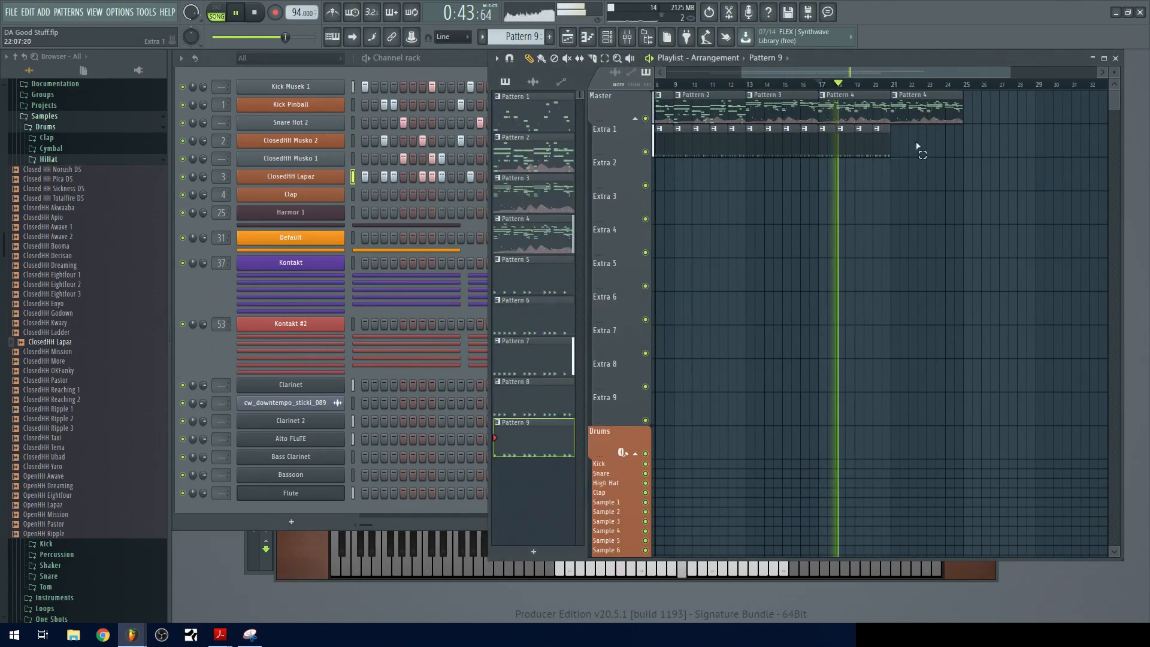
{"action": "left_click_drag", "start_coordinate": [915, 147], "coordinate": [824, 158]}
{"action": "key", "text": "ctrl+b"}
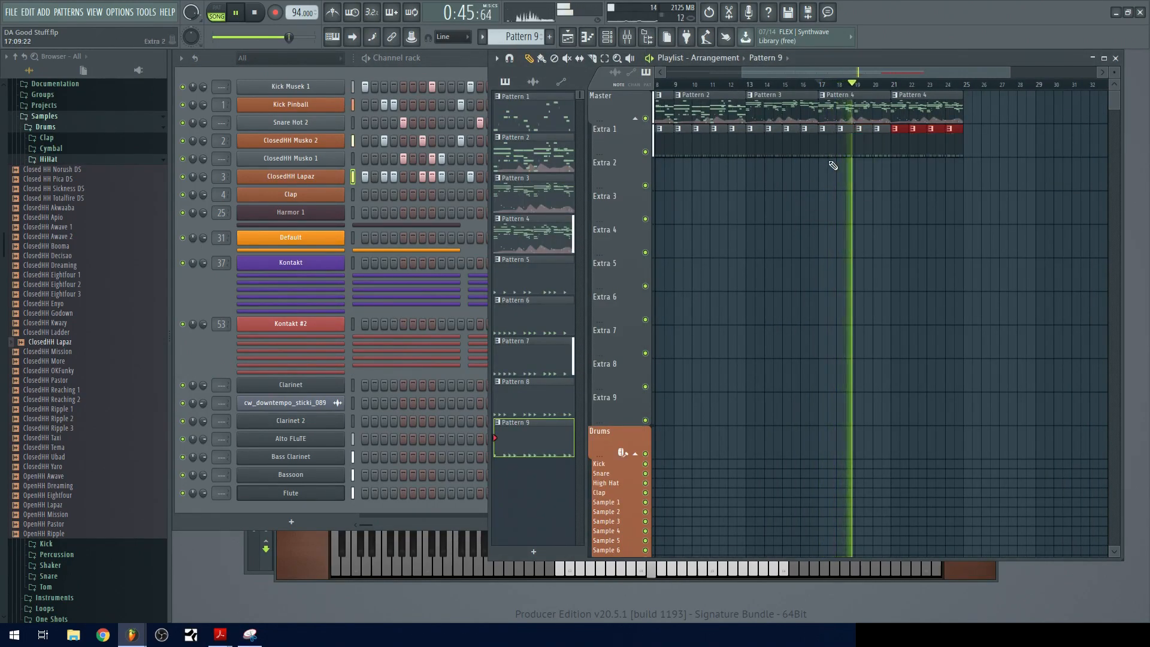
- Listen to the repeated drum section and place a copy of the Pattern 2 clip at bar 25
{"action": "scroll", "coordinate": [869, 177], "scroll_direction": "up", "scroll_amount": 2}
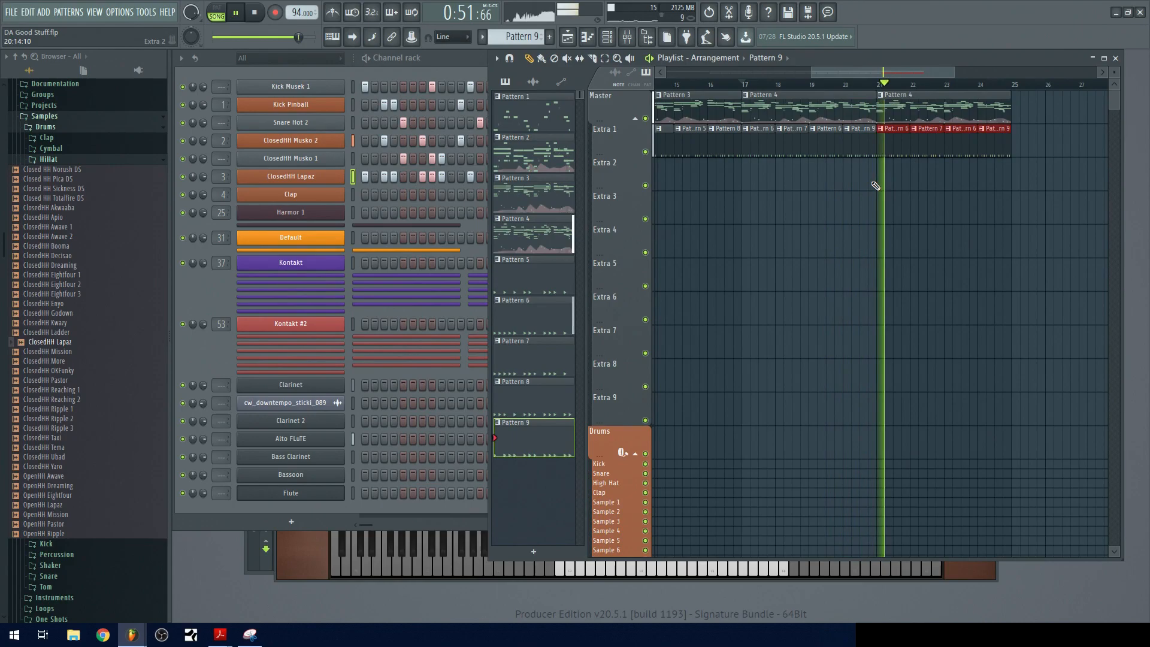
{"action": "scroll", "coordinate": [877, 180], "scroll_direction": "down", "scroll_amount": 2}
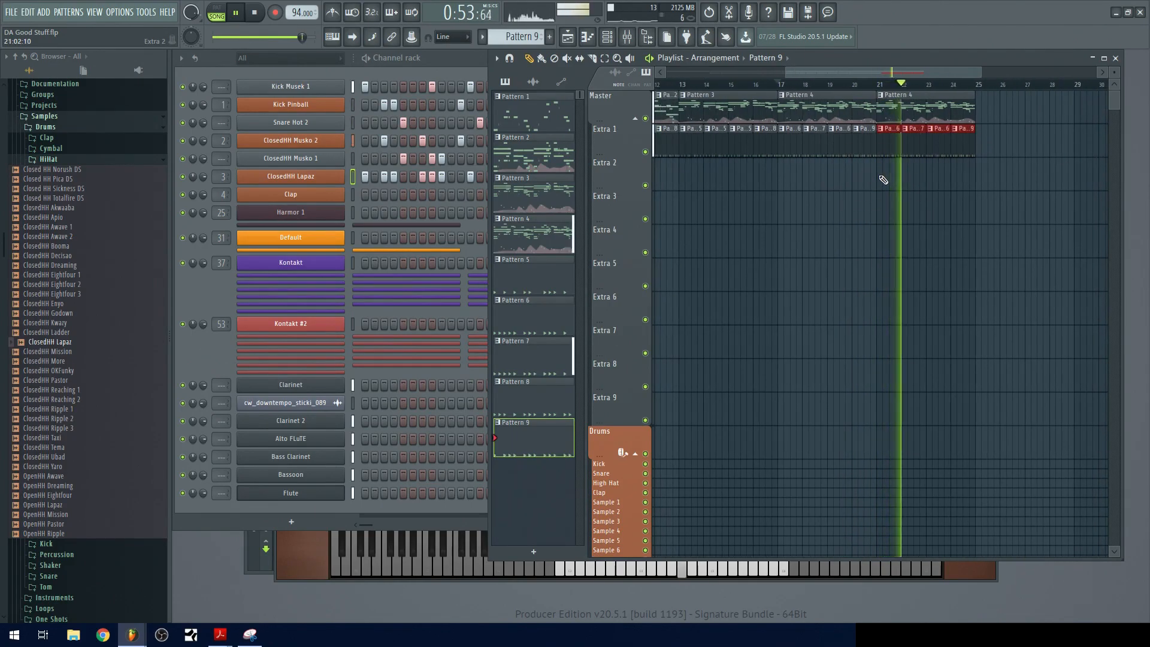
{"action": "scroll", "coordinate": [839, 149], "scroll_direction": "down", "scroll_amount": 2}
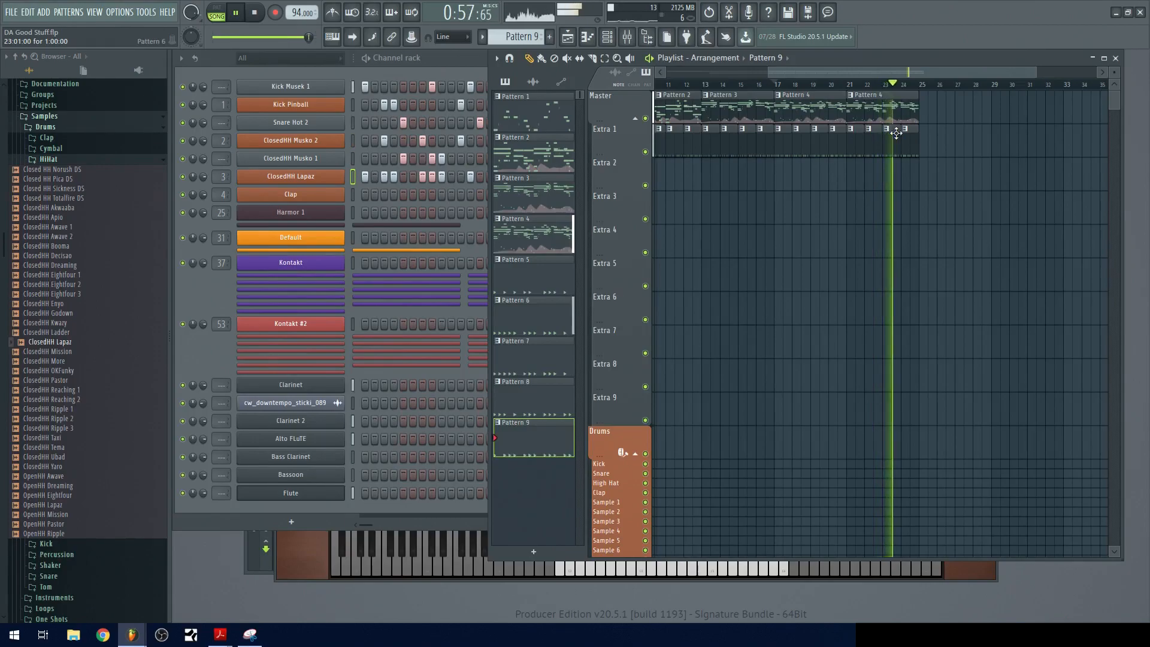
{"action": "scroll", "coordinate": [783, 133], "scroll_direction": "down", "scroll_amount": 2}
{"action": "mouse_move", "coordinate": [756, 109]}
{"action": "left_mouse_down"}
{"action": "mouse_move", "coordinate": [711, 110]}
{"action": "mouse_move", "coordinate": [923, 101]}
{"action": "left_mouse_up"}
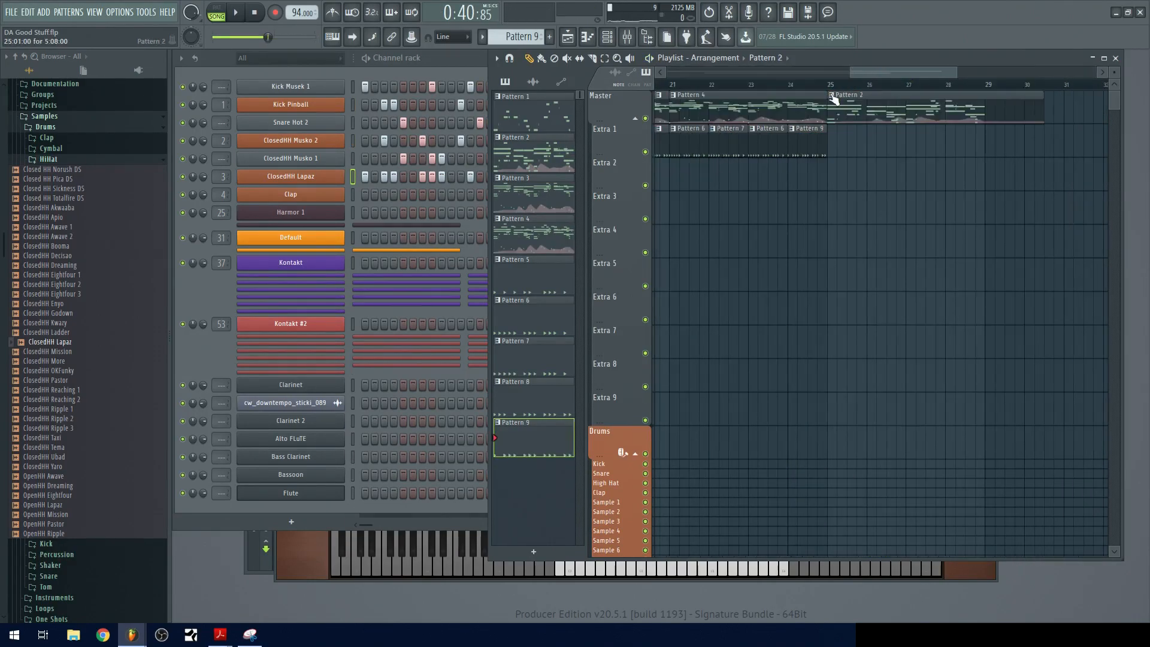
- Make the Pattern 2 clip at bar 25 unique and review its Clarinet notes in the piano roll
{"action": "left_click", "coordinate": [831, 95]}
{"action": "left_click", "coordinate": [997, 103]}
{"action": "double_click", "coordinate": [997, 103]}
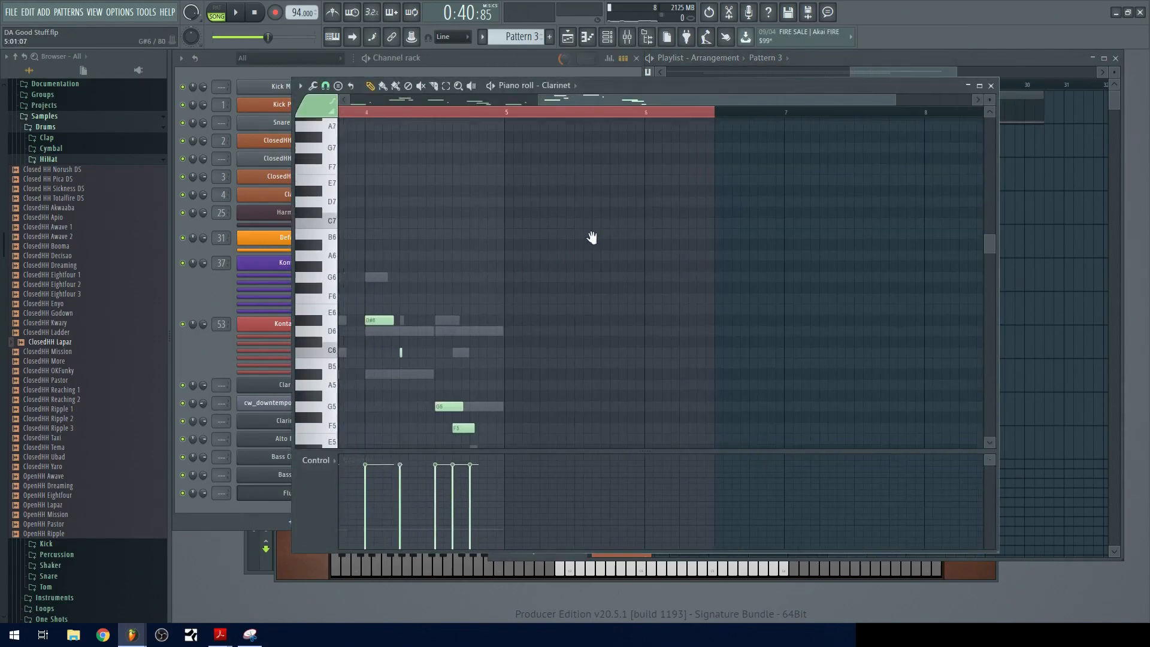
{"action": "scroll", "coordinate": [594, 340], "scroll_direction": "down", "scroll_amount": 2}
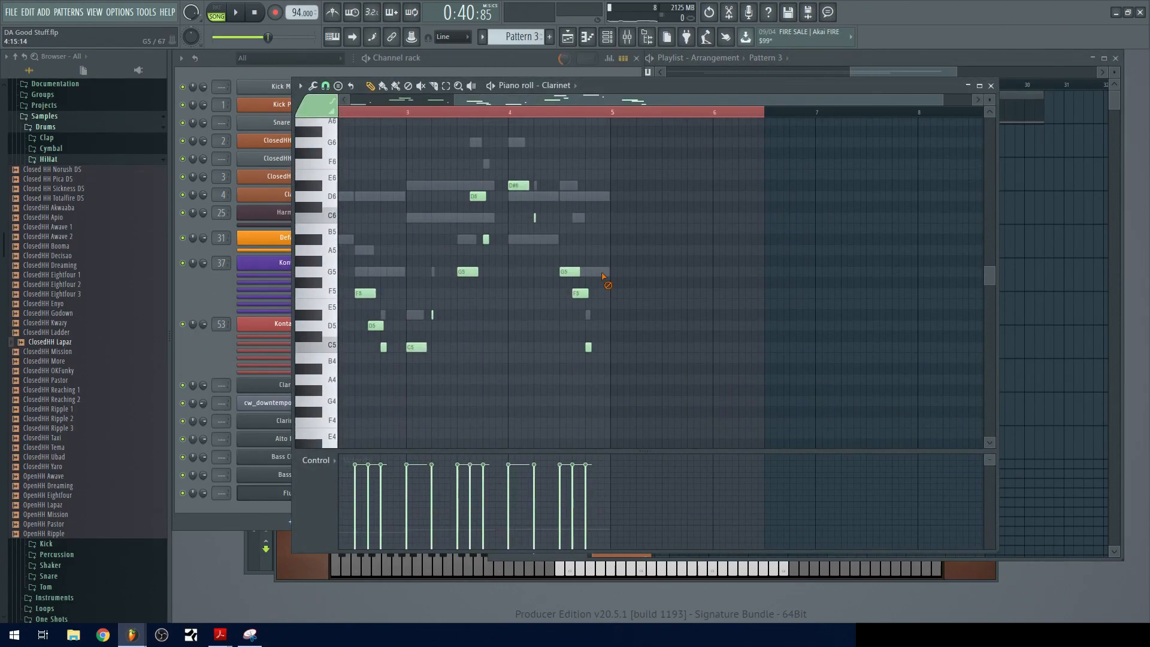
{"action": "double_click", "coordinate": [603, 274]}
- Make the Pattern 5 clip at bar 21 unique and review its Clarinet notes in the piano roll
{"action": "scroll", "coordinate": [603, 255], "scroll_direction": "up", "scroll_amount": 4}
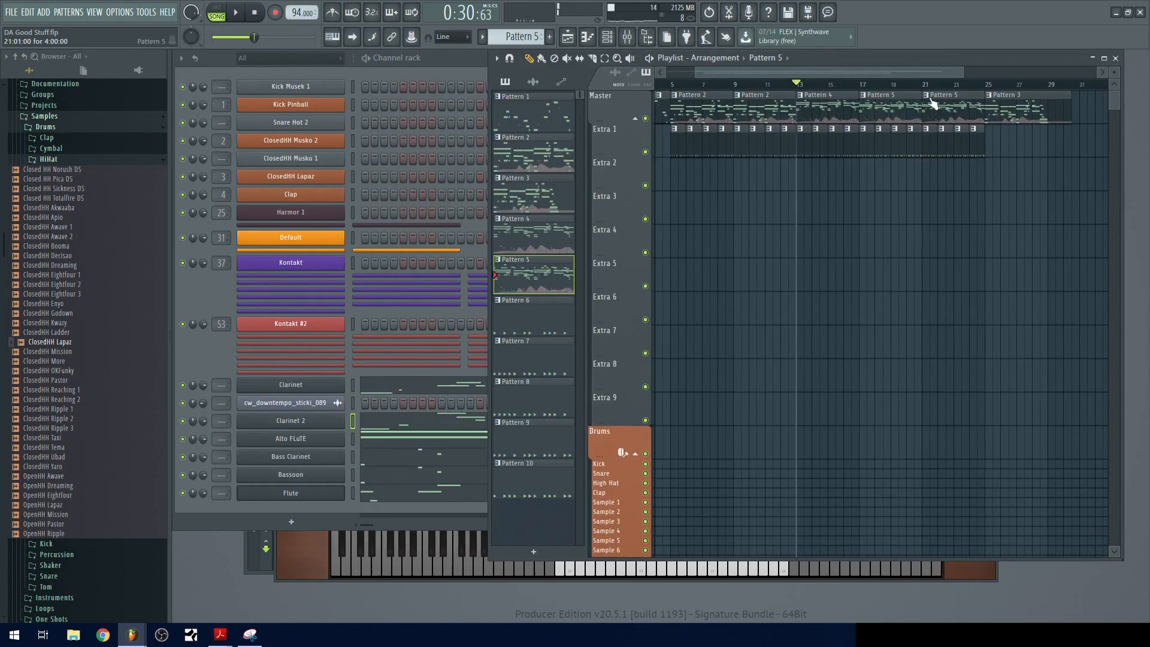
{"action": "right_click", "coordinate": [925, 98]}
{"action": "left_click", "coordinate": [946, 173]}
{"action": "double_click", "coordinate": [963, 111]}
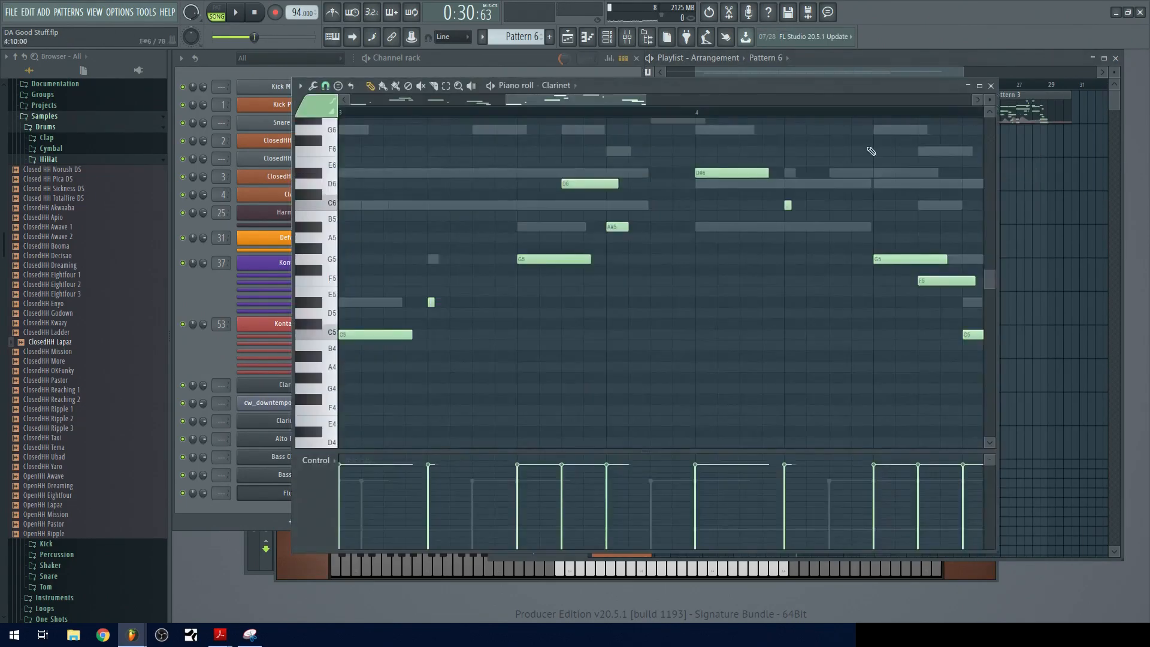
{"action": "left_click_drag", "start_coordinate": [583, 292], "coordinate": [606, 364]}
{"action": "scroll", "coordinate": [605, 350], "scroll_direction": "down", "scroll_amount": 2}
{"action": "left_click_drag", "start_coordinate": [473, 383], "coordinate": [659, 306]}
{"action": "left_click_drag", "start_coordinate": [440, 294], "coordinate": [805, 296]}
{"action": "scroll", "coordinate": [462, 329], "scroll_direction": "down", "scroll_amount": 1}
{"action": "scroll", "coordinate": [457, 328], "scroll_direction": "up", "scroll_amount": 2}
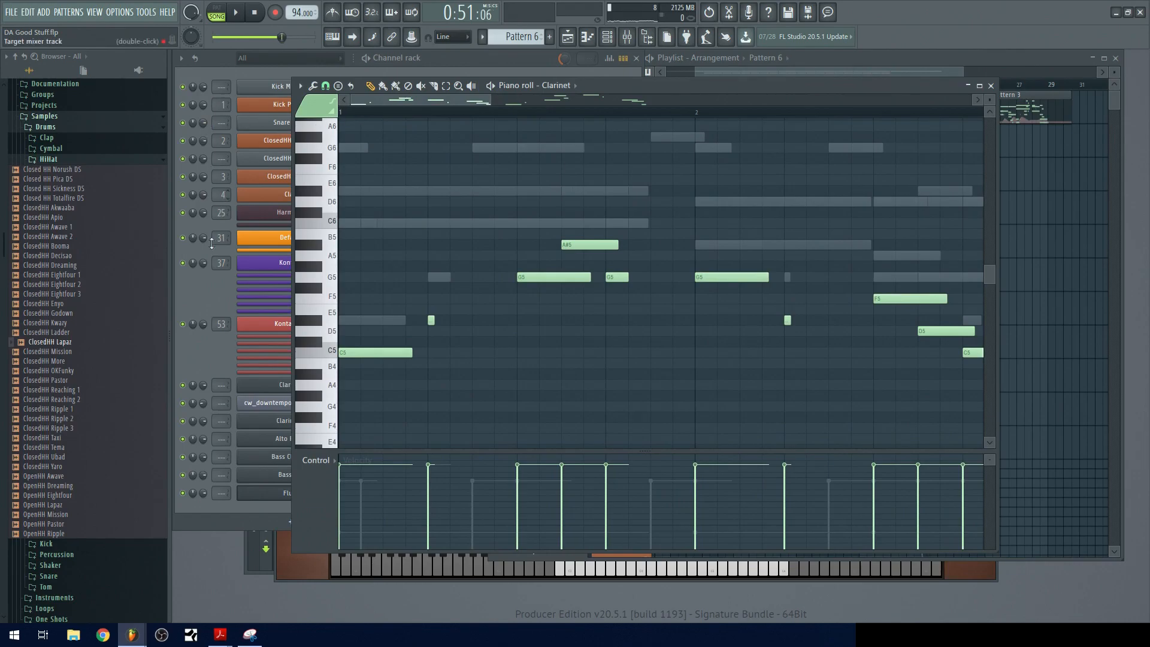
- Open the Flute notes of Pattern 6 and raise the note just before bar 2 to D7 and bar 2's opening note to C7
{"action": "left_click", "coordinate": [204, 351]}
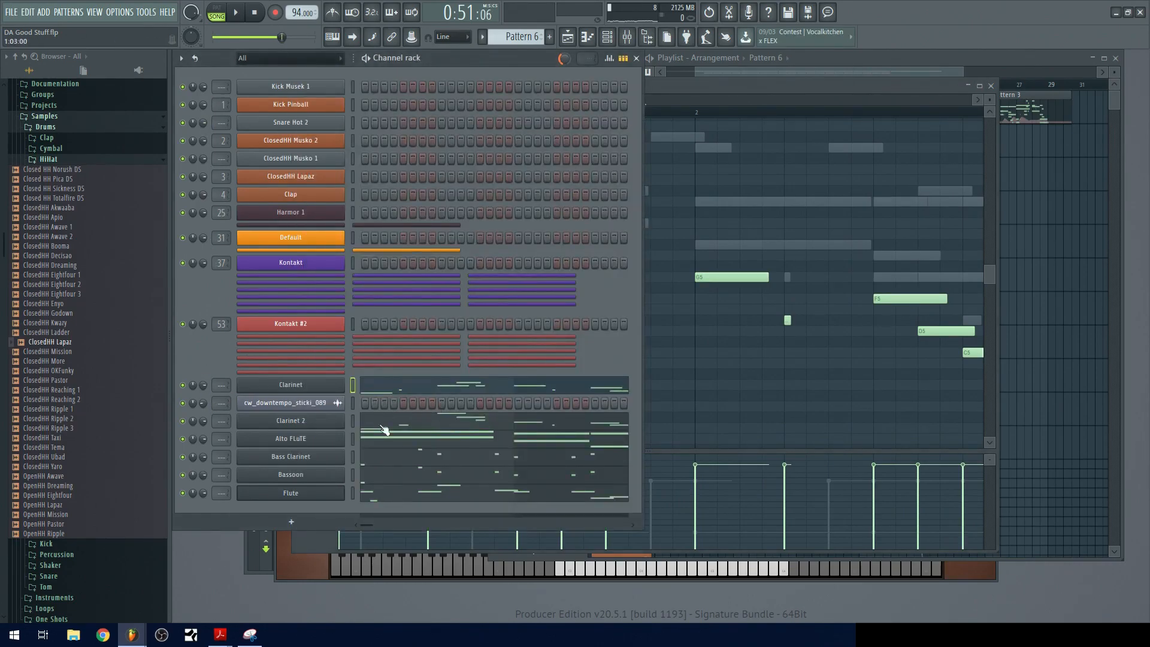
{"action": "left_click", "coordinate": [392, 493]}
{"action": "scroll", "coordinate": [450, 263], "scroll_direction": "up", "scroll_amount": 5}
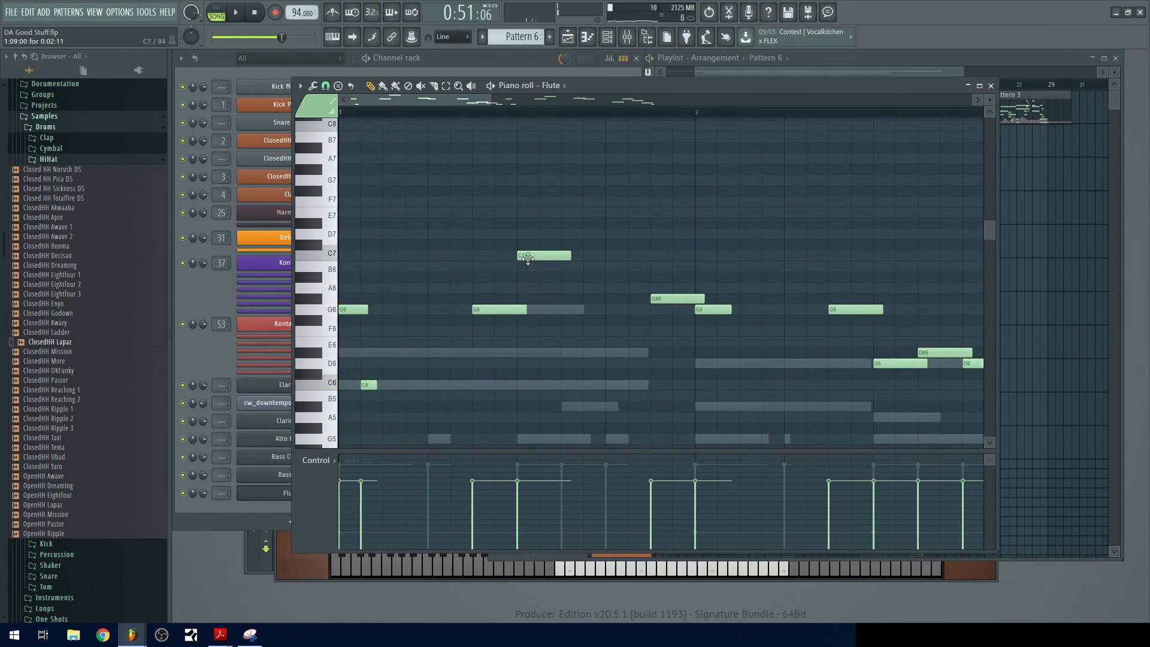
{"action": "left_click_drag", "start_coordinate": [672, 298], "coordinate": [671, 233]}
{"action": "key", "text": "space"}
{"action": "left_click_drag", "start_coordinate": [723, 306], "coordinate": [563, 303]}
- Raise two Flute notes in the second half of bar 2 to A#6 and G6 and the second G6 in bar 3 to C7
{"action": "key", "text": "space"}
{"action": "left_click_drag", "start_coordinate": [690, 323], "coordinate": [687, 296]}
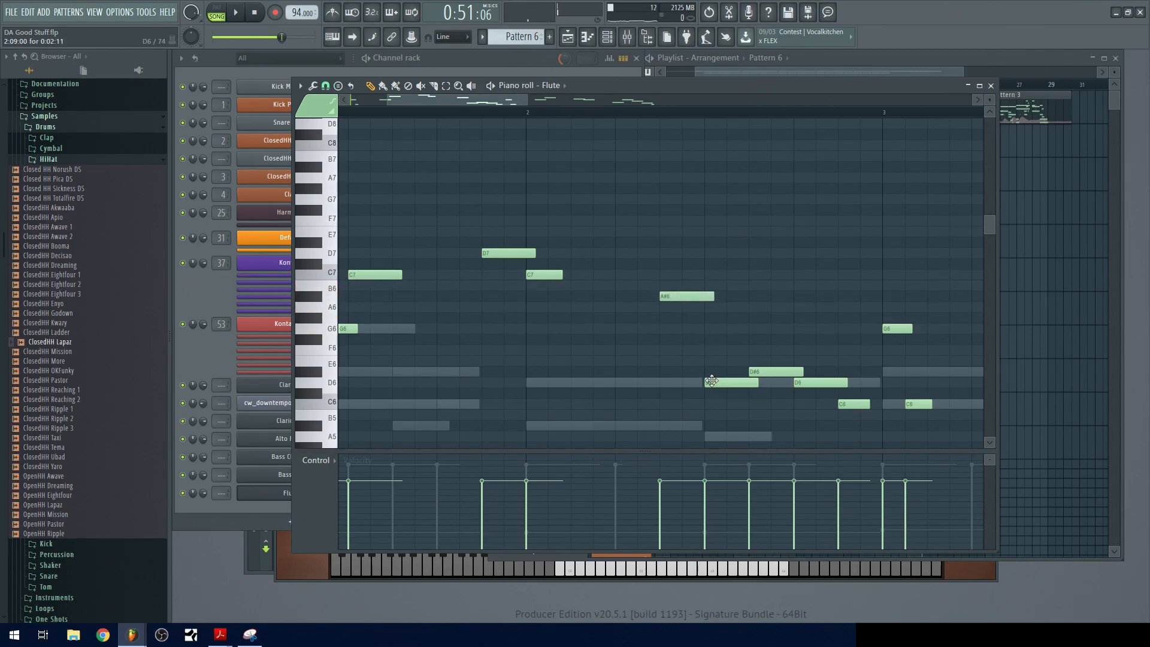
{"action": "left_click_drag", "start_coordinate": [712, 381], "coordinate": [711, 323]}
{"action": "scroll", "coordinate": [714, 314], "scroll_direction": "down", "scroll_amount": 3}
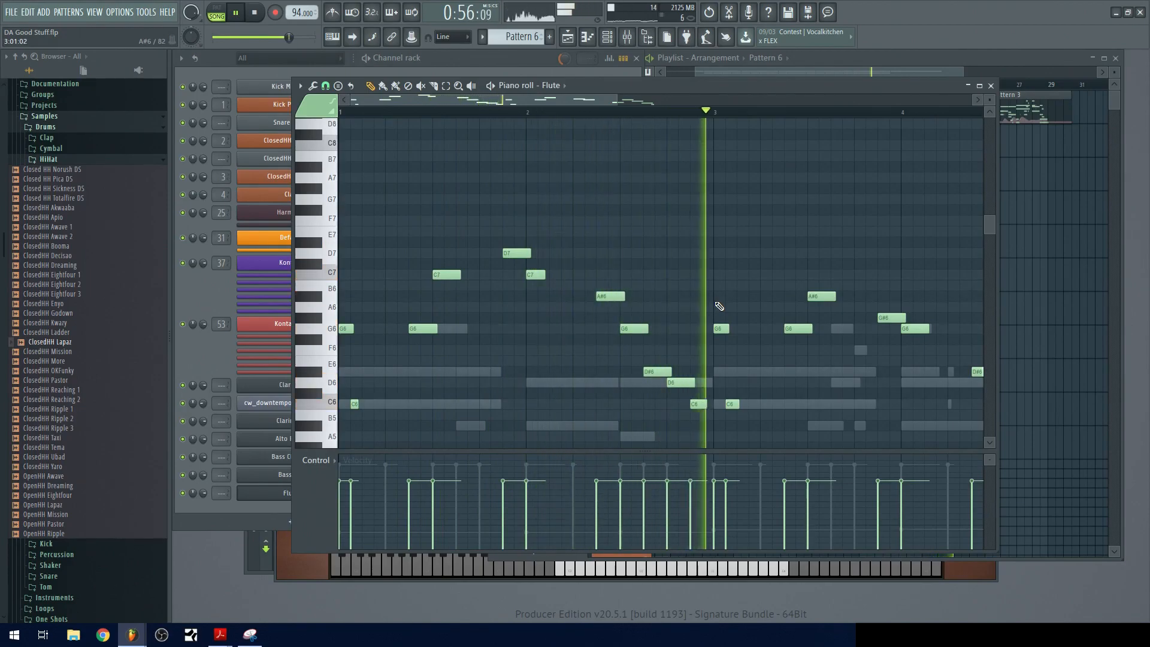
{"action": "left_click_drag", "start_coordinate": [745, 348], "coordinate": [674, 279]}
{"action": "key", "text": "space"}
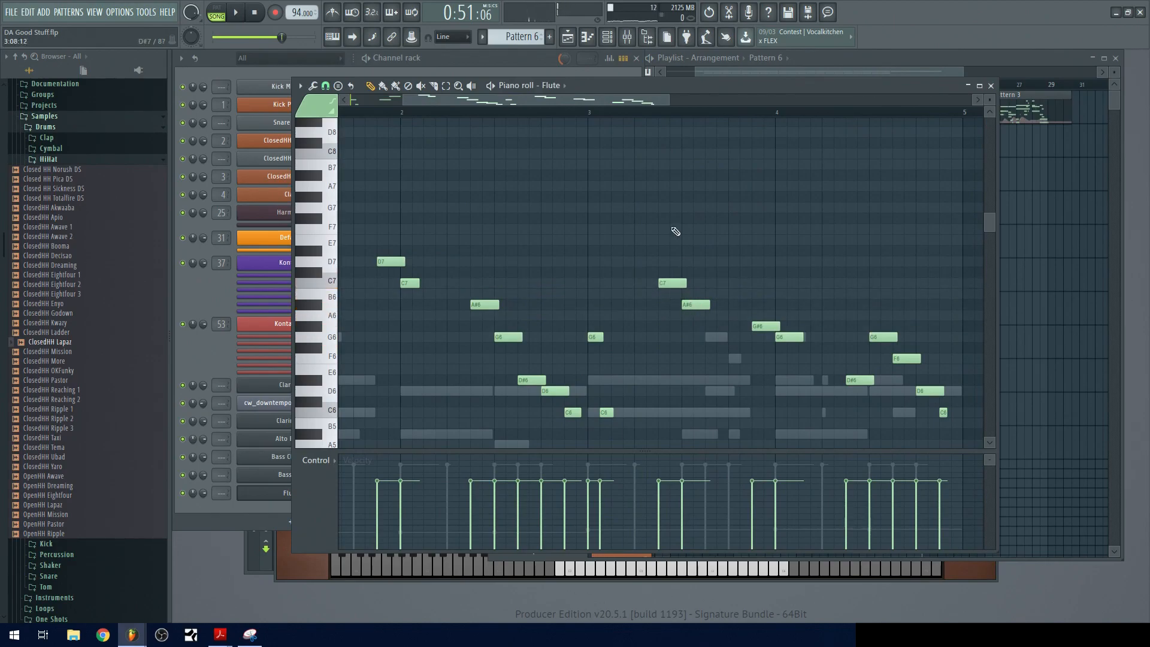
{"action": "left_click", "coordinate": [593, 117]}
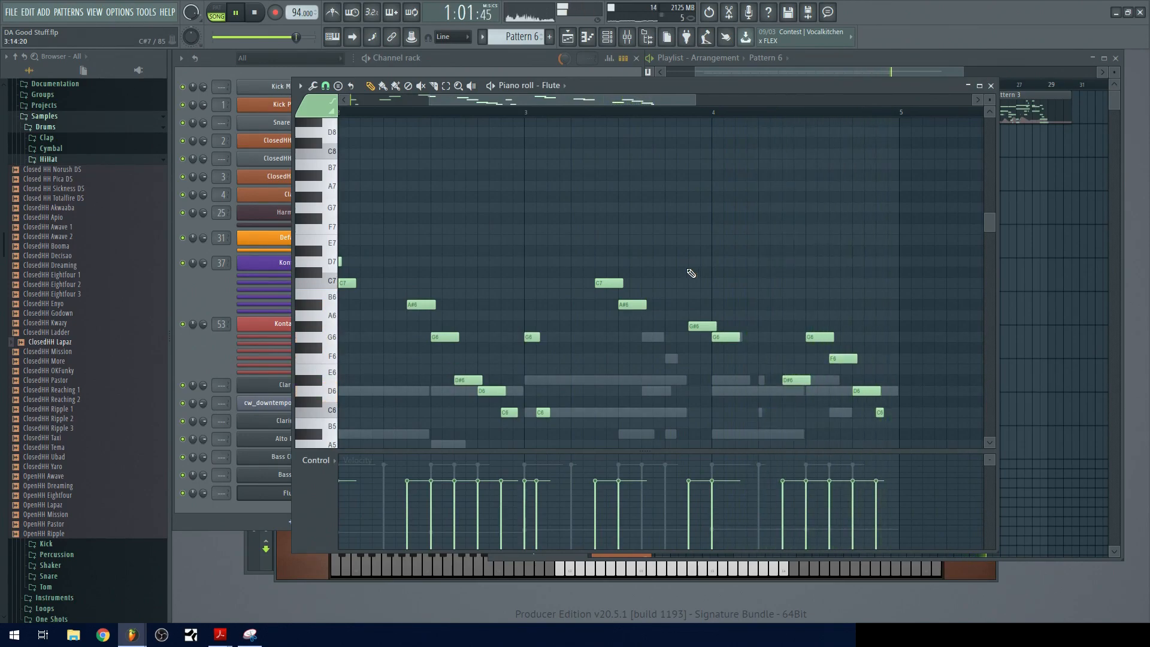
{"action": "left_click", "coordinate": [991, 86]}
{"action": "key", "text": "space"}
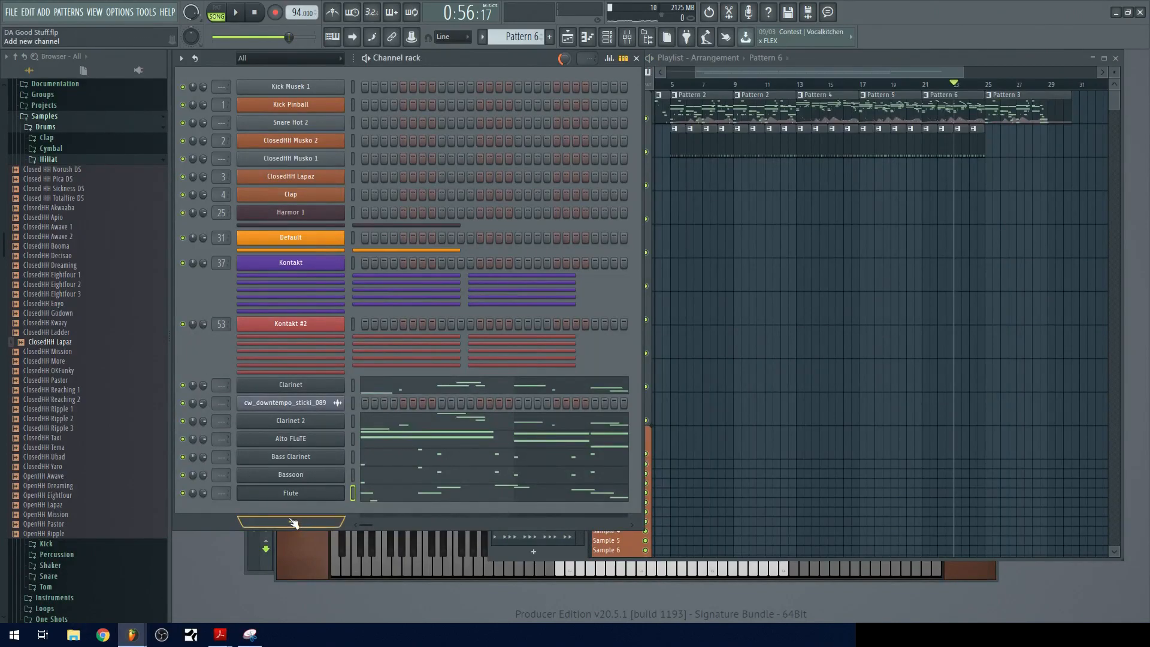
- Add a Sofia Woodwinds instrument channel and load its Oboe I preset
{"action": "left_click", "coordinate": [294, 522]}
{"action": "type", "text": "sofia"}
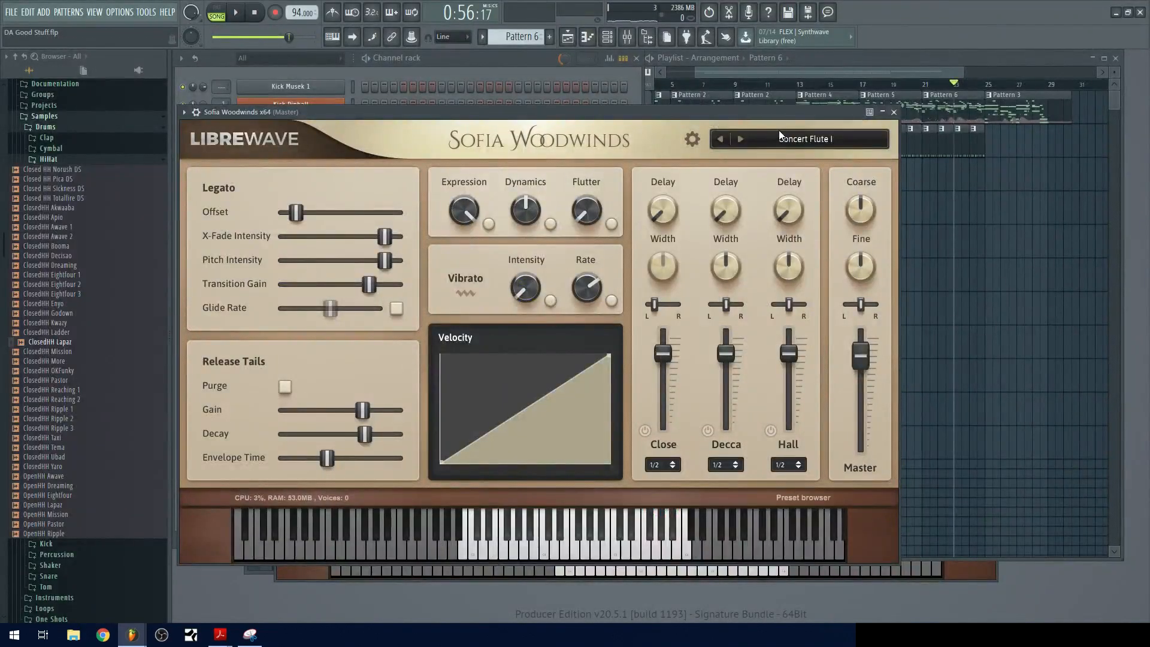
{"action": "left_click", "coordinate": [786, 139]}
{"action": "left_click", "coordinate": [297, 299]}
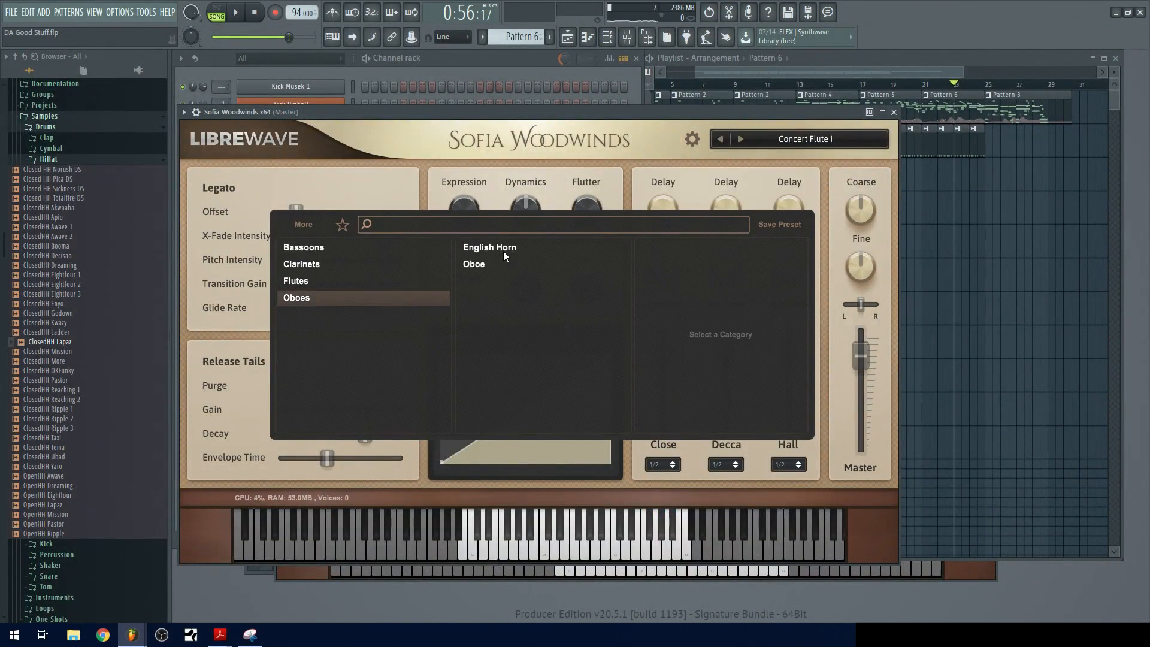
{"action": "left_click", "coordinate": [482, 264]}
{"action": "left_click", "coordinate": [684, 265]}
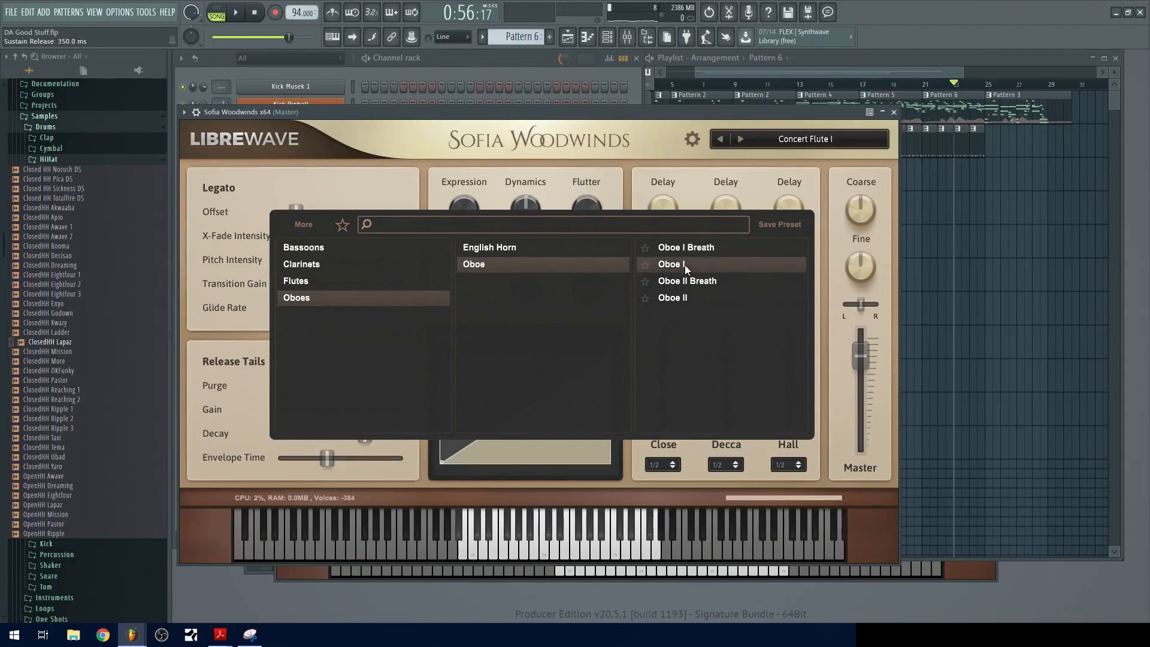
{"action": "left_click", "coordinate": [803, 146]}
{"action": "left_click_drag", "start_coordinate": [494, 111], "coordinate": [738, 100]}
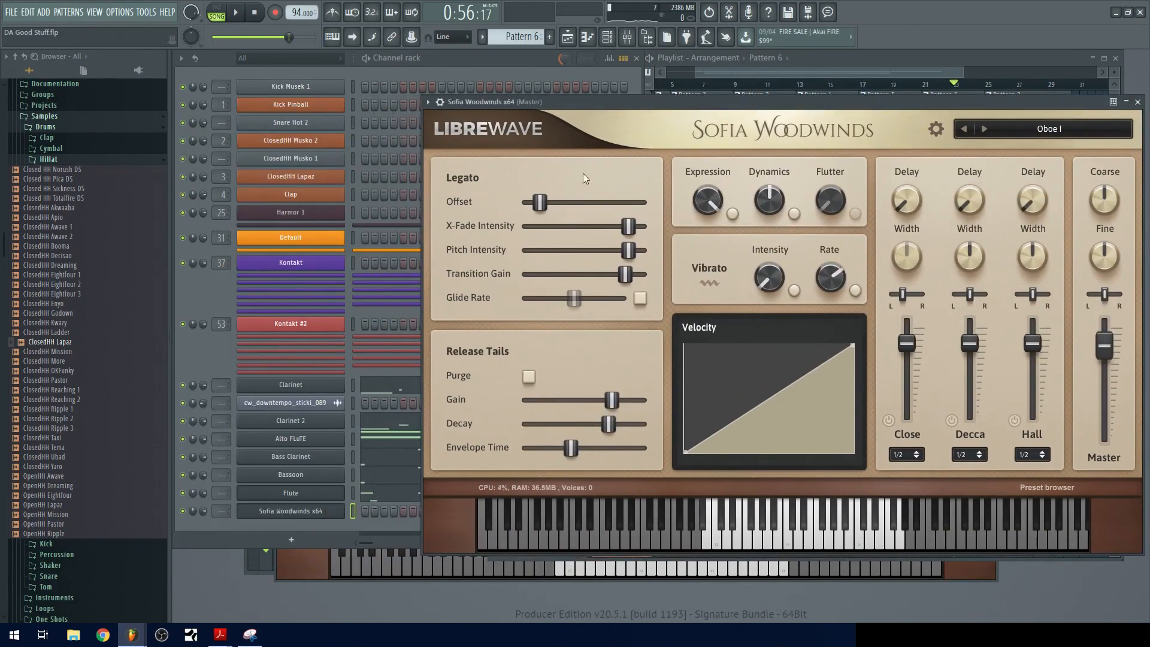
- Rename the Sofia Woodwinds channel as Oboe, copy the Flute's Pattern 6 notes into it and open its piano roll
{"action": "left_click", "coordinate": [195, 353]}
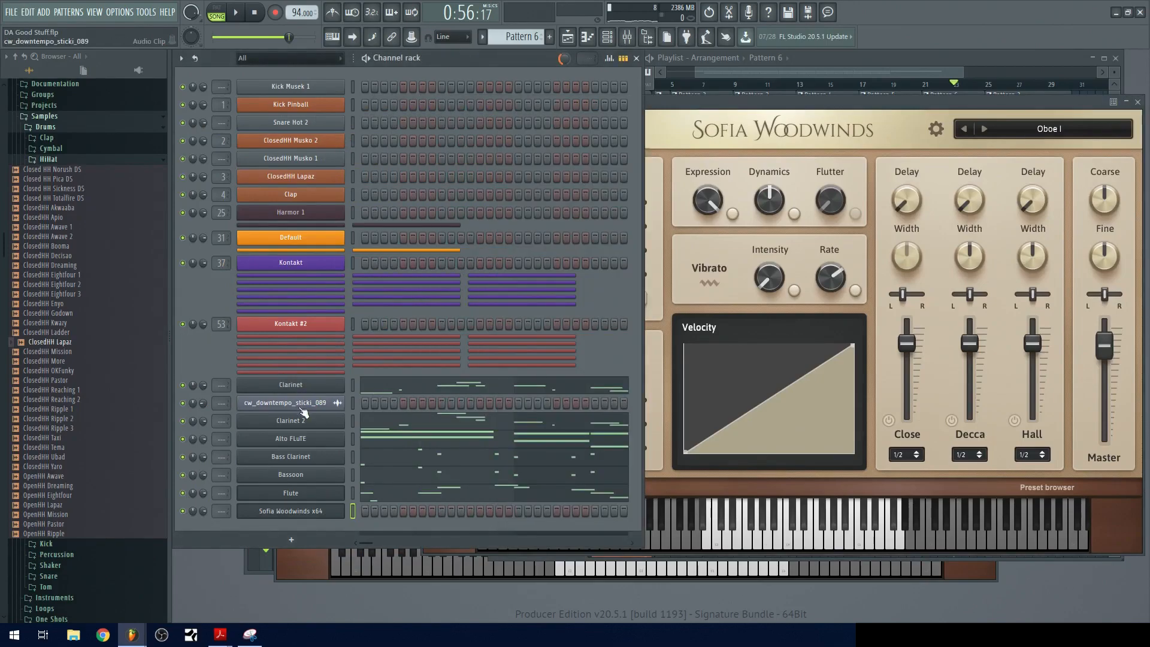
{"action": "right_click", "coordinate": [313, 506]}
{"action": "left_click", "coordinate": [287, 514]}
{"action": "right_click", "coordinate": [286, 514]}
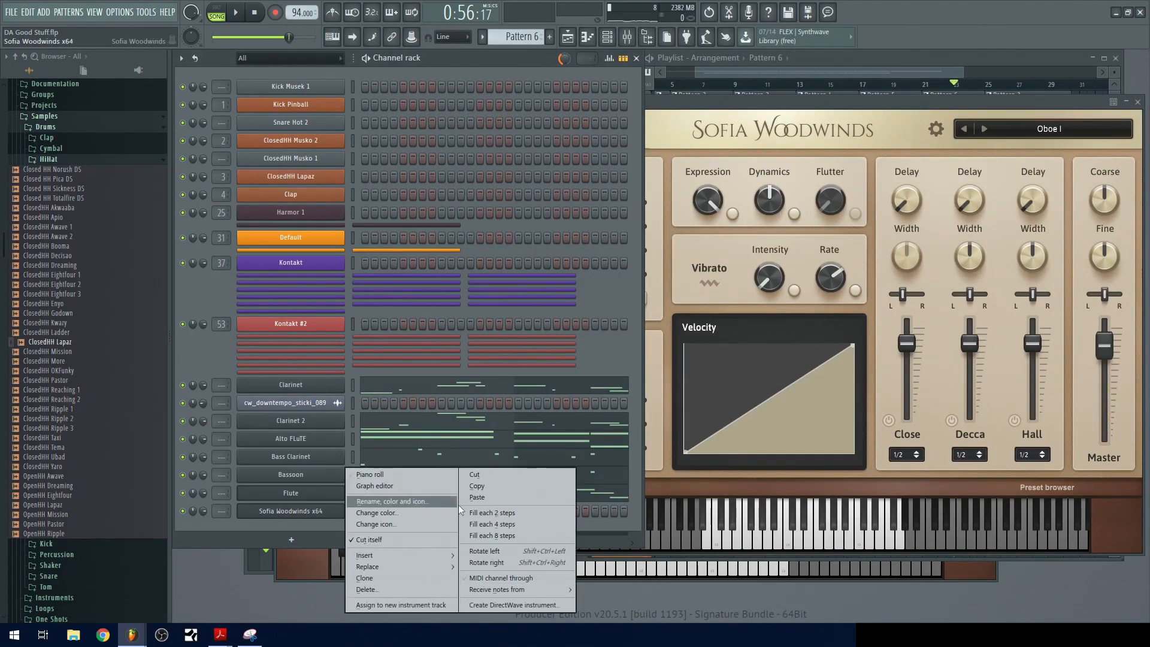
{"action": "left_click", "coordinate": [454, 503]}
{"action": "type", "text": "Oboe"}
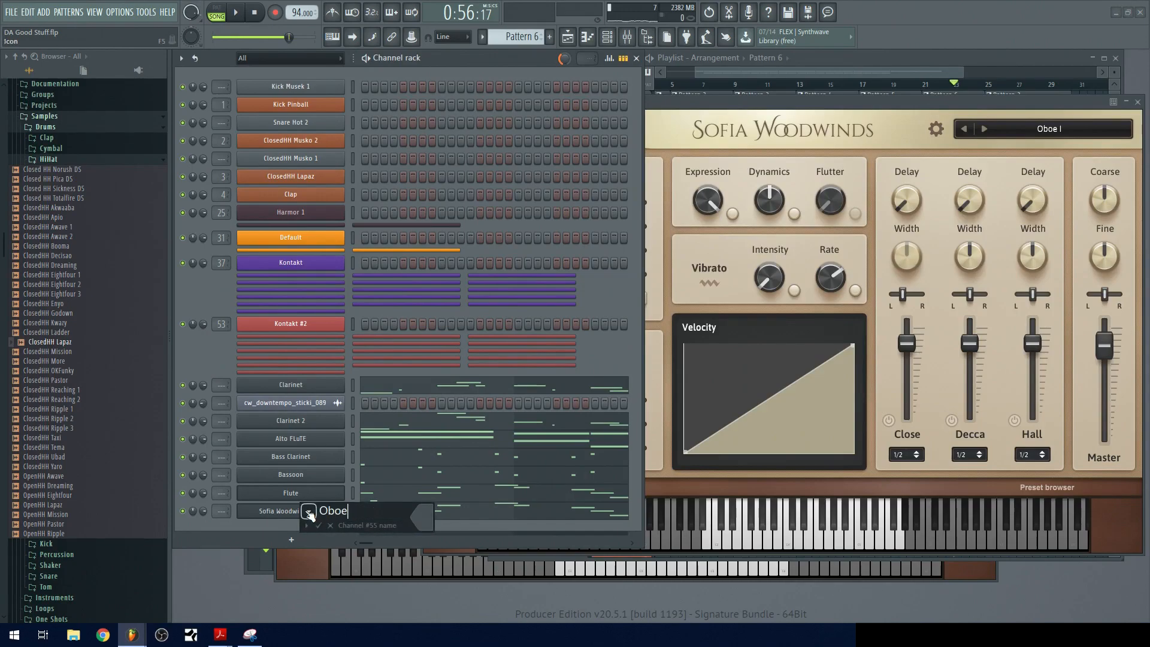
{"action": "key", "text": "Return"}
{"action": "left_click", "coordinate": [412, 518]}
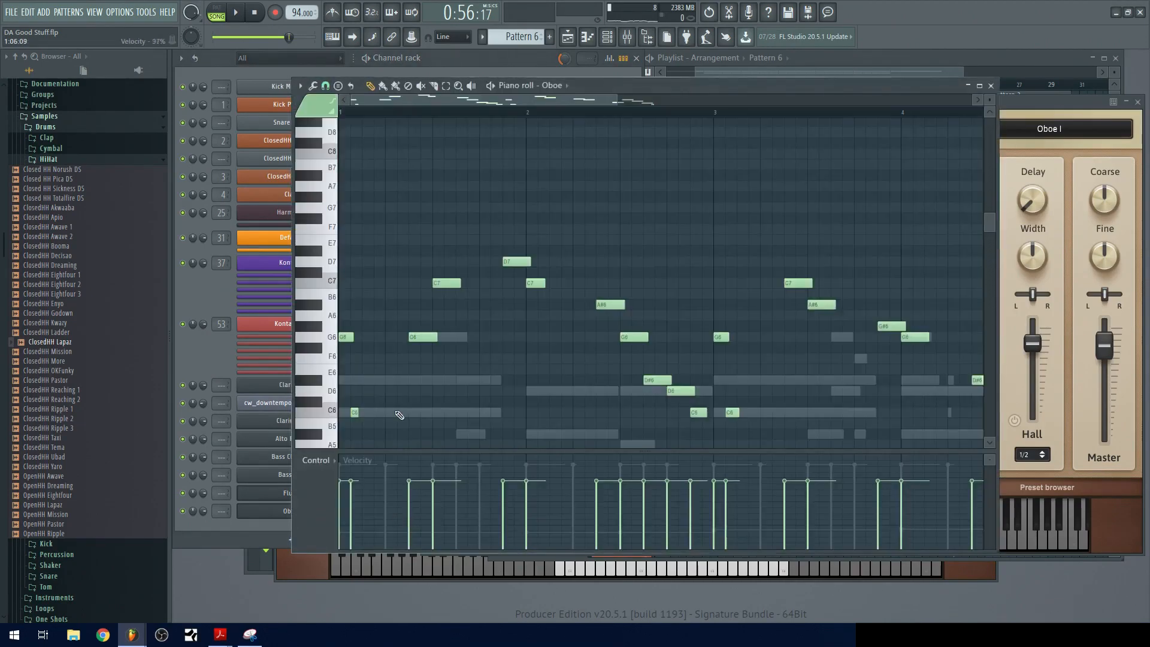
- Audition the oboe sound and play back the copied Oboe notes
{"action": "left_click", "coordinate": [312, 276]}
{"action": "mouse_move", "coordinate": [324, 308]}
{"action": "left_mouse_down"}
{"action": "mouse_move", "coordinate": [329, 430]}
{"action": "mouse_move", "coordinate": [329, 377]}
{"action": "mouse_move", "coordinate": [316, 412]}
{"action": "mouse_move", "coordinate": [333, 348]}
{"action": "left_mouse_up"}
{"action": "scroll", "coordinate": [329, 410], "scroll_direction": "down", "scroll_amount": 3}
{"action": "scroll", "coordinate": [363, 234], "scroll_direction": "up", "scroll_amount": 3}
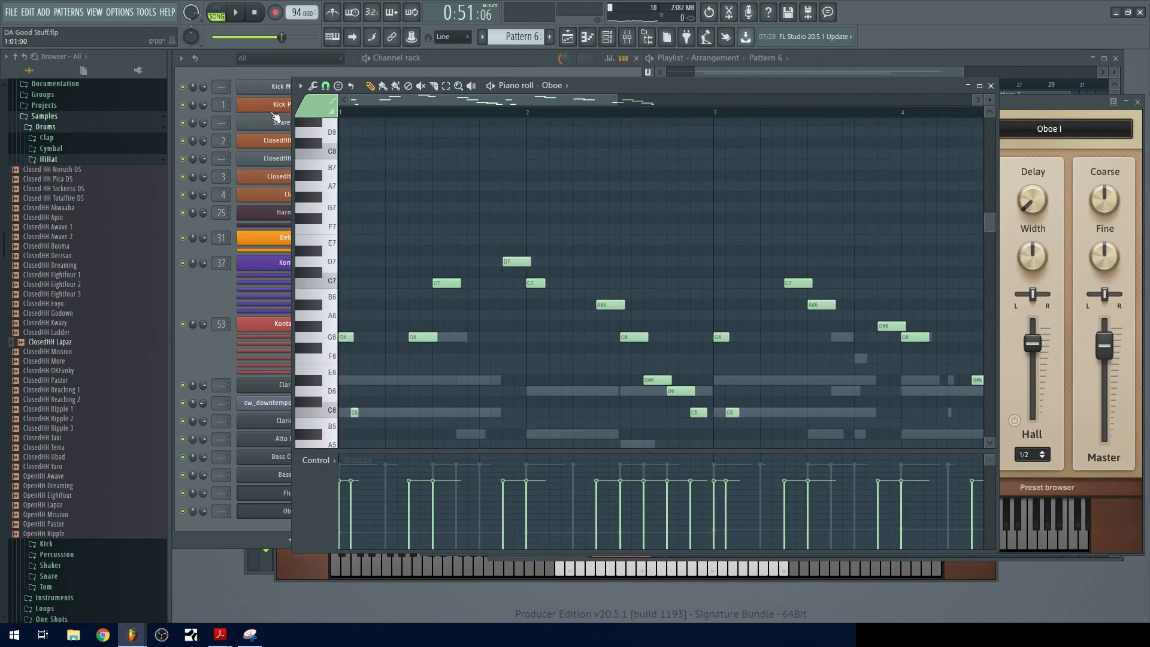
{"action": "key", "text": "space"}
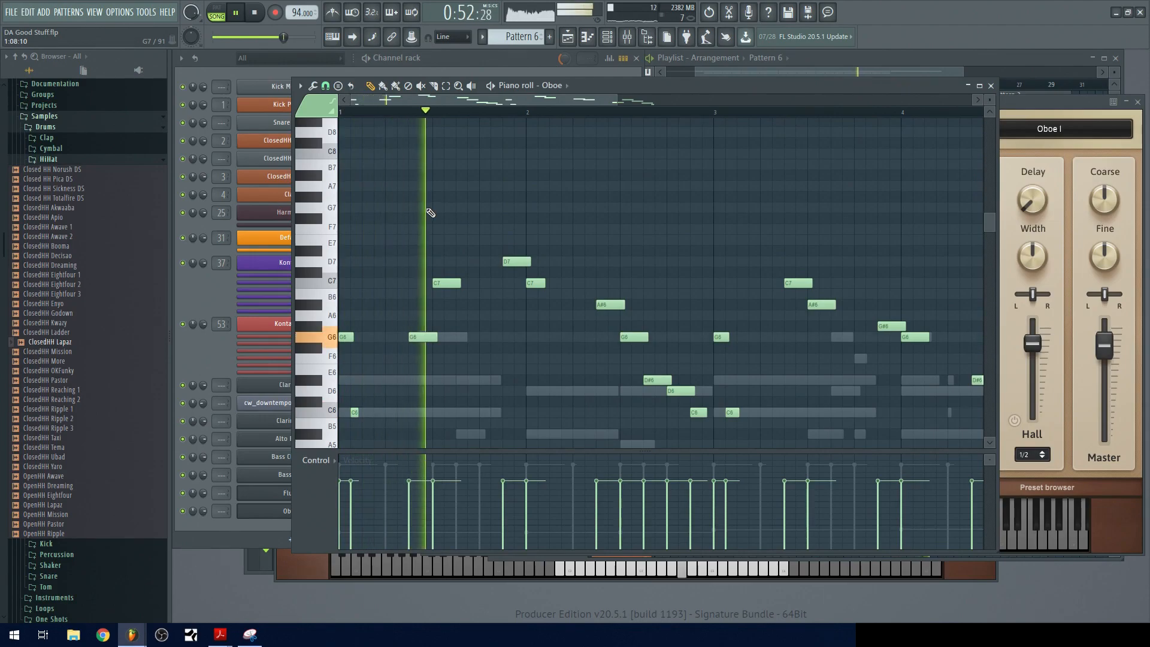
- Set the Oboe instrument's Dynamics to 81 during playback and close its windows
{"action": "left_click_drag", "start_coordinate": [756, 196], "coordinate": [675, 216]}
{"action": "left_click_drag", "start_coordinate": [1030, 108], "coordinate": [958, 115]}
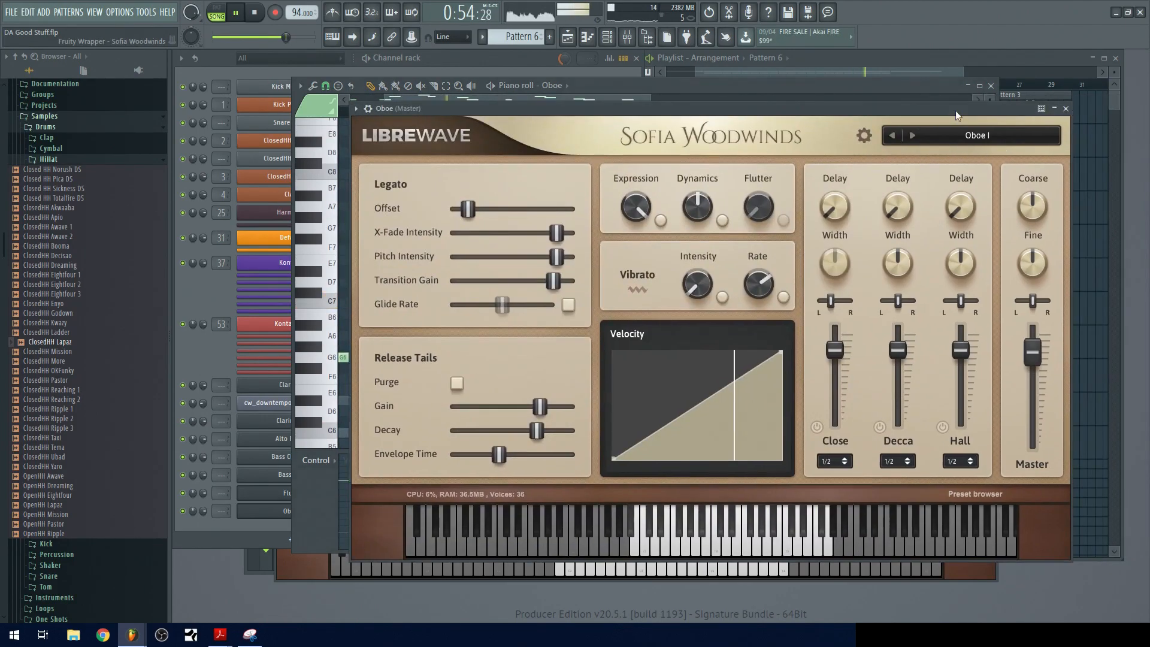
{"action": "mouse_move", "coordinate": [706, 193]}
{"action": "left_click_drag", "start_coordinate": [705, 193], "coordinate": [702, 213]}
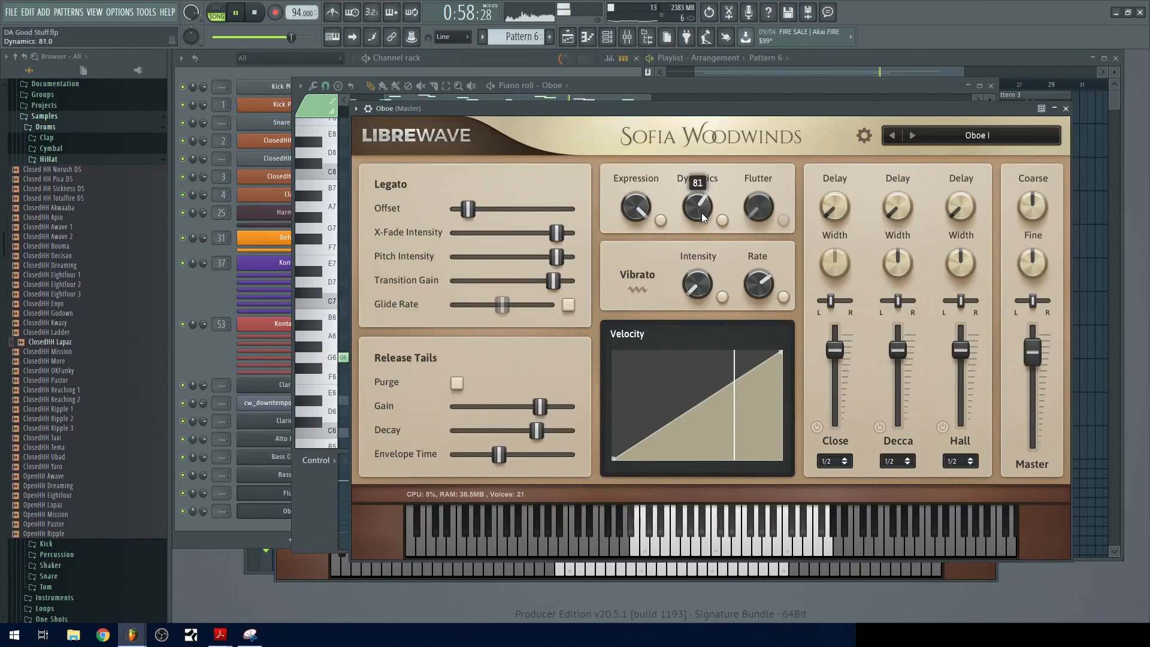
{"action": "left_click", "coordinate": [1065, 109]}
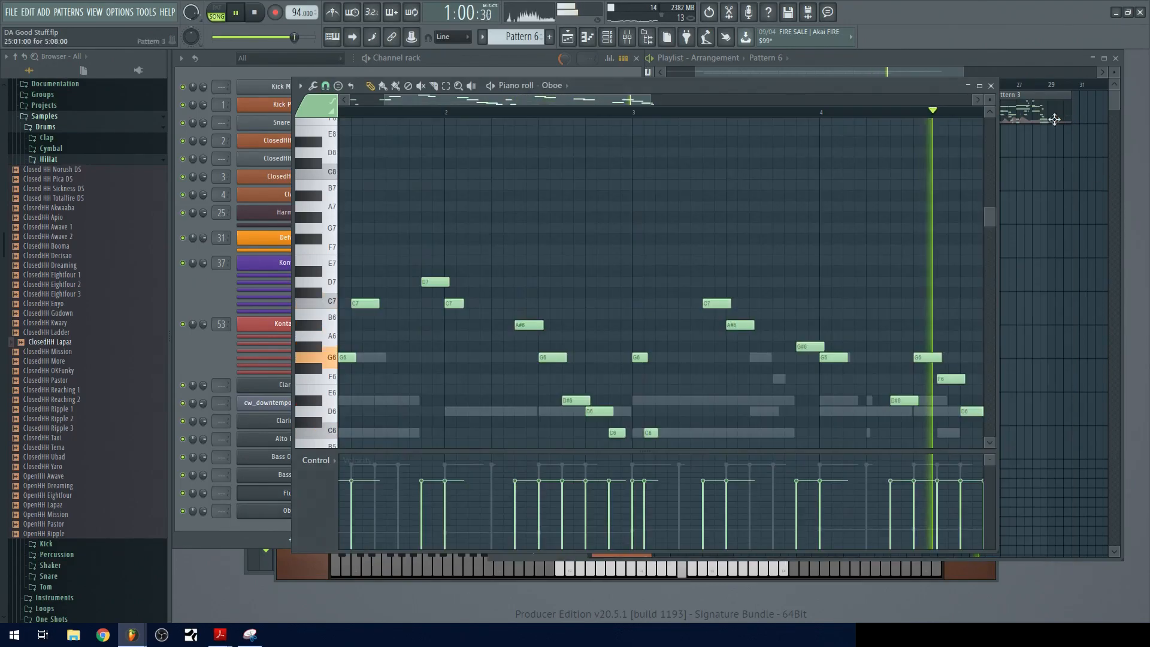
{"action": "scroll", "coordinate": [632, 300], "scroll_direction": "down", "scroll_amount": 1}
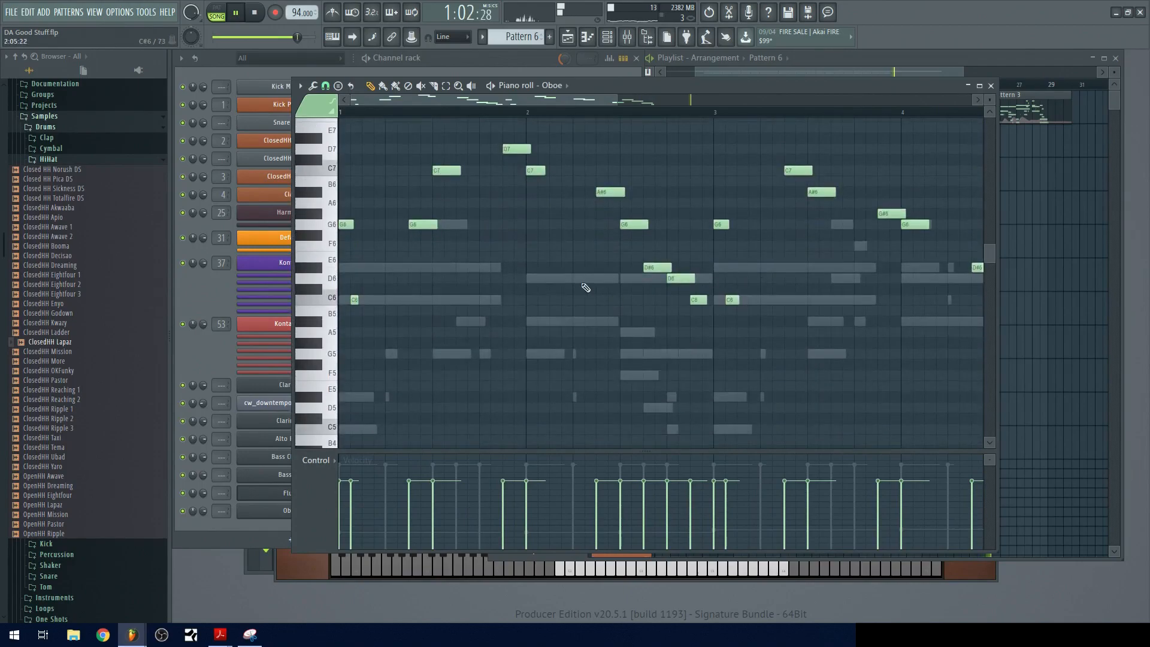
{"action": "scroll", "coordinate": [585, 287], "scroll_direction": "down", "scroll_amount": 3}
{"action": "key", "text": "space"}
{"action": "left_click", "coordinate": [991, 85]}
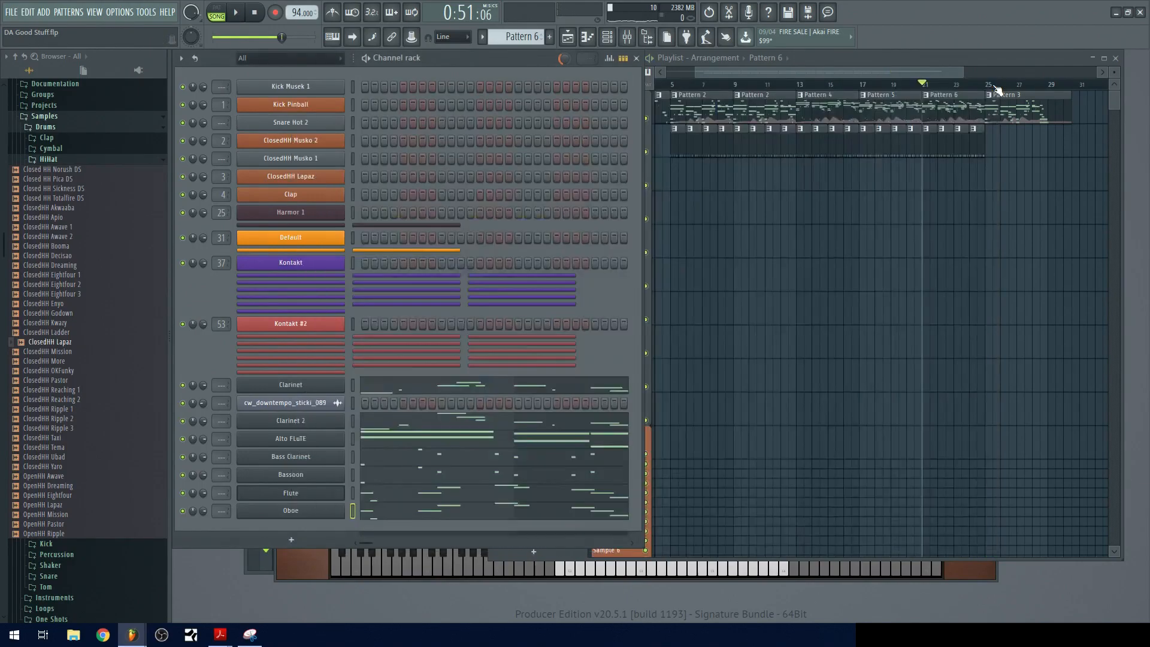
- Switch to Pattern 5 at bar 17 and copy the Flute channel's notes into the Oboe channel
{"action": "left_click", "coordinate": [866, 84]}
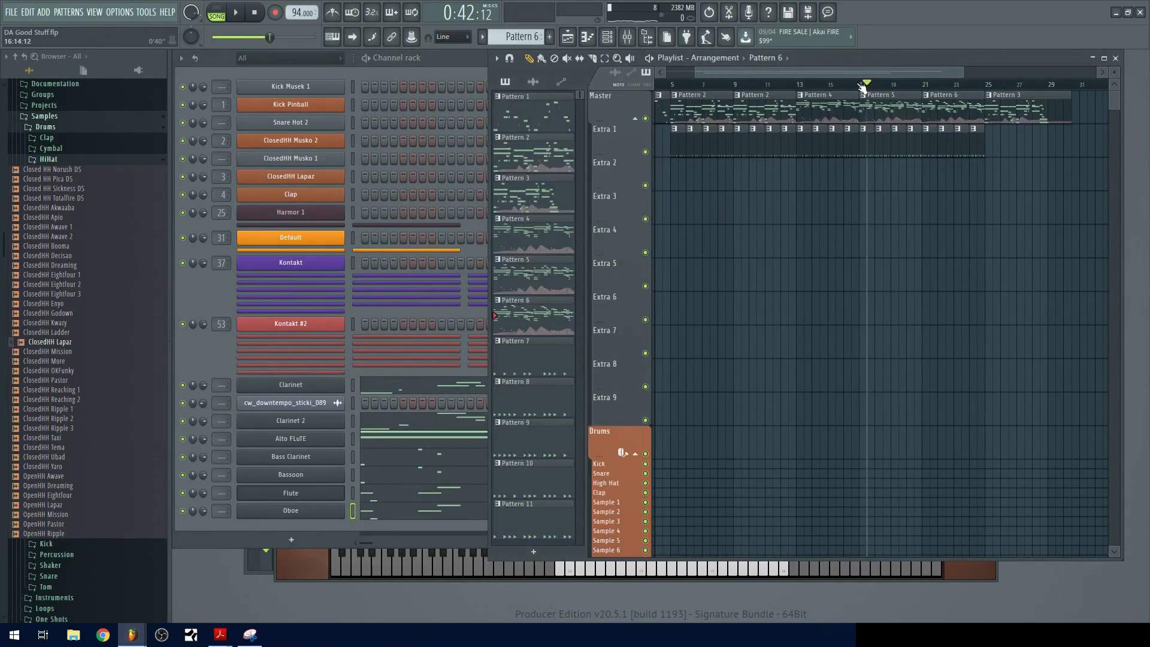
{"action": "key", "text": "space"}
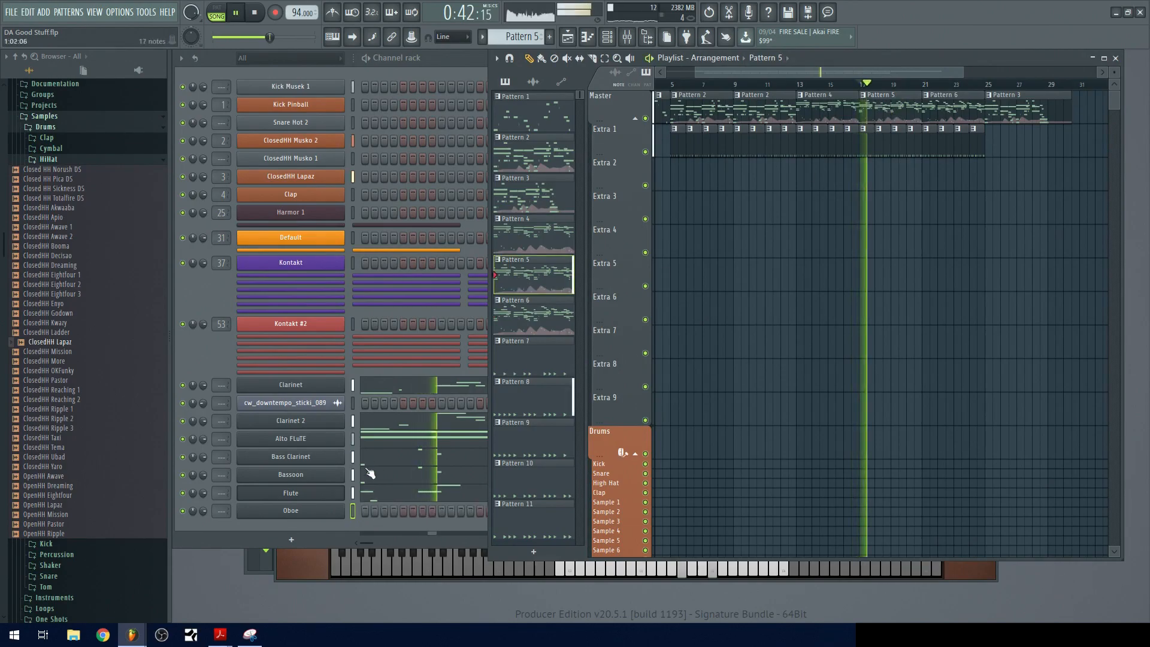
{"action": "left_click", "coordinate": [224, 368]}
{"action": "key", "text": "space"}
{"action": "right_click", "coordinate": [308, 493]}
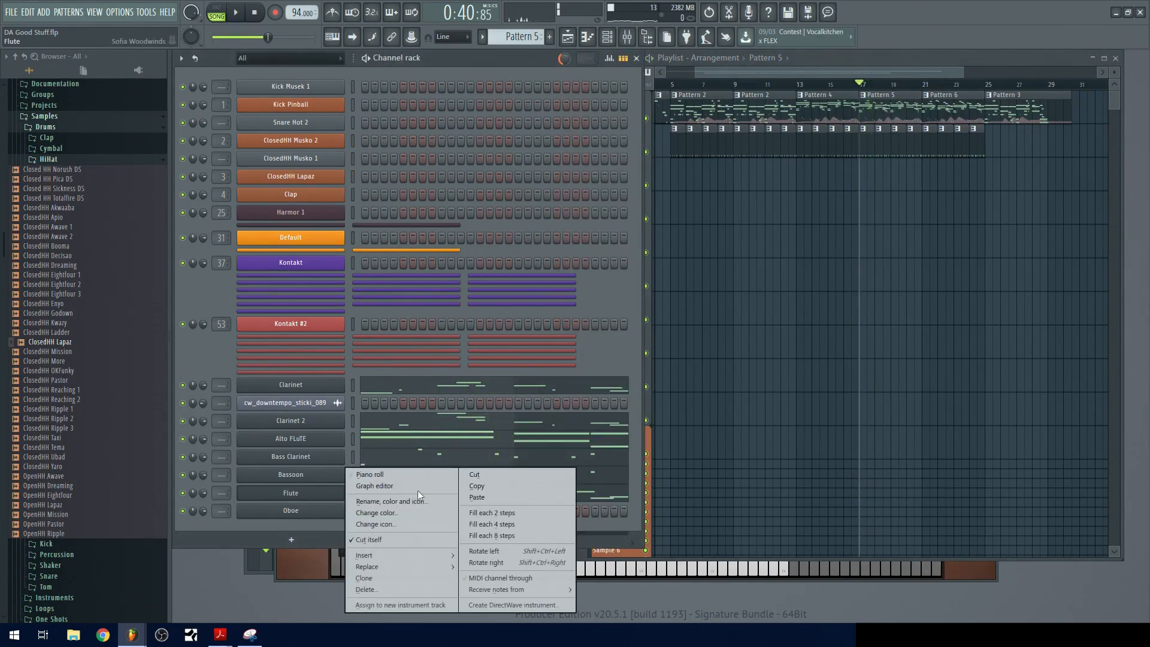
{"action": "left_click", "coordinate": [497, 486]}
{"action": "right_click", "coordinate": [331, 514]}
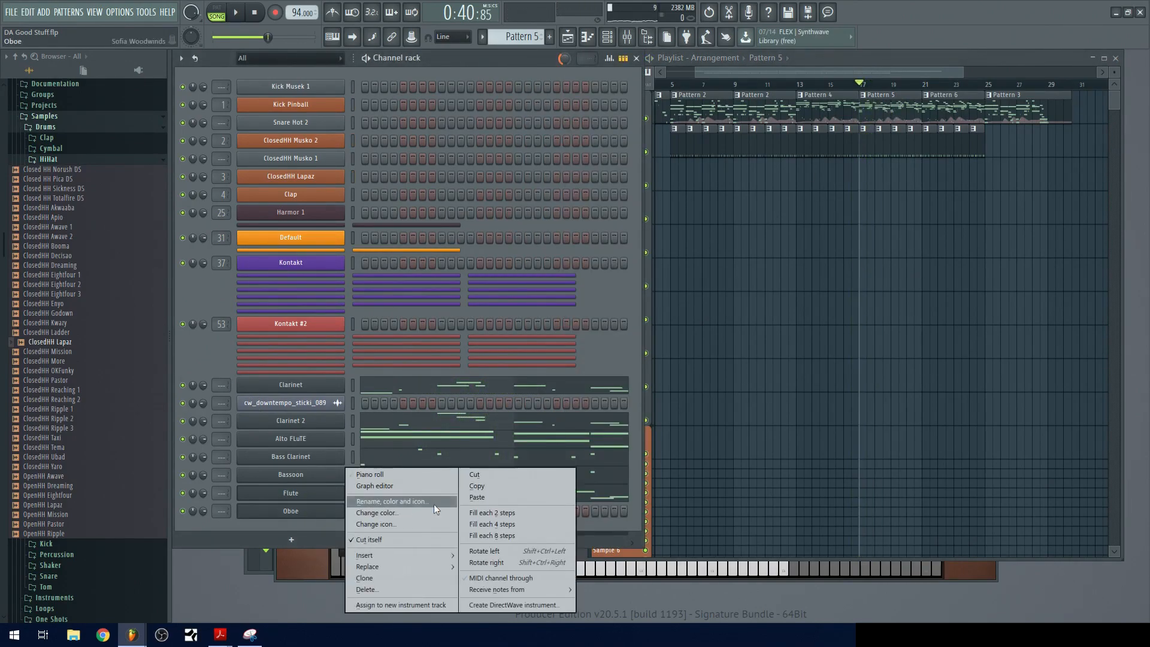
{"action": "left_click", "coordinate": [483, 497]}
{"action": "key", "text": "space"}
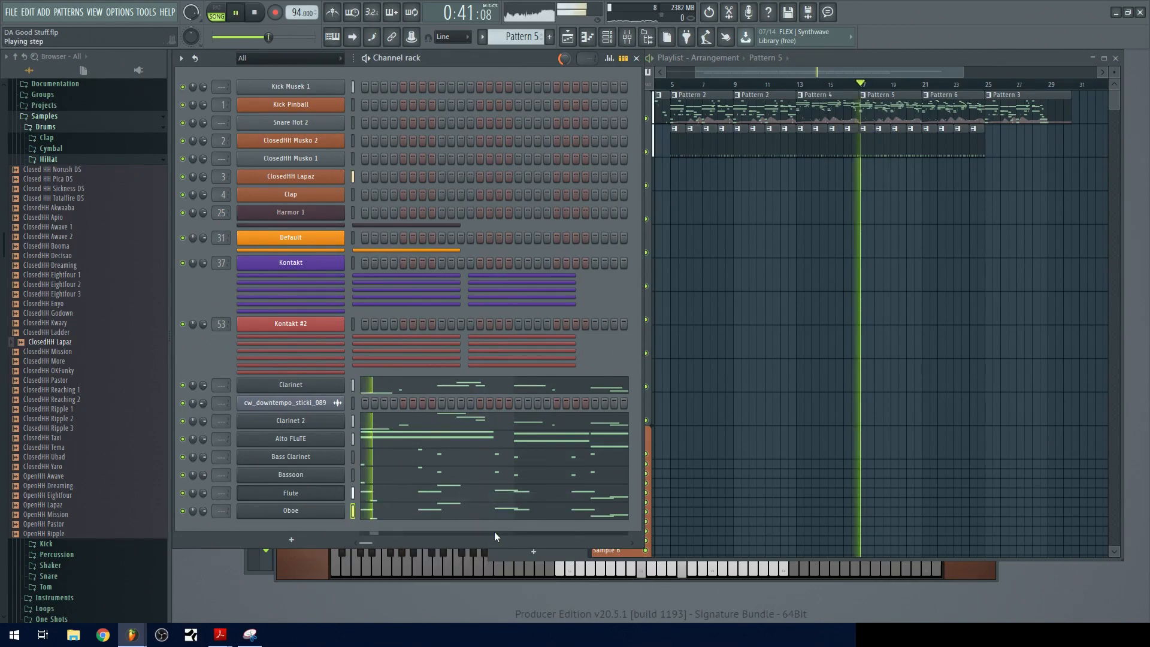
- In Pattern 5's Oboe part, lower the first note to D#6 and raise the second G6 in bar 1 to A#6
{"action": "left_click", "coordinate": [430, 514]}
{"action": "key", "text": "space"}
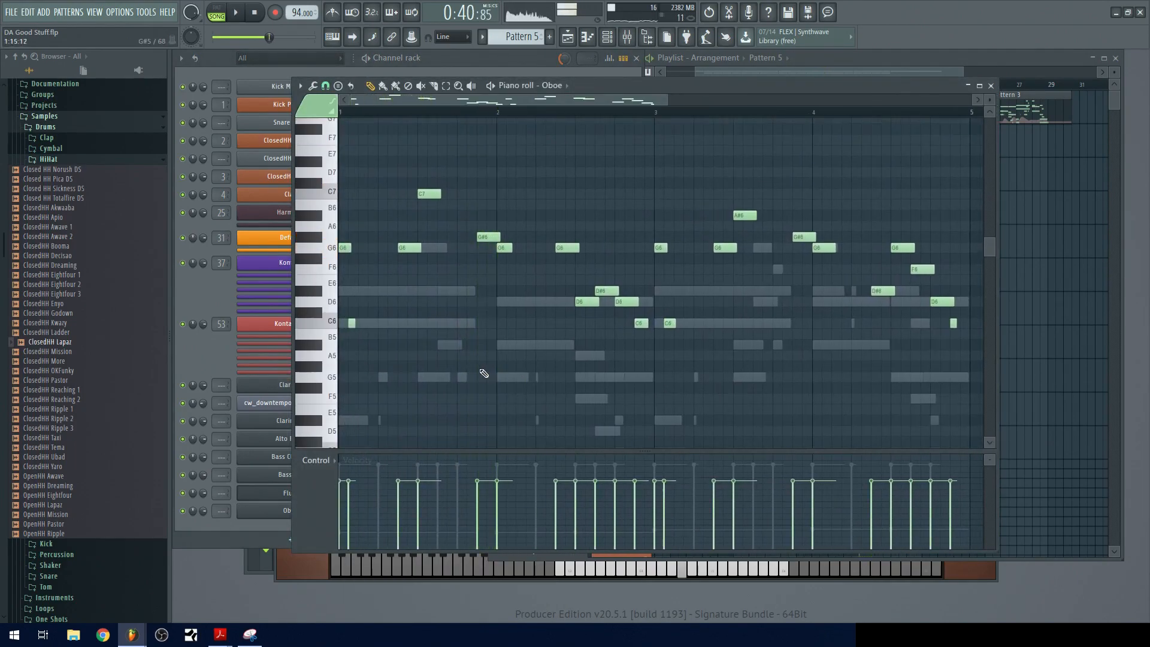
{"action": "scroll", "coordinate": [397, 326], "scroll_direction": "up", "scroll_amount": 4}
{"action": "left_click_drag", "start_coordinate": [397, 325], "coordinate": [658, 381]}
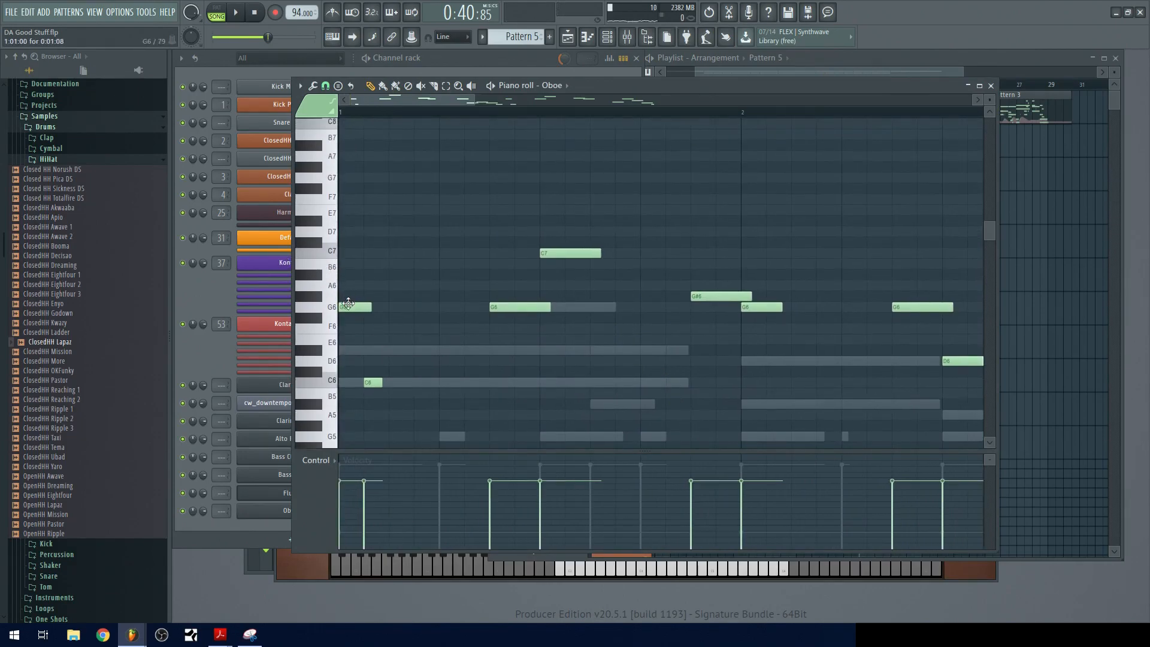
{"action": "left_click_drag", "start_coordinate": [351, 339], "coordinate": [349, 352]}
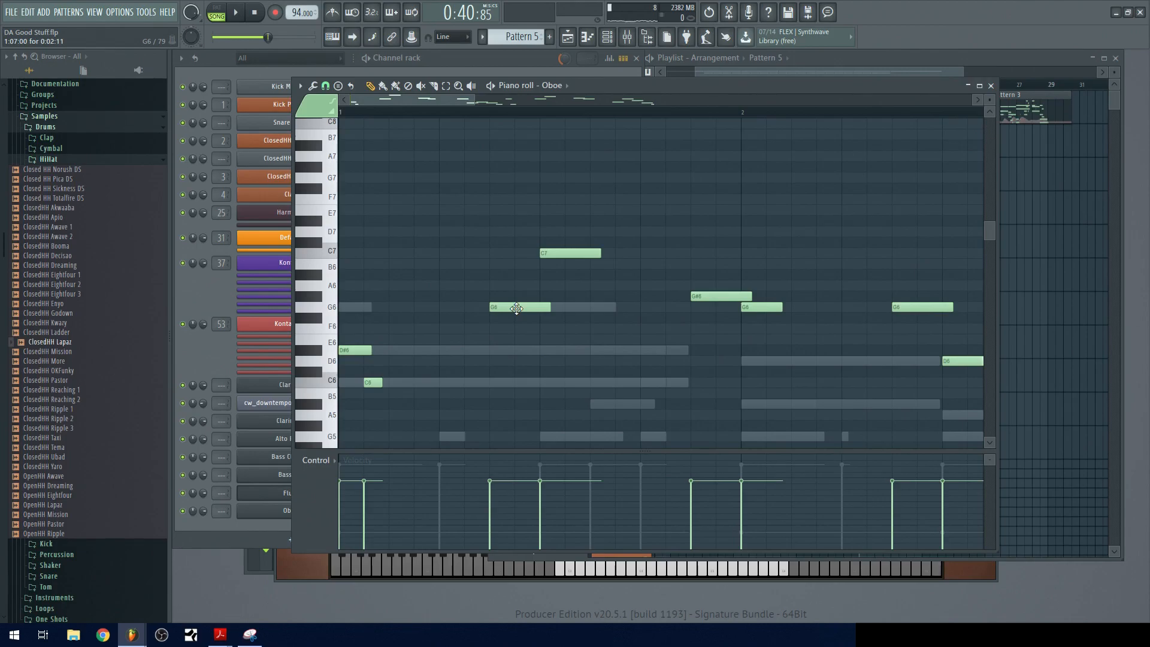
{"action": "left_click_drag", "start_coordinate": [516, 308], "coordinate": [517, 275]}
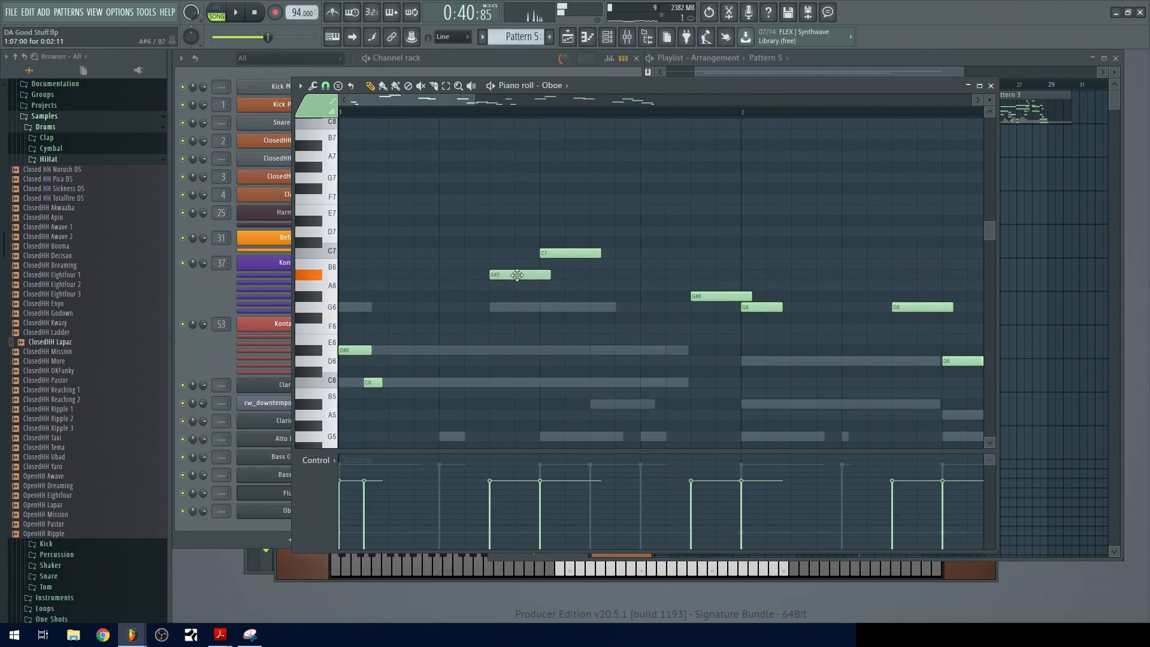
{"action": "key", "text": "space"}
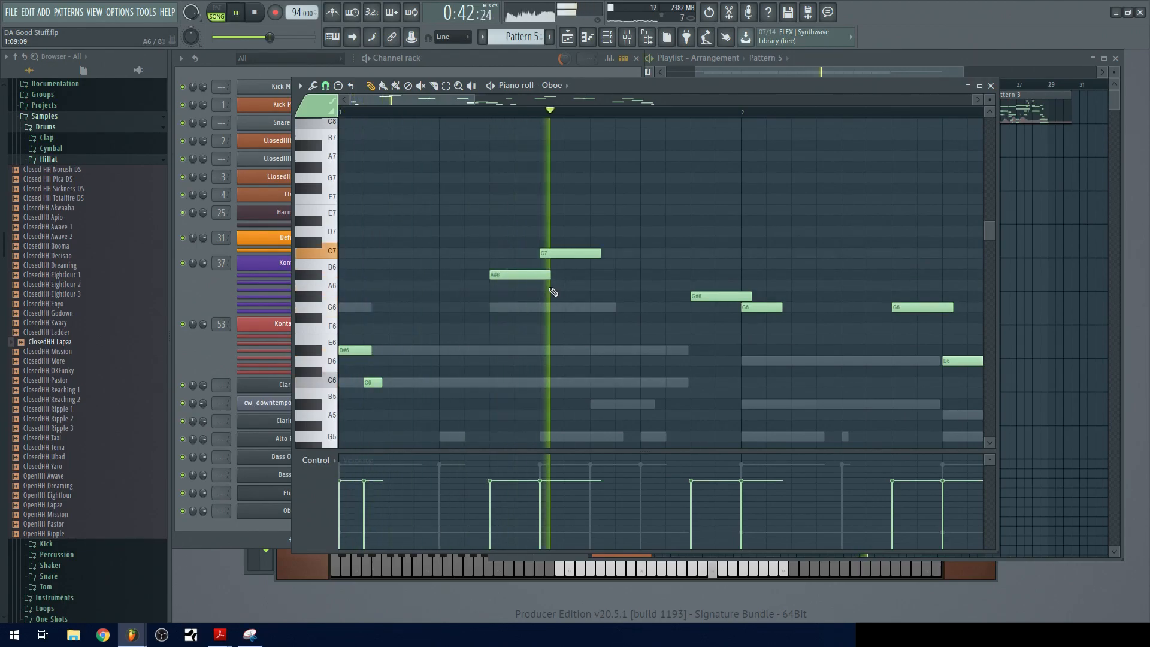
{"action": "key", "text": "space"}
- Lower the Oboe note just before bar 2 to D#6 and the first D6 in bar 2 to A5
{"action": "left_click_drag", "start_coordinate": [602, 297], "coordinate": [598, 369]}
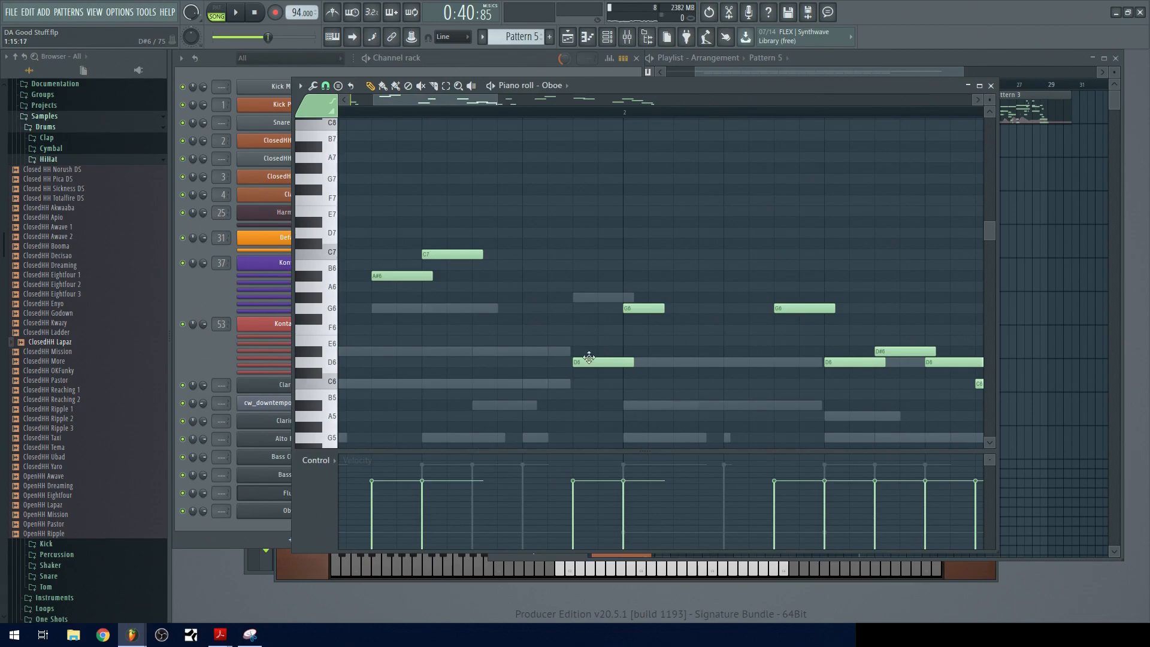
{"action": "left_click_drag", "start_coordinate": [583, 361], "coordinate": [583, 346]}
{"action": "key", "text": "space"}
{"action": "scroll", "coordinate": [710, 333], "scroll_direction": "down", "scroll_amount": 3}
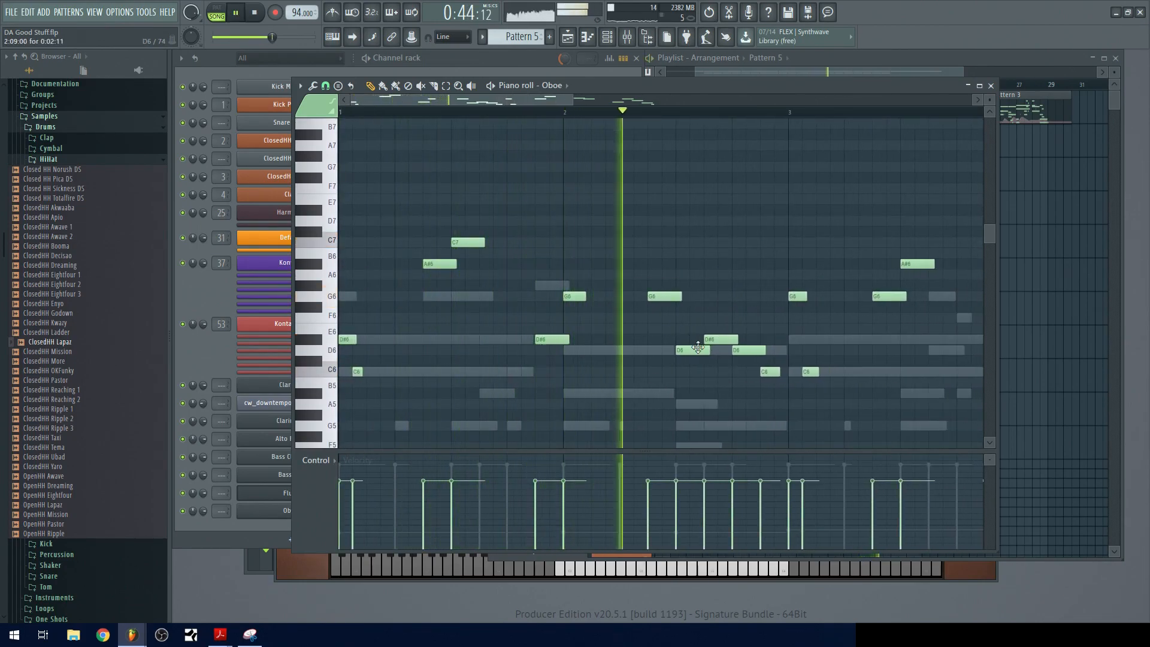
{"action": "key", "text": "space"}
{"action": "left_click_drag", "start_coordinate": [688, 348], "coordinate": [687, 403]}
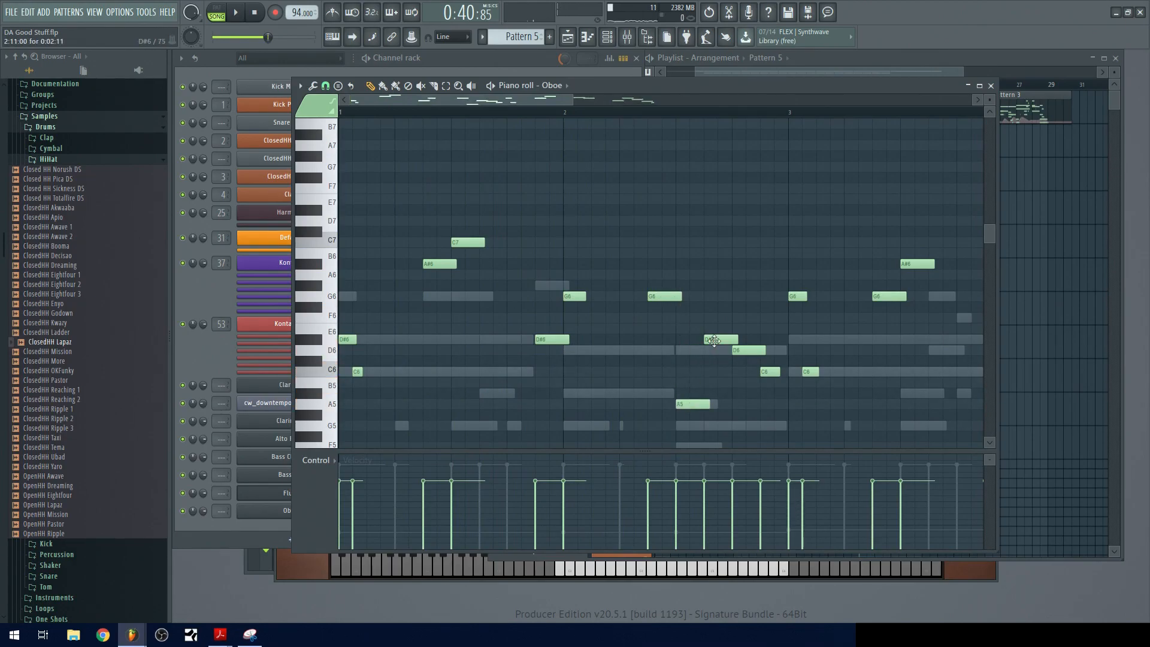
- Lower the D#6 note in bar 2 of the Oboe part to C6 and audition the phrase
{"action": "left_click_drag", "start_coordinate": [713, 340], "coordinate": [713, 372]}
{"action": "key", "text": "space"}
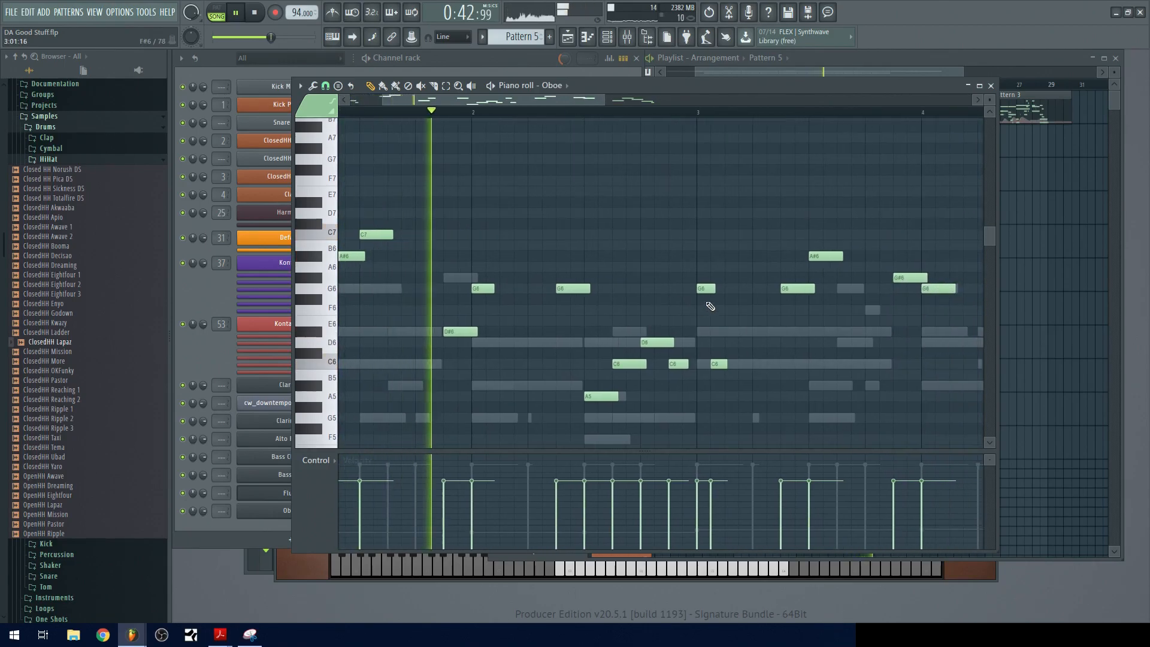
{"action": "mouse_move", "coordinate": [570, 396]}
{"action": "left_mouse_down"}
{"action": "mouse_move", "coordinate": [569, 385]}
{"action": "mouse_move", "coordinate": [569, 395]}
{"action": "left_mouse_up"}
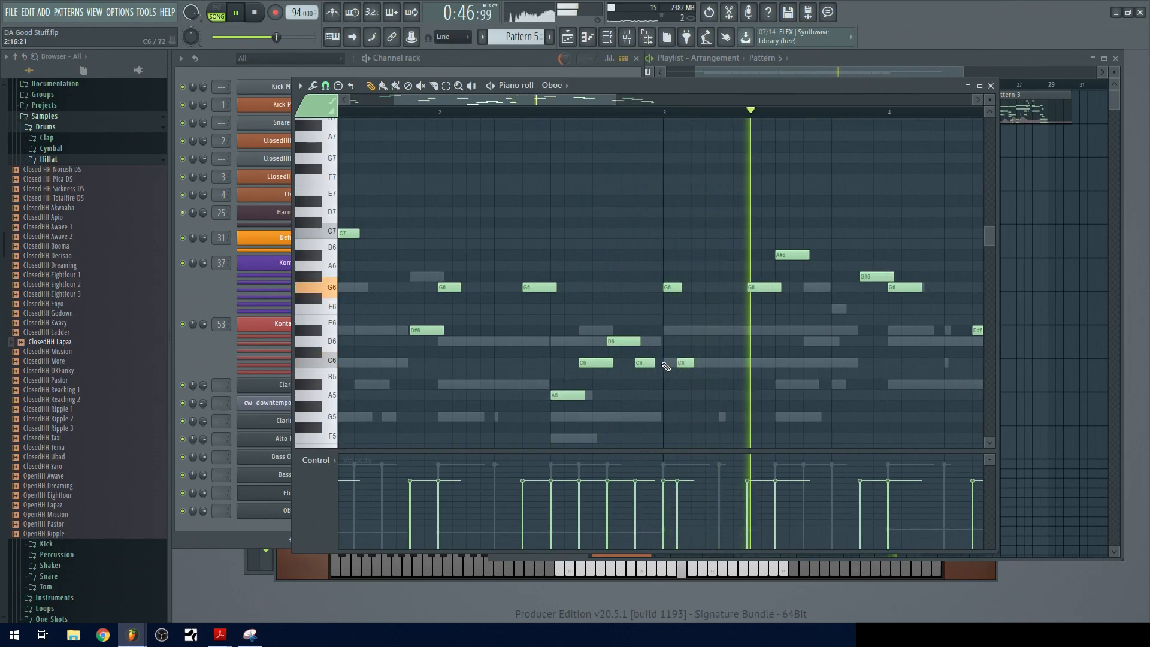
{"action": "left_click_drag", "start_coordinate": [635, 336], "coordinate": [524, 342]}
{"action": "key", "text": "space"}
- In bar 3 of the Oboe part, raise the first G6 to A#6, lower the second G6 to D#6, and raise the closing G#6 to D#7
{"action": "left_click_drag", "start_coordinate": [648, 300], "coordinate": [627, 323]}
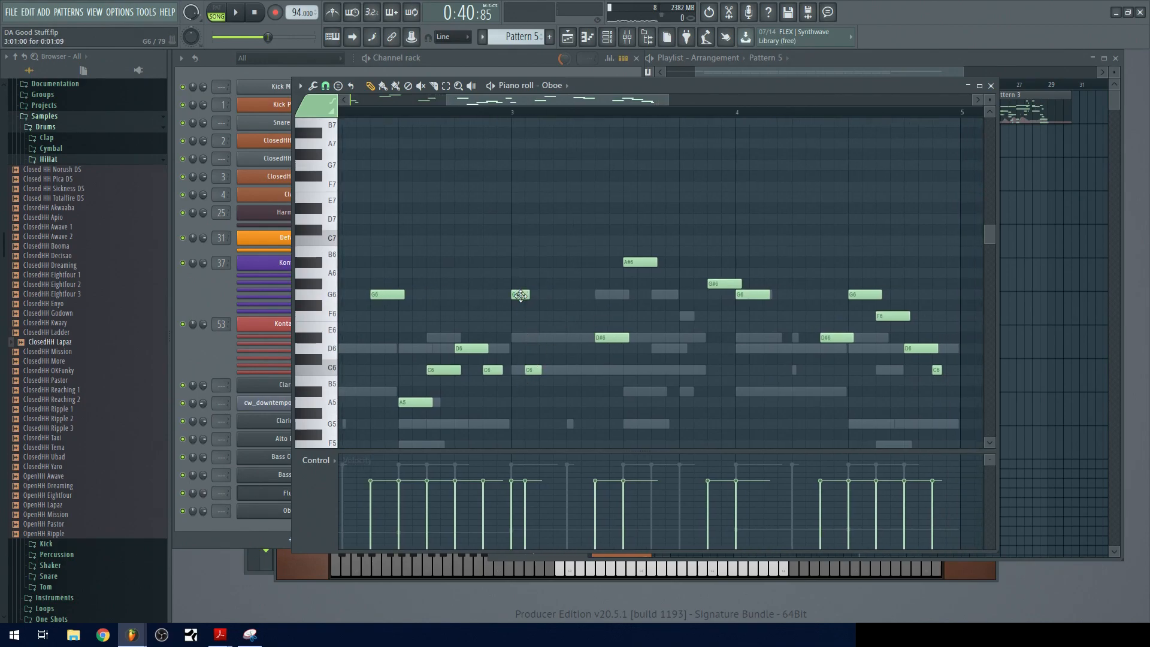
{"action": "key", "text": "space"}
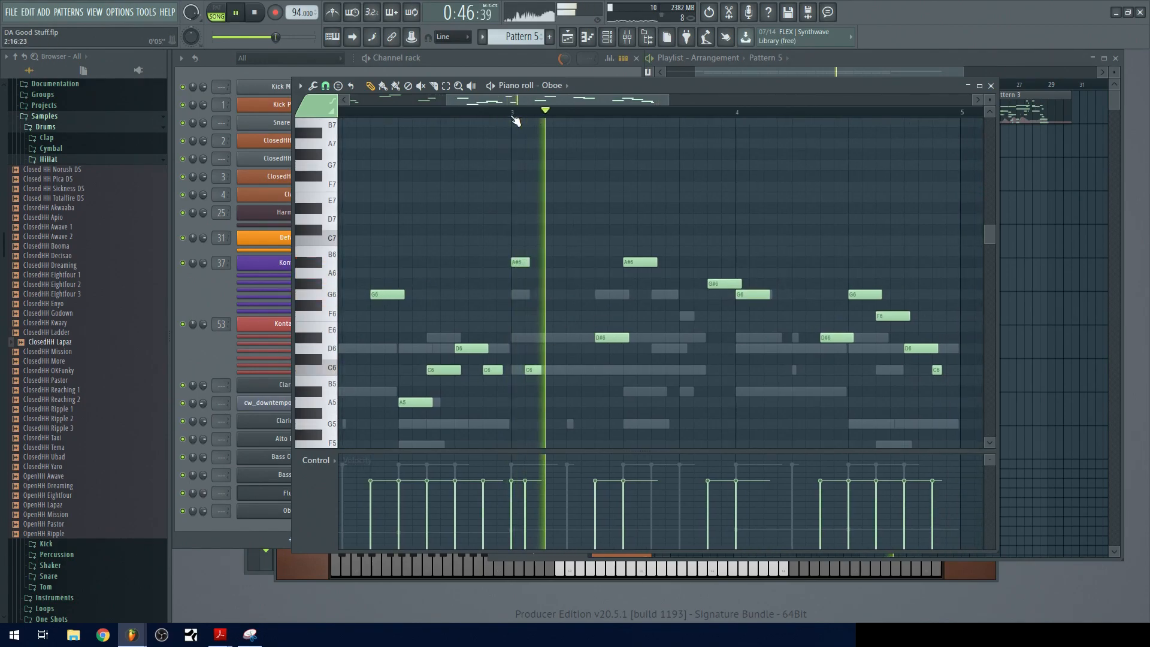
{"action": "key", "text": "space"}
{"action": "left_click_drag", "start_coordinate": [711, 279], "coordinate": [503, 285]}
{"action": "key", "text": "space"}
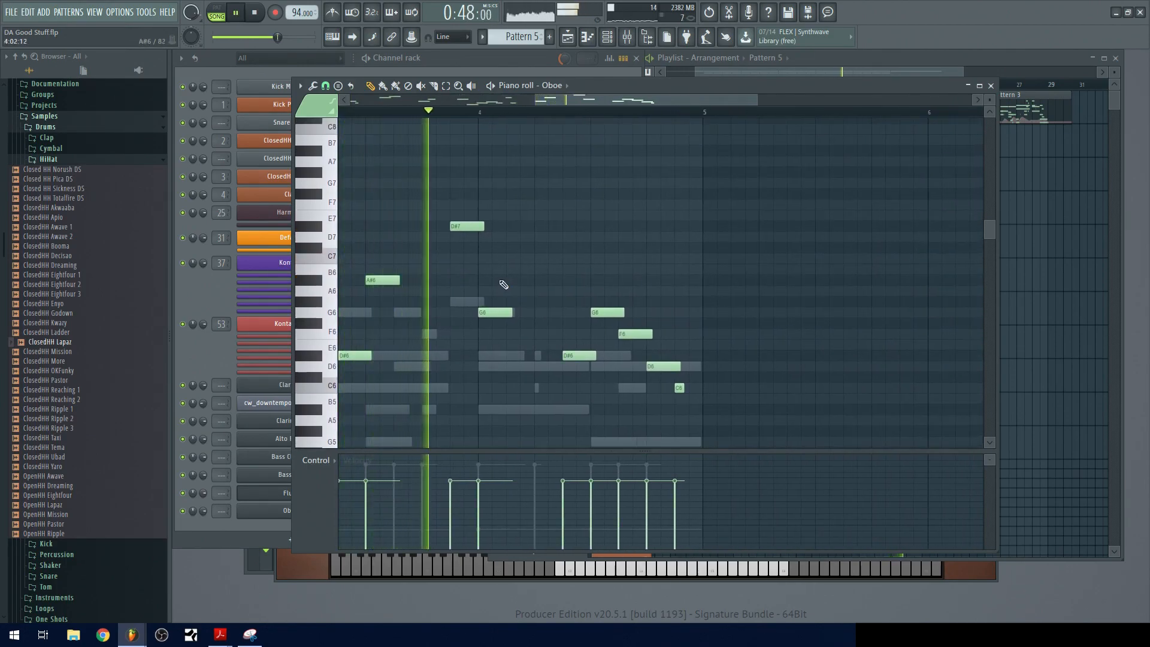
{"action": "key", "text": "space"}
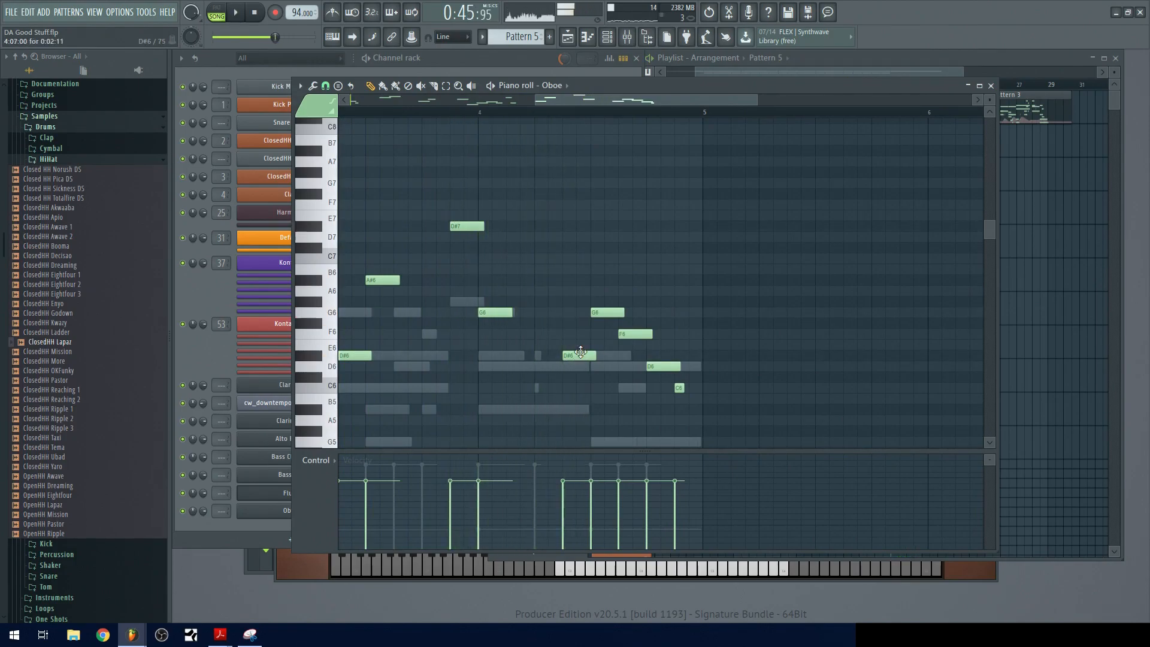
- Raise the last five Oboe notes in bar 4 to G6, A#6, G#6, G6 and D#6, auditioning the result
{"action": "left_click_drag", "start_coordinate": [582, 346], "coordinate": [596, 279]}
{"action": "left_click_drag", "start_coordinate": [634, 339], "coordinate": [633, 301]}
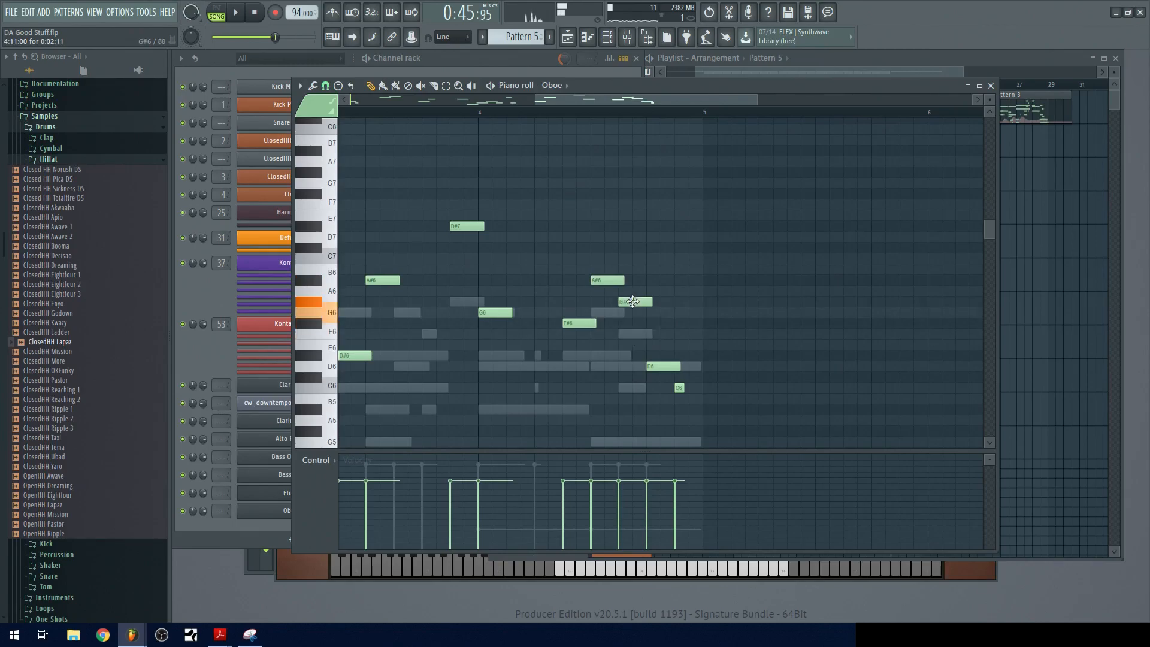
{"action": "left_click_drag", "start_coordinate": [660, 366], "coordinate": [661, 313]}
{"action": "left_click_drag", "start_coordinate": [679, 388], "coordinate": [679, 355]}
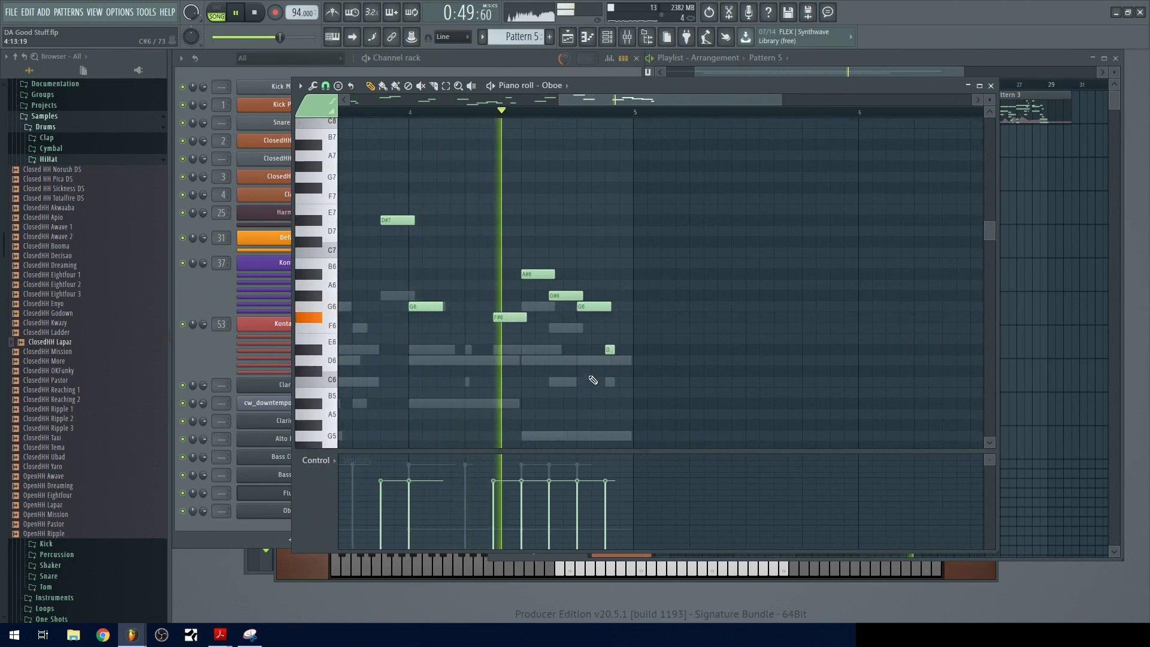
{"action": "key", "text": "space"}
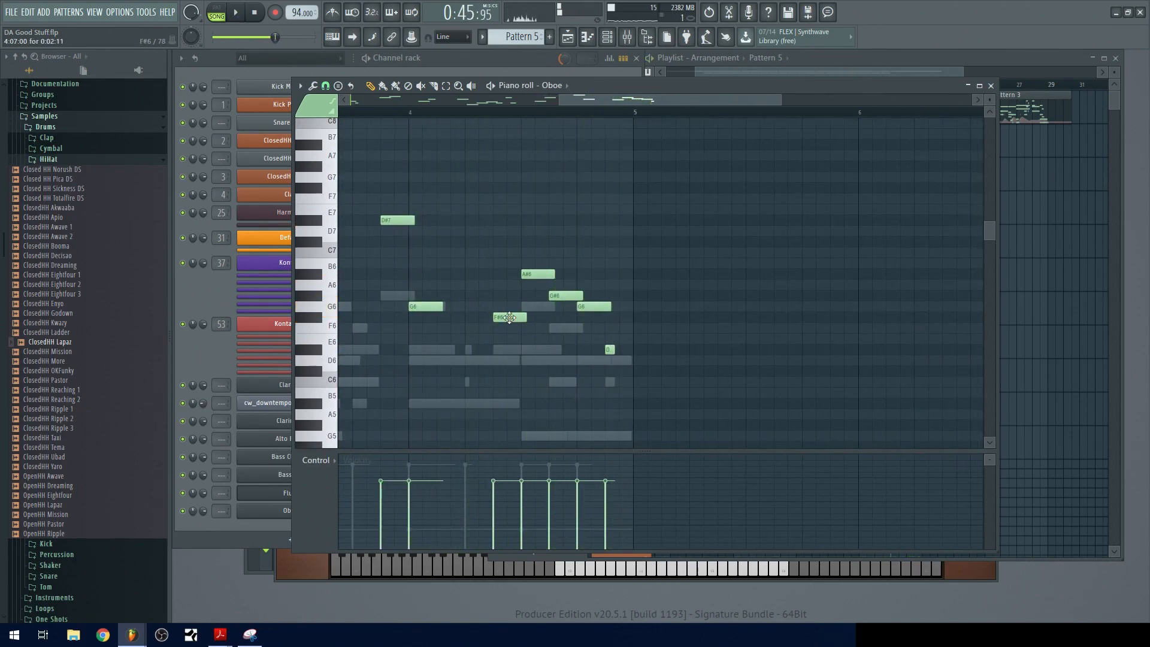
{"action": "left_click_drag", "start_coordinate": [509, 317], "coordinate": [509, 306]}
{"action": "key", "text": "space"}
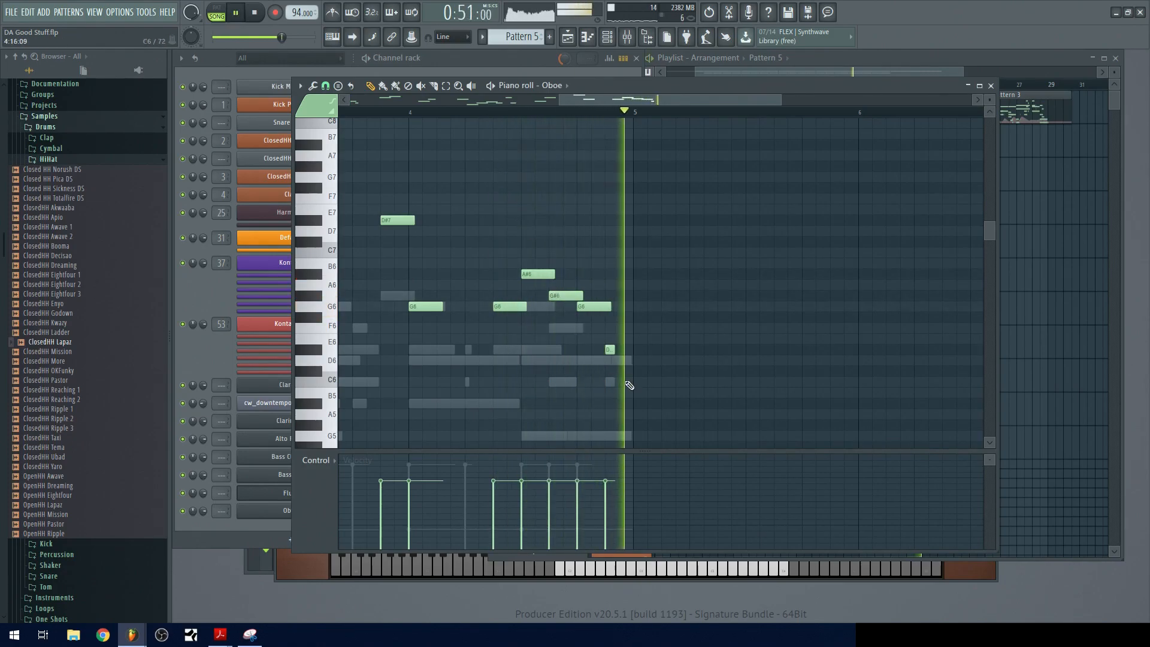
- Switch to Pattern 6 at bar 21 and copy the Flute channel's notes into the Oboe channel
{"action": "left_click", "coordinate": [915, 59]}
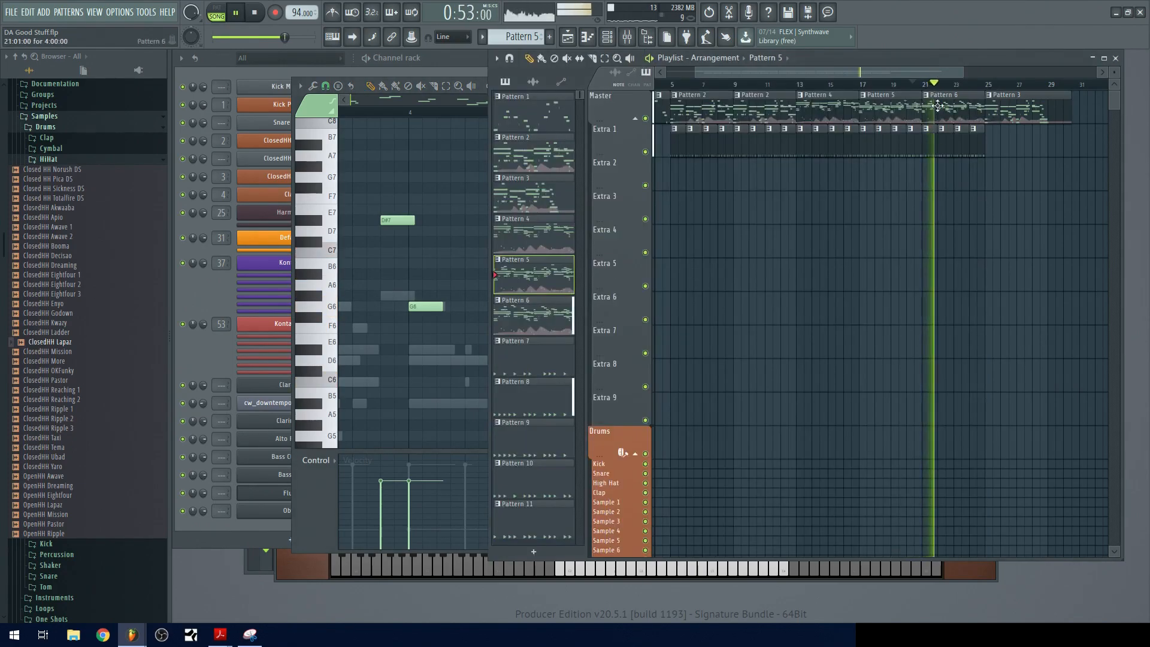
{"action": "key", "text": "space"}
{"action": "left_click", "coordinate": [931, 104]}
{"action": "left_click_drag", "start_coordinate": [483, 101], "coordinate": [206, 115]}
- In bar 1 of Pattern 6's Oboe part, move the opening G6, the second G6 and the closing D7 to A#6, and audition the change
{"action": "left_click_drag", "start_coordinate": [345, 307], "coordinate": [346, 273]}
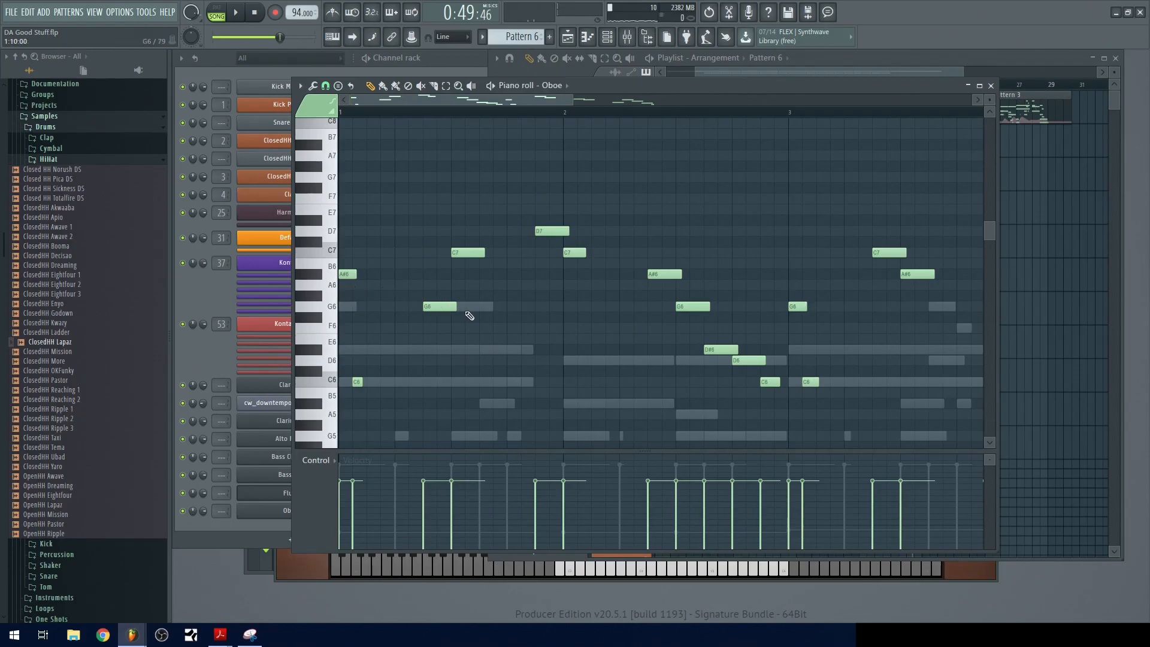
{"action": "left_click_drag", "start_coordinate": [441, 308], "coordinate": [435, 266]}
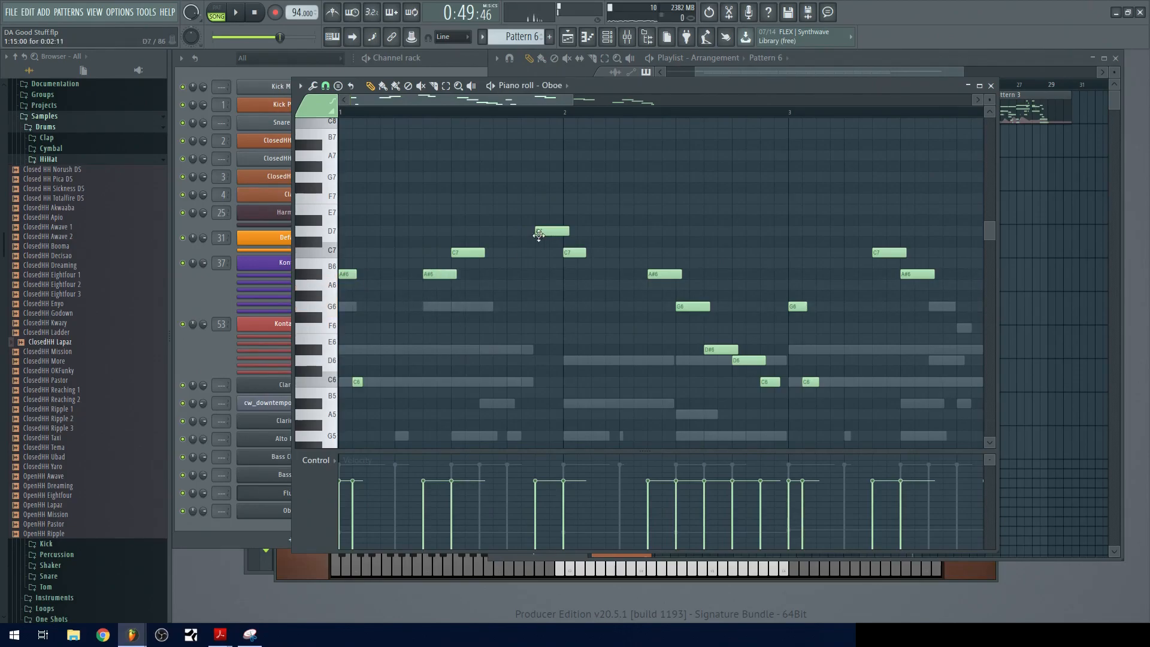
{"action": "left_click_drag", "start_coordinate": [553, 233], "coordinate": [552, 277]}
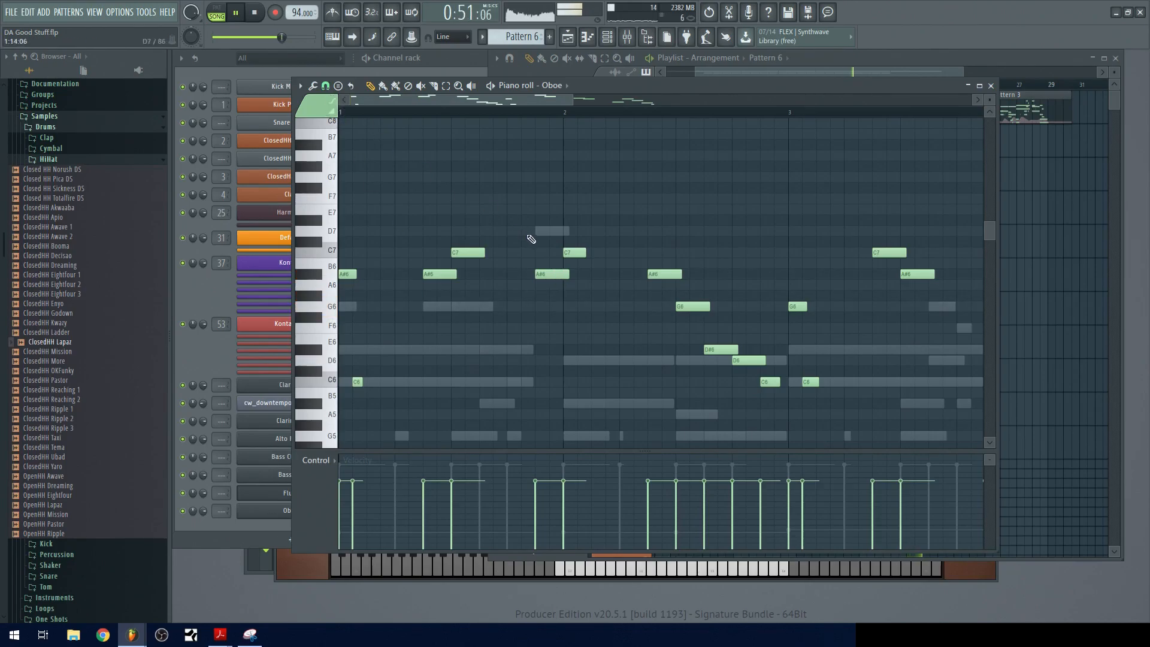
{"action": "left_click_drag", "start_coordinate": [562, 271], "coordinate": [444, 284]}
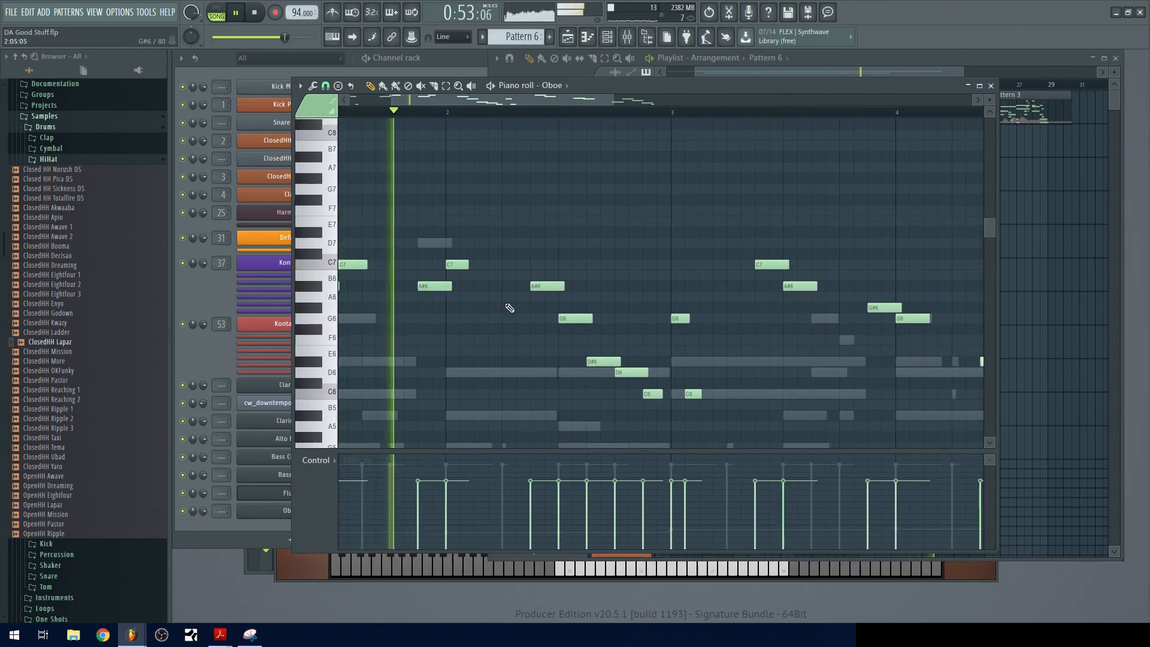
{"action": "scroll", "coordinate": [516, 309], "scroll_direction": "right", "scroll_amount": 1}
{"action": "key", "text": "space"}
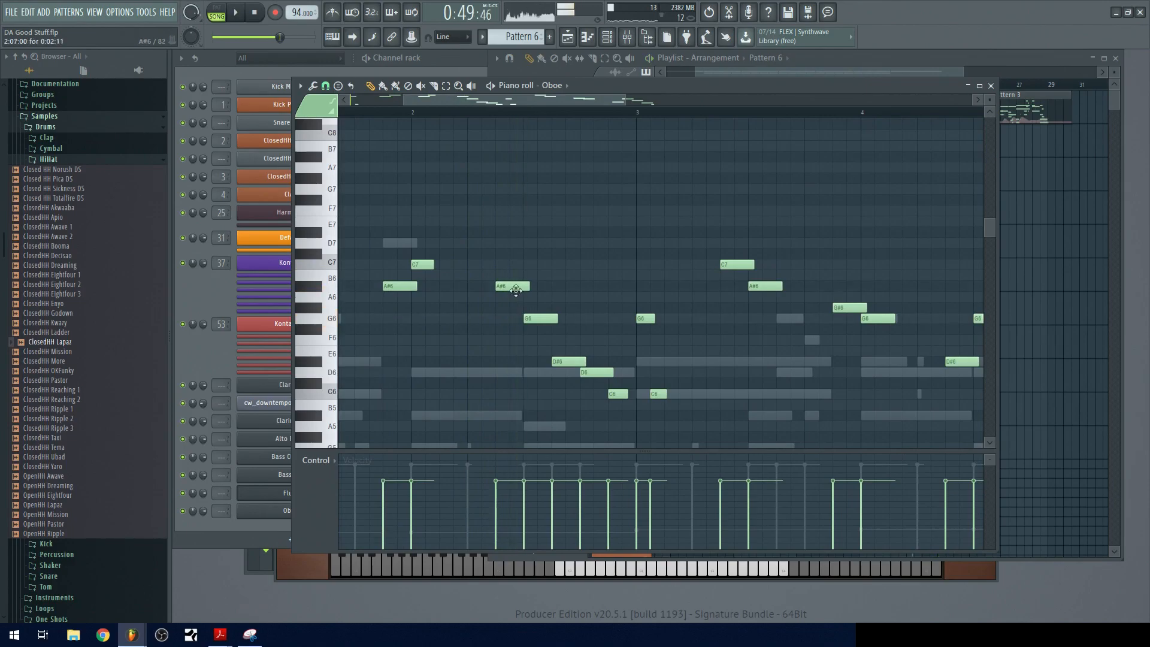
- Lower the descending Oboe run in bar 2, from A#6 through D6, to D#6, C6, A#5 and G5, and play it back
{"action": "left_click_drag", "start_coordinate": [515, 287], "coordinate": [514, 373]}
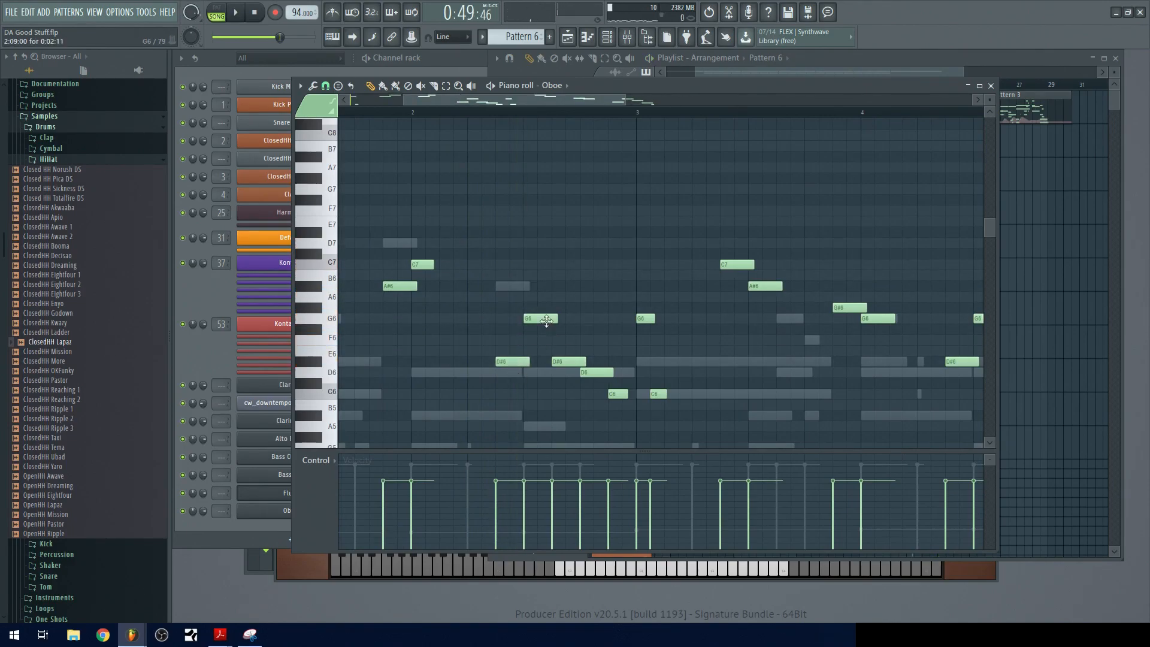
{"action": "left_click_drag", "start_coordinate": [543, 317], "coordinate": [547, 402]}
{"action": "left_click_drag", "start_coordinate": [566, 362], "coordinate": [565, 425]}
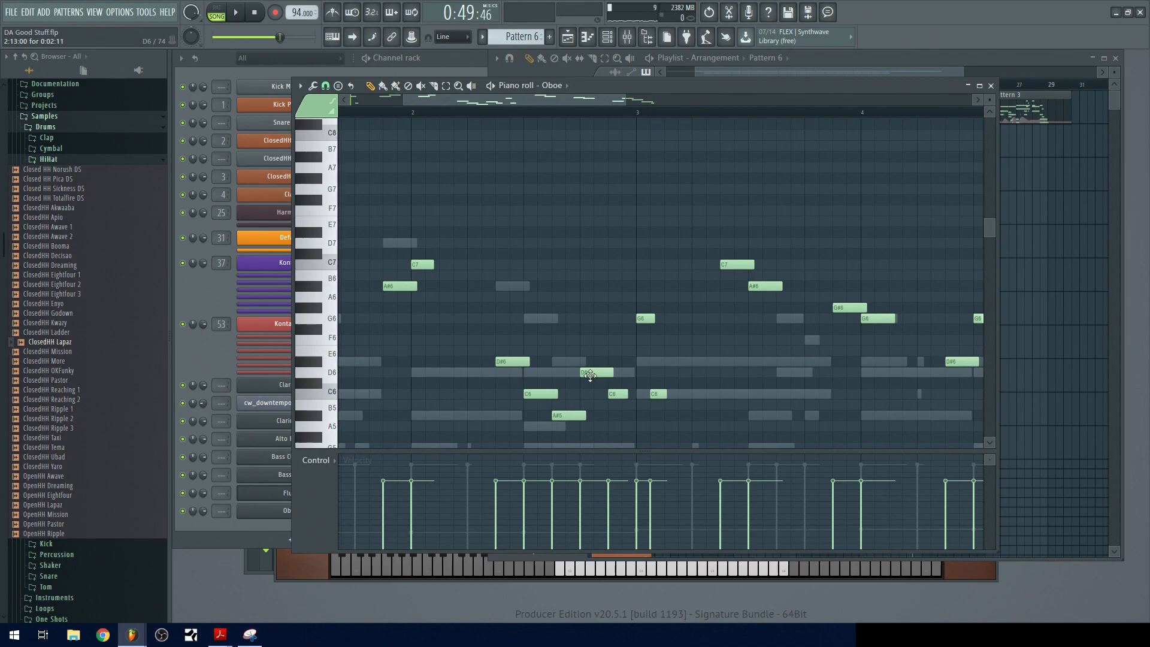
{"action": "left_click_drag", "start_coordinate": [590, 374], "coordinate": [589, 437]}
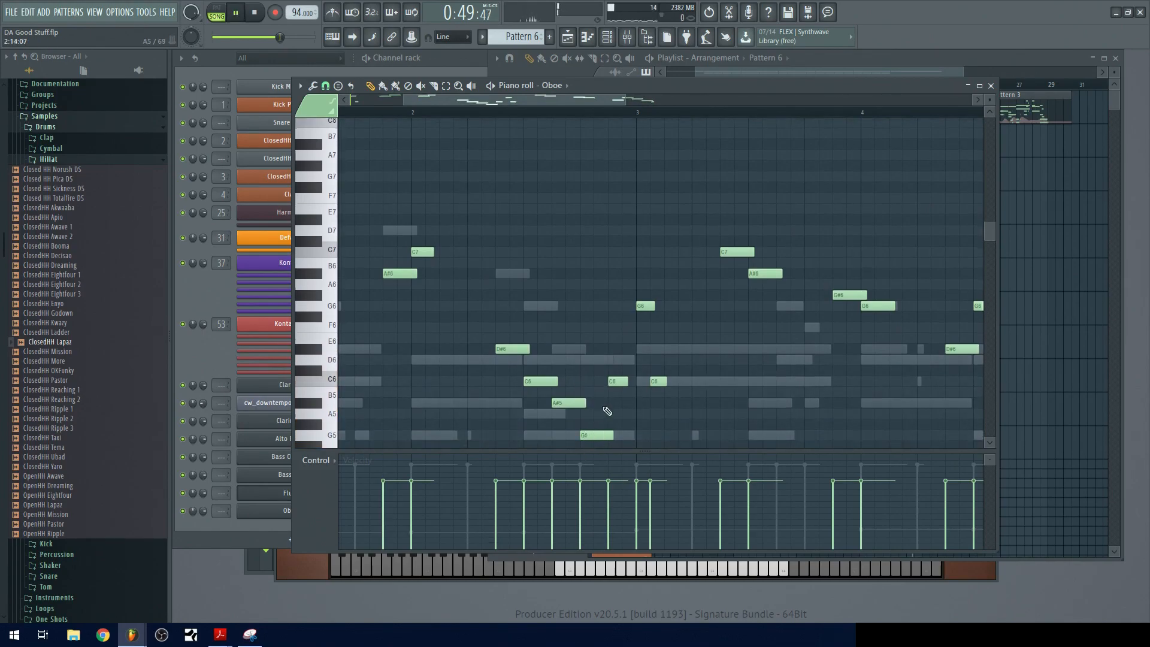
{"action": "key", "text": "space"}
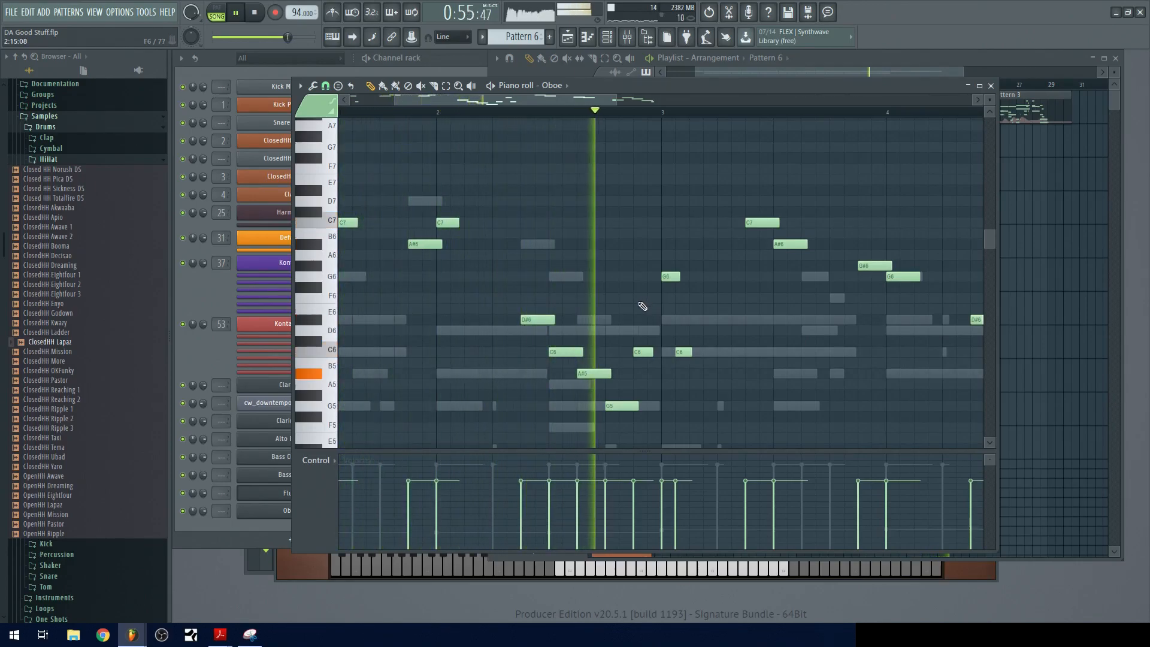
{"action": "key", "text": "space"}
- Lower bar 3's C7 to G6 and its closing G#6 to D#6, and raise bar 4's D#6 to G6 and following G6 to A#6
{"action": "left_click_drag", "start_coordinate": [546, 217], "coordinate": [547, 285]}
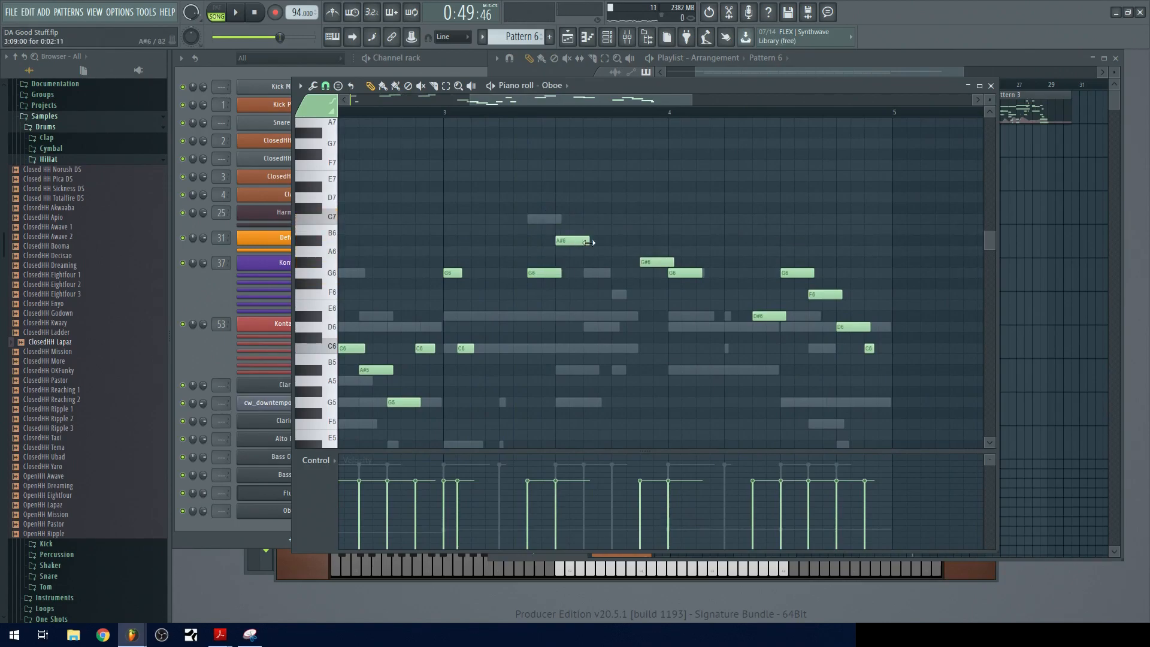
{"action": "left_click_drag", "start_coordinate": [658, 261], "coordinate": [706, 244]}
{"action": "scroll", "coordinate": [689, 312], "scroll_direction": "right", "scroll_amount": 2}
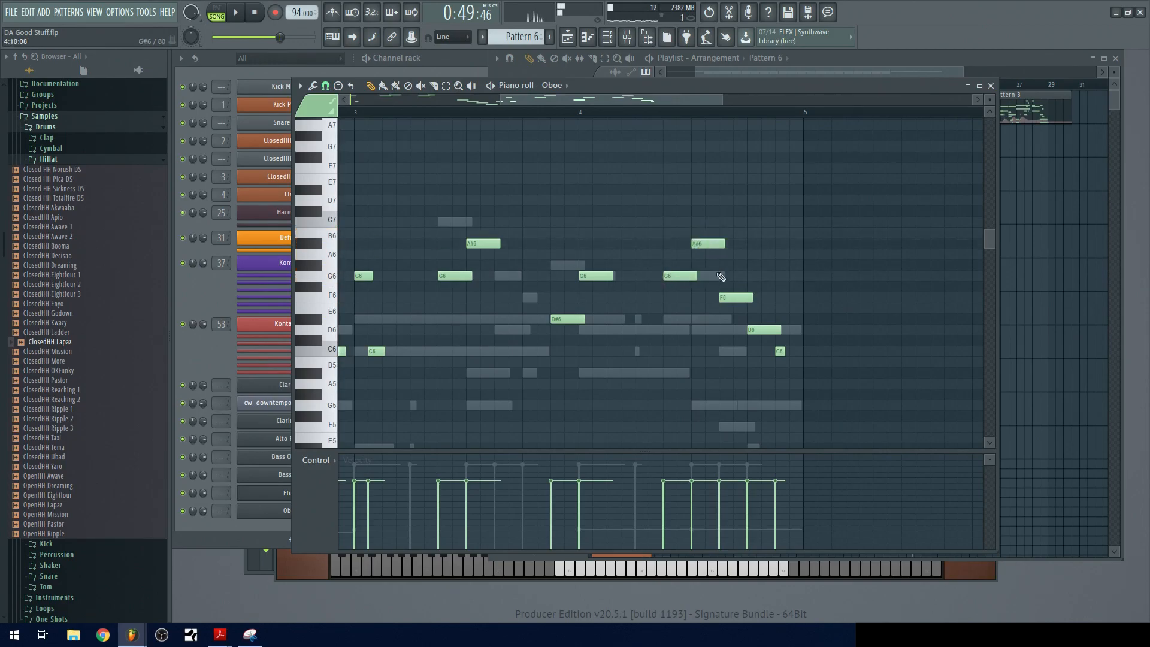
- Raise the last three Oboe notes in bar 4 to G#6, G6 and D6, and listen to the whole pattern
{"action": "left_click_drag", "start_coordinate": [727, 298], "coordinate": [728, 261]}
{"action": "left_click_drag", "start_coordinate": [754, 326], "coordinate": [753, 276]}
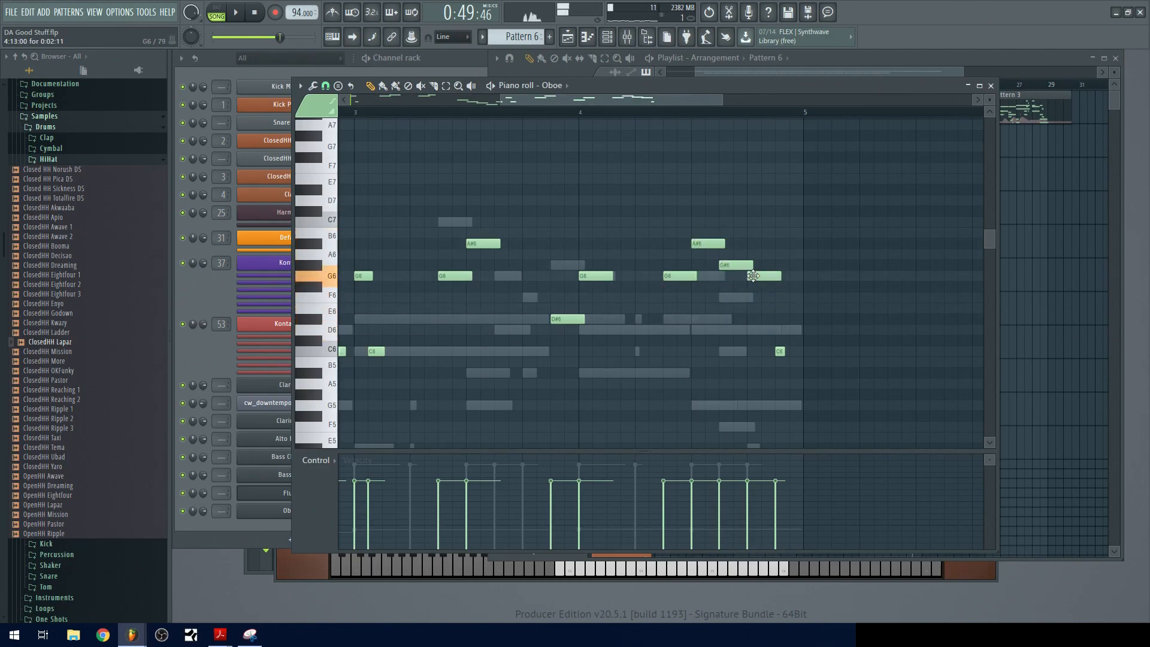
{"action": "scroll", "coordinate": [761, 304], "scroll_direction": "down", "scroll_amount": 3}
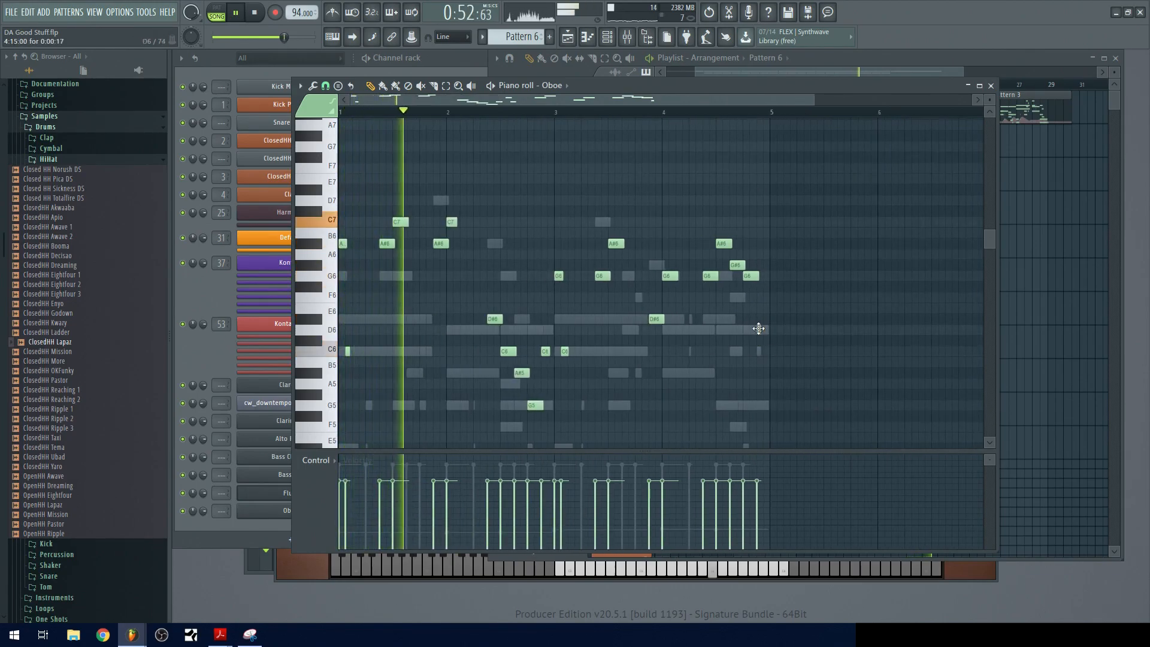
{"action": "scroll", "coordinate": [599, 248], "scroll_direction": "up", "scroll_amount": 1}
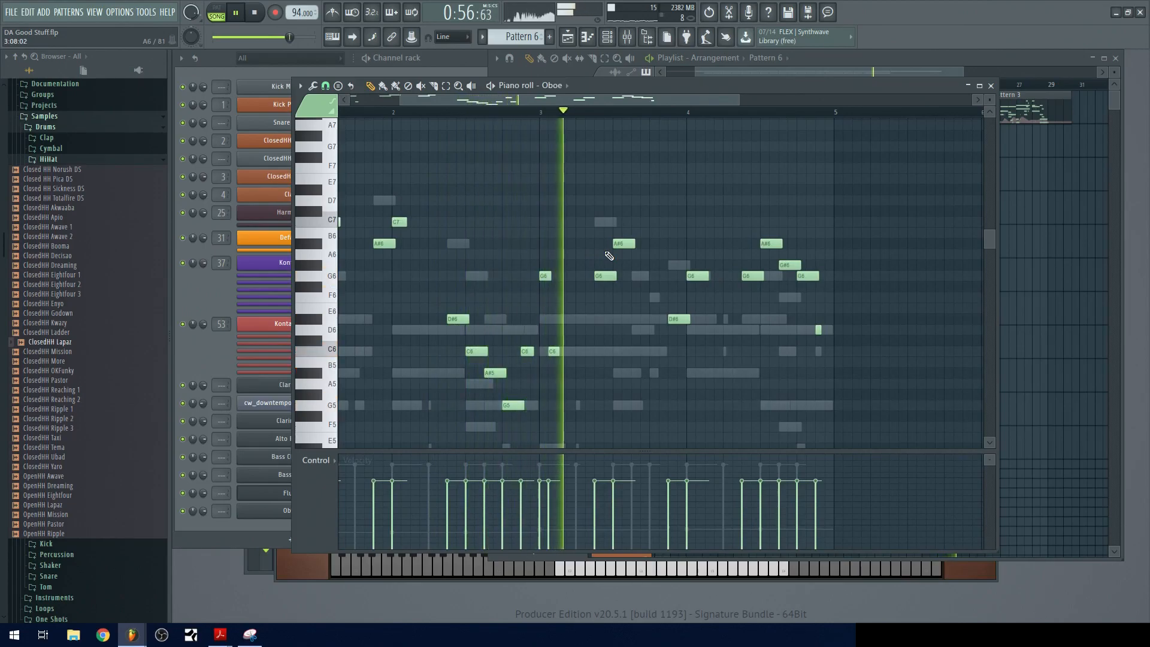
{"action": "left_click_drag", "start_coordinate": [661, 258], "coordinate": [570, 251]}
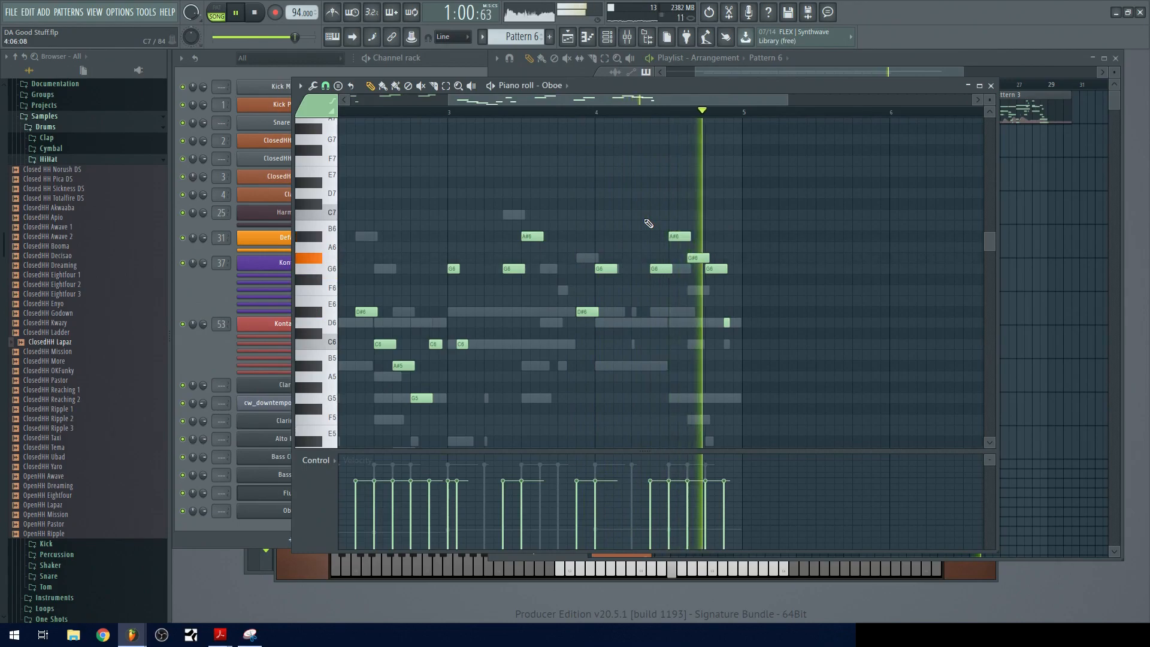
- Close the Oboe piano roll, show the whole arrangement in the playlist, and play it from the start
{"action": "left_click", "coordinate": [991, 85]}
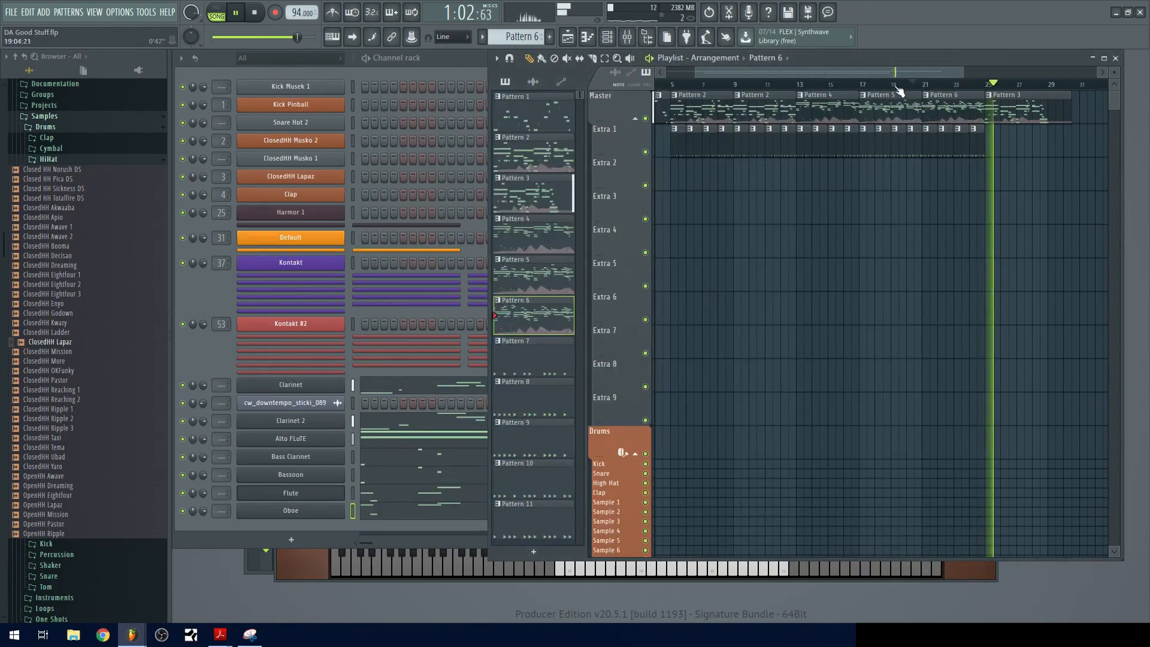
{"action": "scroll", "coordinate": [893, 75], "scroll_direction": "down", "scroll_amount": 3}
{"action": "key", "text": "space"}
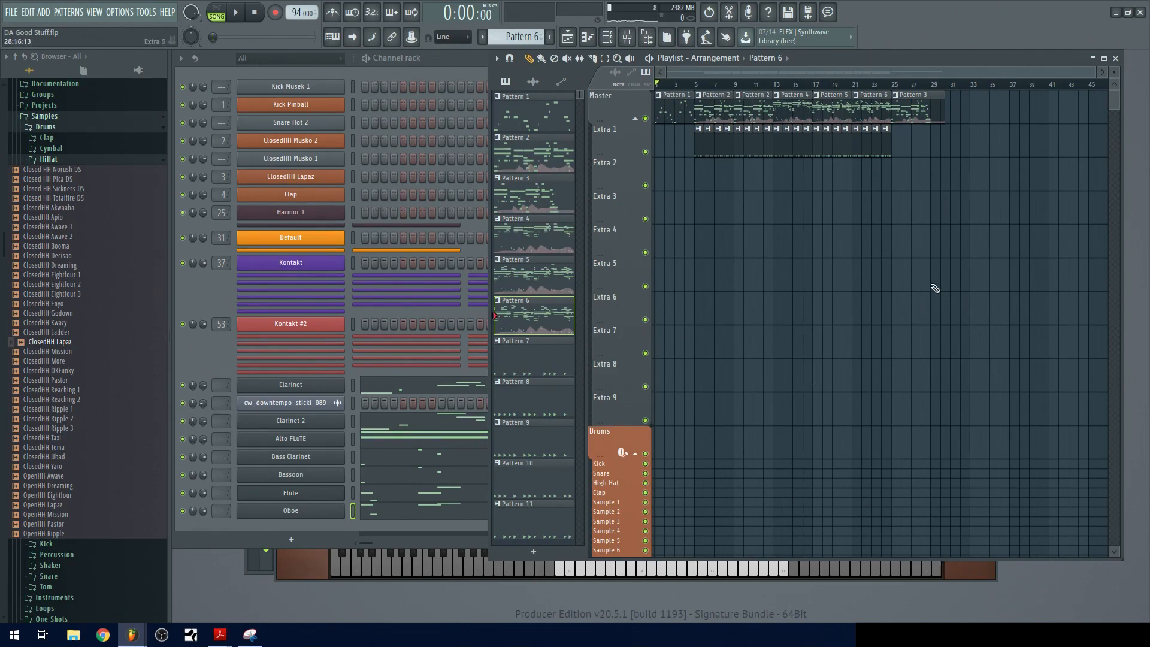
{"action": "key", "text": "space"}
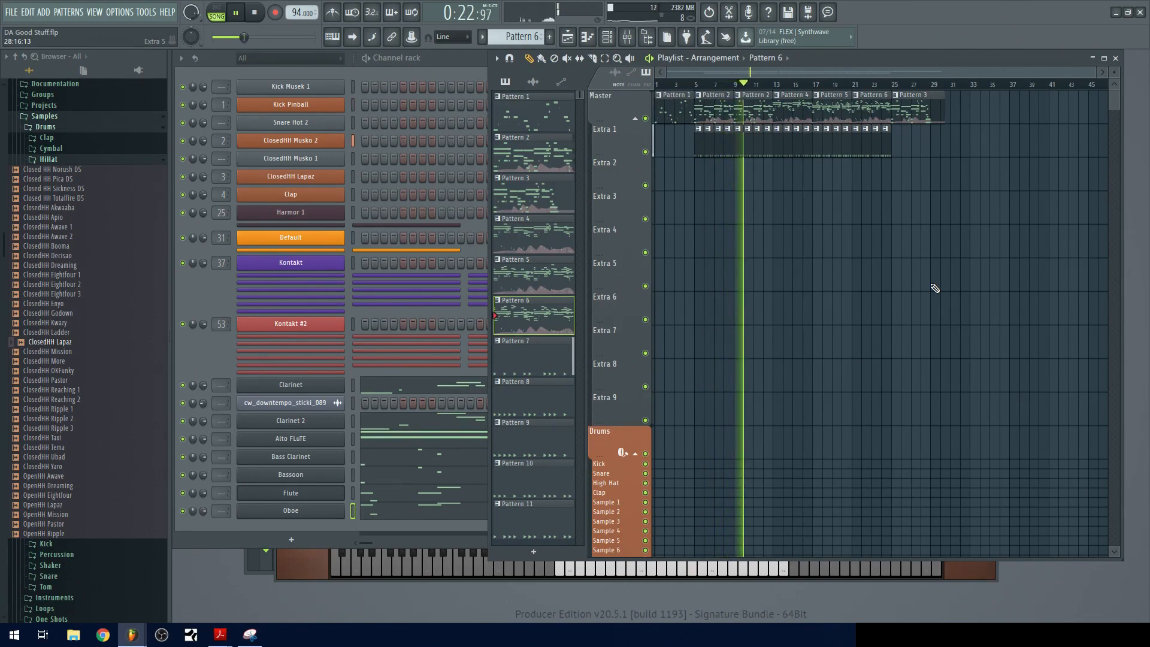
- Examine Pattern 4's Clarinet and Bass Clarinet notes in the piano roll while the arrangement plays
{"action": "left_click", "coordinate": [409, 385]}
{"action": "scroll", "coordinate": [526, 325], "scroll_direction": "down", "scroll_amount": 4}
{"action": "left_click", "coordinate": [936, 66]}
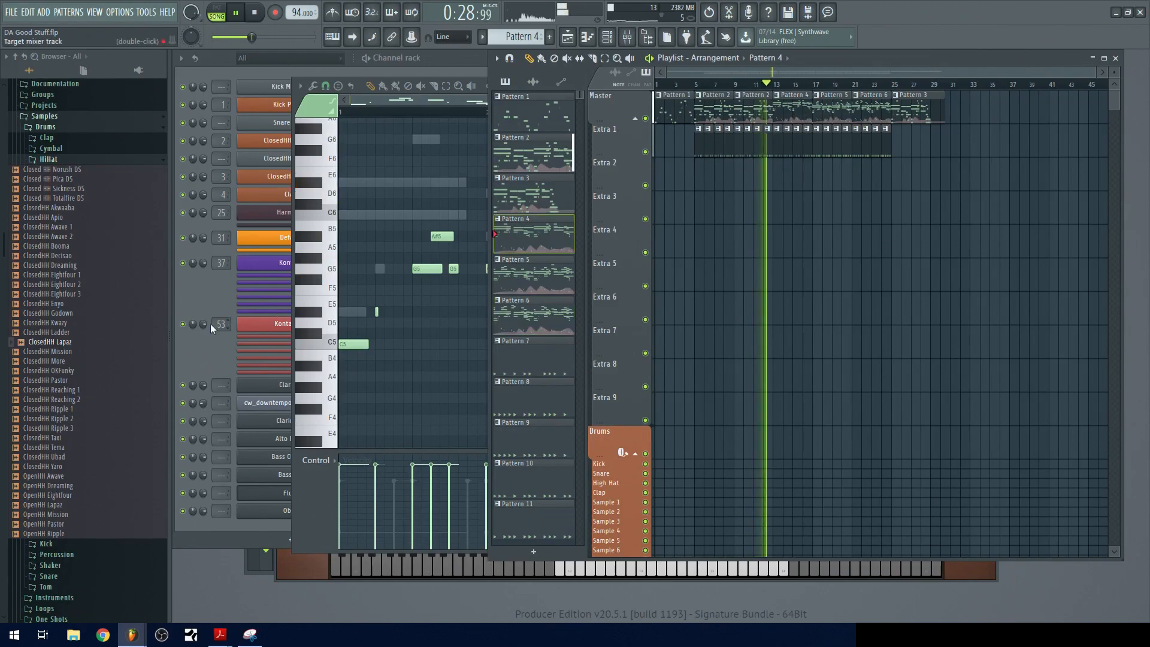
{"action": "left_click", "coordinate": [210, 361]}
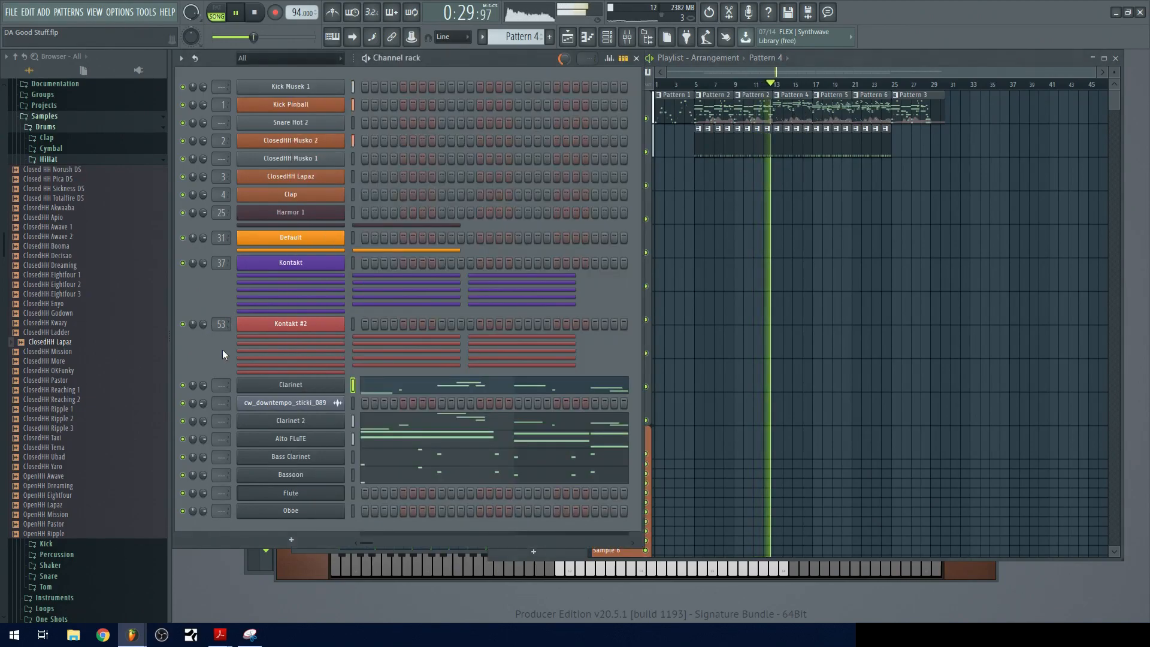
{"action": "left_click", "coordinate": [417, 387]}
{"action": "scroll", "coordinate": [494, 335], "scroll_direction": "down", "scroll_amount": 3}
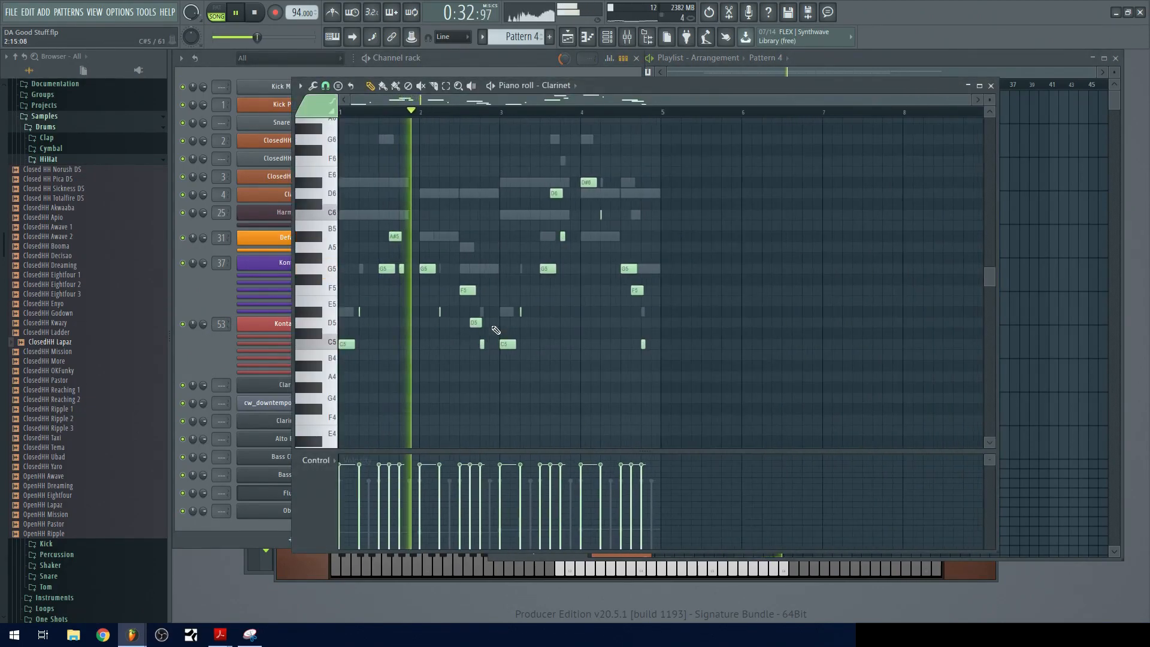
{"action": "scroll", "coordinate": [506, 342], "scroll_direction": "up", "scroll_amount": 1}
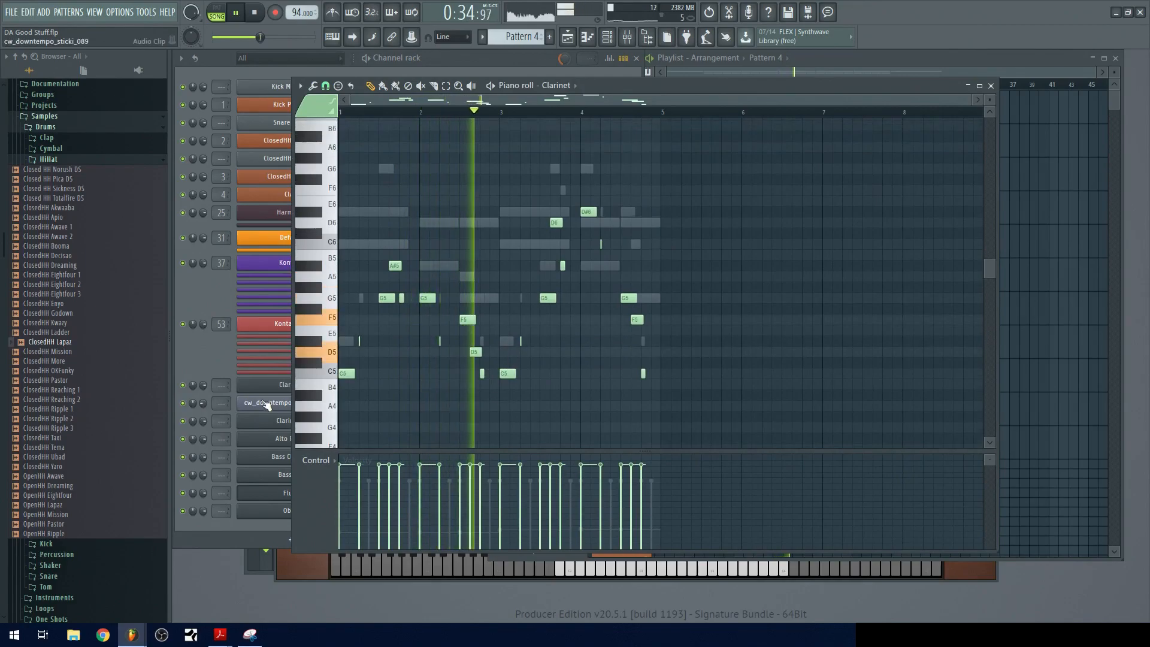
{"action": "left_click", "coordinate": [217, 357]}
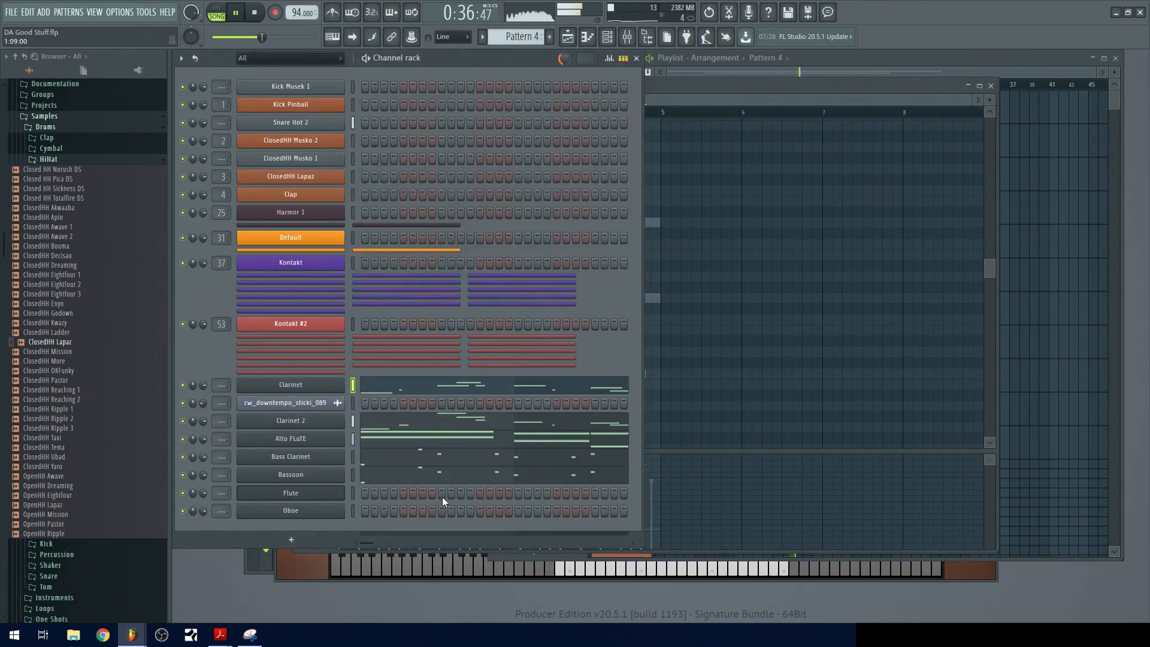
{"action": "left_click", "coordinate": [454, 462]}
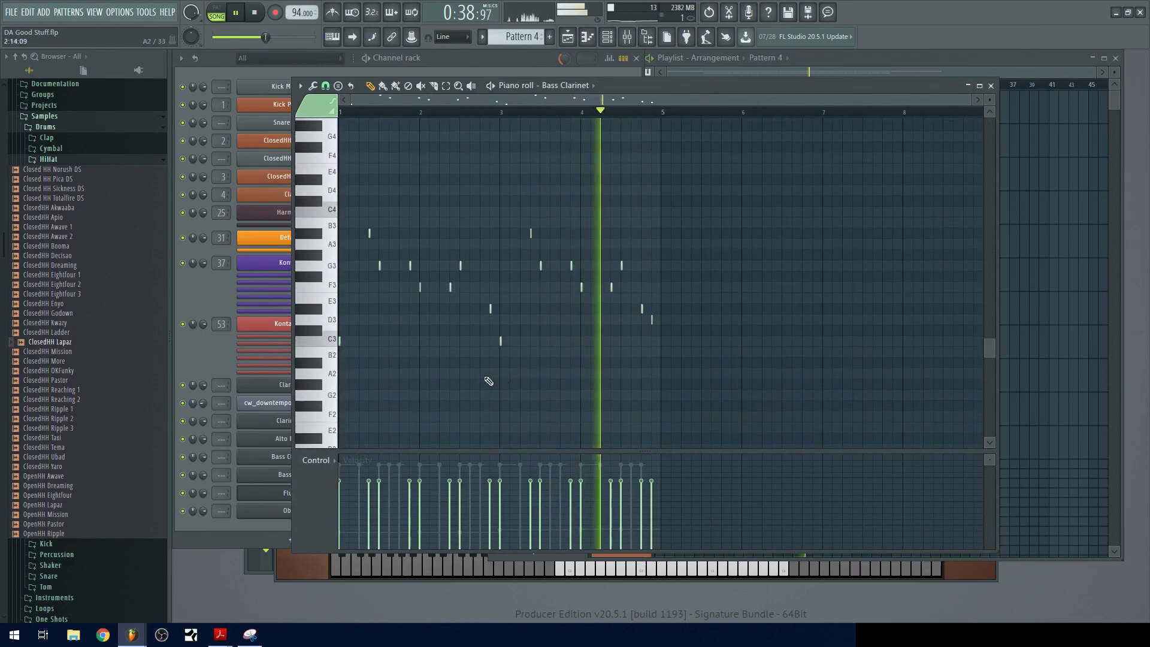
- Switch to Pattern 5 and examine its Flute notes in the piano roll while the arrangement plays
{"action": "left_click", "coordinate": [207, 357]}
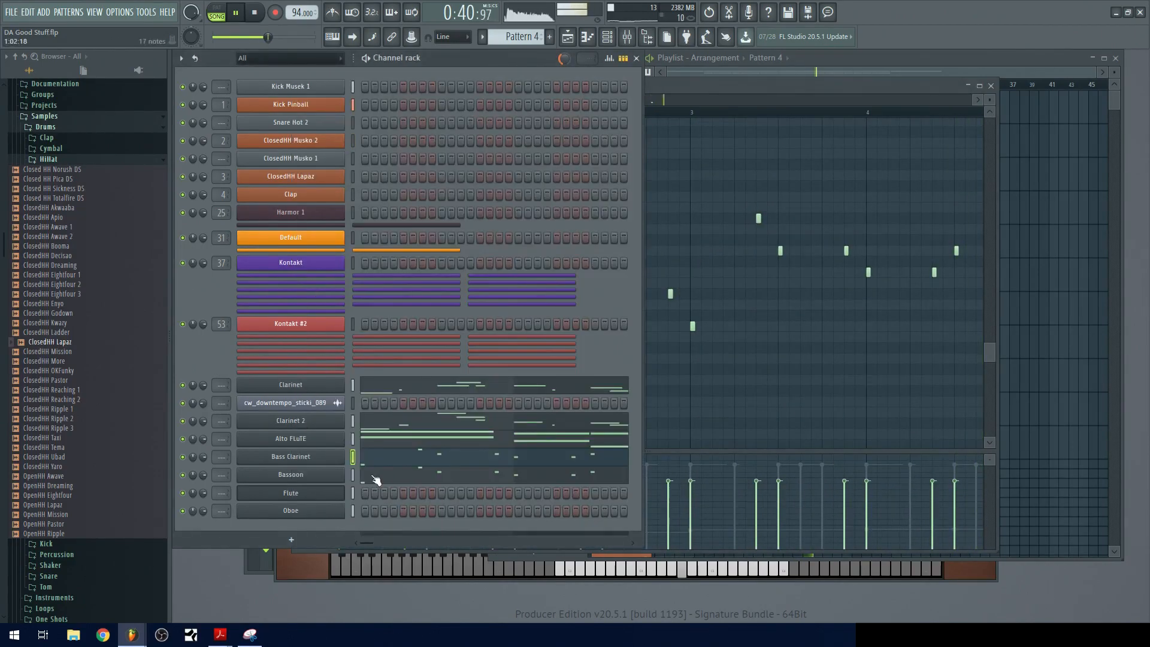
{"action": "left_click", "coordinate": [1026, 63]}
{"action": "left_click", "coordinate": [211, 361]}
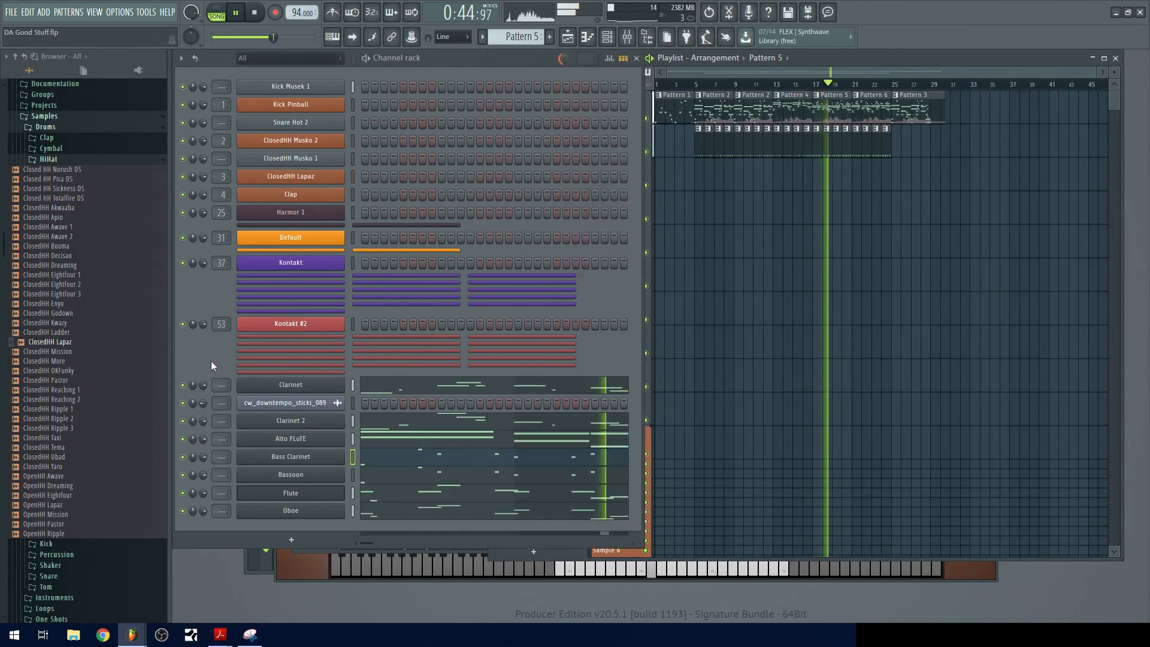
{"action": "left_click", "coordinate": [423, 490]}
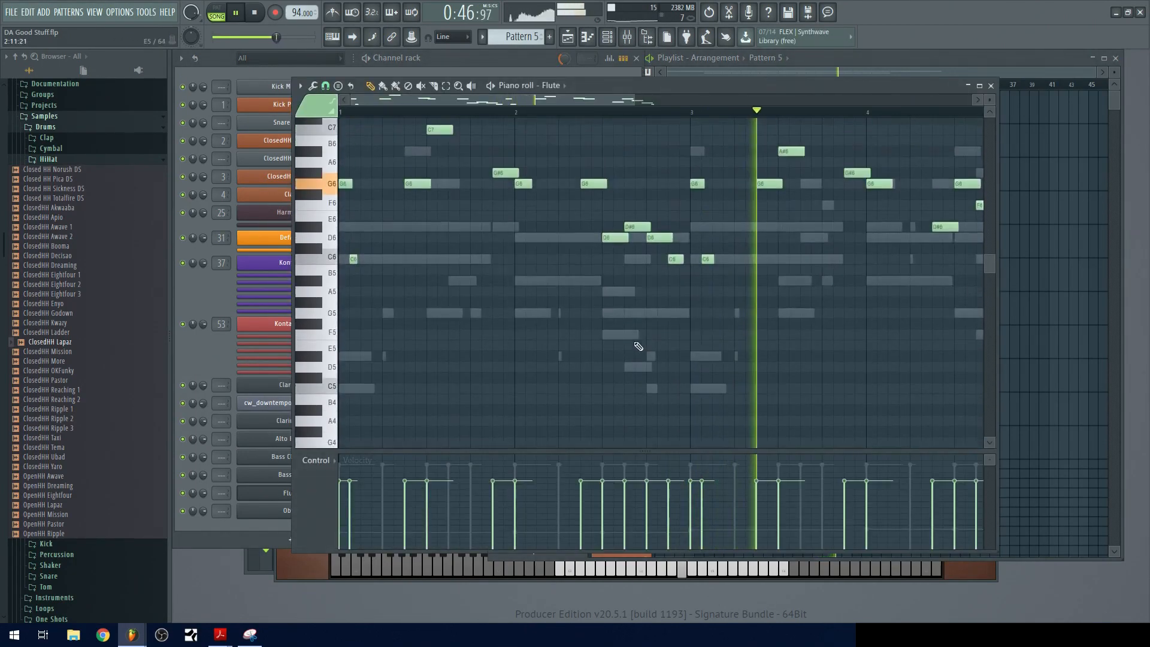
{"action": "scroll", "coordinate": [638, 346], "scroll_direction": "down", "scroll_amount": 2, "text": "ctrl"}
{"action": "scroll", "coordinate": [636, 350], "scroll_direction": "up", "scroll_amount": 3}
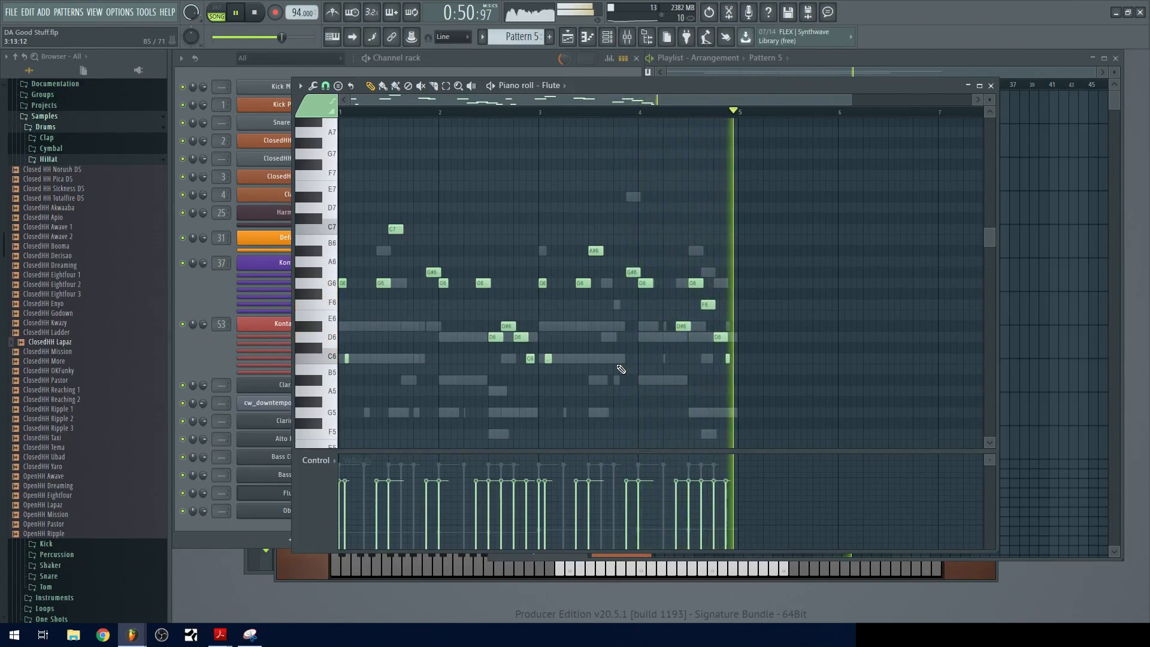
- Switch to Pattern 6 and examine its Flute, Oboe and Alto Flute notes in the piano roll during playback
{"action": "left_click", "coordinate": [986, 69]}
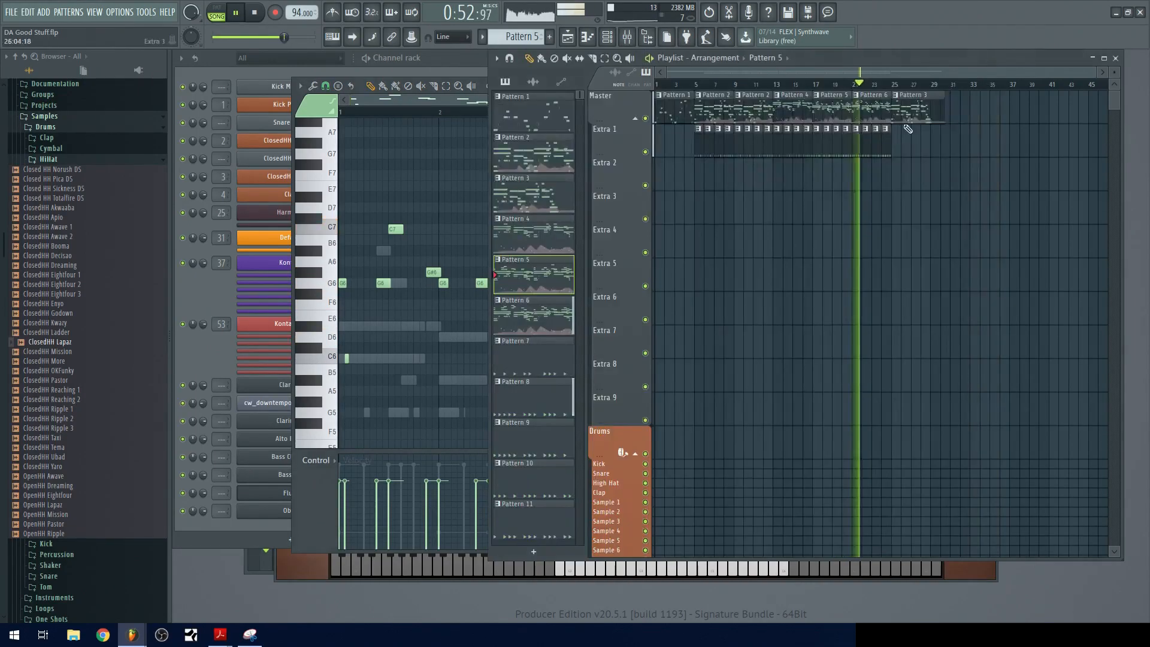
{"action": "left_click", "coordinate": [876, 109]}
{"action": "left_click", "coordinate": [443, 99]}
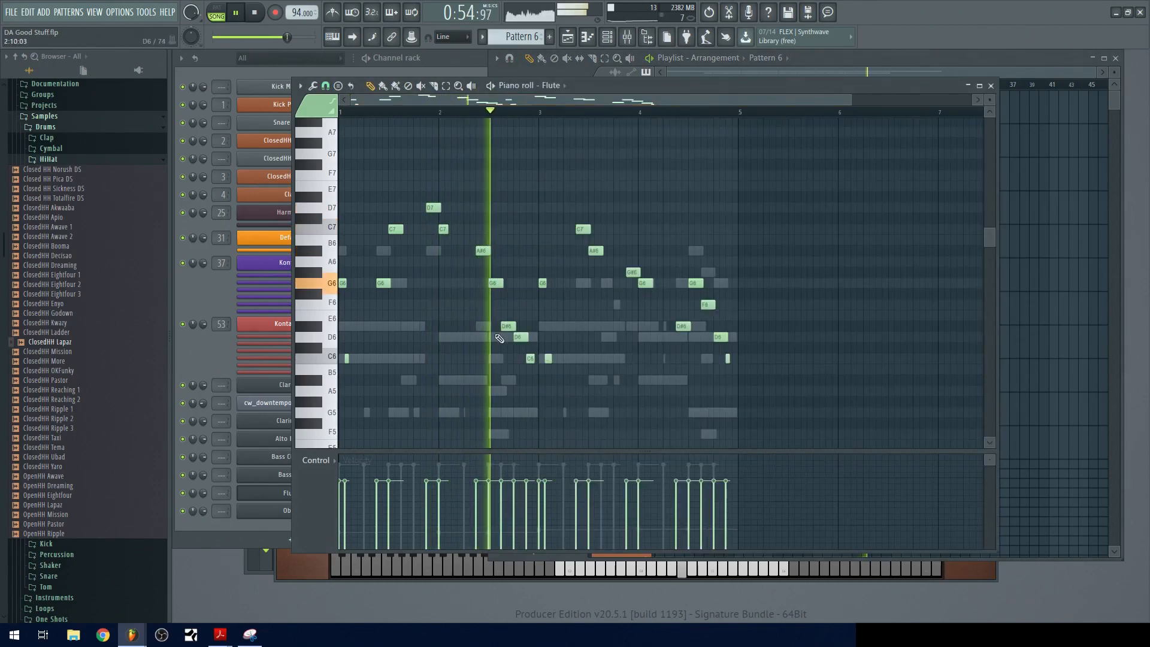
{"action": "right_click", "coordinate": [486, 327]}
{"action": "right_click", "coordinate": [486, 328]}
{"action": "left_click_drag", "start_coordinate": [773, 299], "coordinate": [782, 248]}
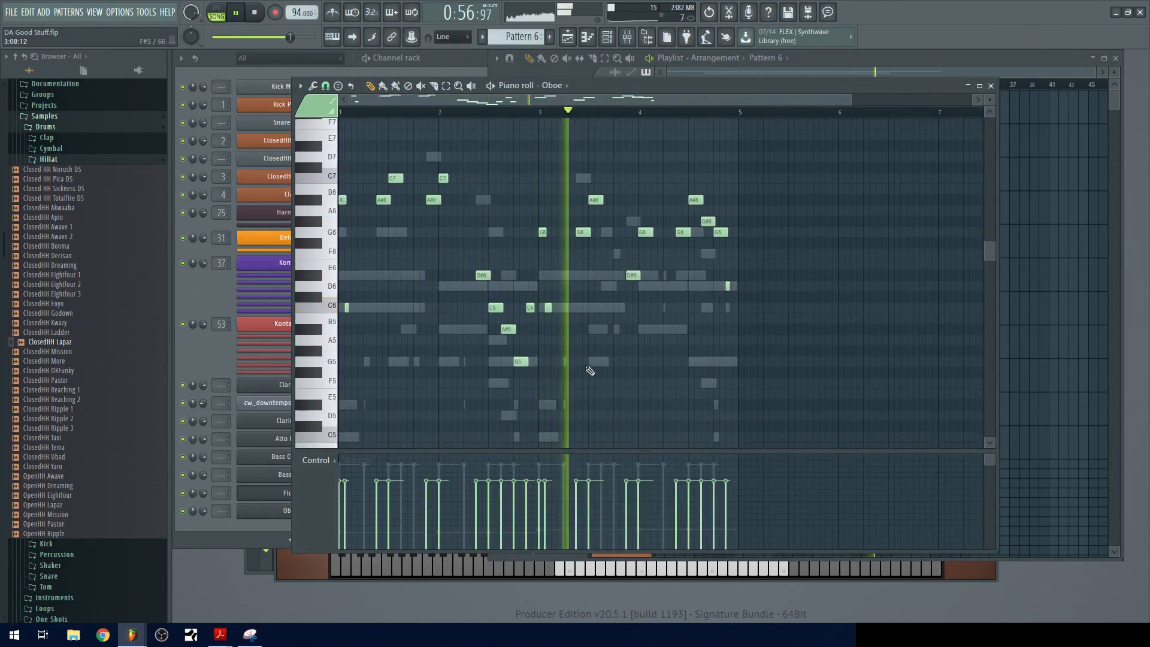
{"action": "right_click", "coordinate": [611, 308]}
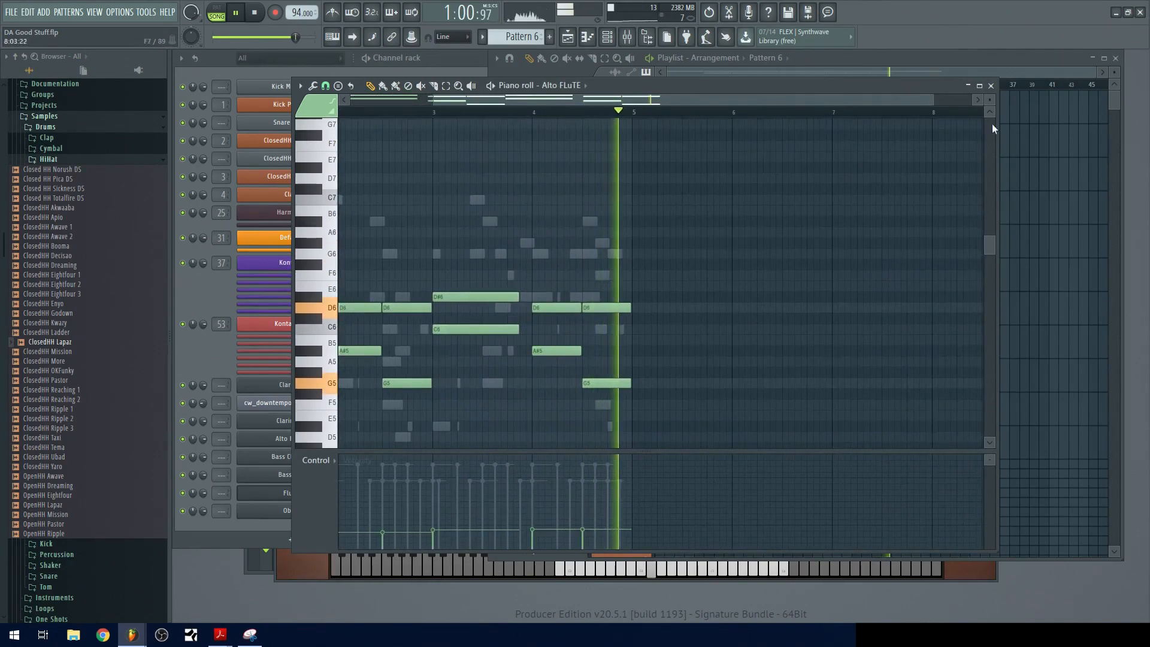
- Review Pattern 3's Clarinet notes in the piano roll during the closing section, stop playback, and close the piano roll
{"action": "left_click", "coordinate": [1037, 72]}
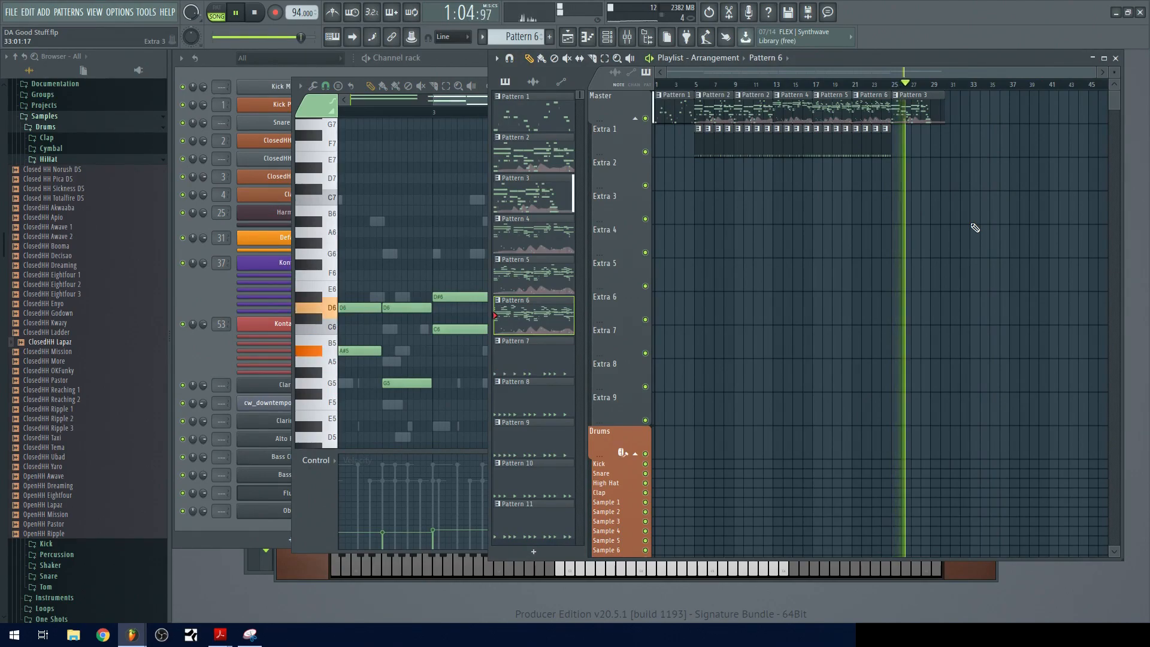
{"action": "double_click", "coordinate": [929, 110]}
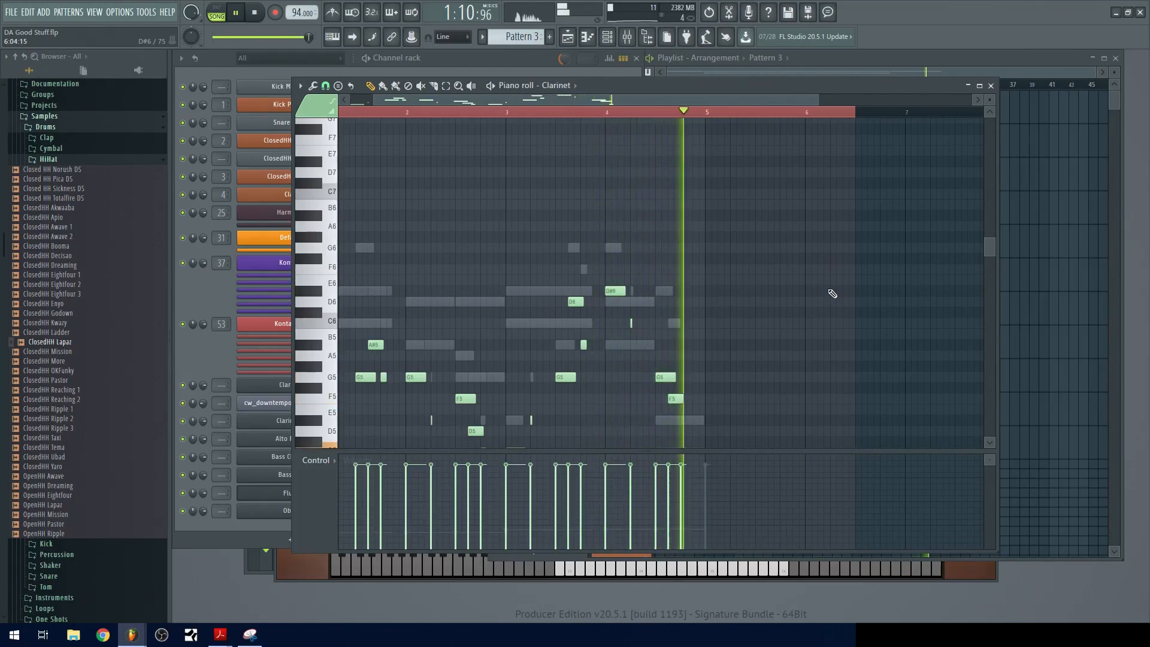
{"action": "key", "text": "space"}
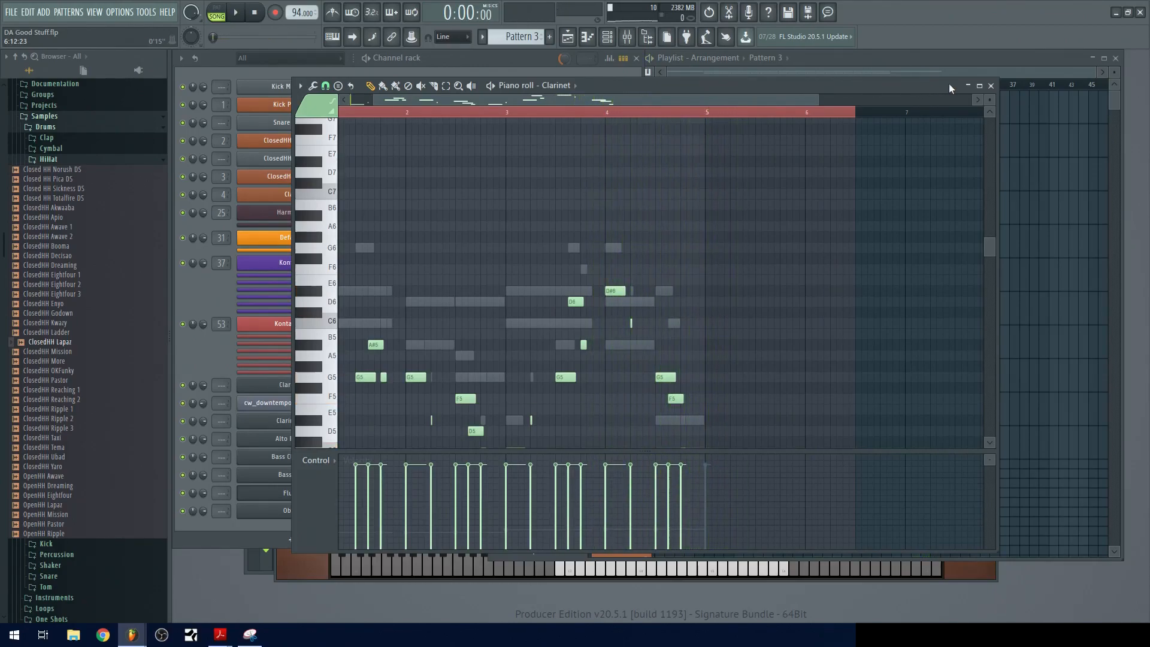
{"action": "left_click", "coordinate": [991, 85]}
- Select the Pattern 5 and Pattern 6 clips in the playlist, and clear the selection
{"action": "left_click_drag", "start_coordinate": [839, 99], "coordinate": [864, 113]}
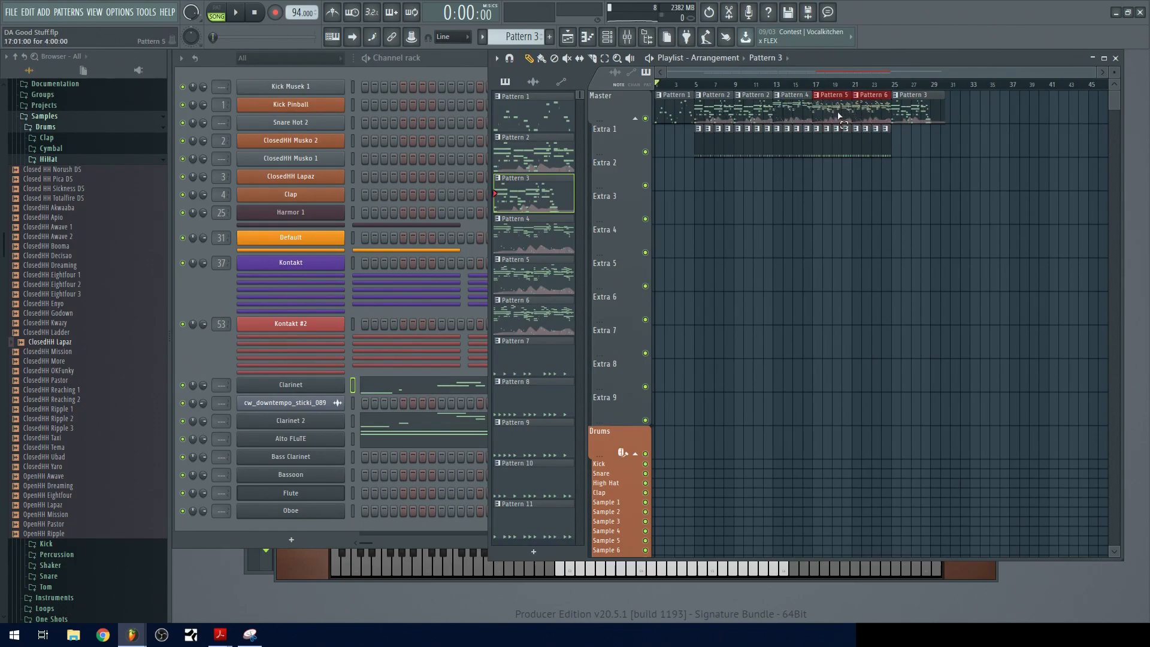
{"action": "left_click", "coordinate": [798, 182]}
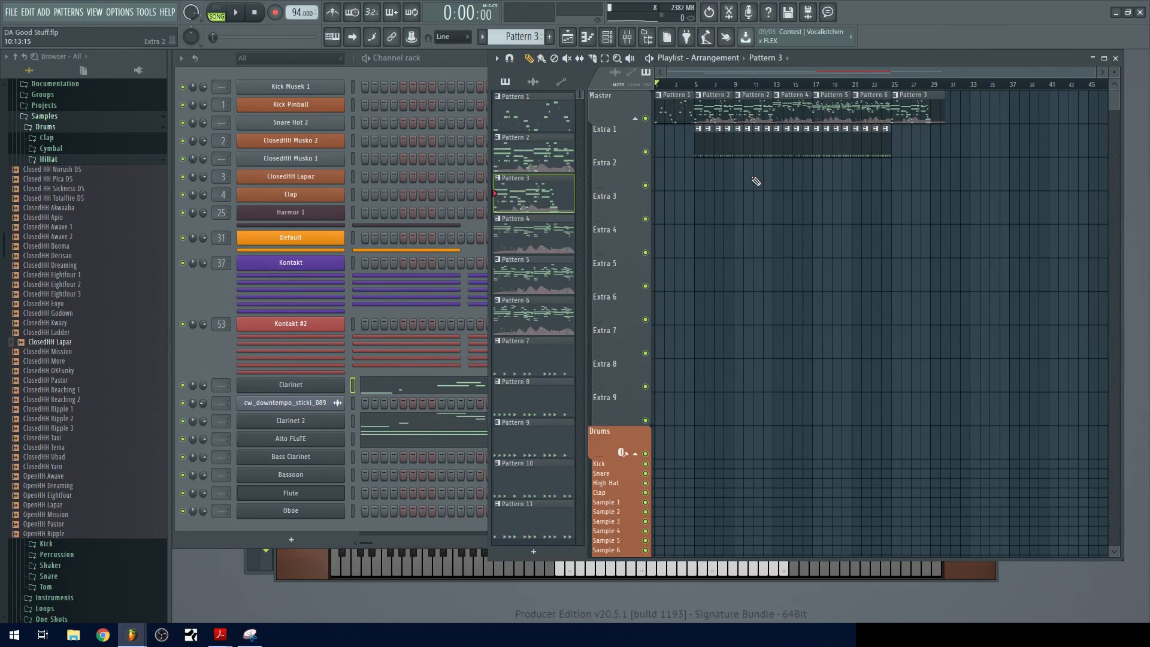
- View the Alto Flute channel's Sofia Woodwinds instrument settings and close its window
{"action": "left_click", "coordinate": [323, 440]}
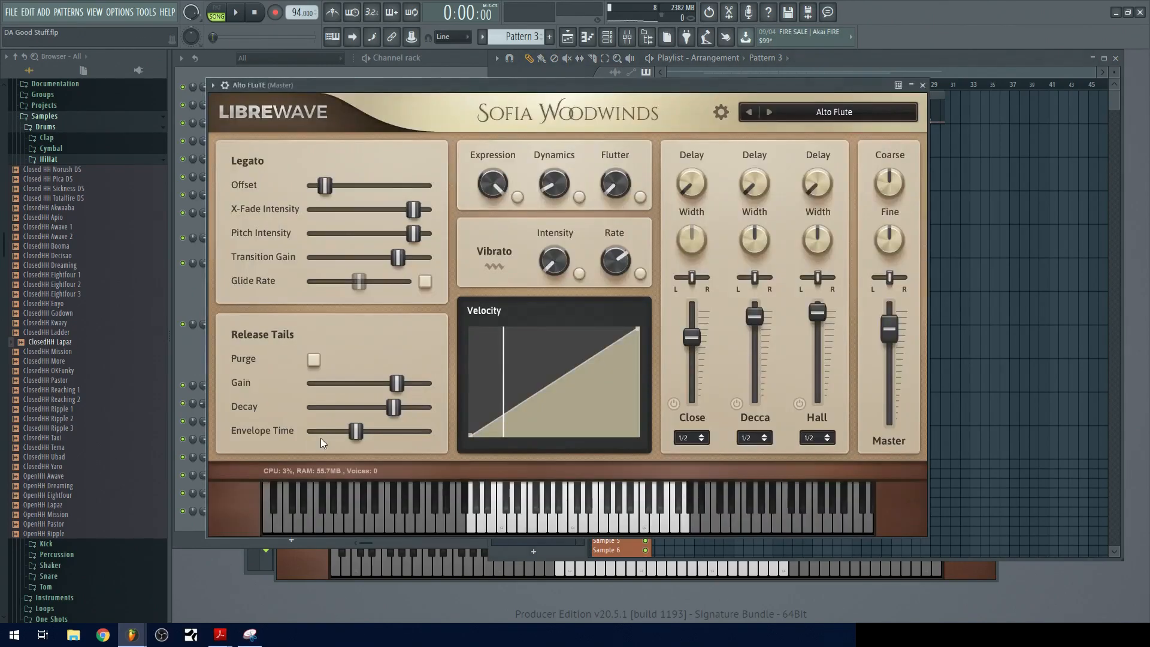
{"action": "left_click", "coordinate": [312, 441]}
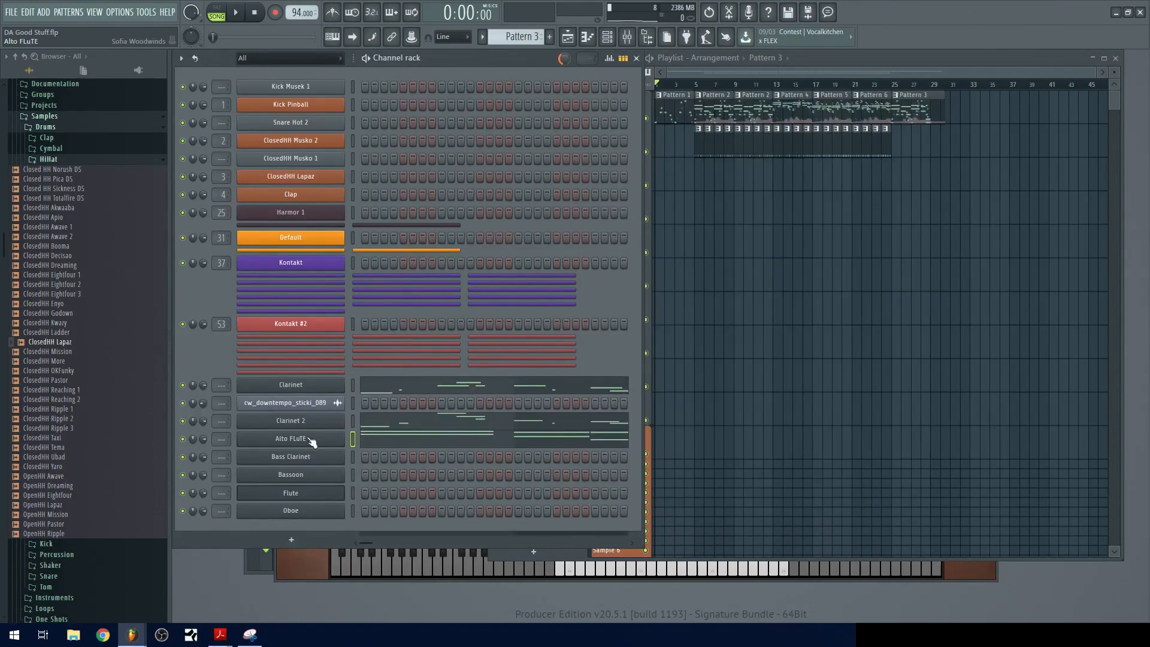